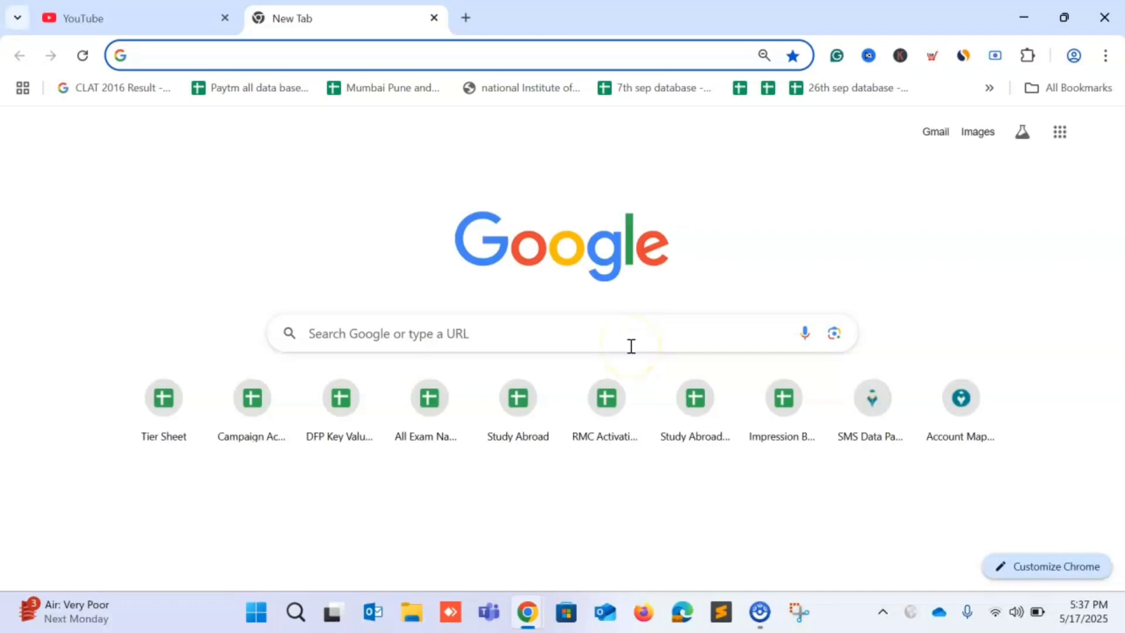
Search Google for 'Free Website' and scroll the results to Odoo's website builder listing.
text(Free Websu)
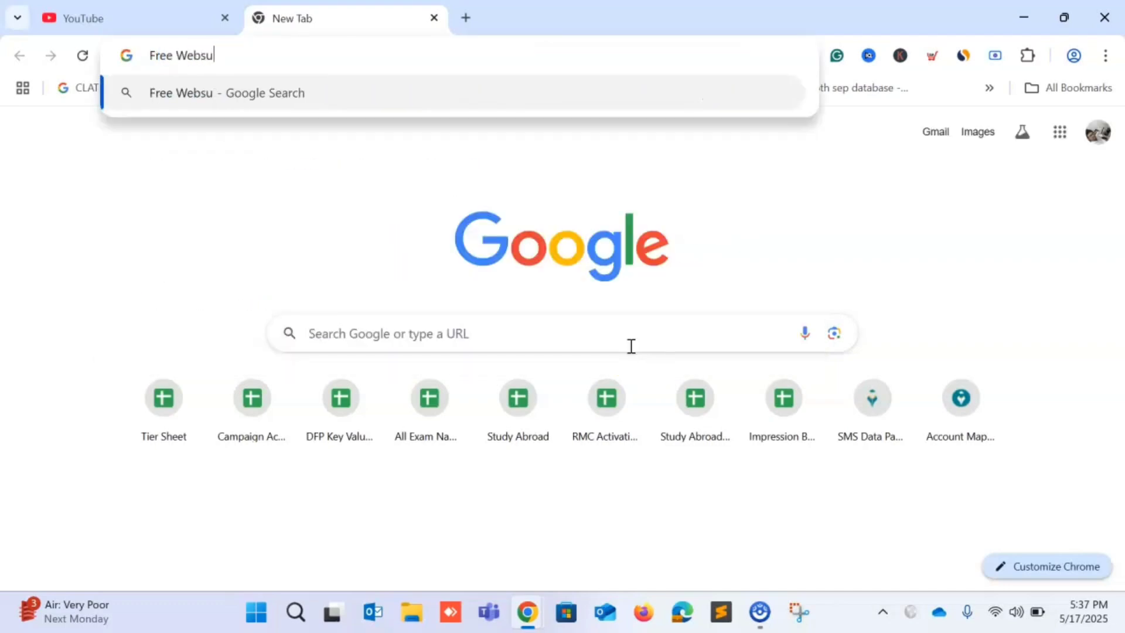
text(tite)
key(Return)
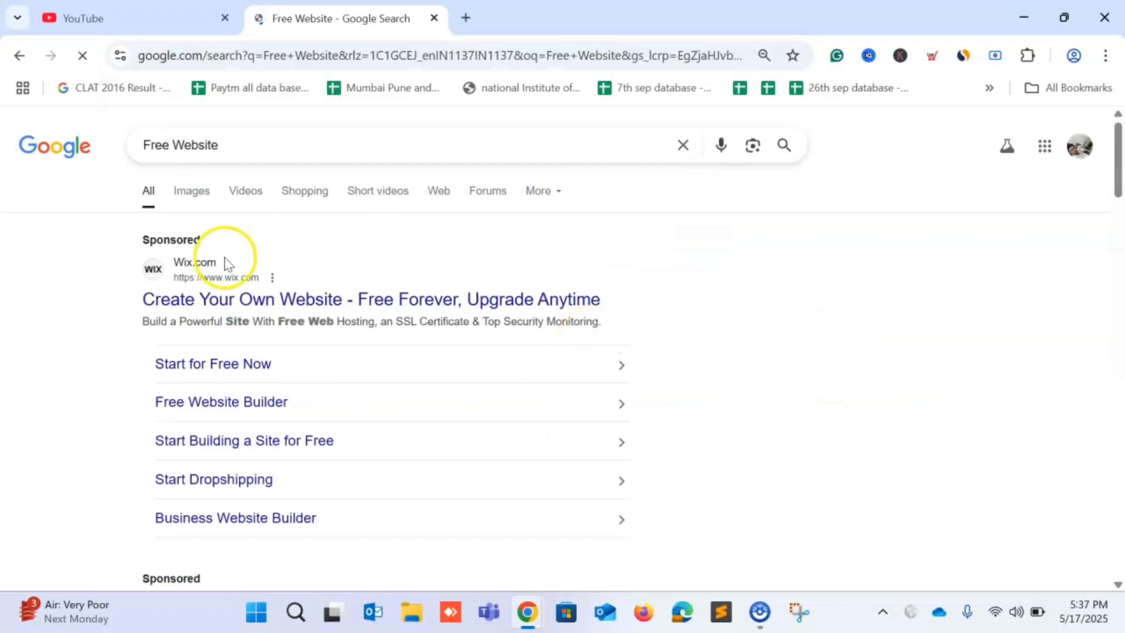
scroll(314, 226, down, 8)
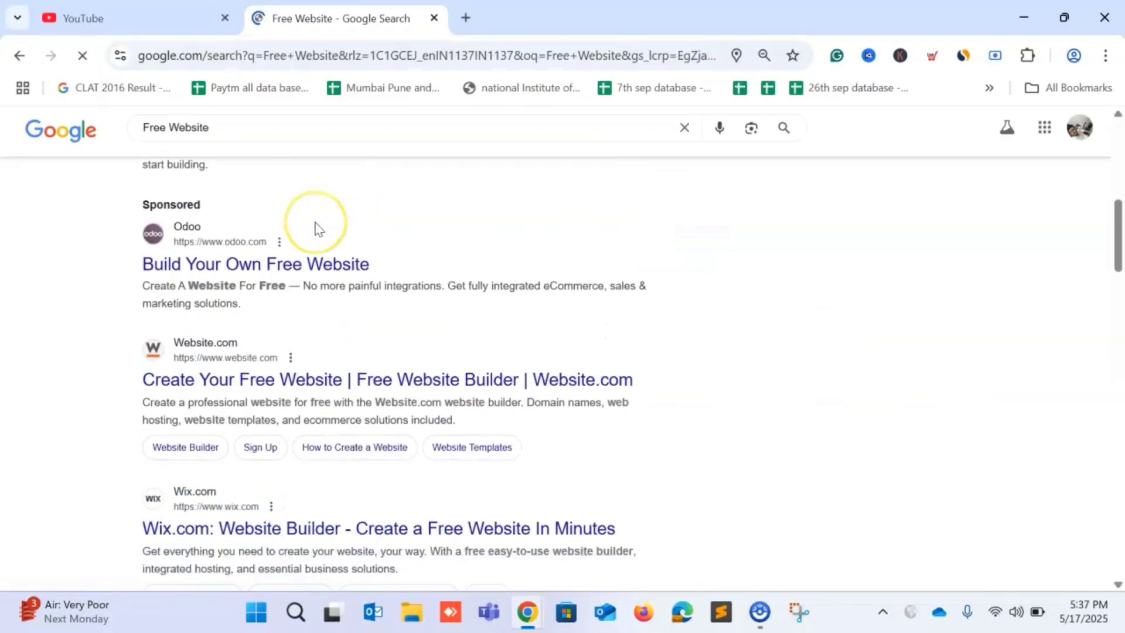
scroll(314, 226, up, 8)
scroll(314, 220, down, 2)
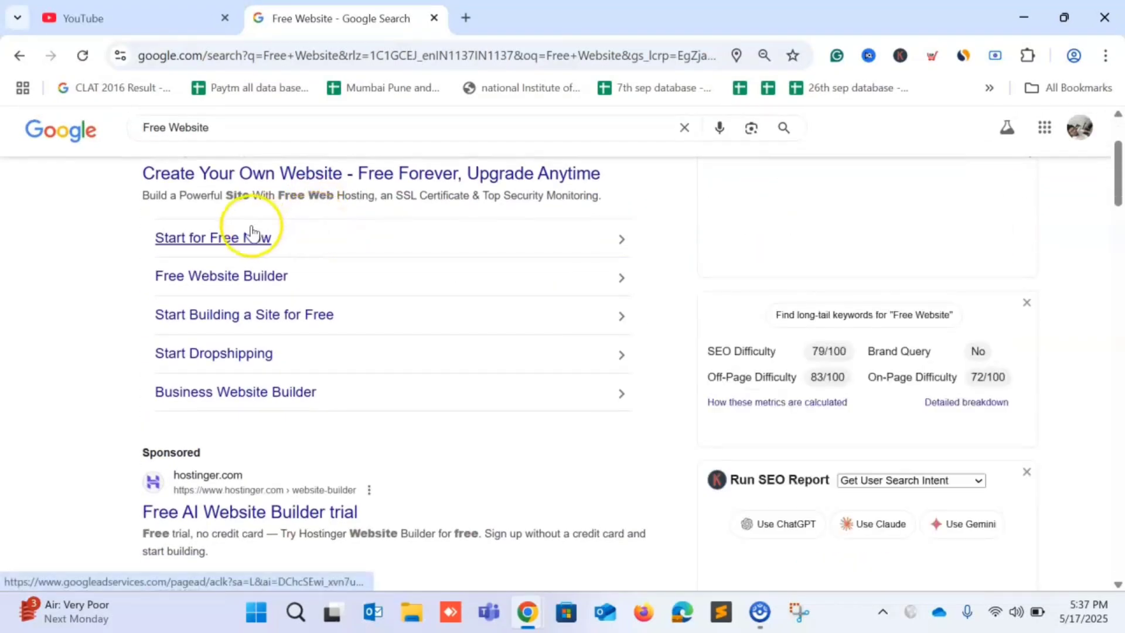
scroll(181, 252, down, 4)
scroll(183, 251, up, 7)
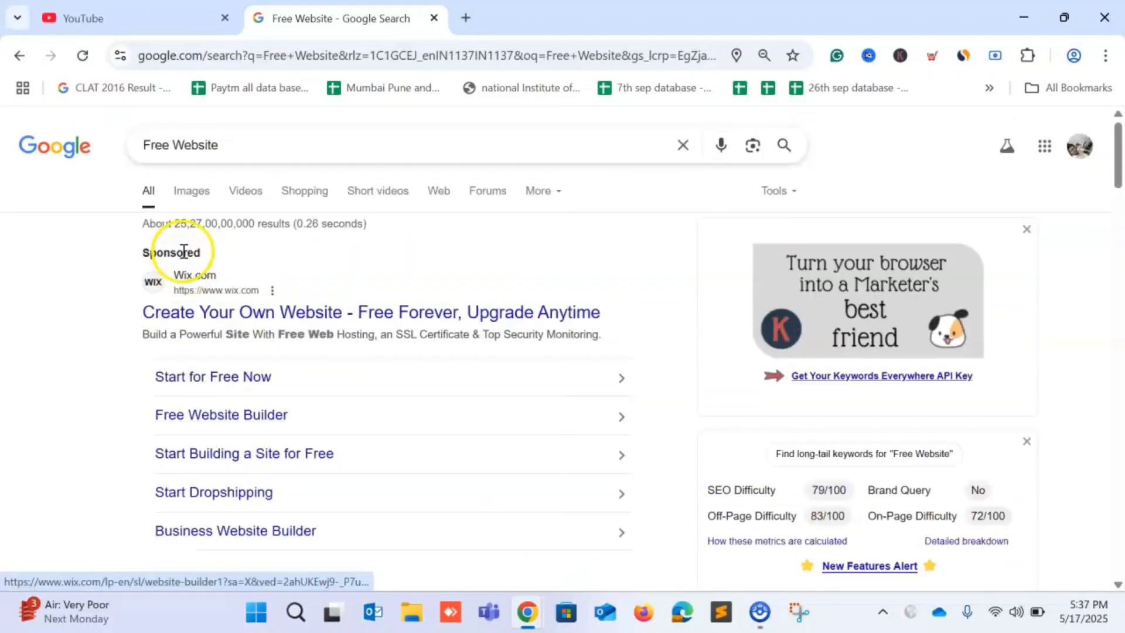
scroll(434, 241, down, 1)
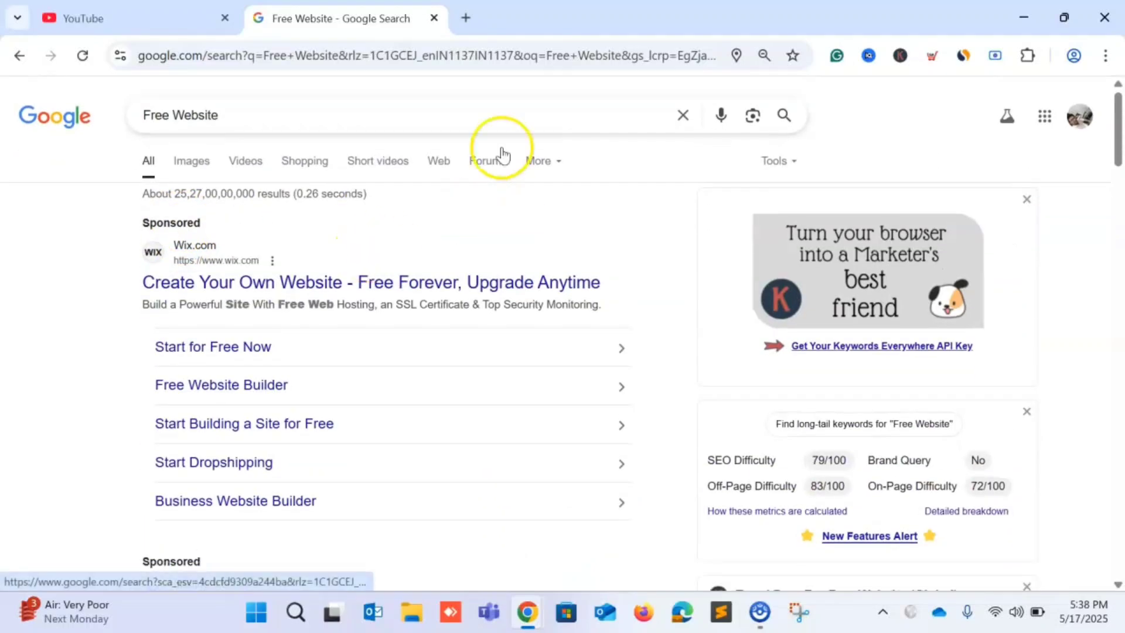
scroll(385, 337, down, 4)
scroll(384, 339, down, 5)
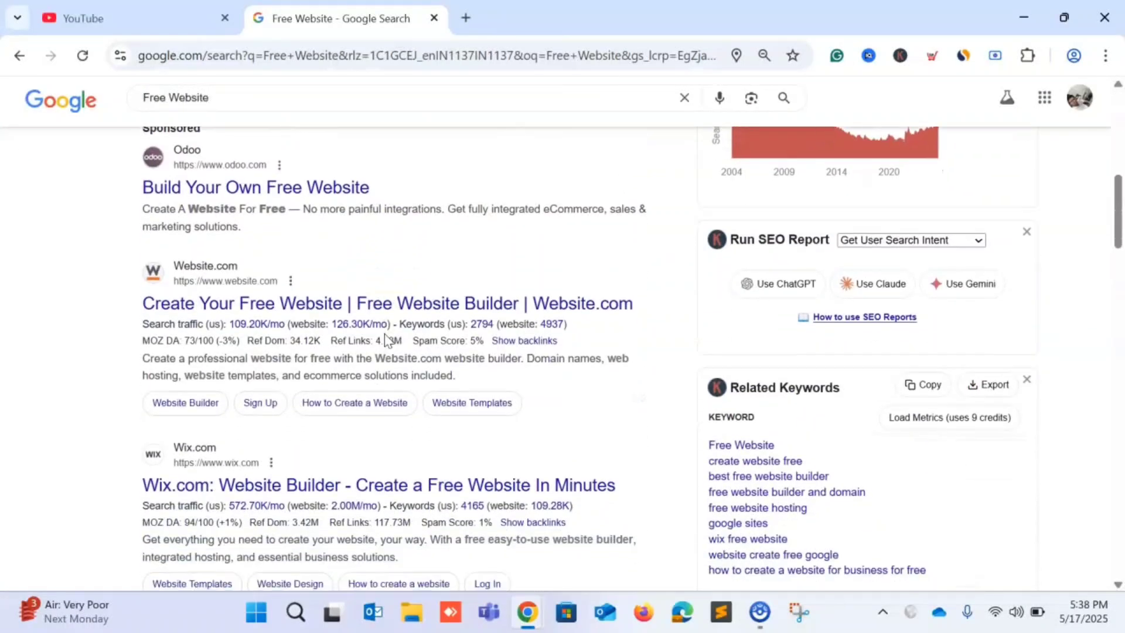
scroll(385, 338, up, 6)
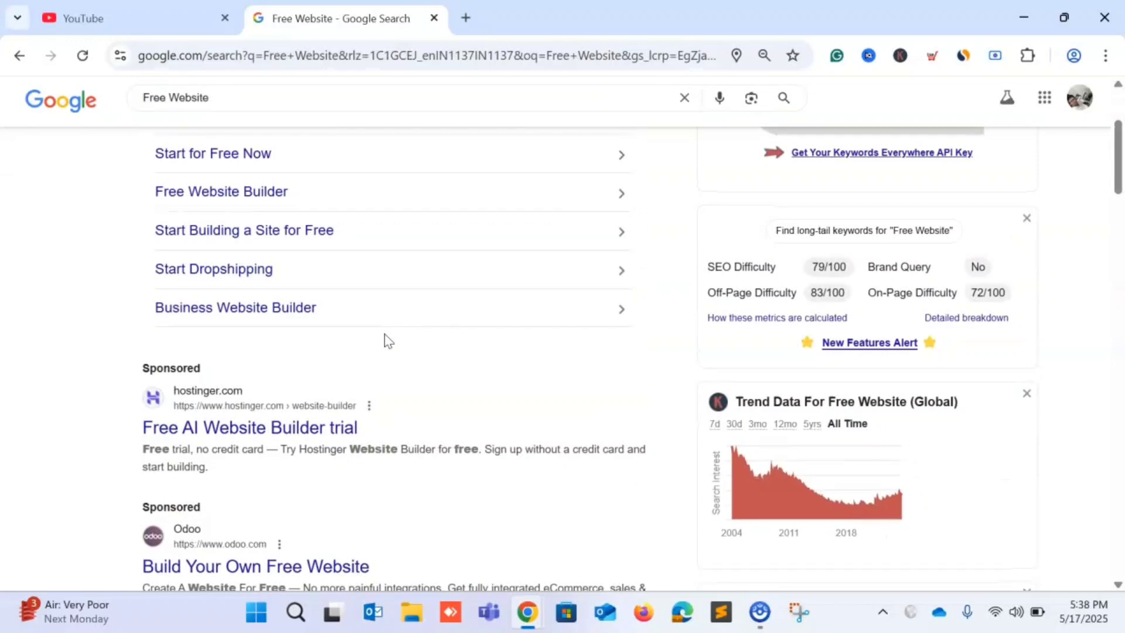
scroll(328, 332, up, 3)
scroll(279, 271, down, 4)
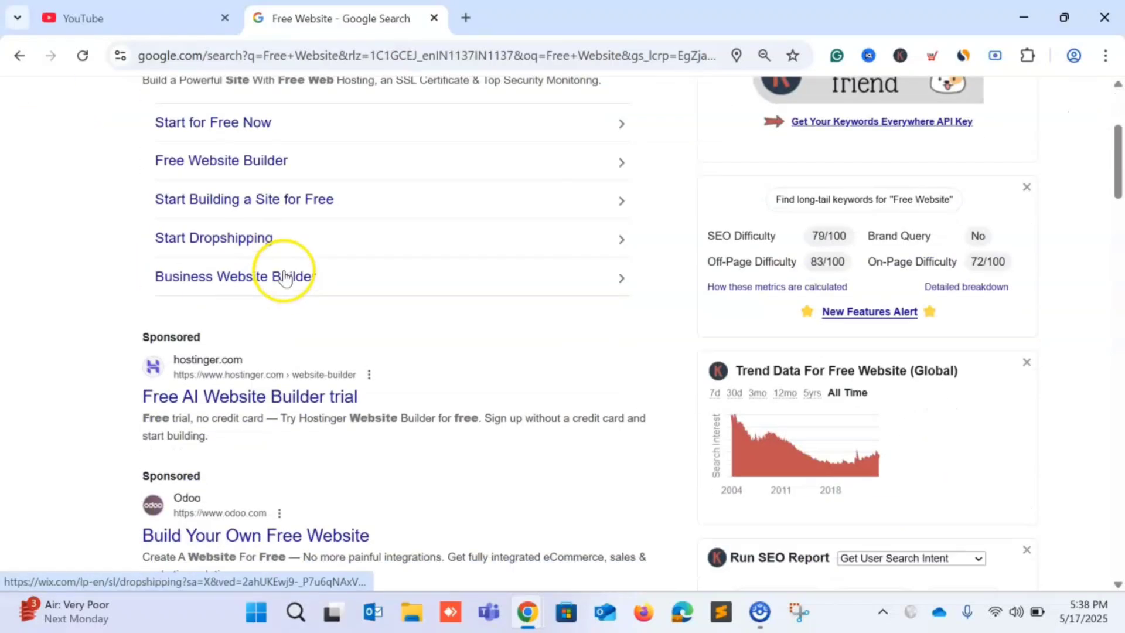
scroll(199, 364, down, 3)
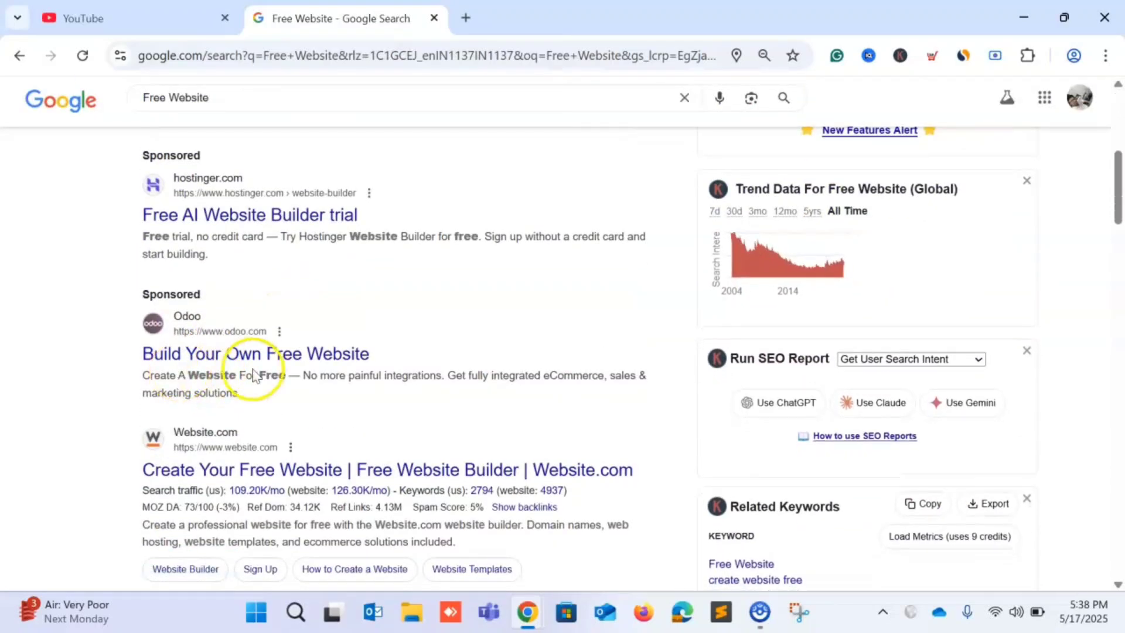
scroll(252, 366, down, 3)
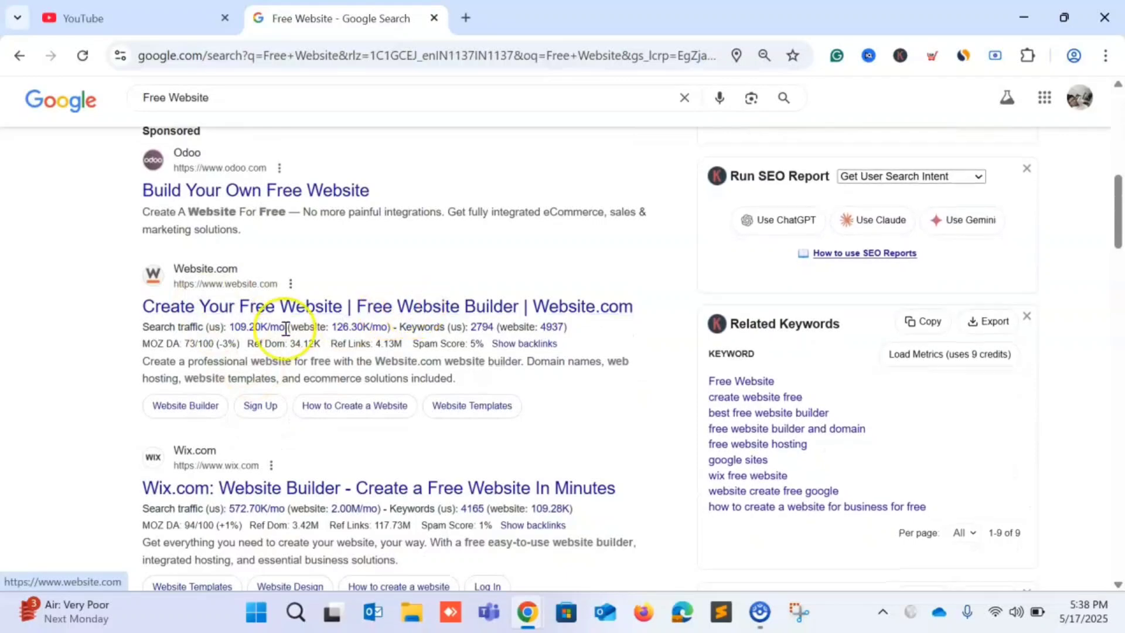
scroll(284, 328, down, 3)
scroll(149, 375, down, 2)
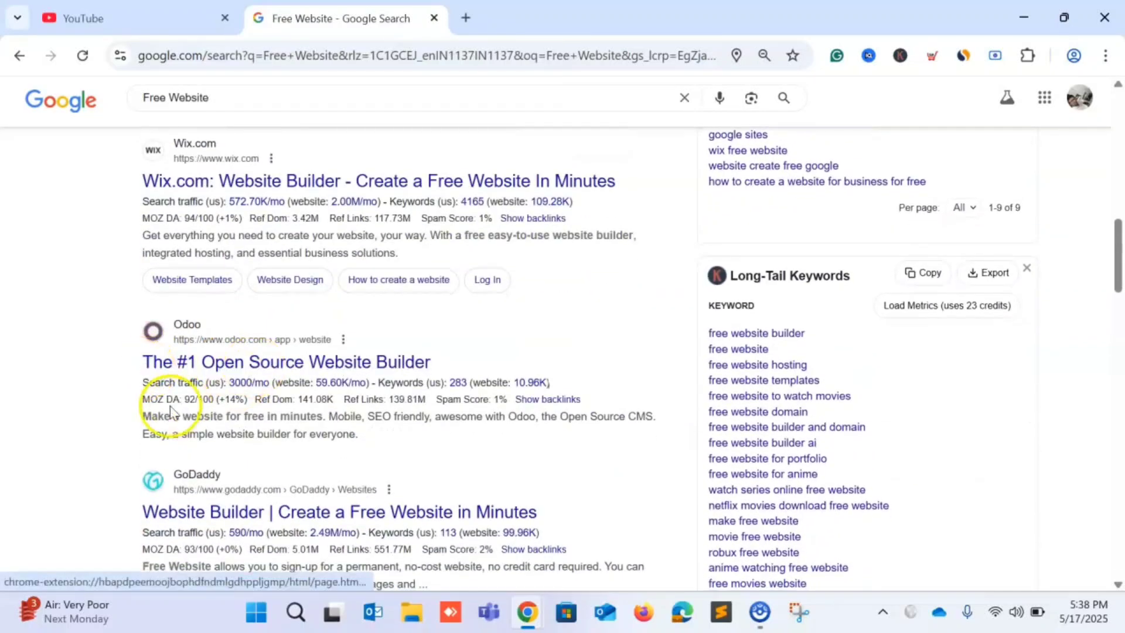
scroll(165, 404, up, 8)
scroll(170, 410, down, 6)
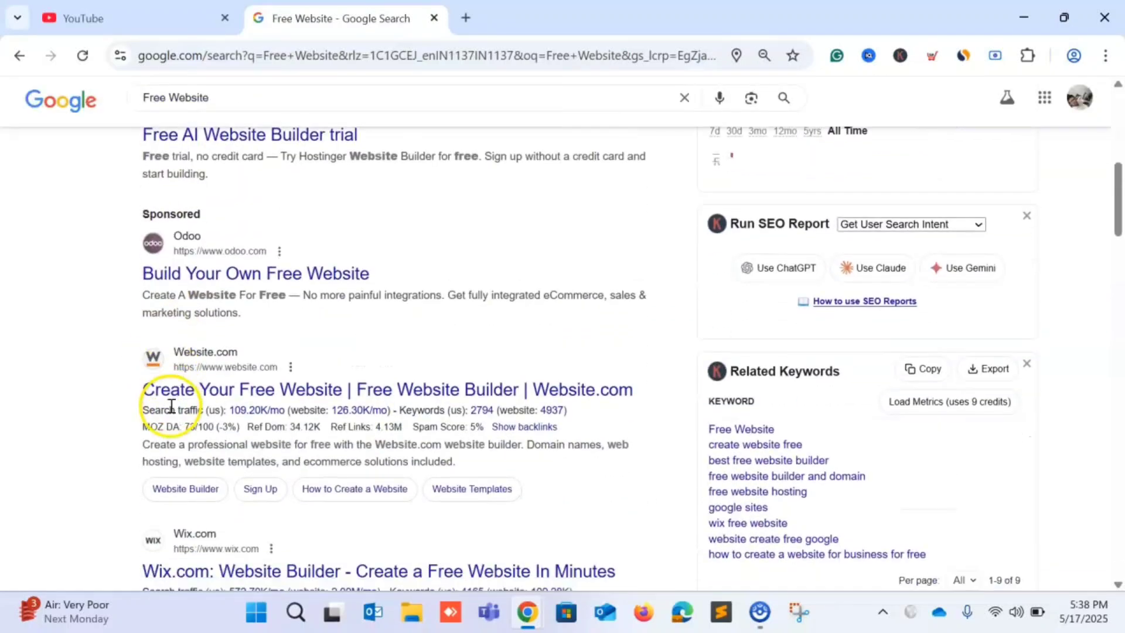
scroll(167, 404, down, 2)
scroll(194, 445, down, 2)
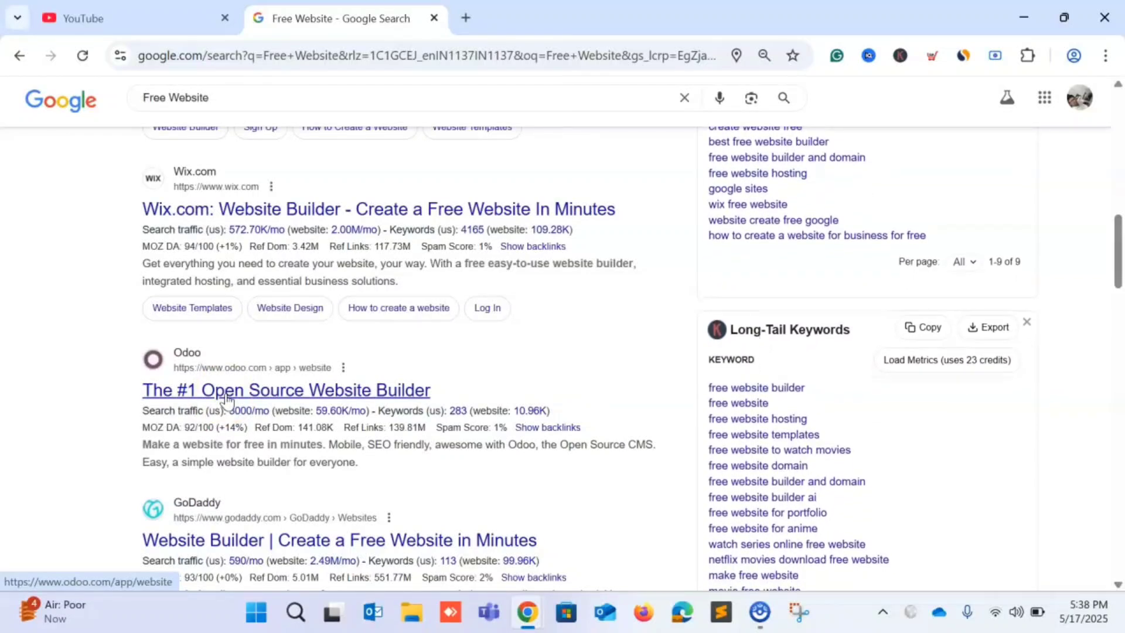
scroll(227, 401, up, 1)
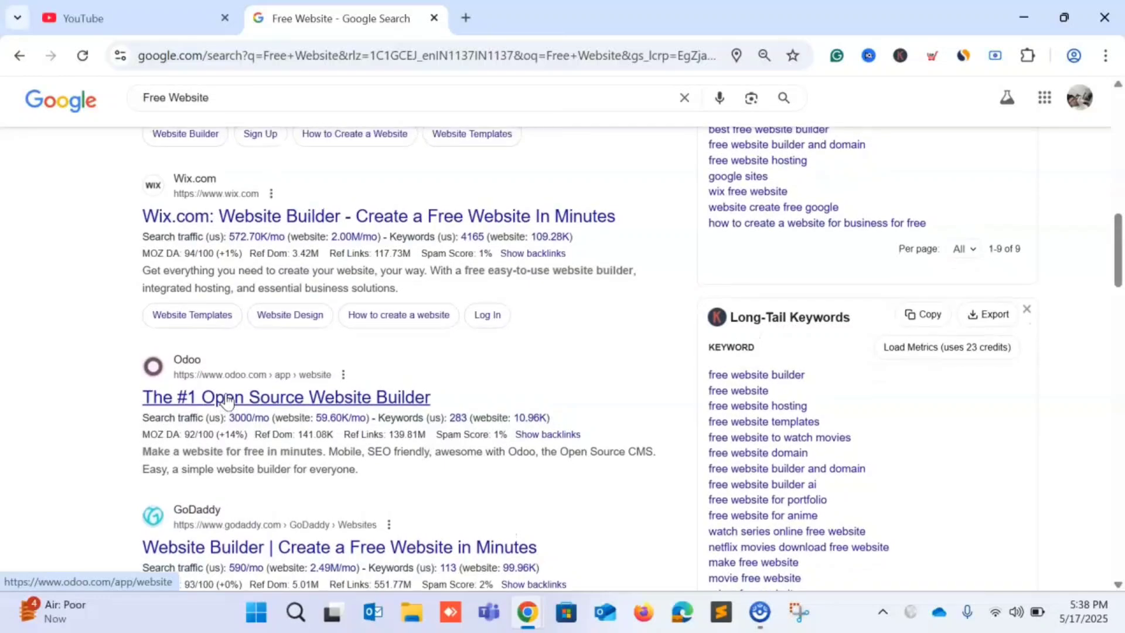
Open 'The #1 Open Source Website Builder' at odoo.com/app/website and scroll through its features.
click(203, 397)
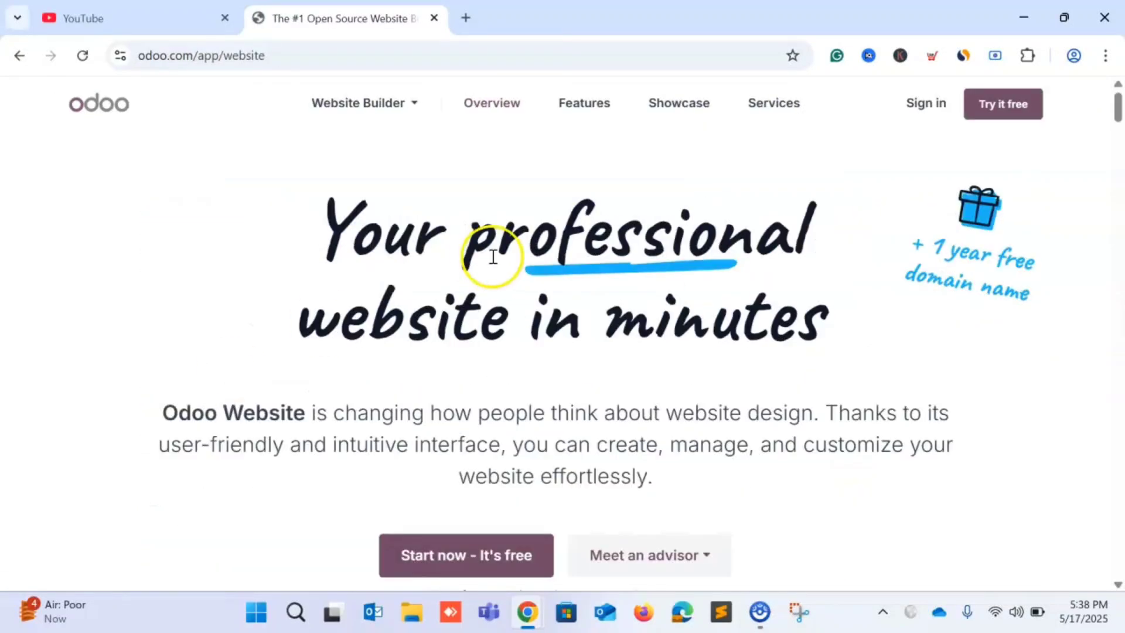
scroll(384, 274, down, 15)
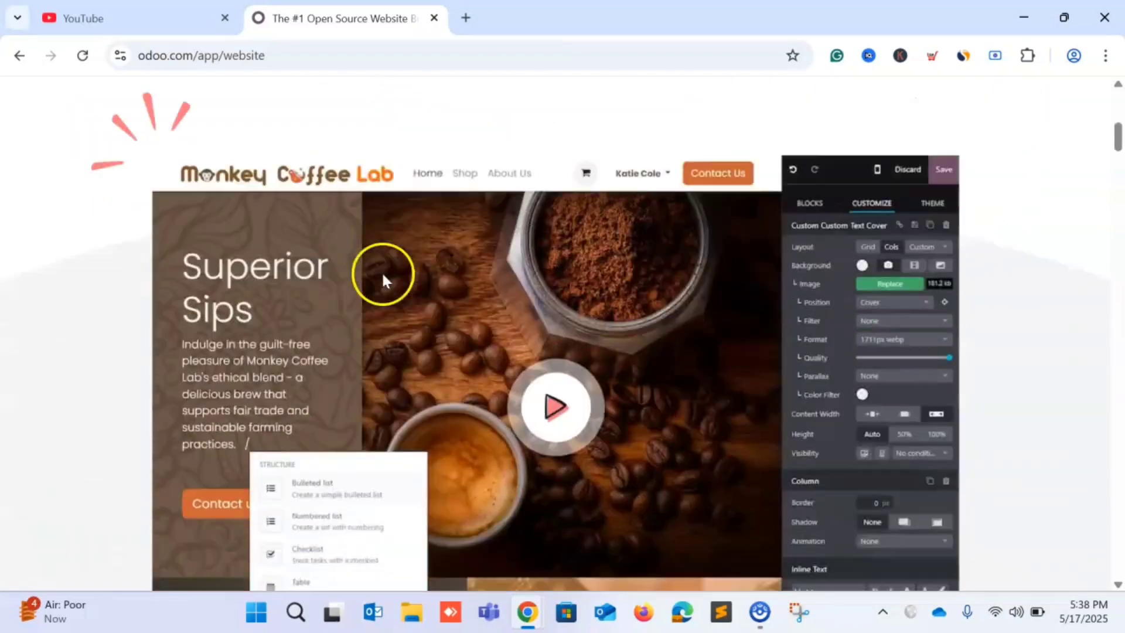
scroll(382, 274, up, 15)
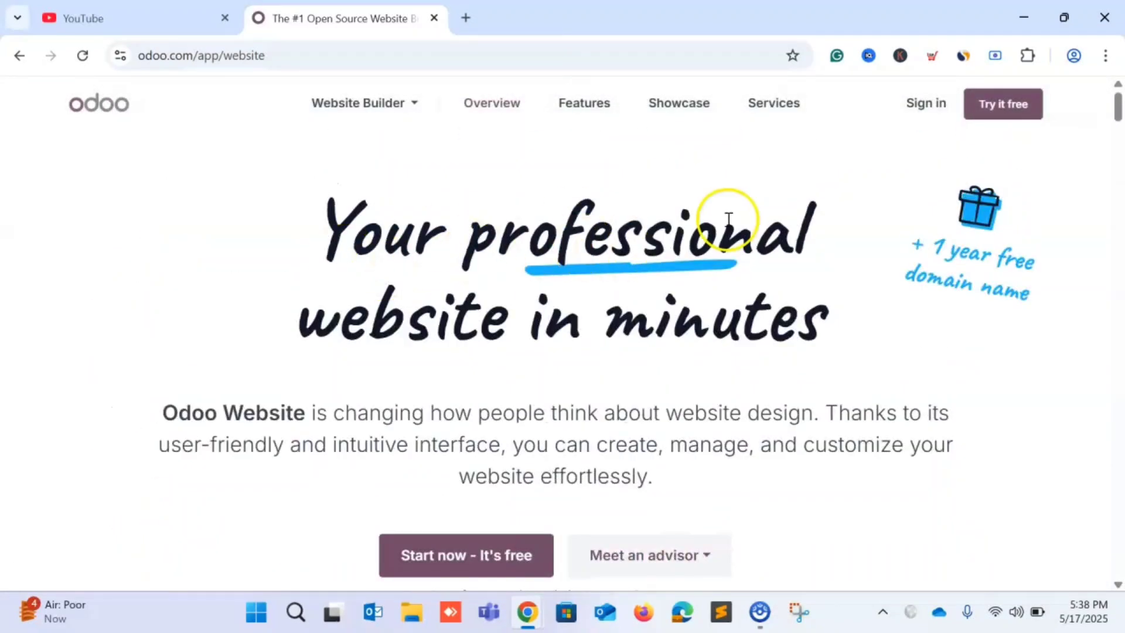
scroll(497, 375, down, 15)
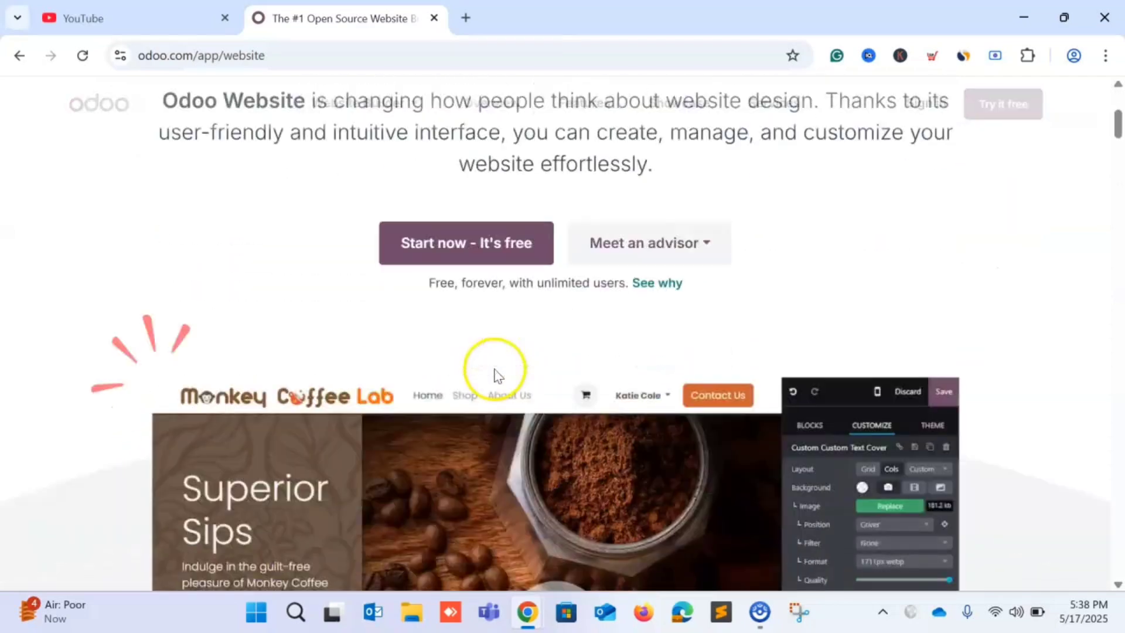
scroll(497, 375, down, 8)
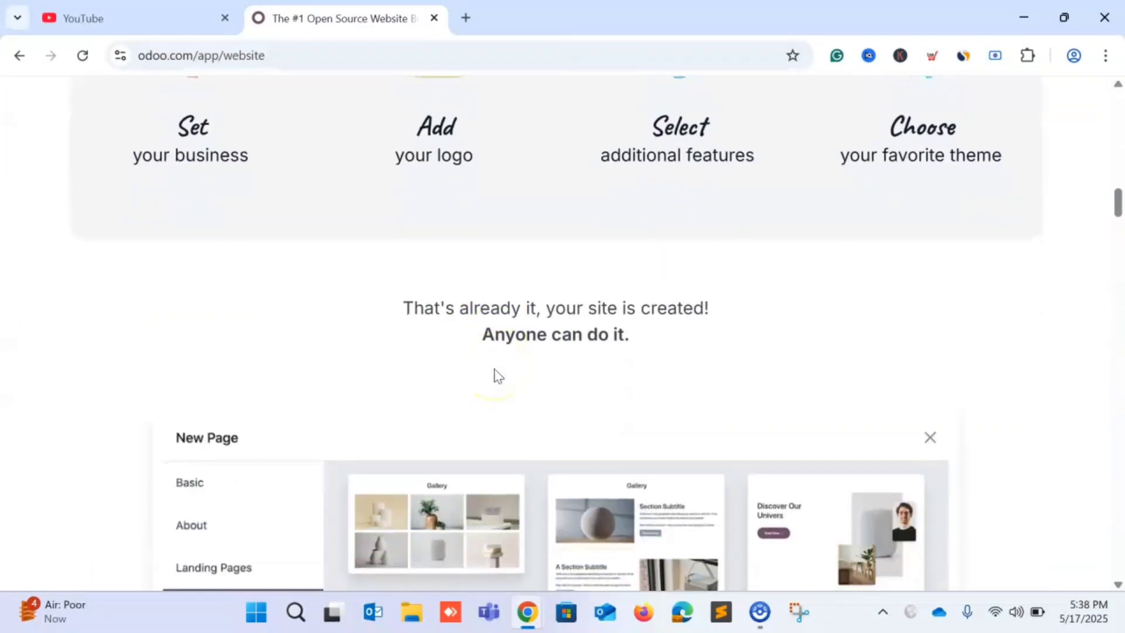
scroll(495, 375, up, 8)
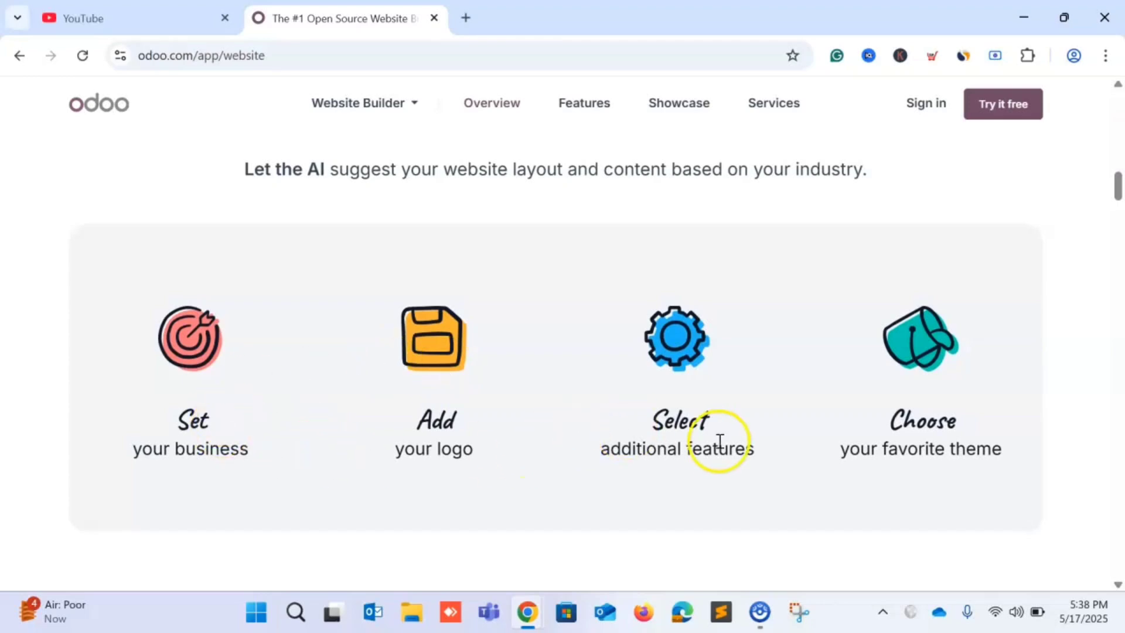
scroll(613, 453, down, 12)
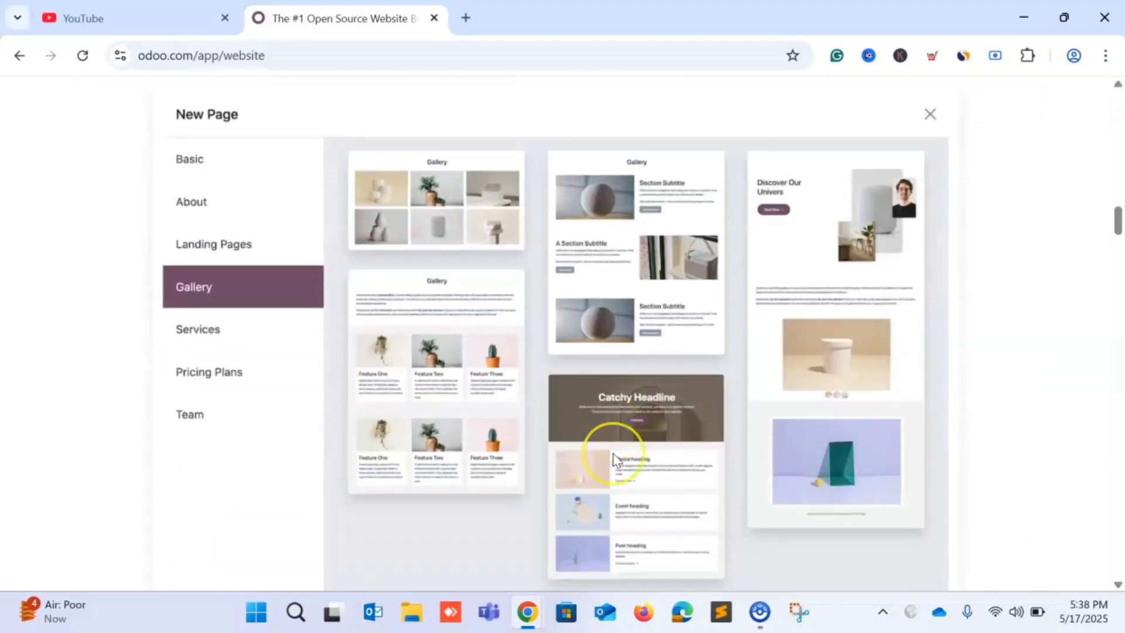
scroll(615, 453, down, 2)
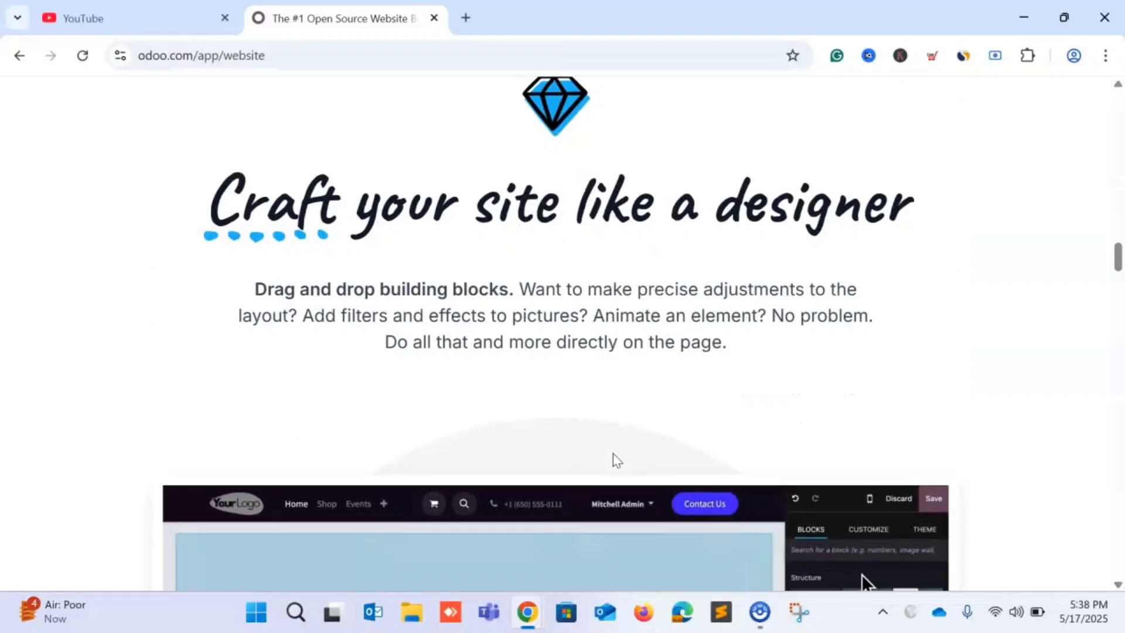
scroll(481, 323, down, 20)
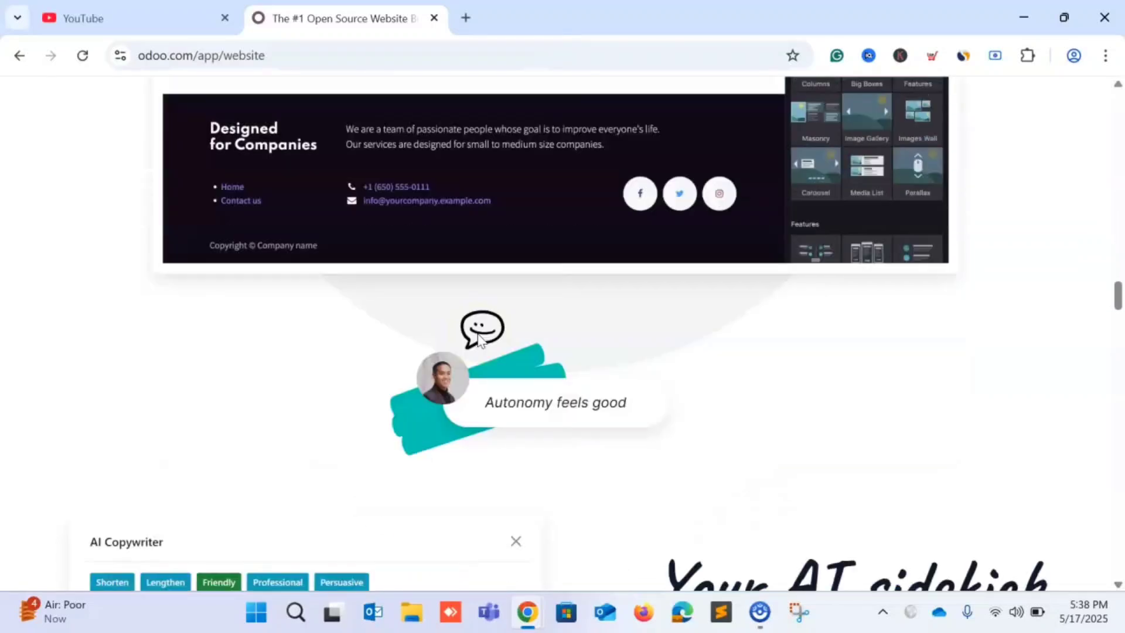
scroll(480, 340, down, 15)
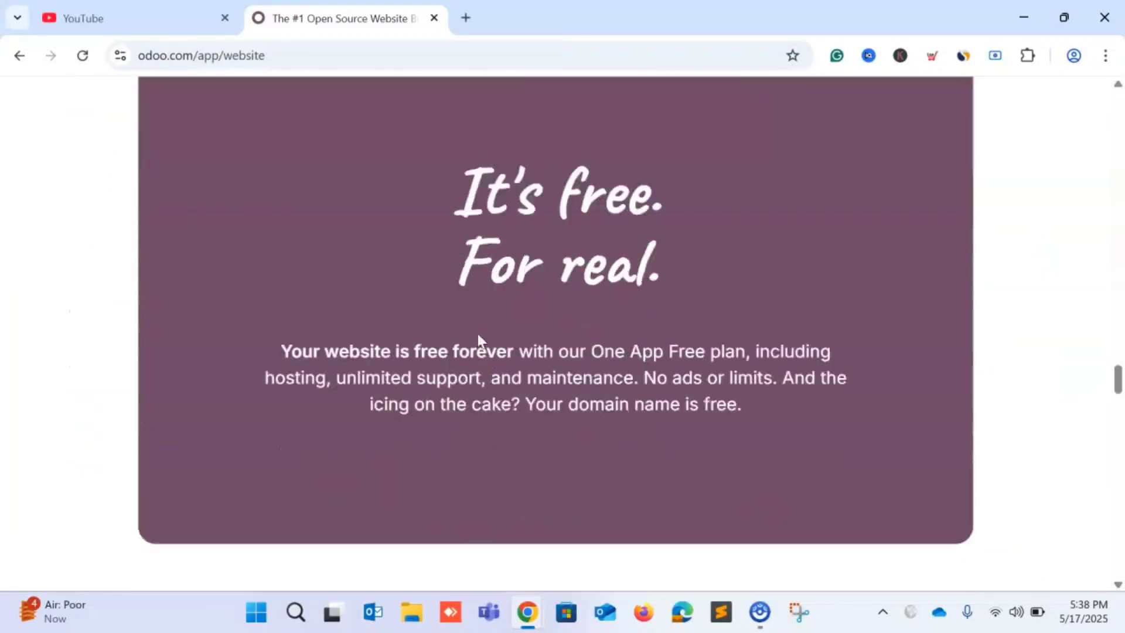
scroll(478, 336, down, 12)
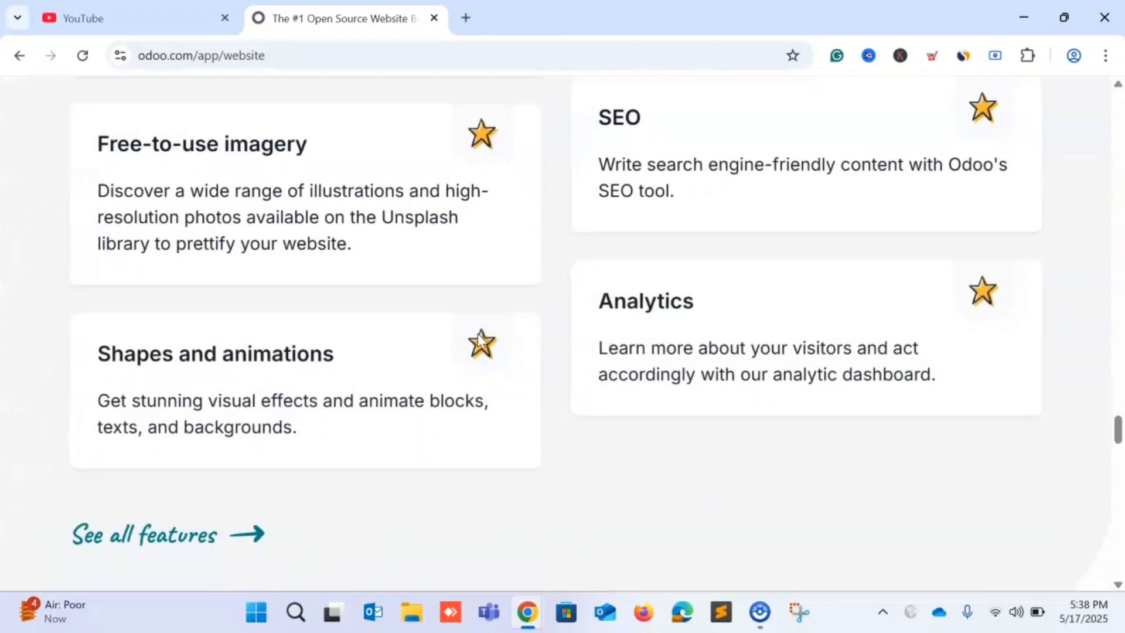
scroll(478, 337, up, 20)
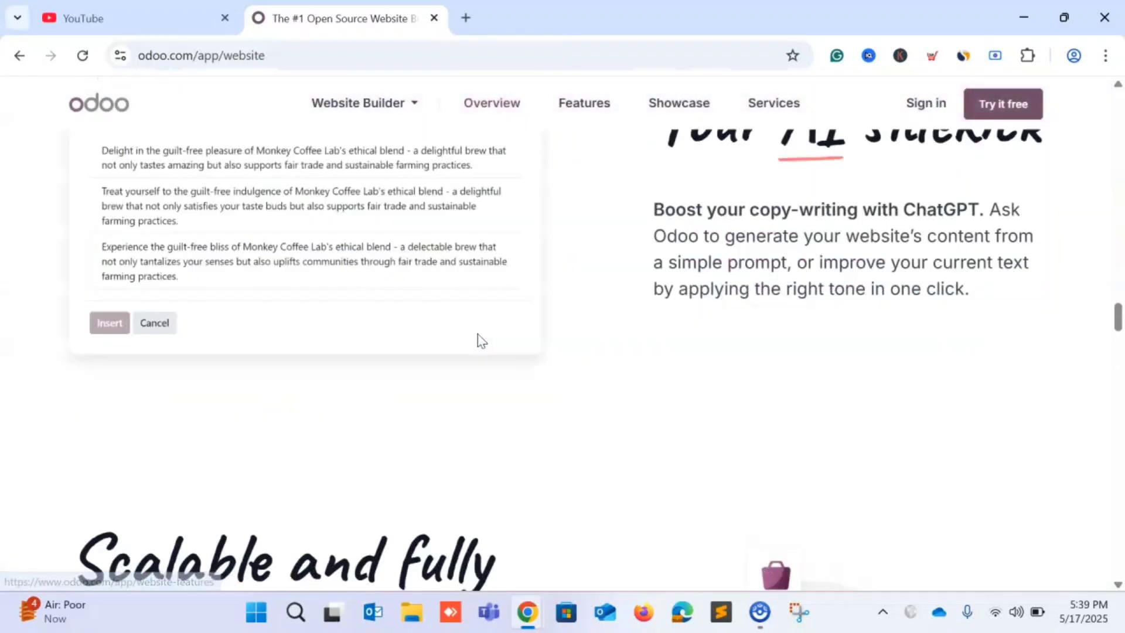
scroll(478, 336, up, 10)
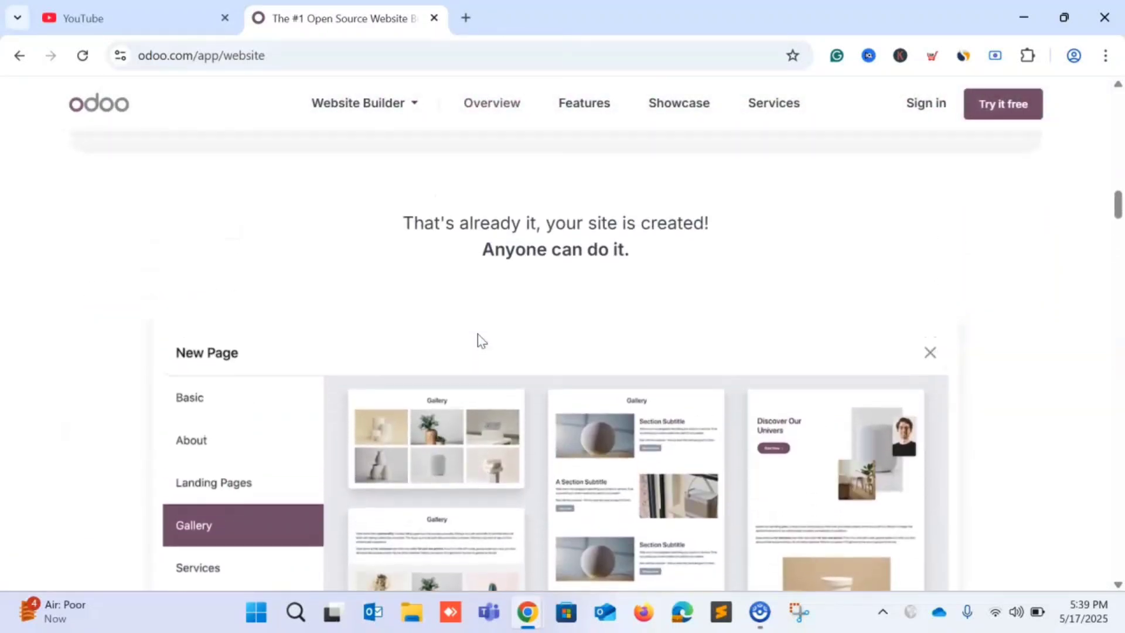
scroll(478, 338, up, 10)
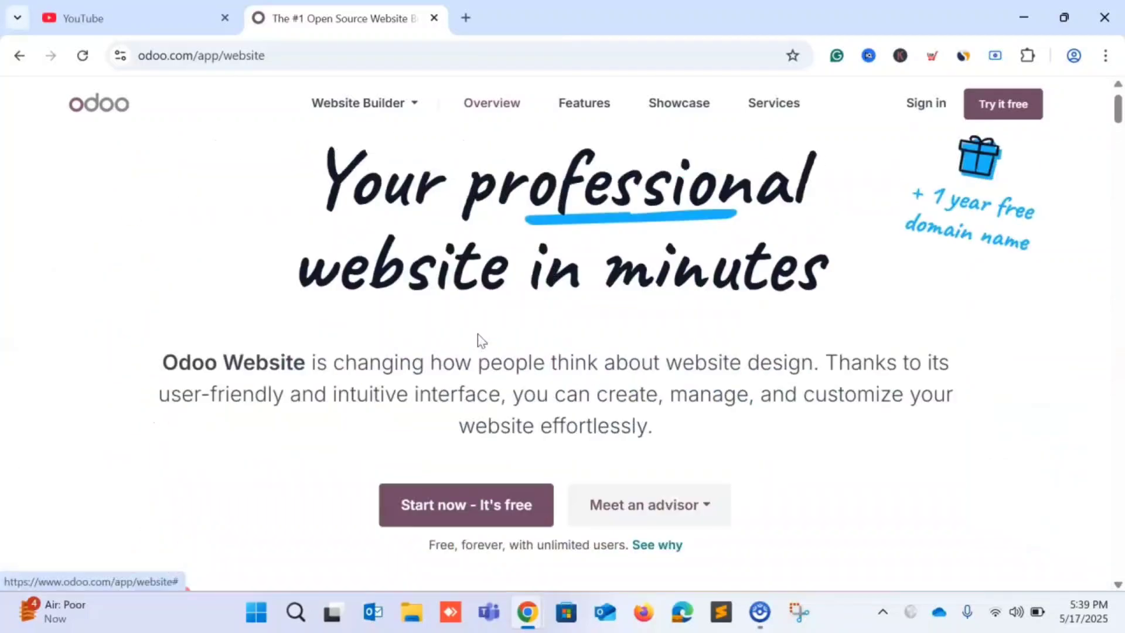
Start a free Odoo website trial and enter the owner's full name.
click(995, 118)
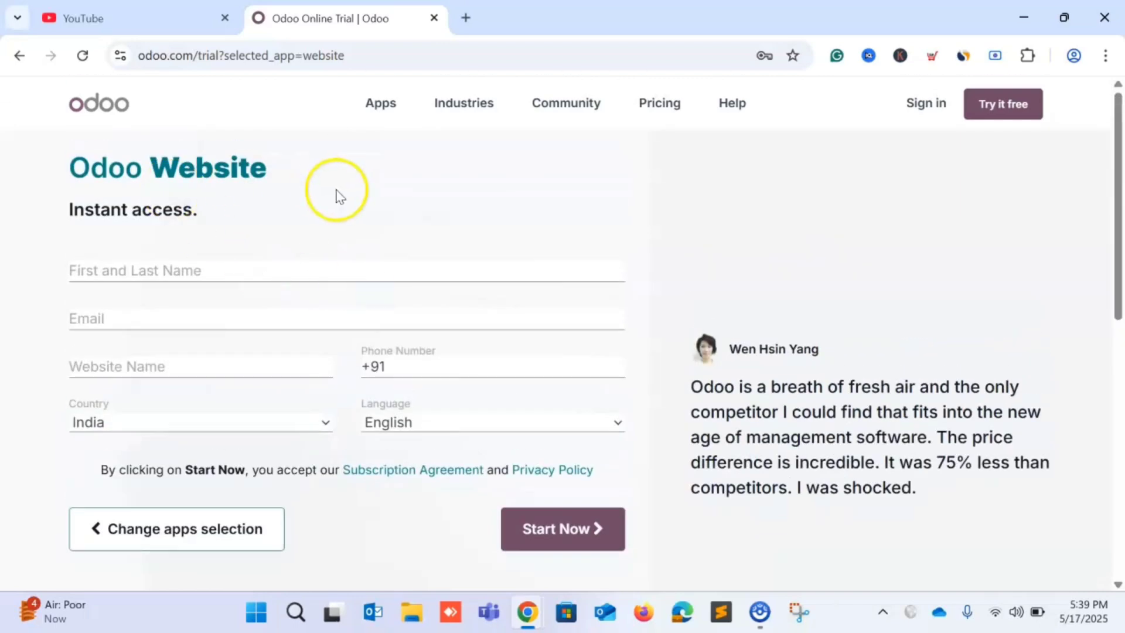
scroll(239, 264, down, 2)
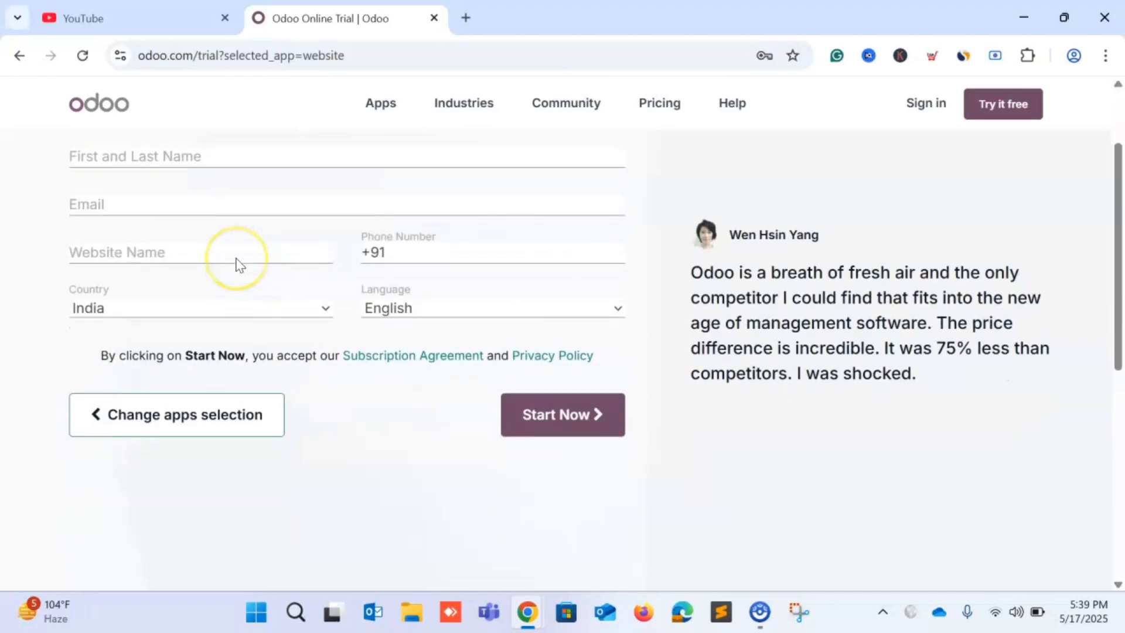
scroll(239, 264, up, 2)
click(159, 270)
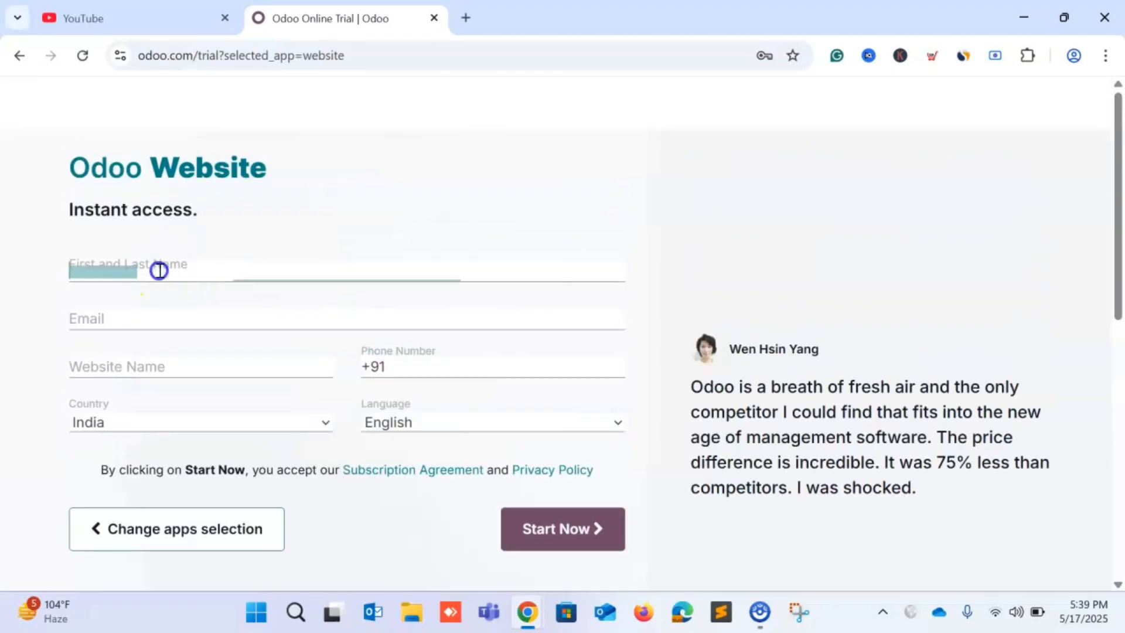
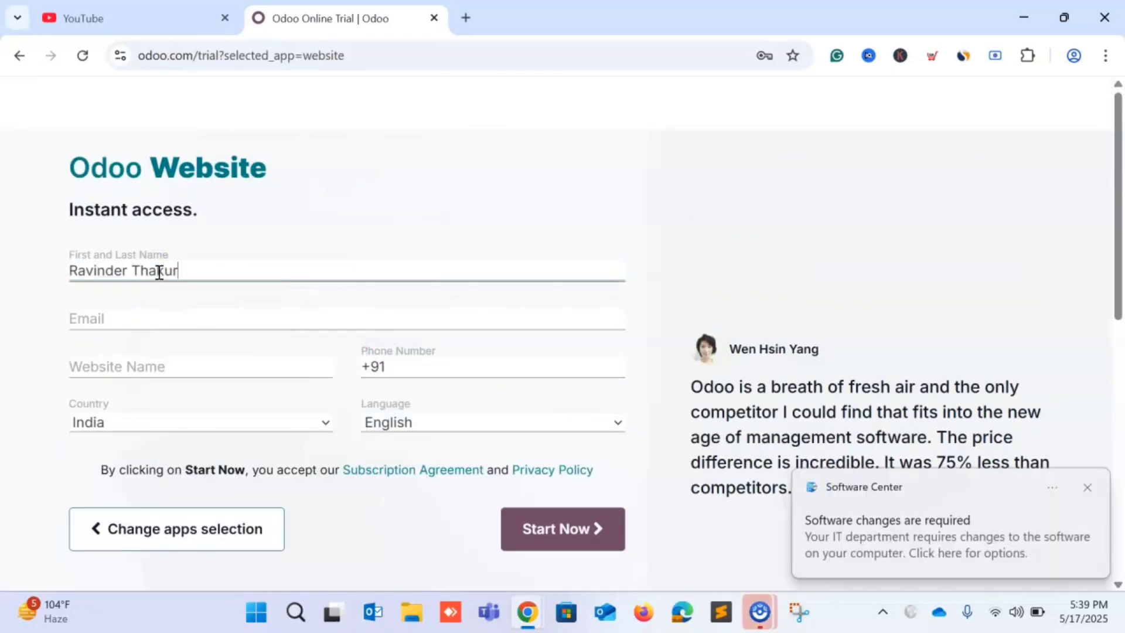
Fill in the saved e-mail address and the website name Vfashion.
click(106, 314)
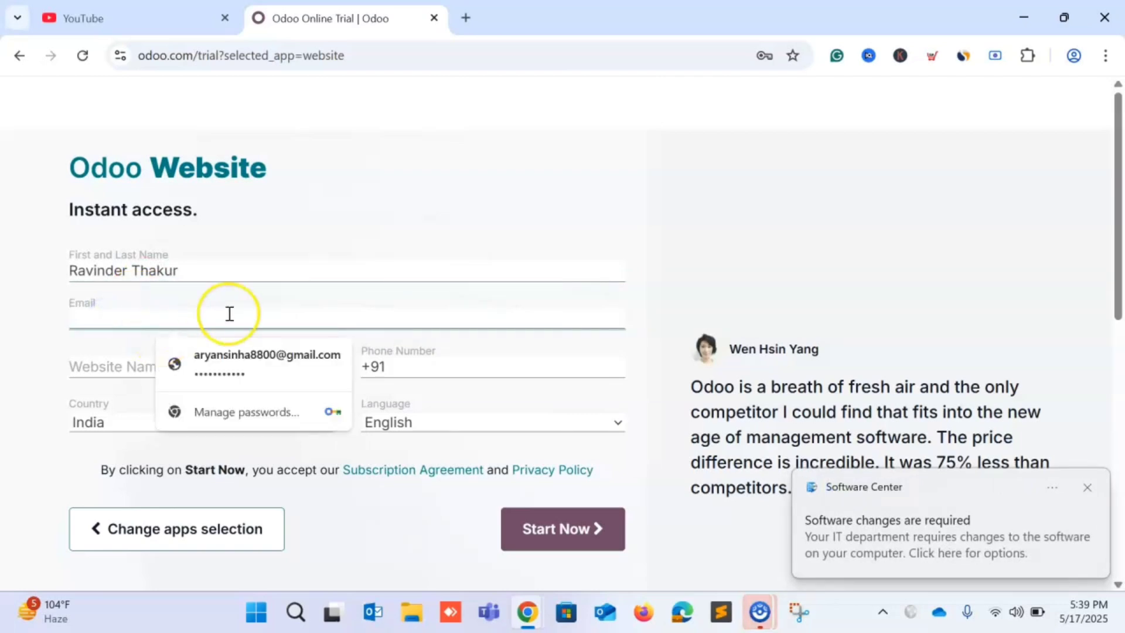
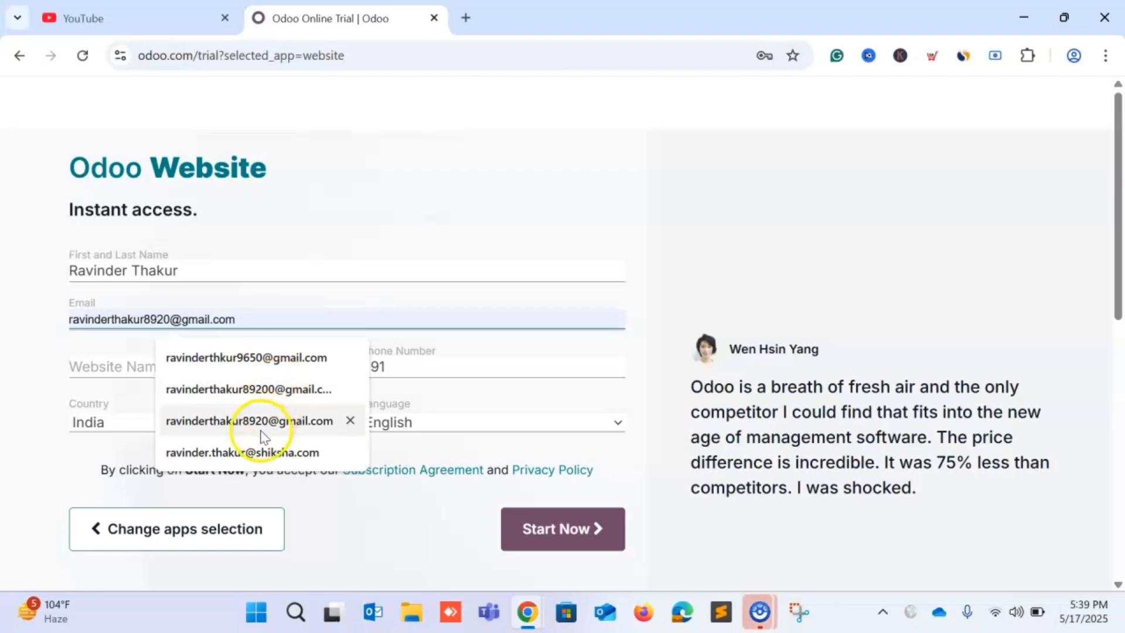
click(245, 422)
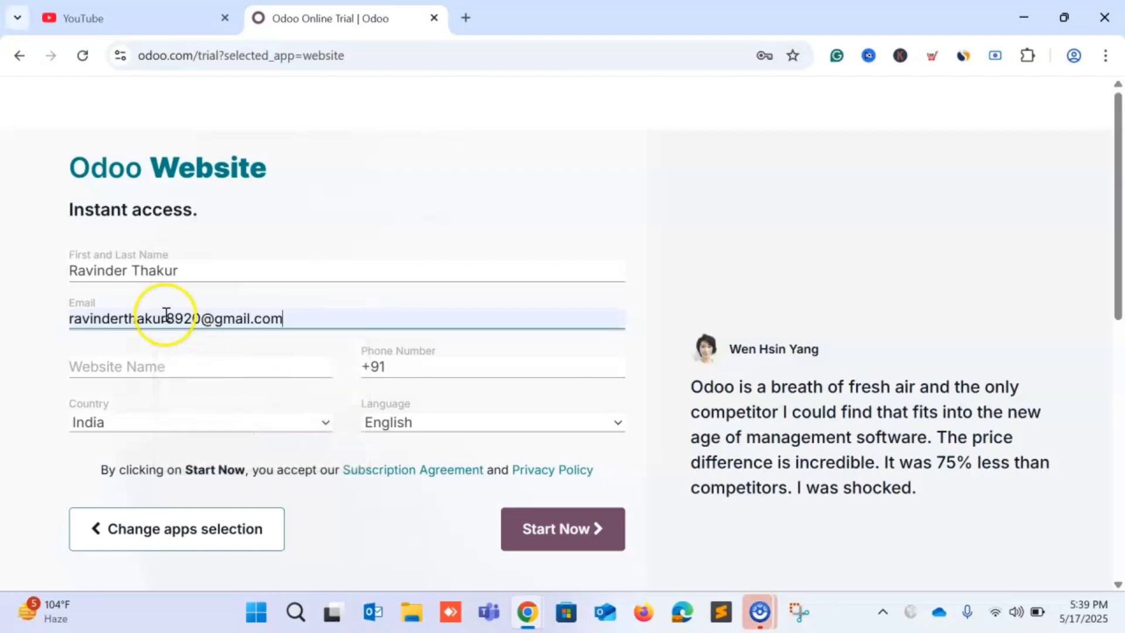
click(128, 367)
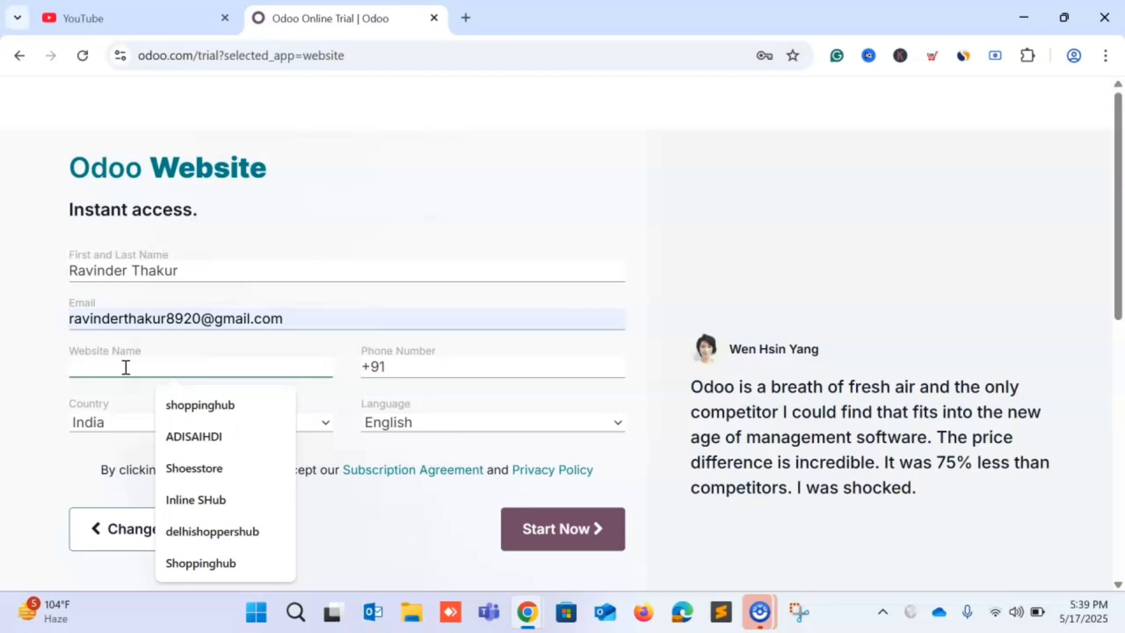
text(Vfashion)
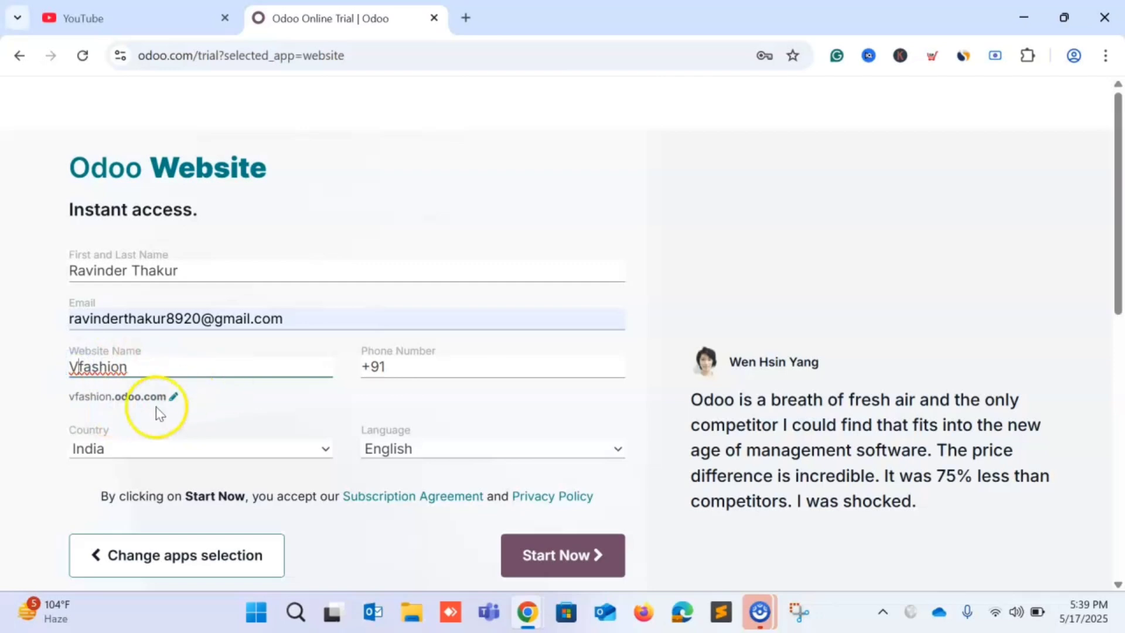
Enter the phone number and submit the trial sign-up form.
click(438, 364)
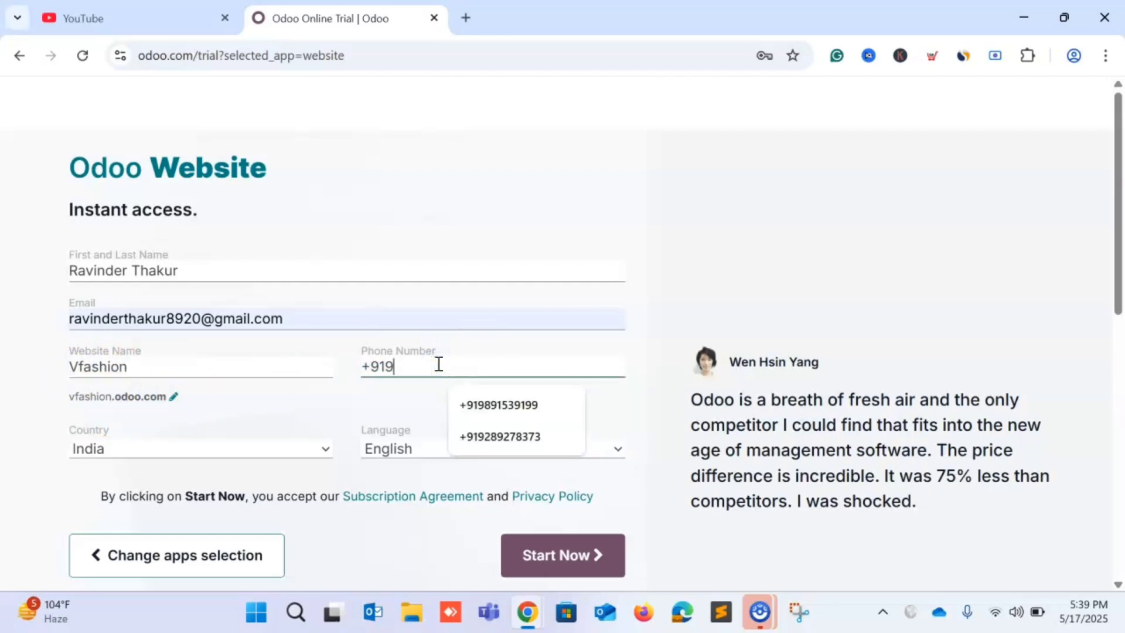
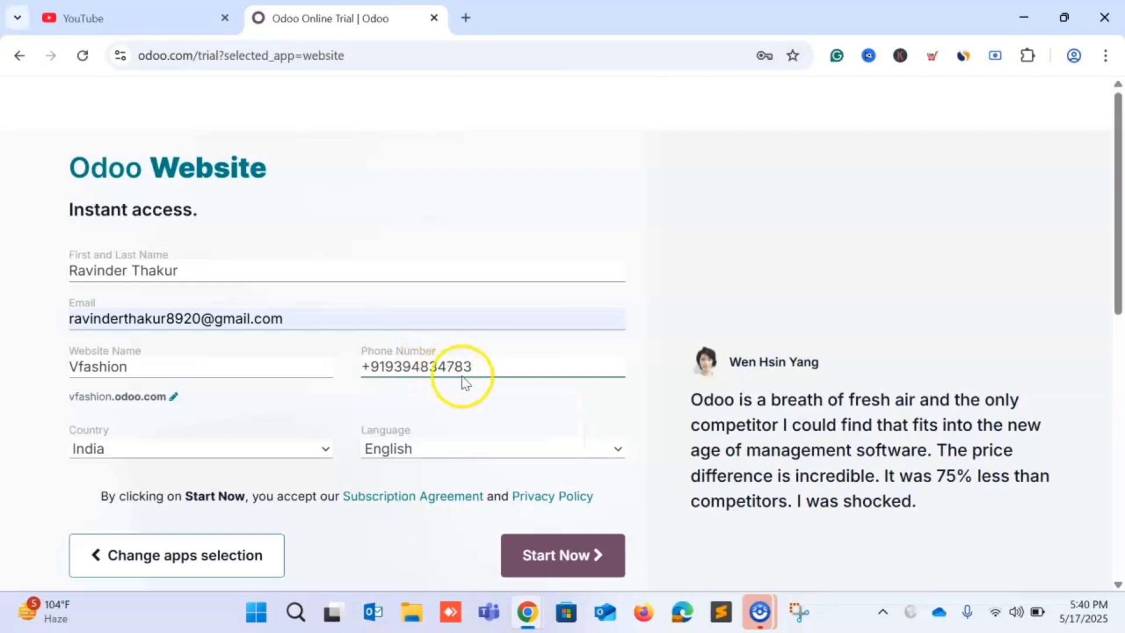
scroll(381, 410, down, 2)
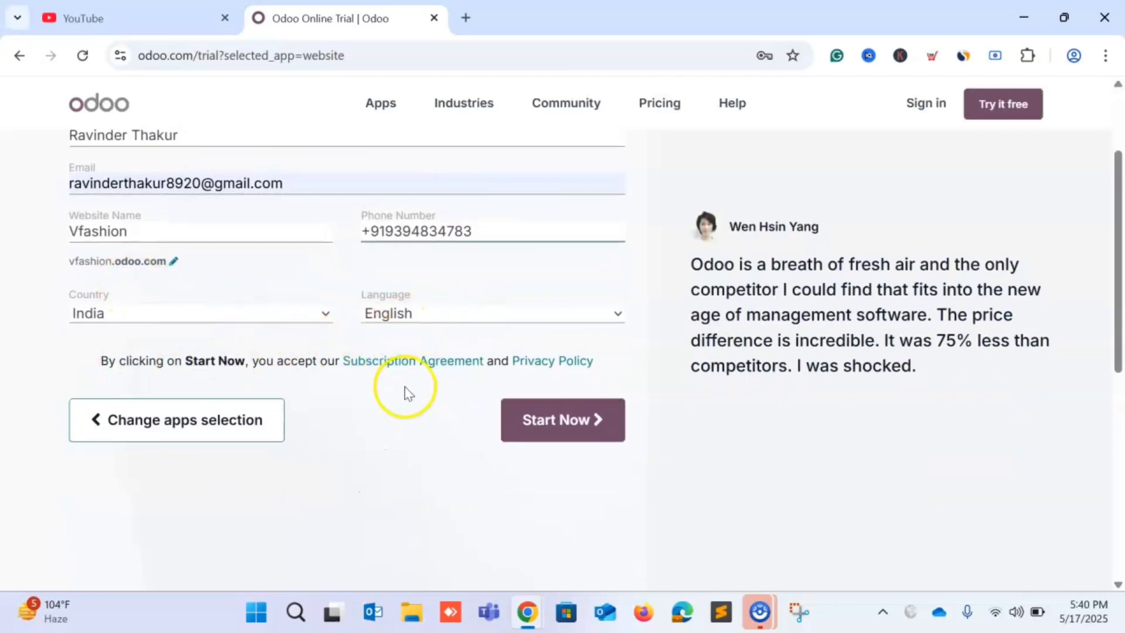
click(551, 427)
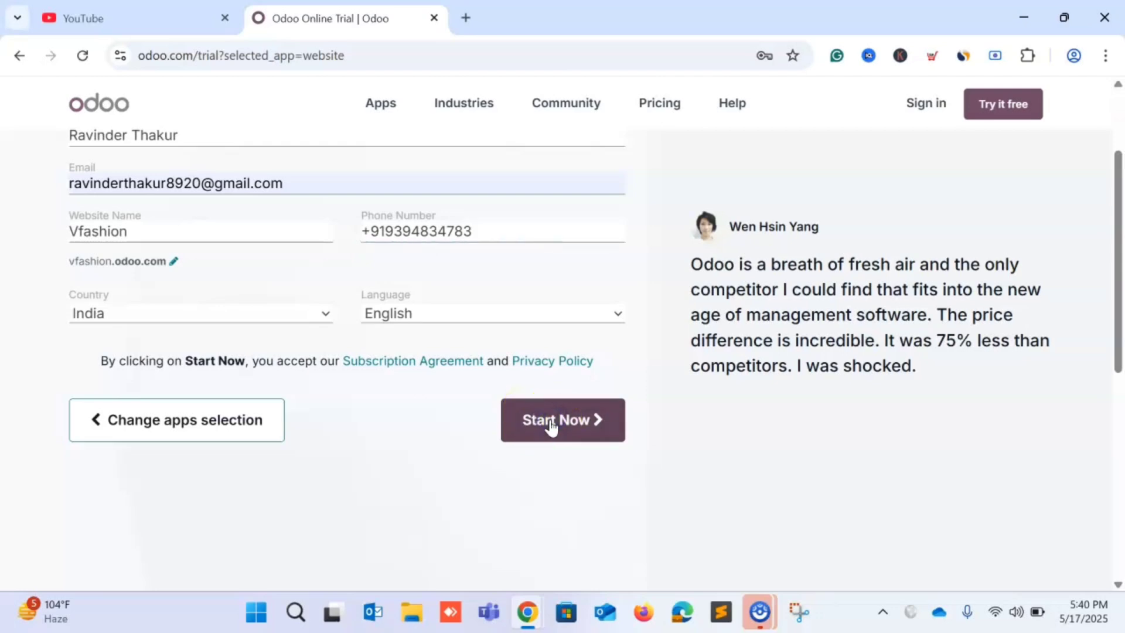
scroll(550, 447, up, 2)
scroll(545, 486, down, 3)
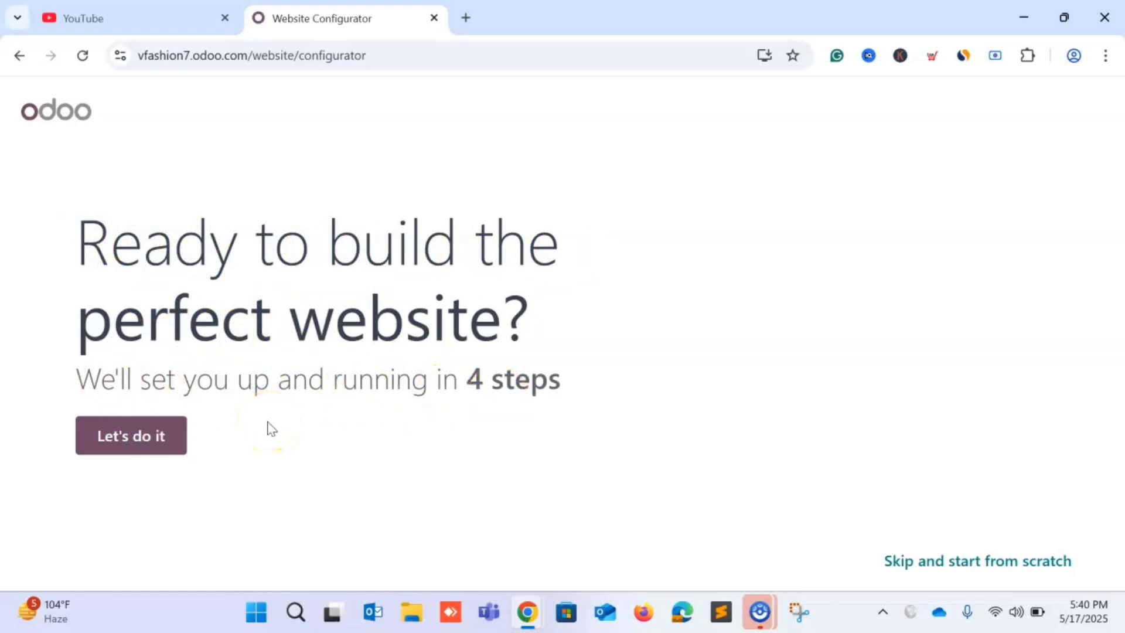
Describe the site as an online store for a clothing store business, objective 'sell more'.
click(150, 441)
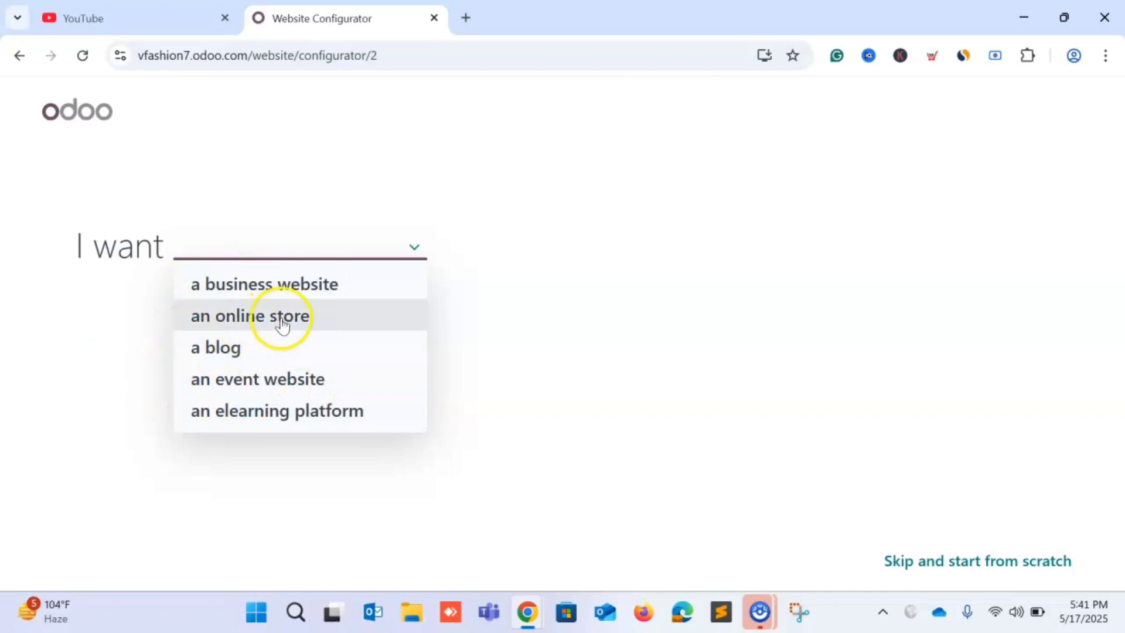
click(206, 321)
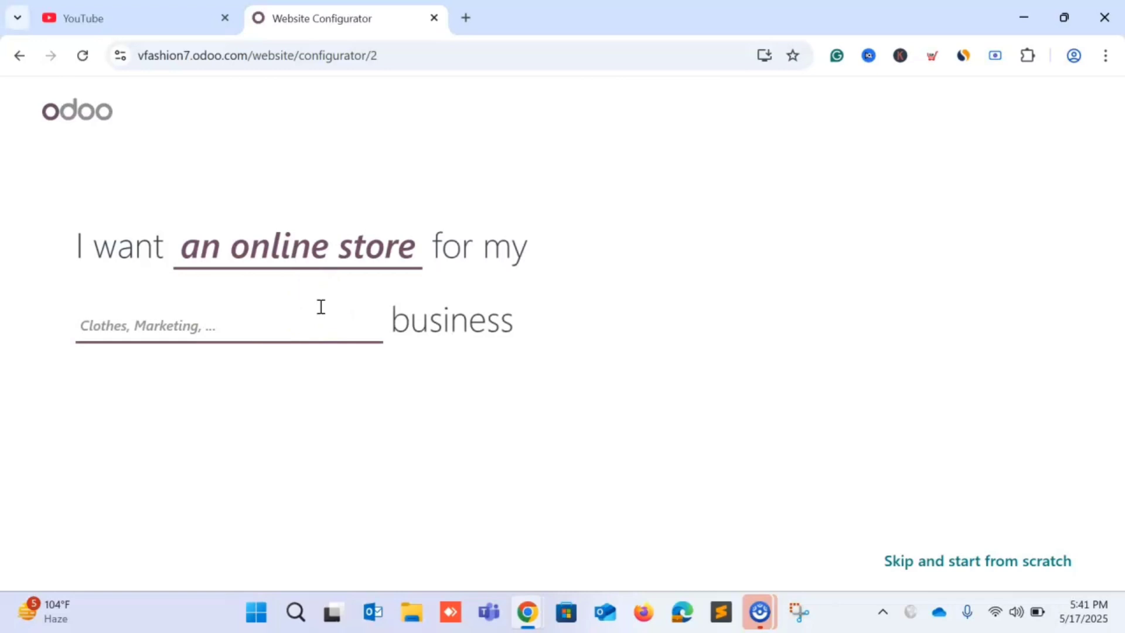
text(clothing)
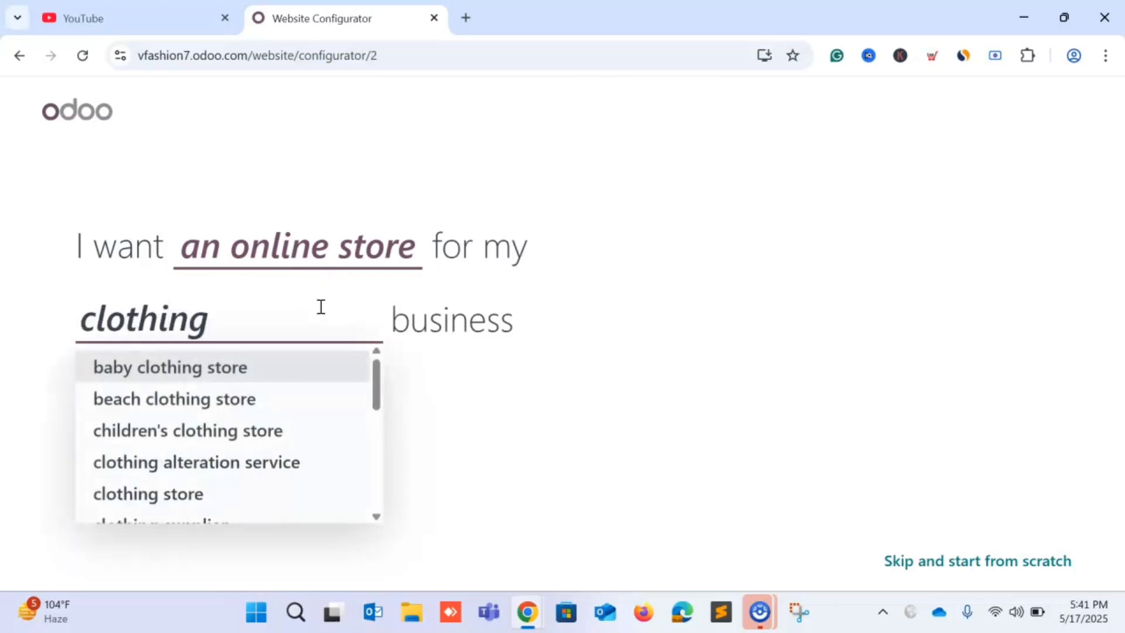
click(188, 503)
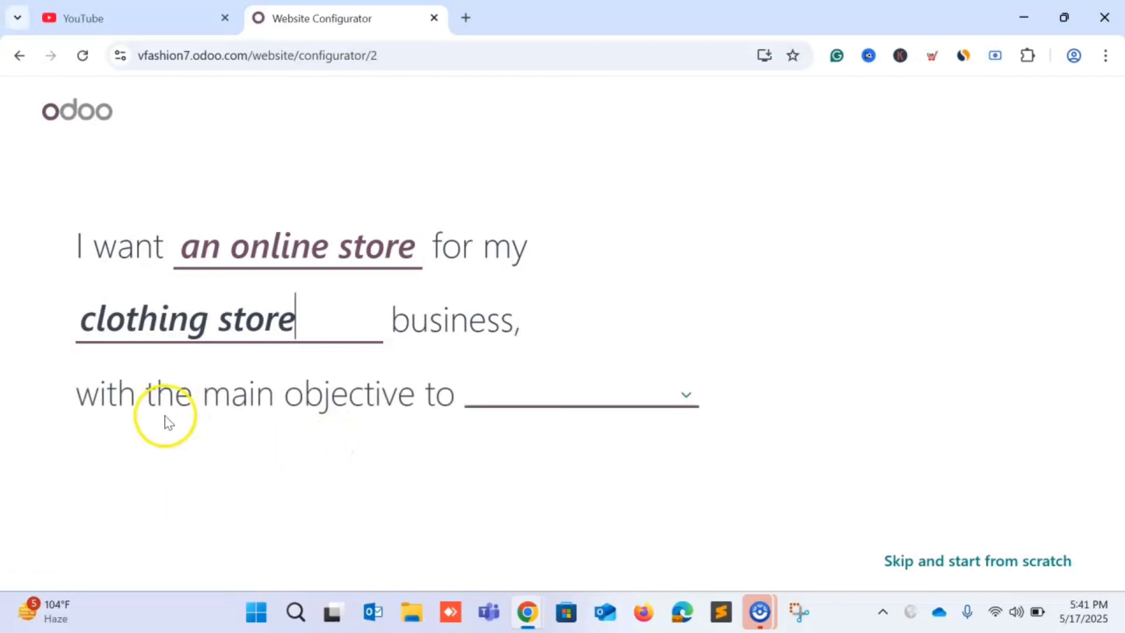
click(520, 411)
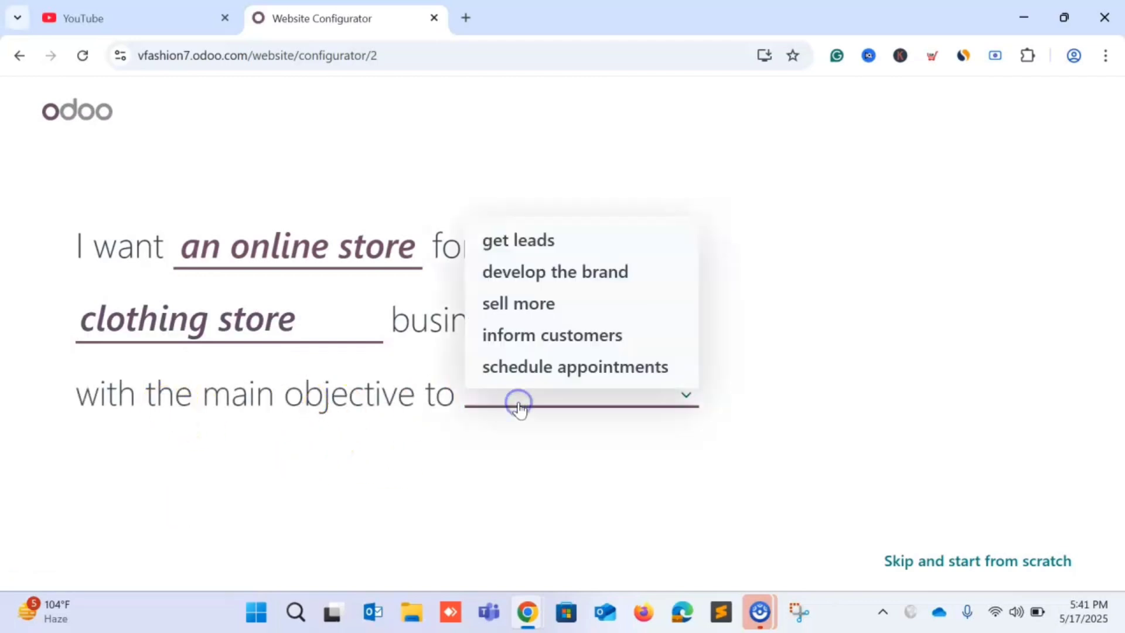
click(515, 305)
click(345, 394)
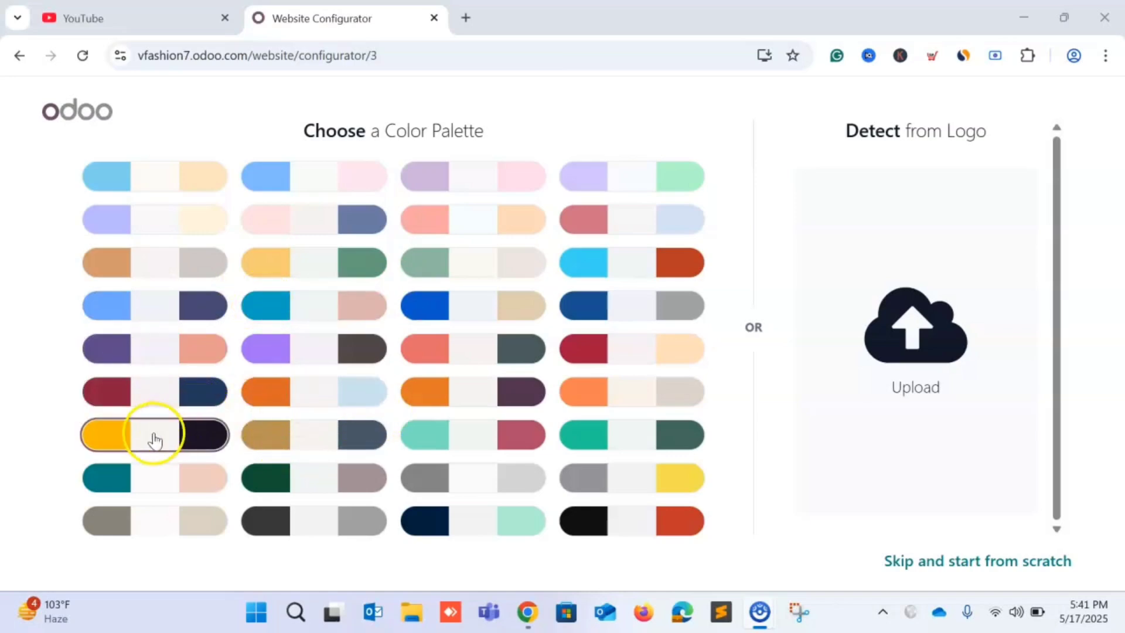
Pick the yellow-and-dark colour palette and continue to Add Pages and Features.
click(166, 477)
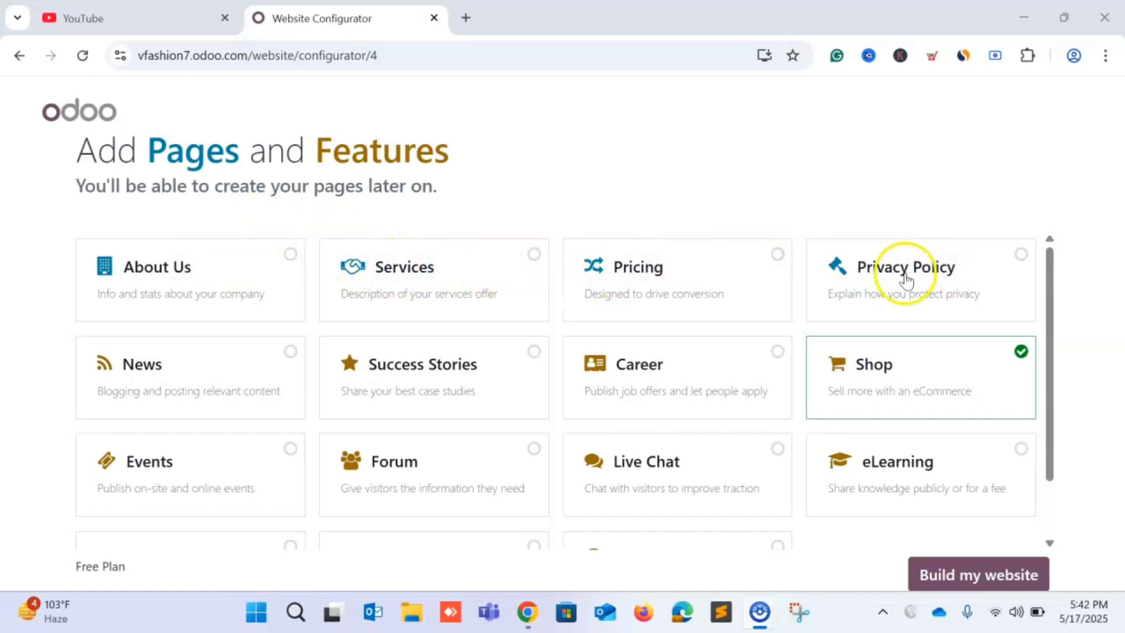
Tick About Us, Services, Pricing and Privacy Policy, zooming out to see all cards.
click(301, 279)
click(397, 279)
click(729, 258)
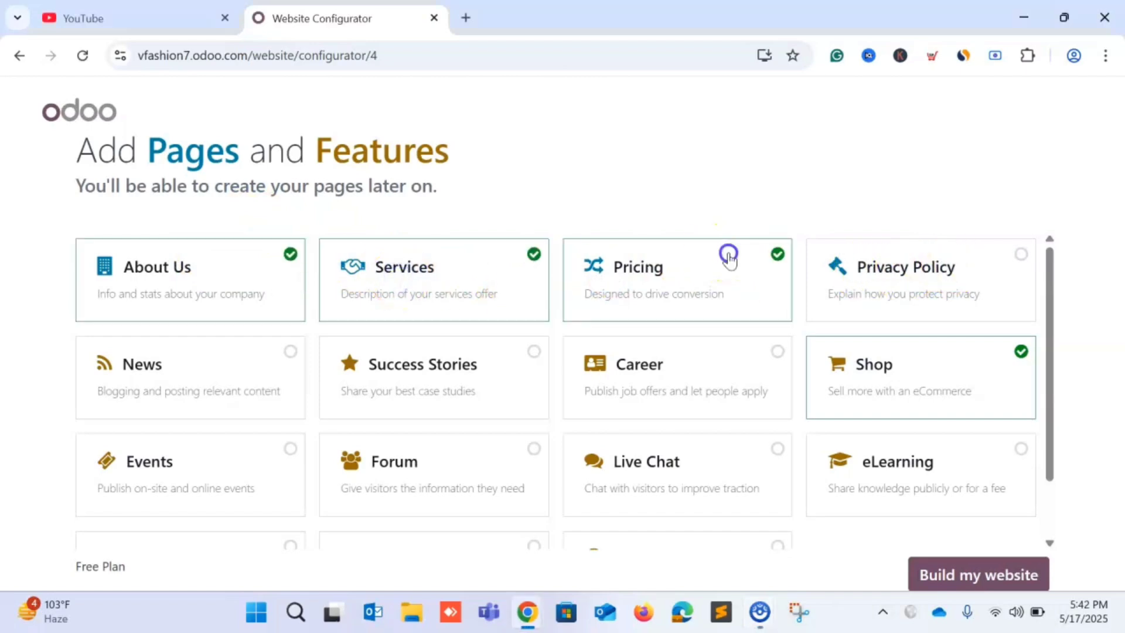
click(886, 276)
scroll(836, 314, down, 2)
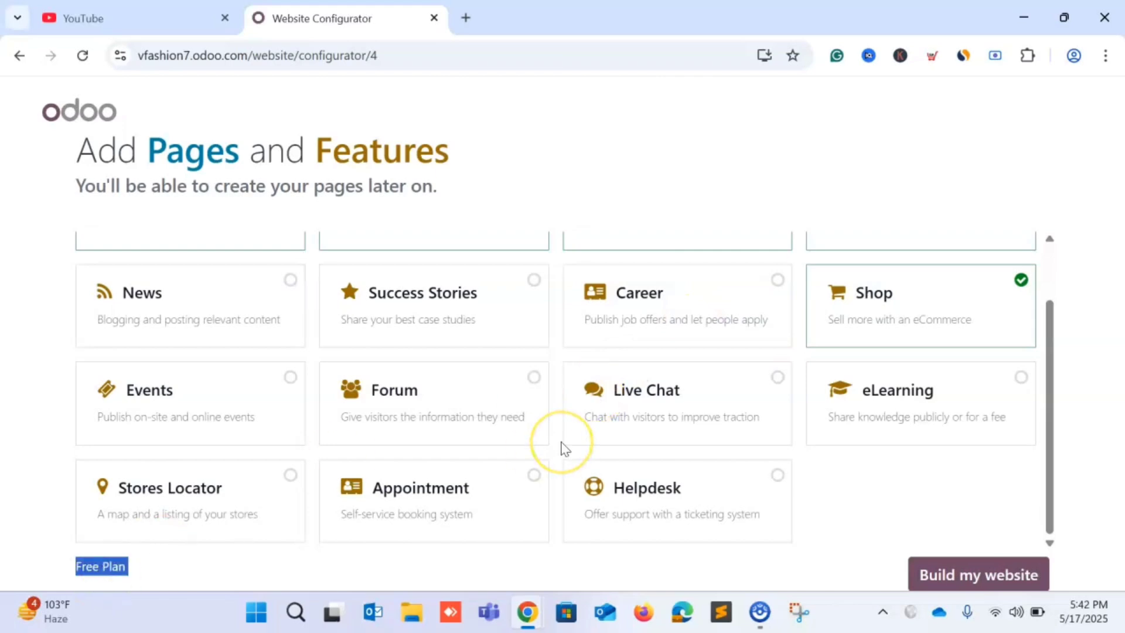
key(ctrl+minus)
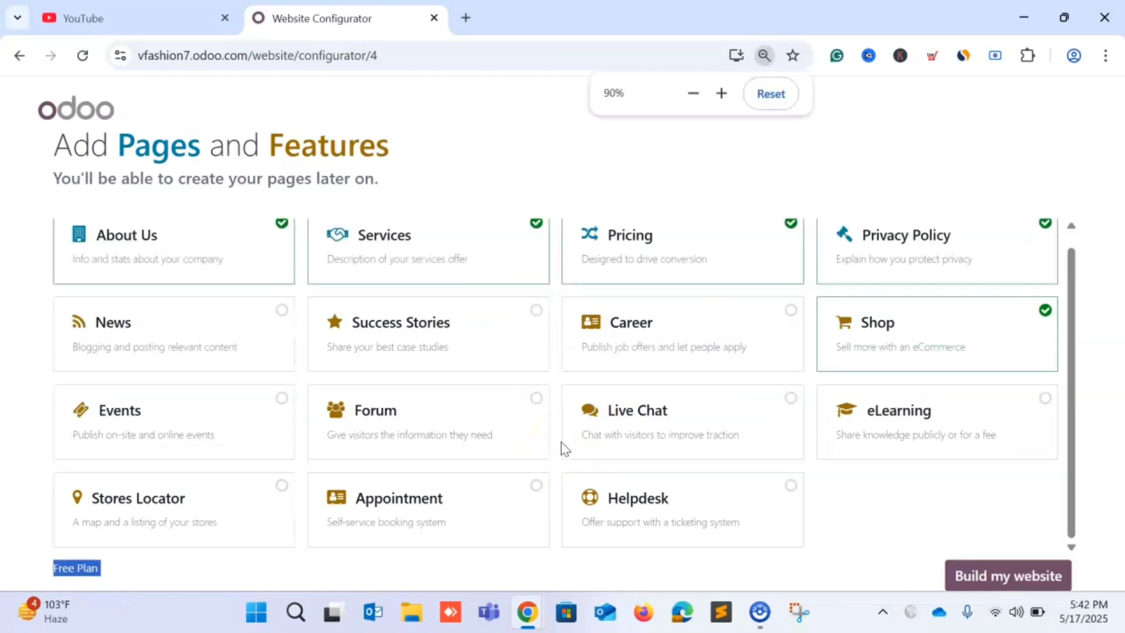
click(161, 563)
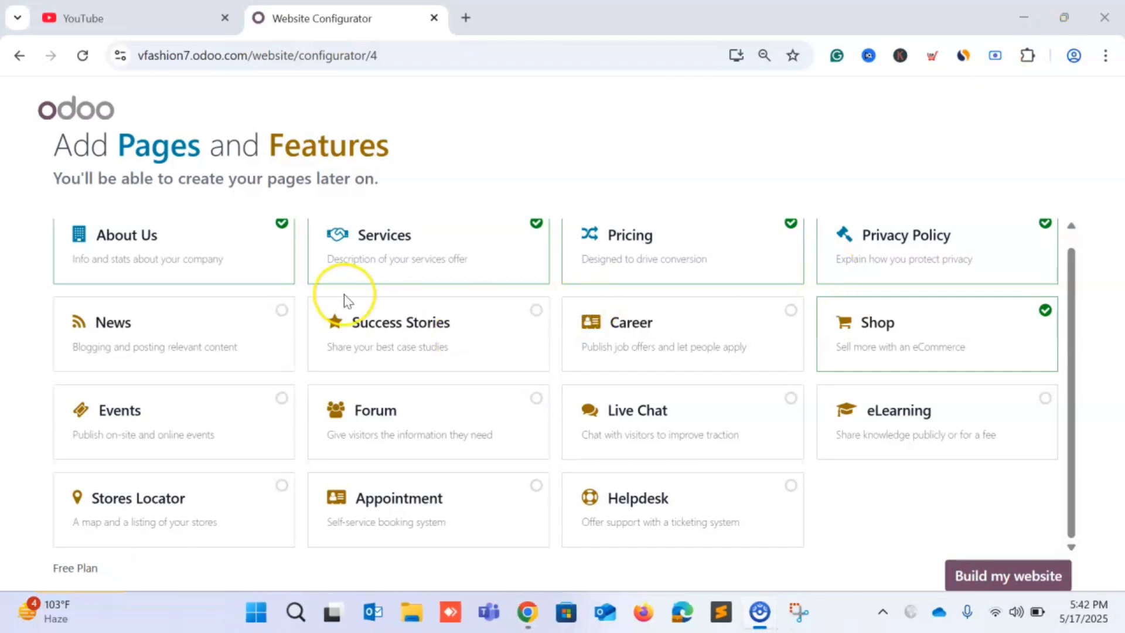
scroll(344, 295, up, 1)
scroll(346, 296, down, 1)
Add the News page, leaving Events, Stores Locator and Appointment unticked to stay free.
click(237, 328)
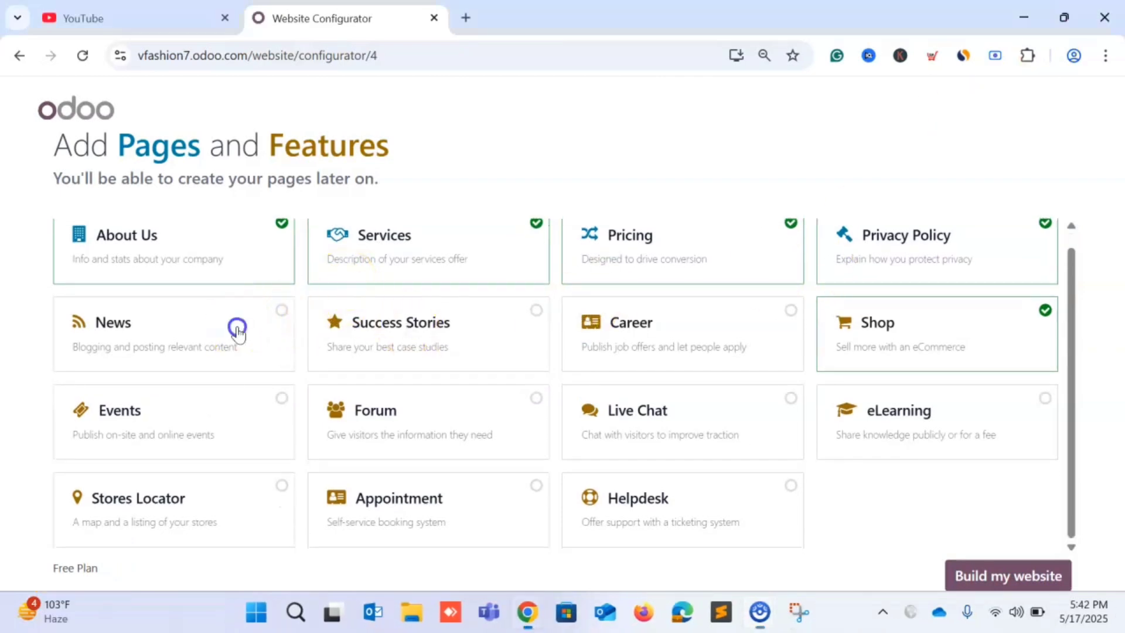
click(253, 405)
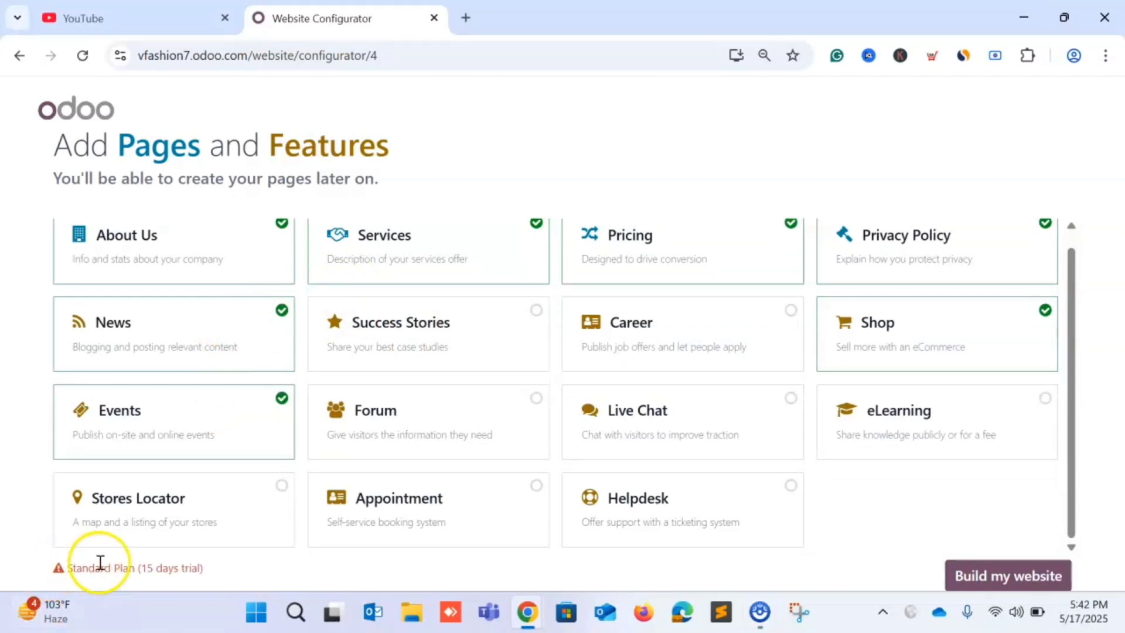
click(278, 419)
click(272, 502)
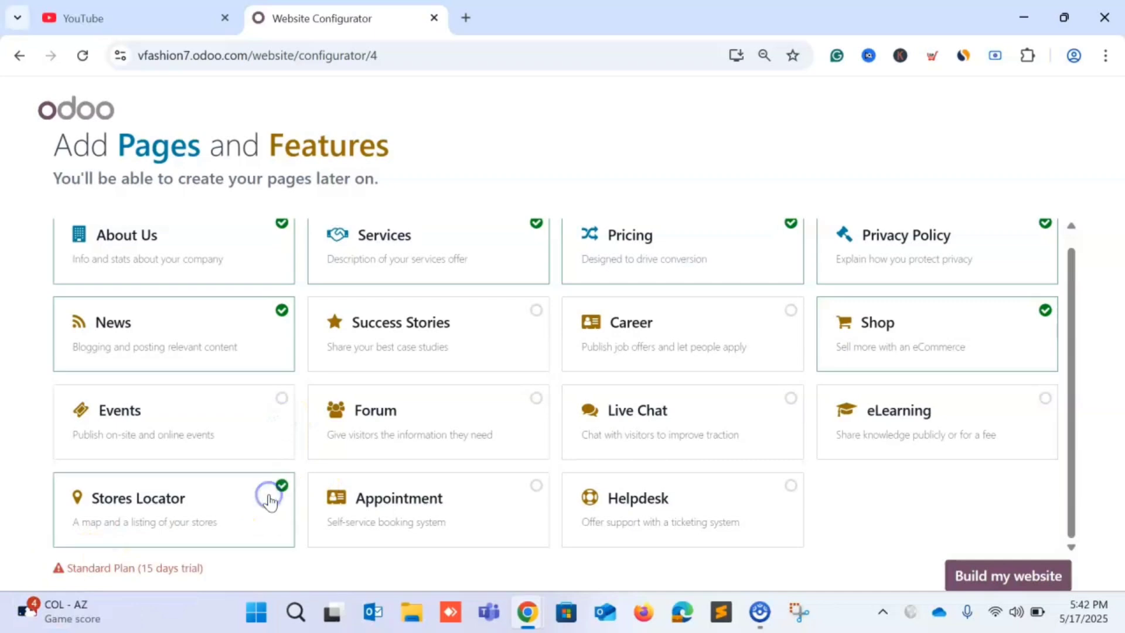
click(269, 501)
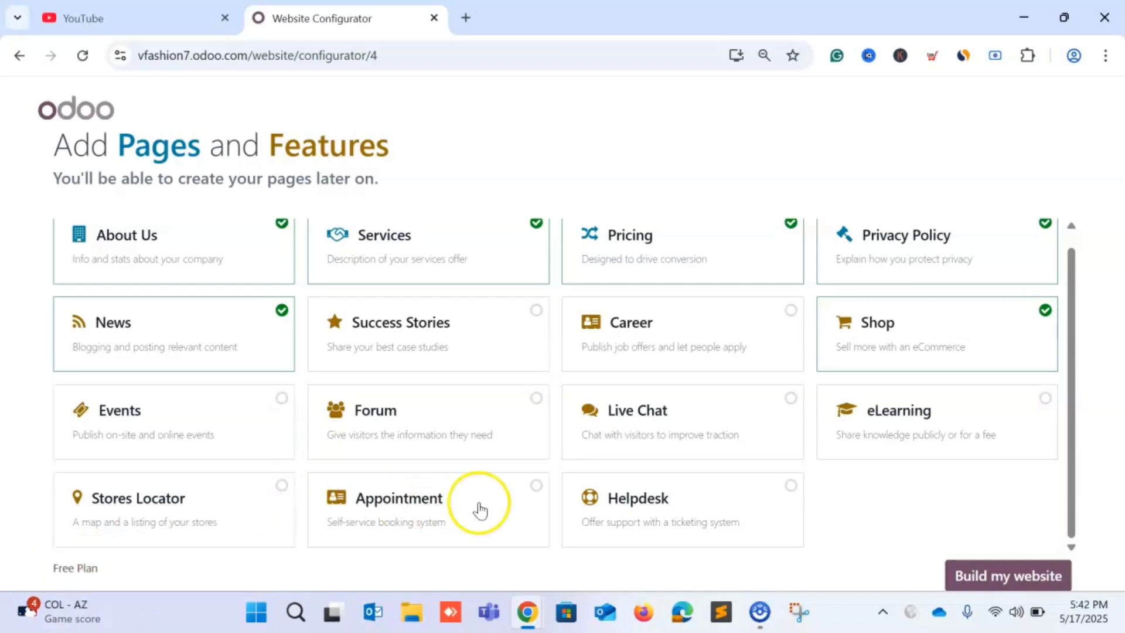
click(498, 506)
click(500, 505)
click(242, 343)
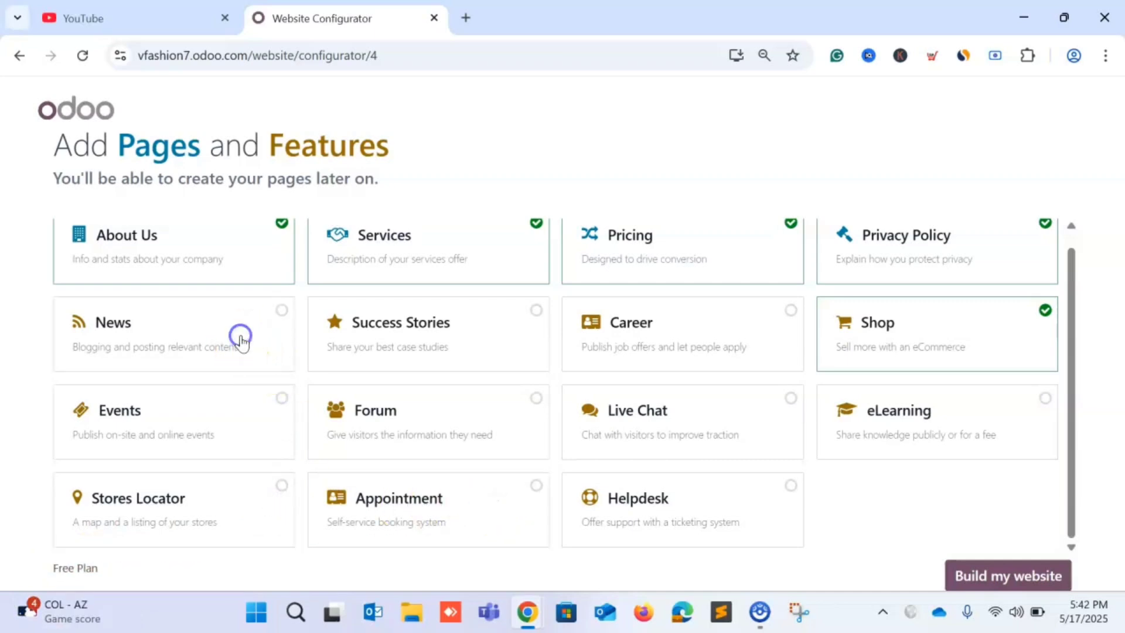
click(253, 509)
click(254, 510)
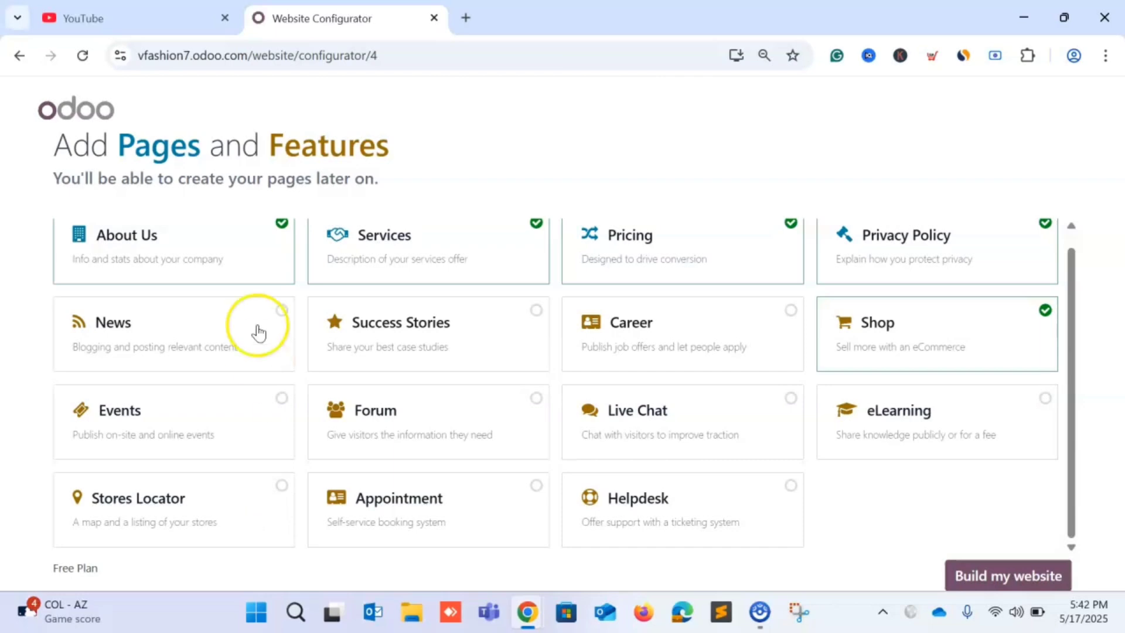
Add Success Stories, leaving Career, Live Chat, Helpdesk and eLearning unticked for the Free Plan.
click(537, 315)
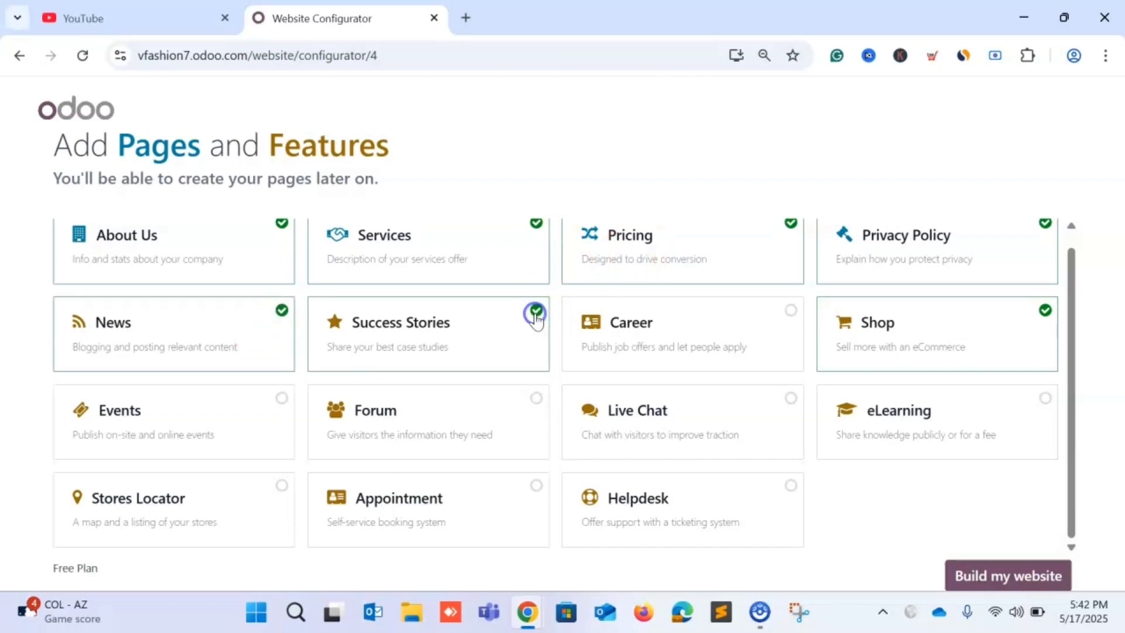
click(635, 322)
click(635, 322)
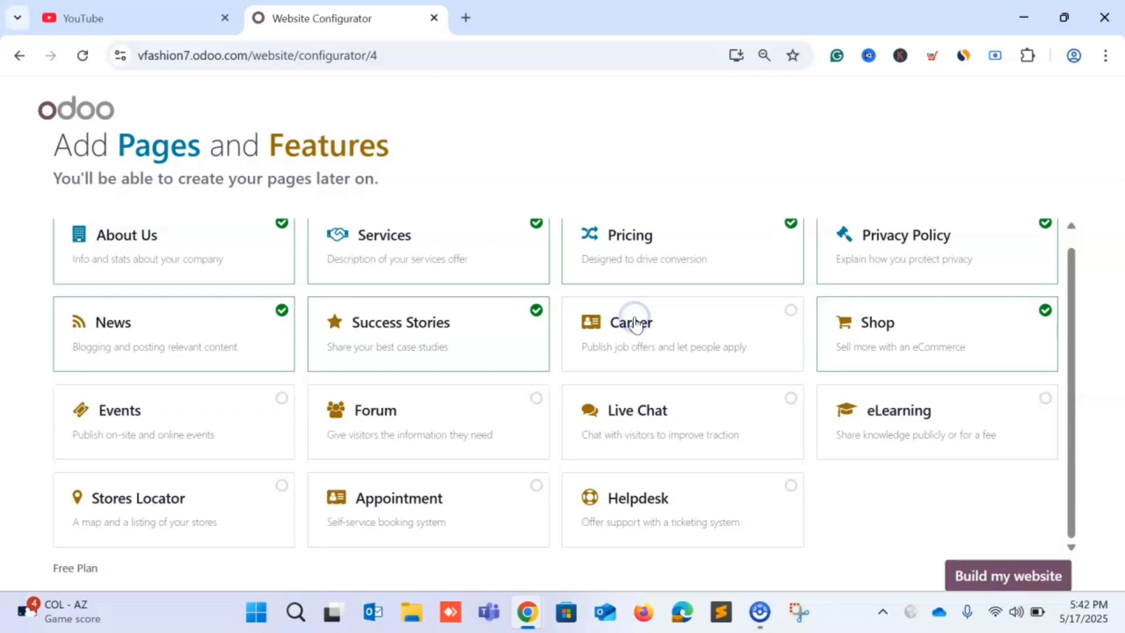
click(618, 415)
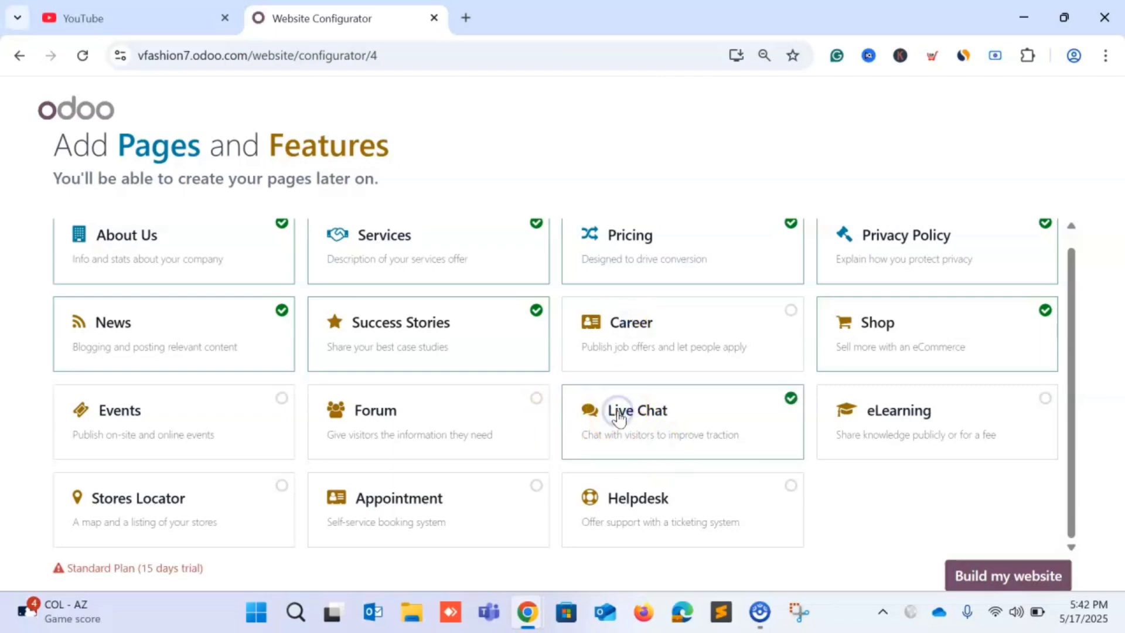
click(620, 414)
click(638, 496)
click(638, 496)
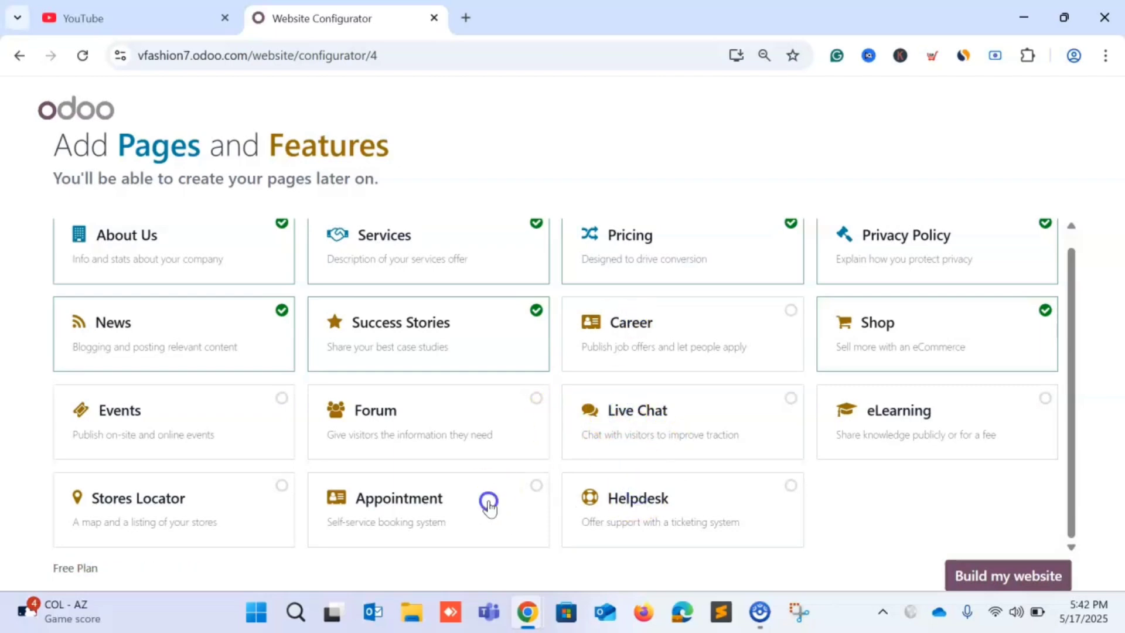
click(933, 394)
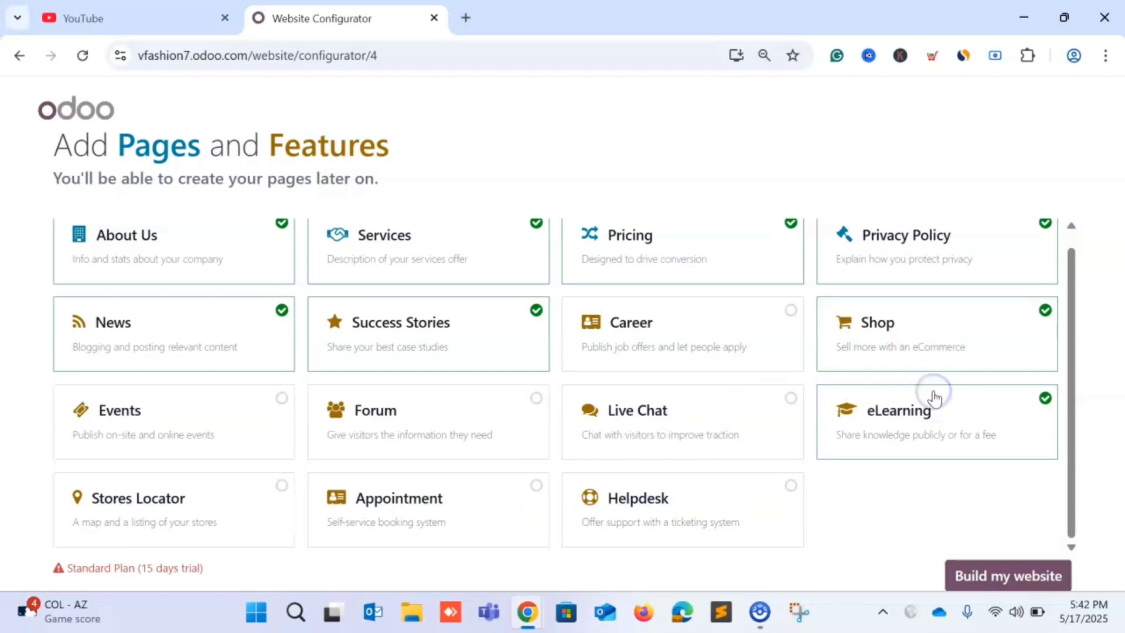
click(934, 395)
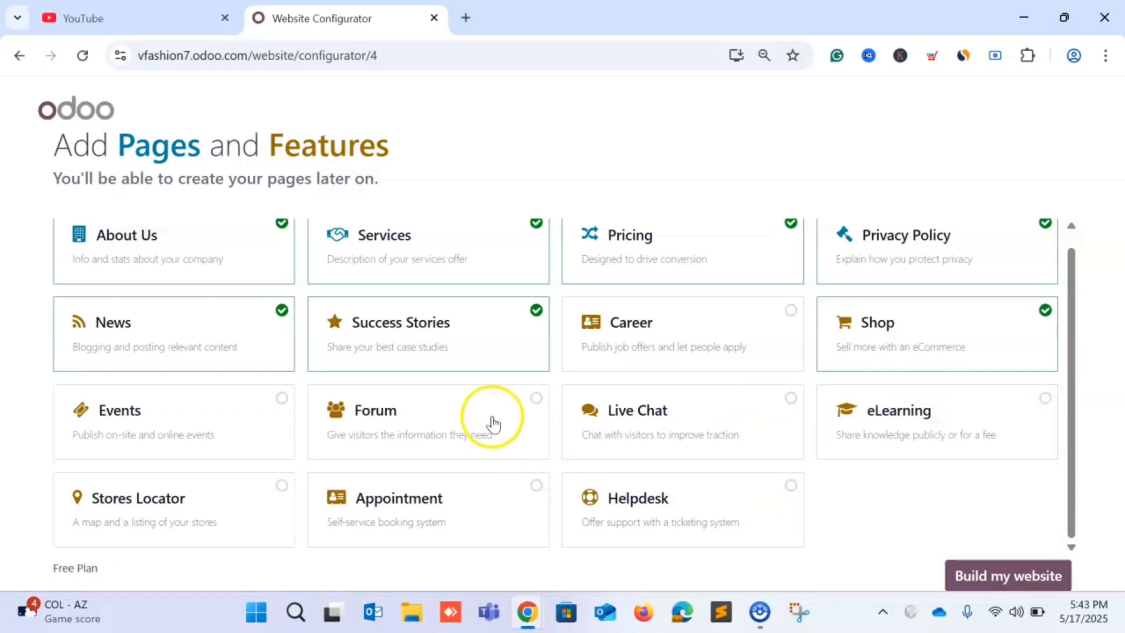
Review the chosen pages and features and zoom the browser out with Ctrl+minus.
scroll(499, 290, up, 1)
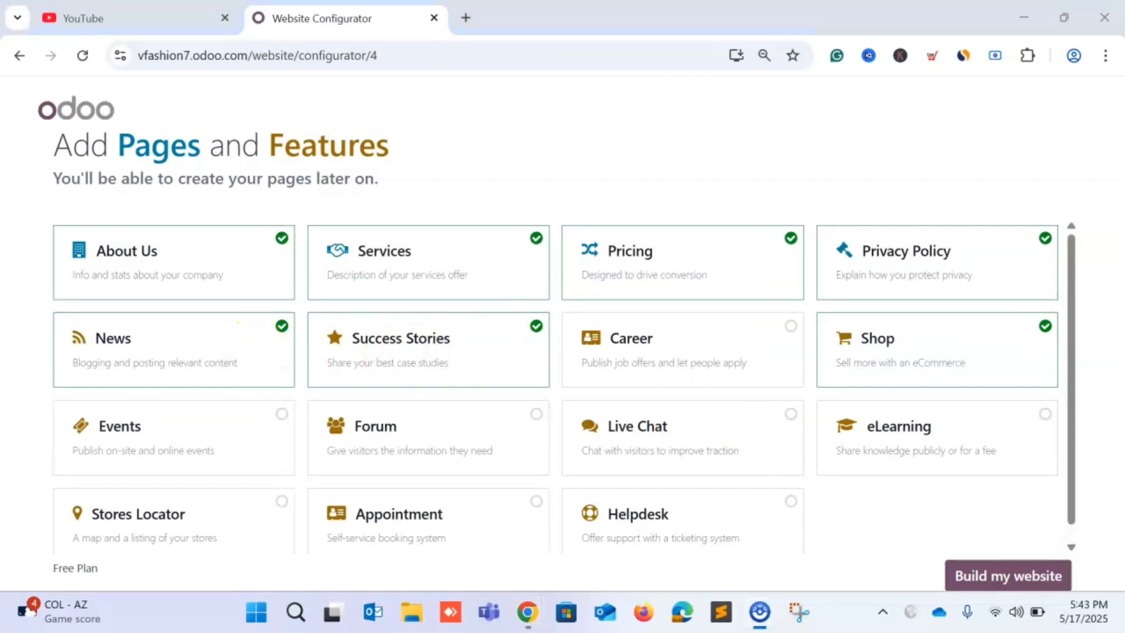
scroll(951, 362, down, 1)
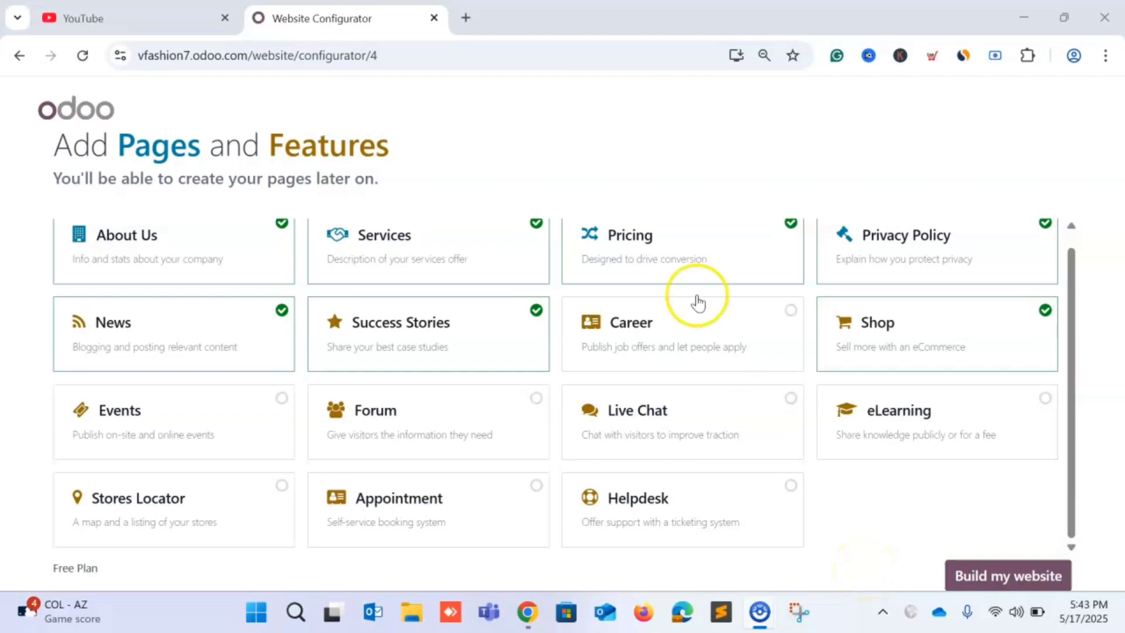
key(ctrl+minus)
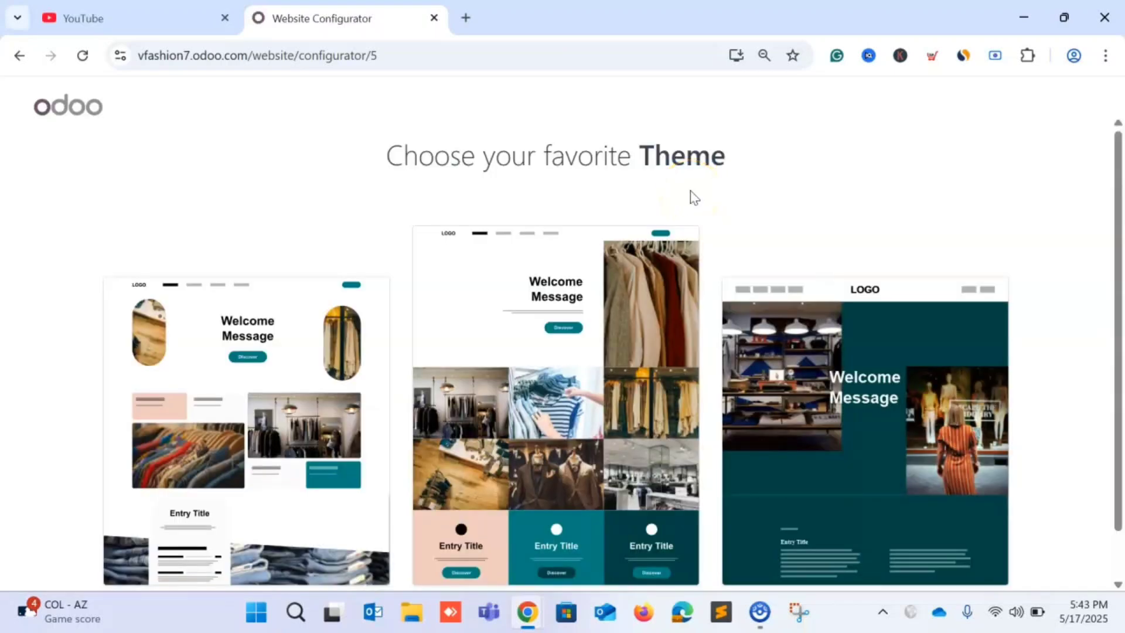
Load more themes and scroll down through the expanded theme gallery.
scroll(690, 197, down, 1)
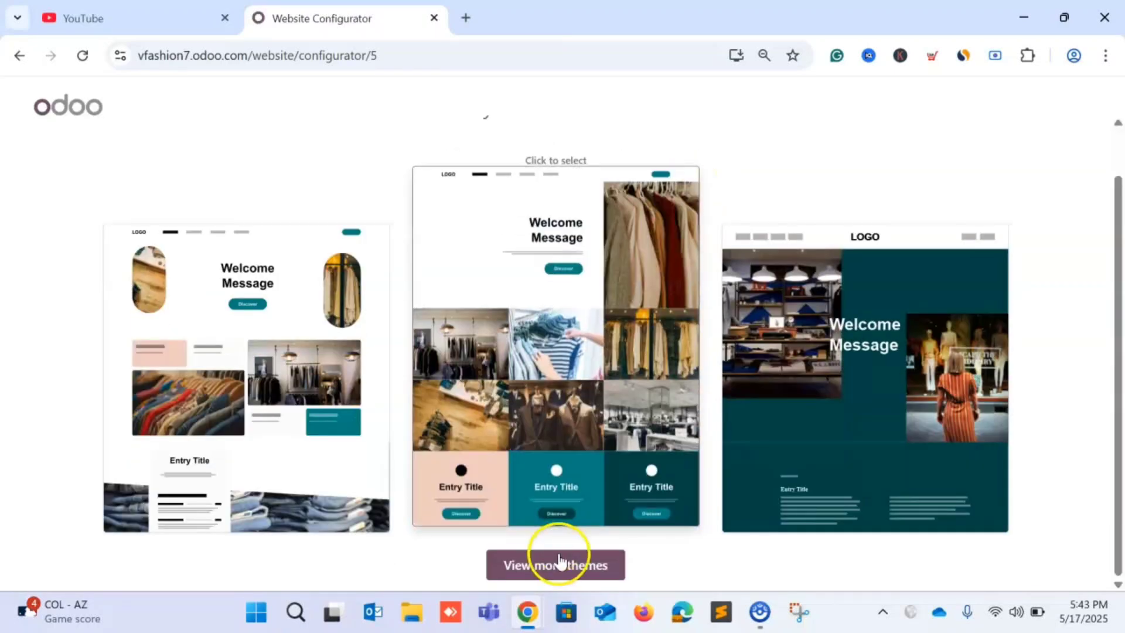
click(560, 561)
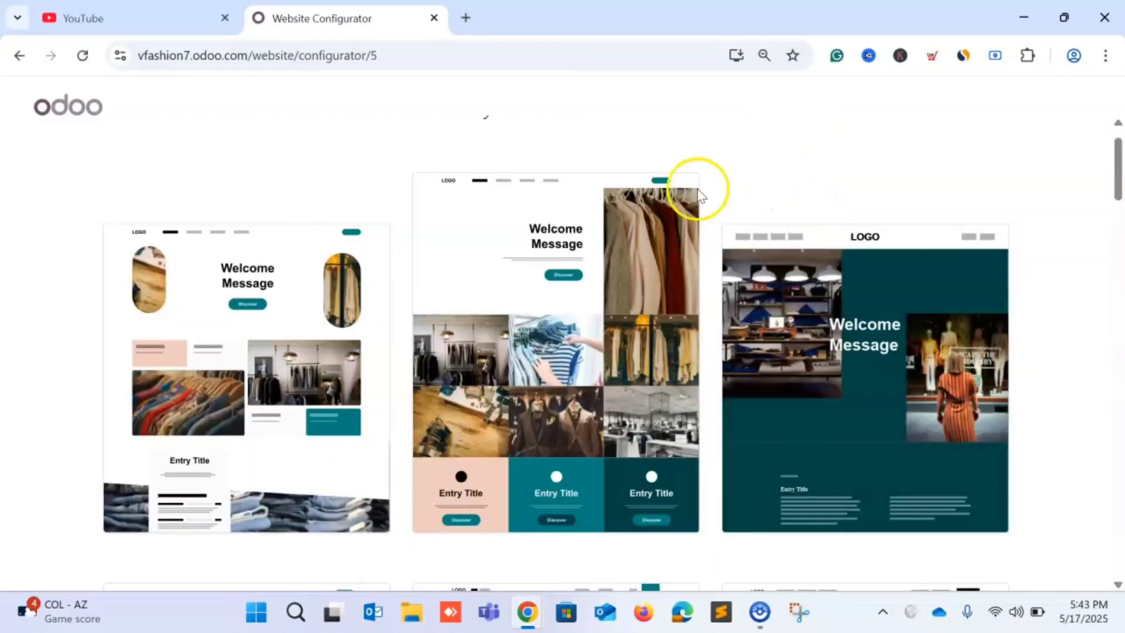
scroll(630, 264, down, 10)
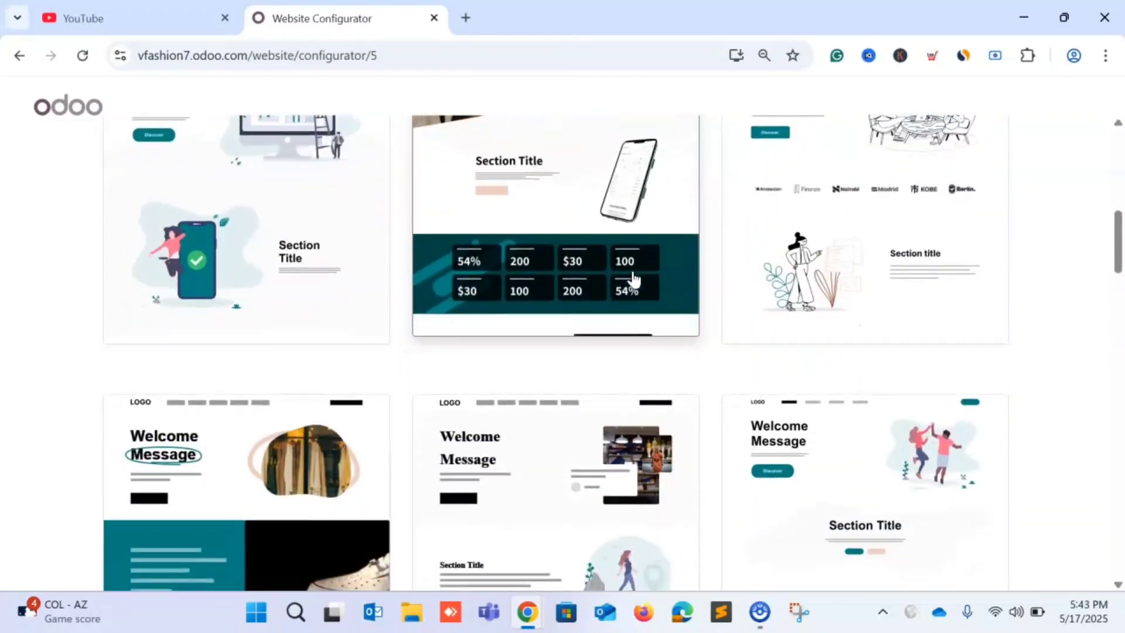
scroll(633, 280, down, 4)
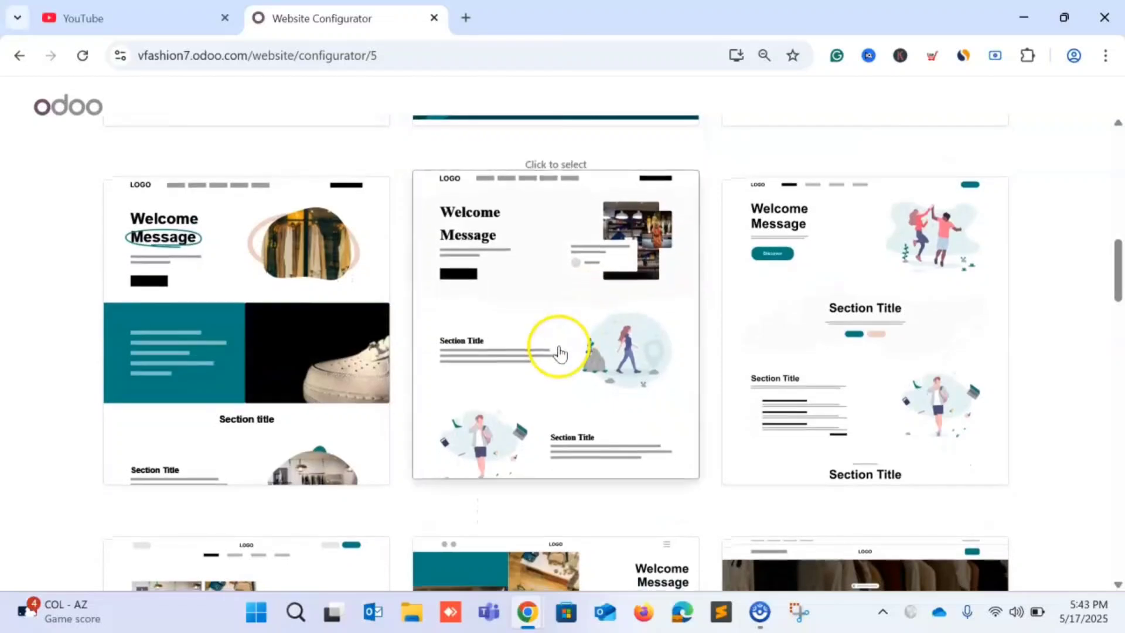
scroll(560, 351, down, 8)
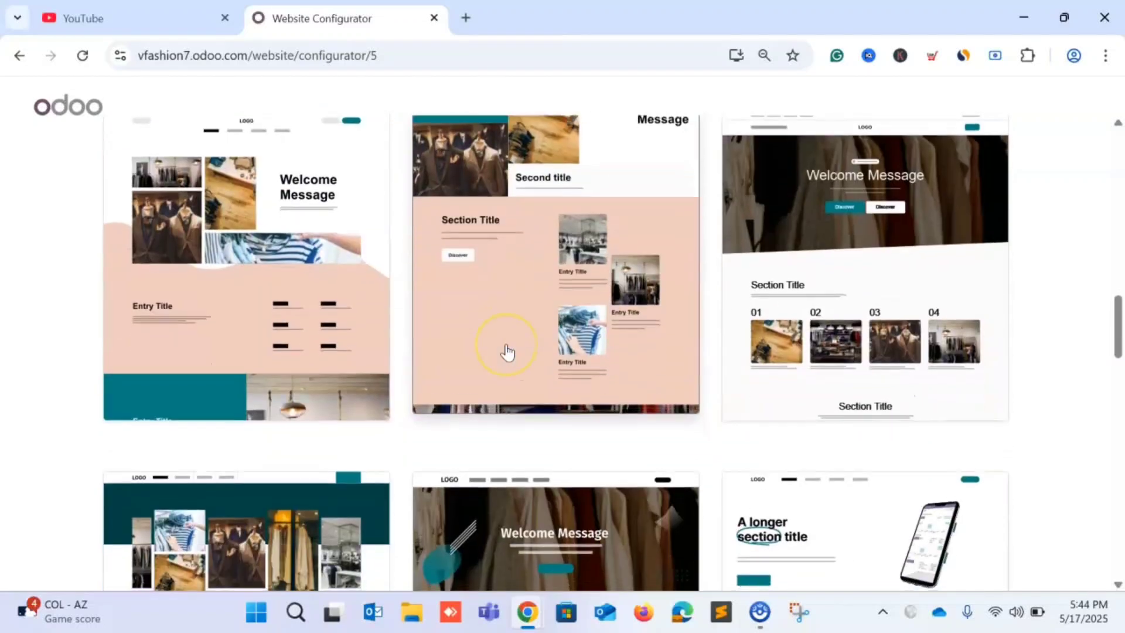
scroll(508, 351, down, 8)
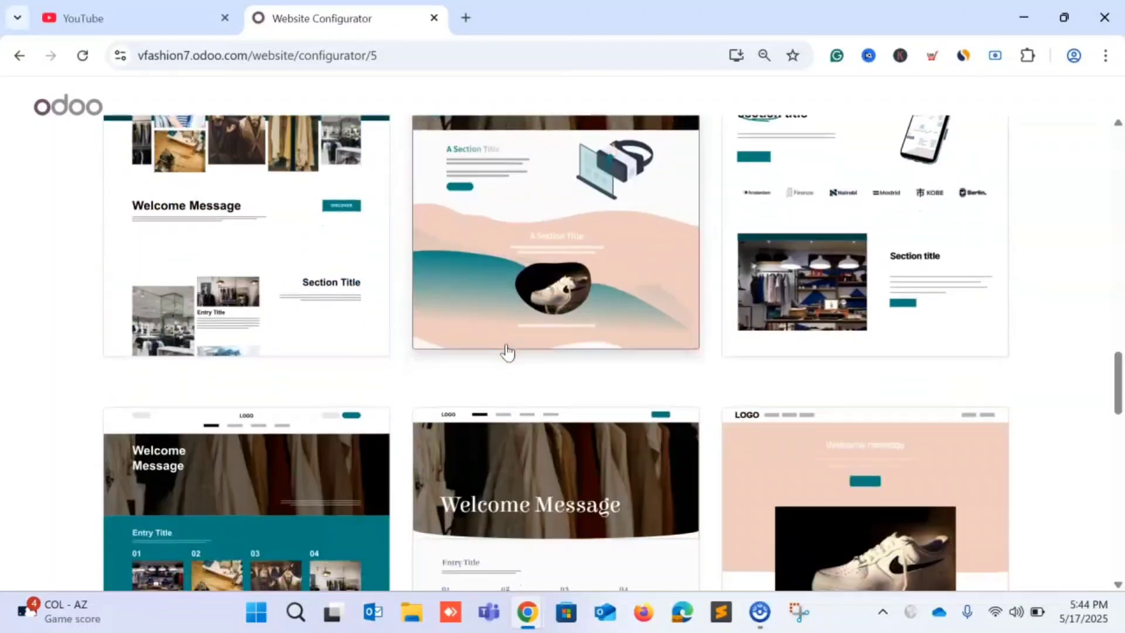
scroll(508, 351, down, 6)
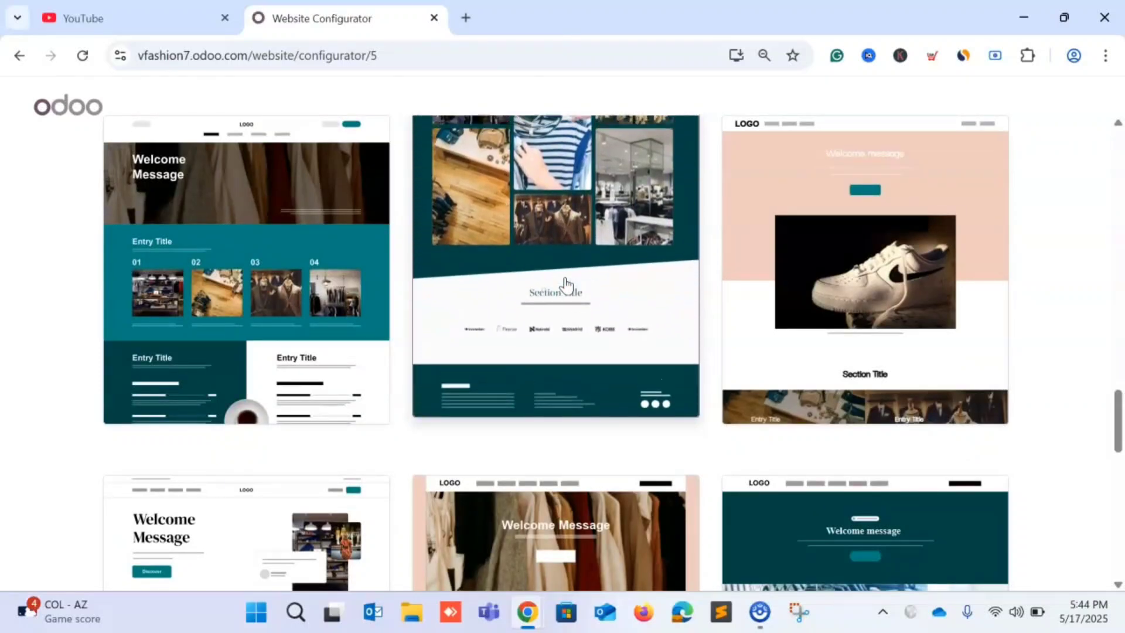
scroll(566, 285, down, 2)
scroll(350, 287, down, 2)
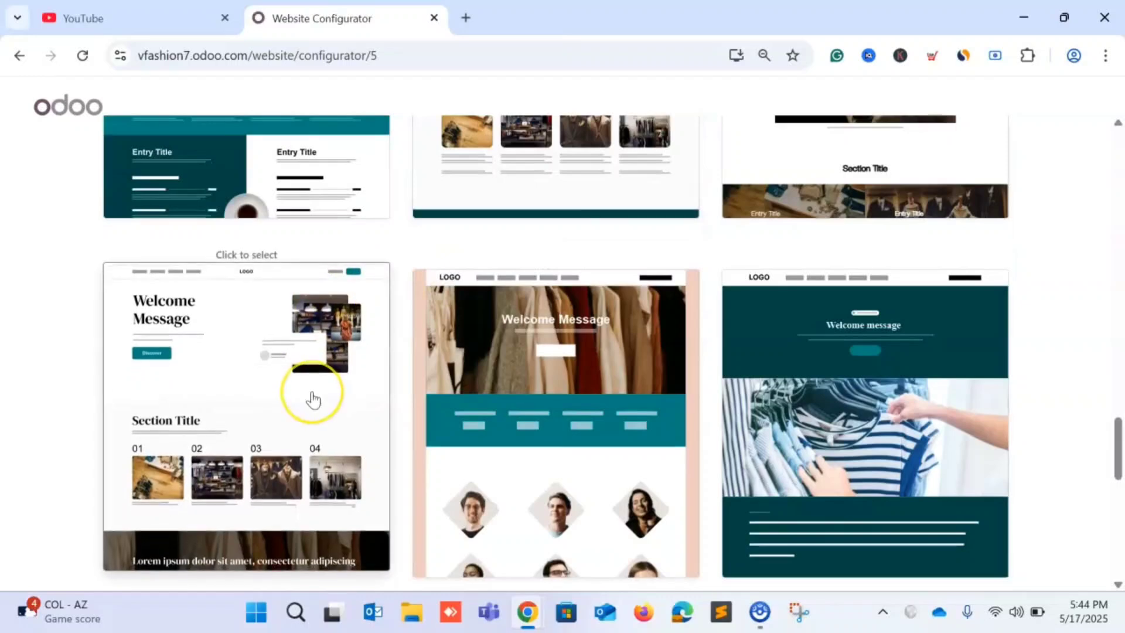
scroll(313, 399, down, 2)
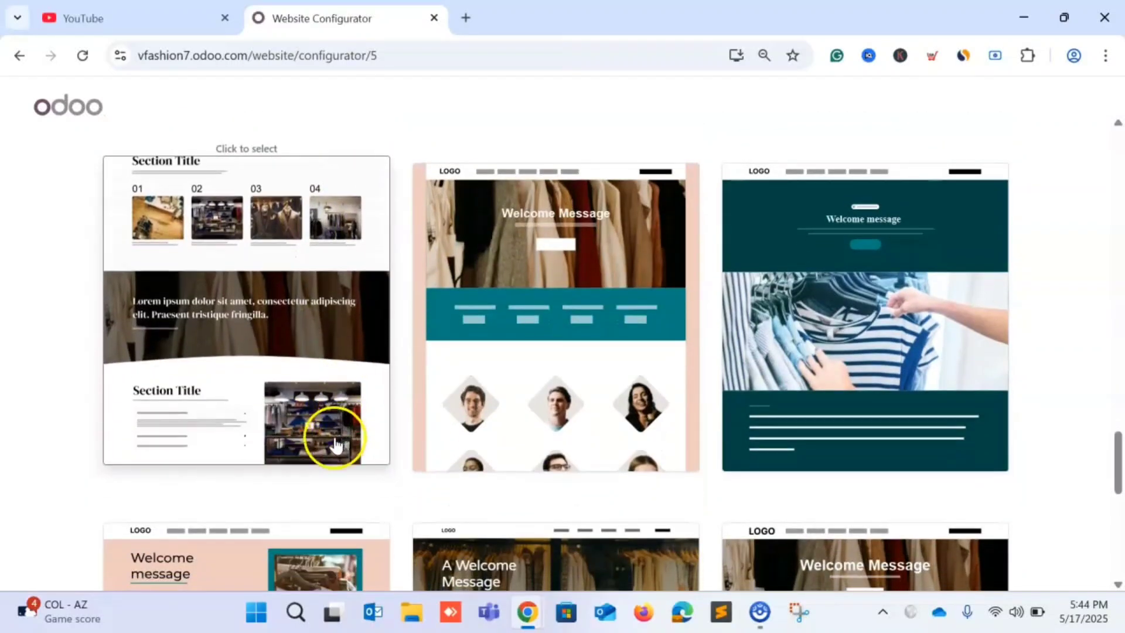
scroll(476, 396, down, 7)
scroll(476, 395, down, 3)
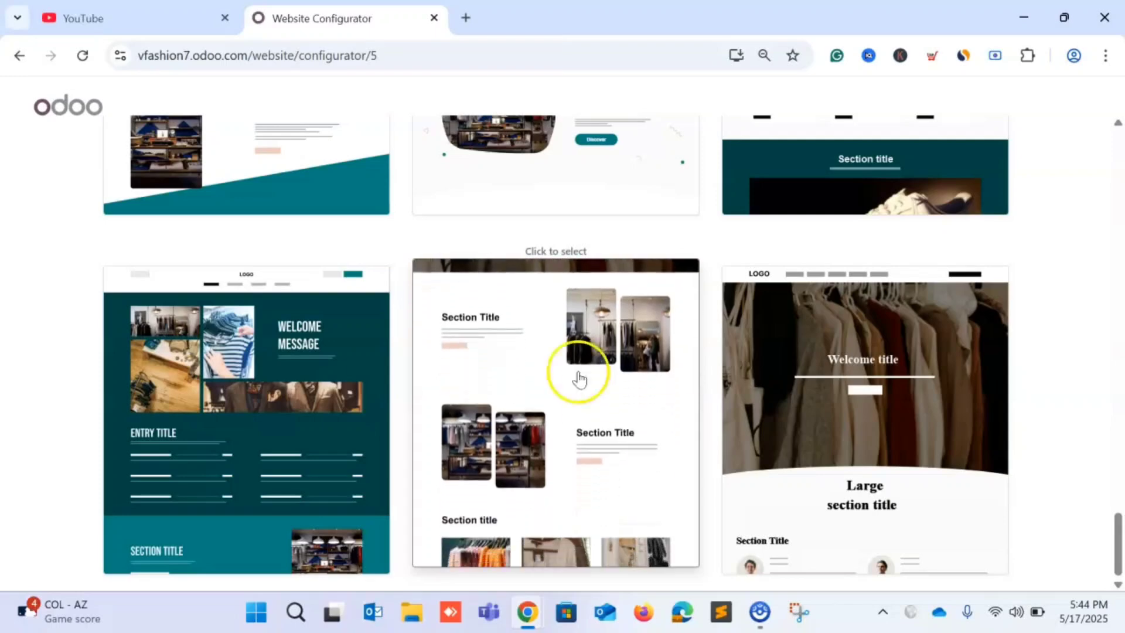
Choose the clothing theme with four numbered entries to start building the site.
scroll(868, 380, up, 10)
scroll(868, 381, up, 12)
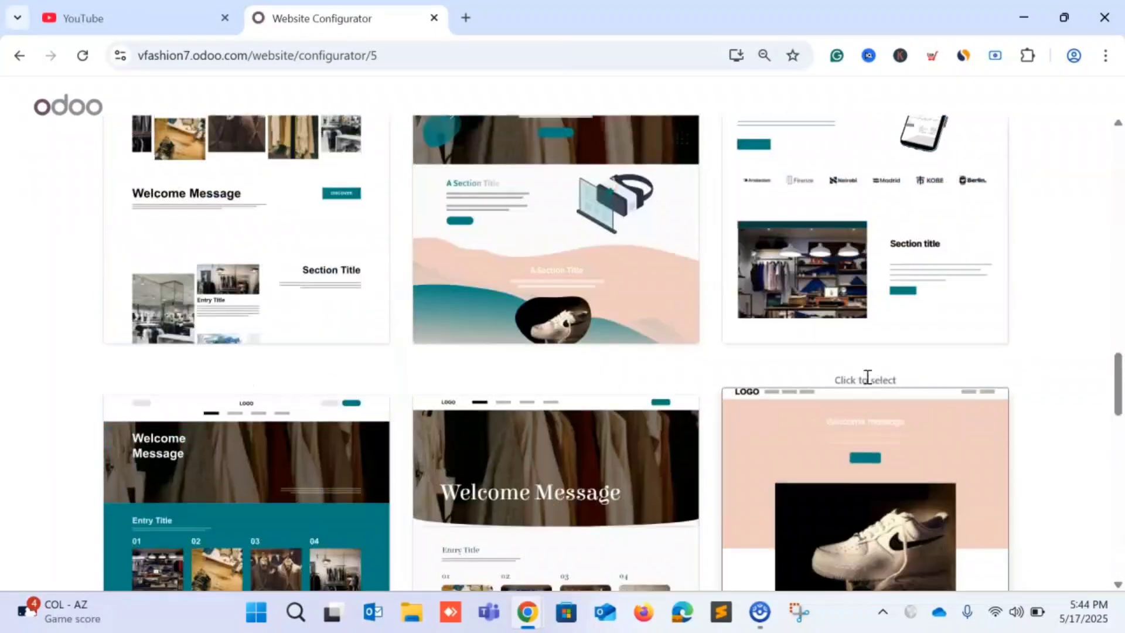
scroll(721, 352, up, 2)
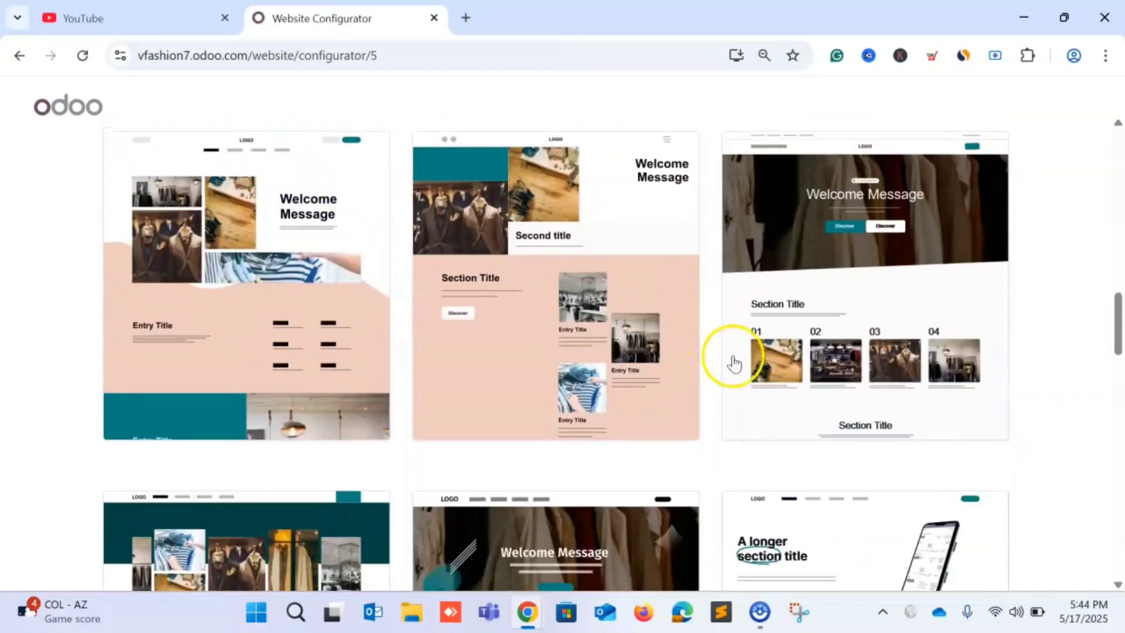
scroll(563, 366, down, 5)
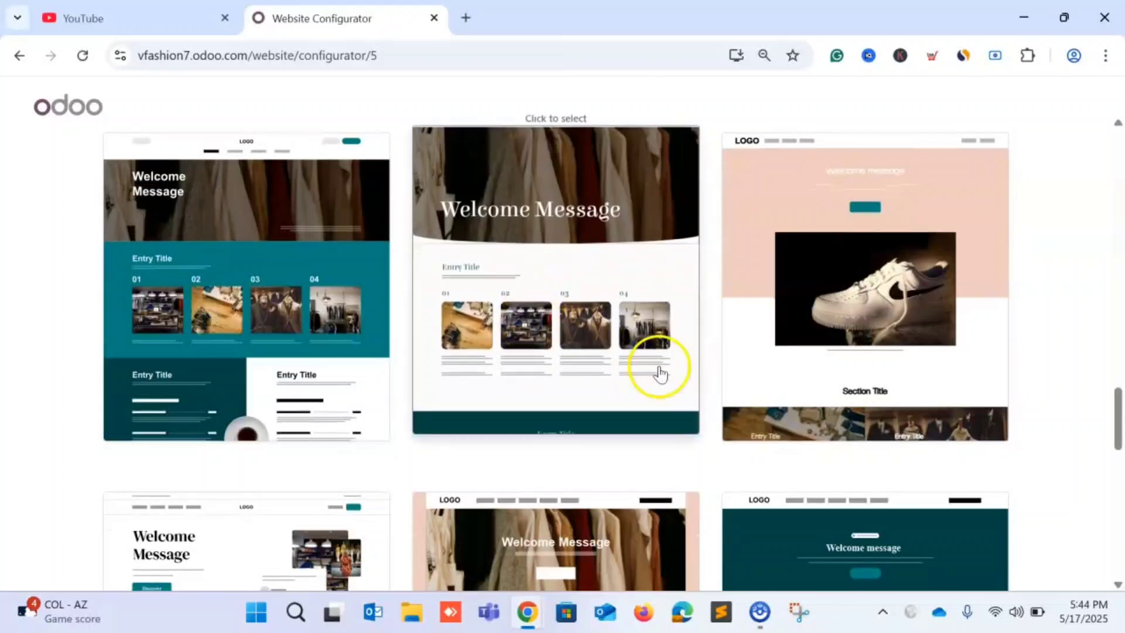
scroll(658, 371, down, 4)
scroll(553, 365, down, 5)
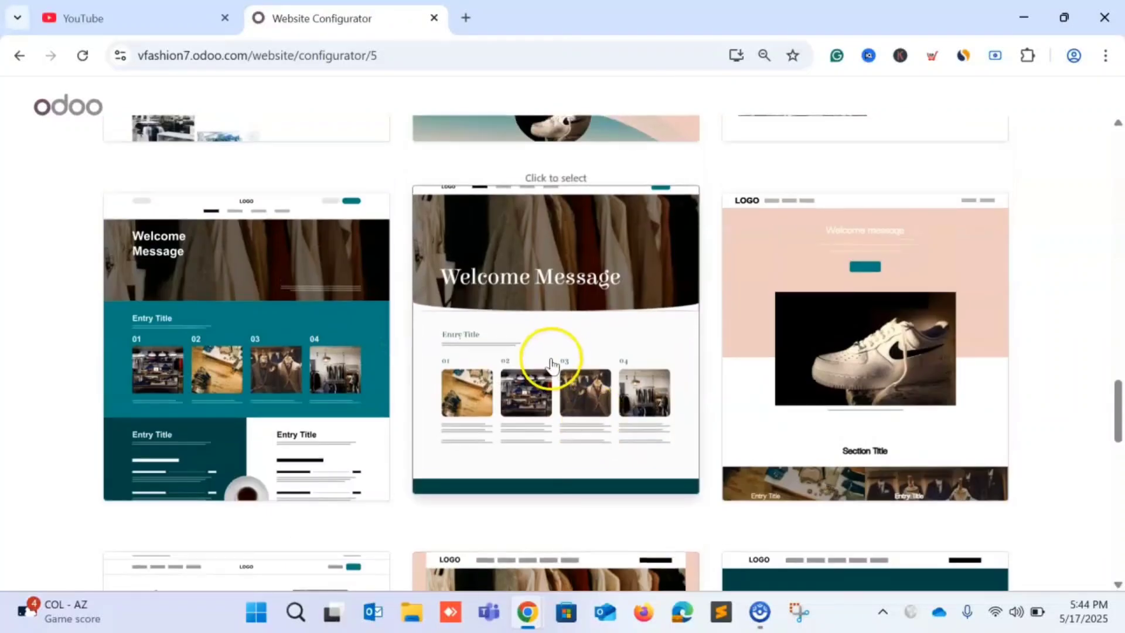
scroll(539, 428, up, 2)
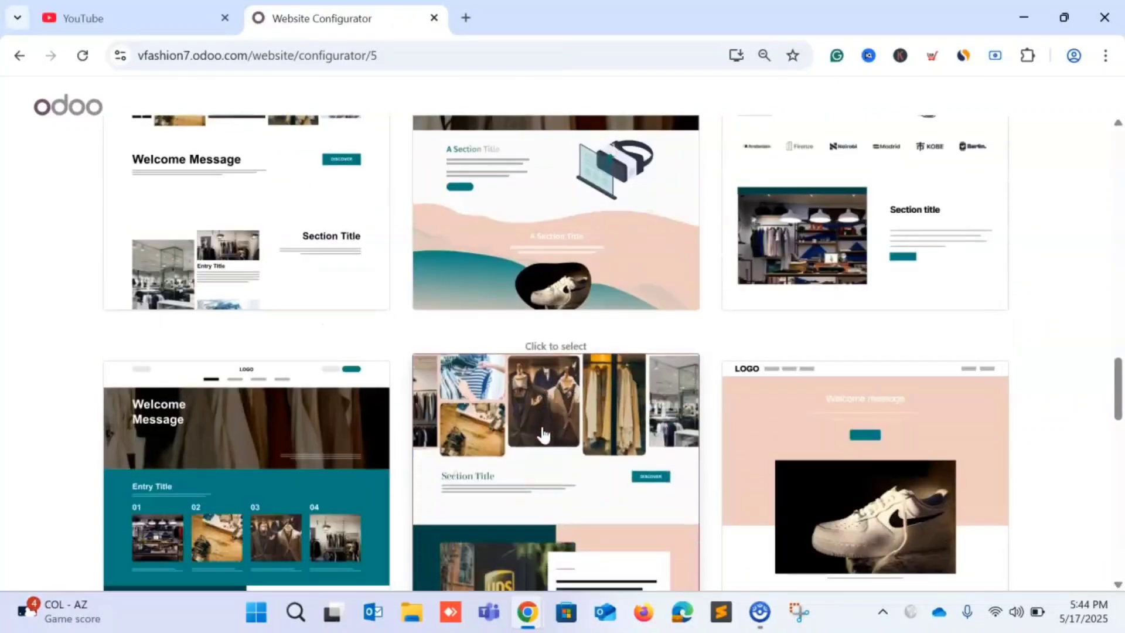
click(562, 458)
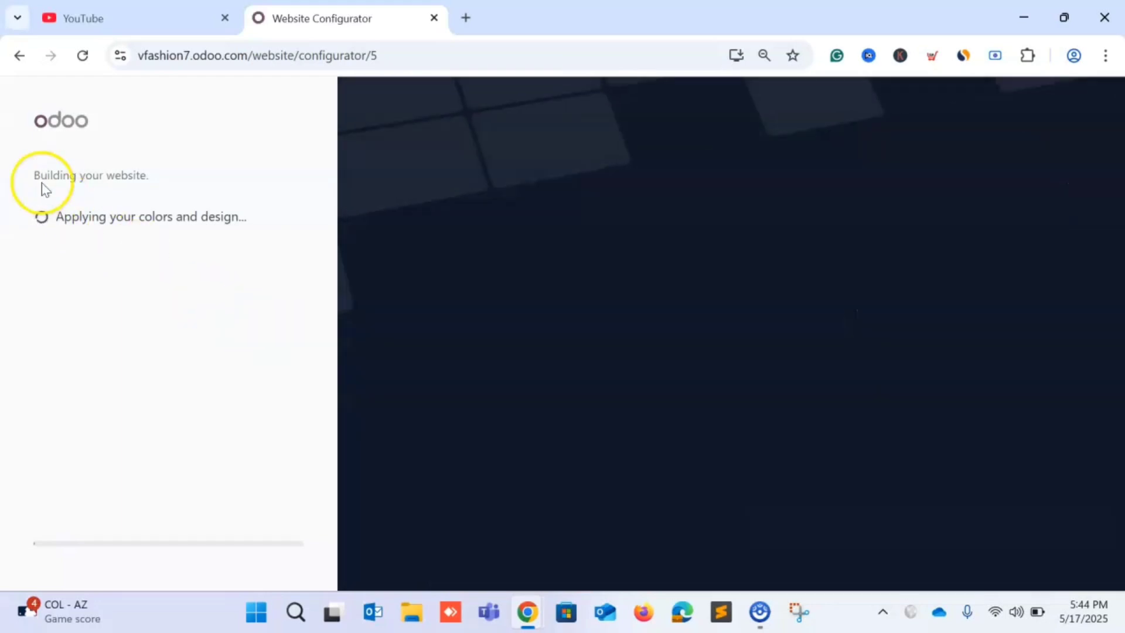
double_click(41, 180)
triple_click(63, 182)
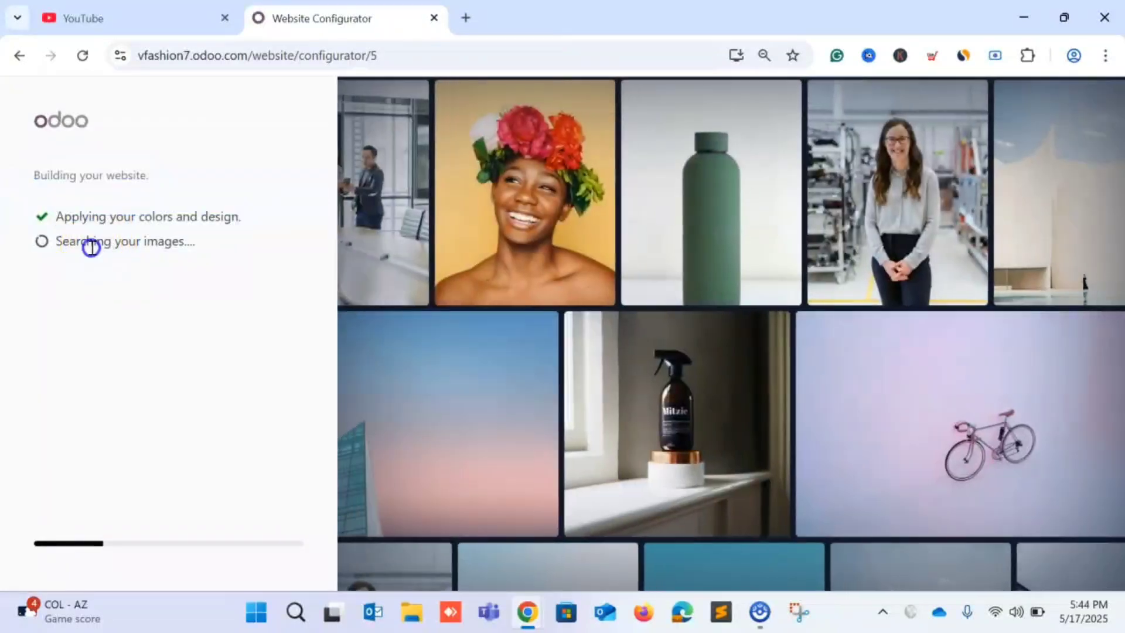
double_click(91, 243)
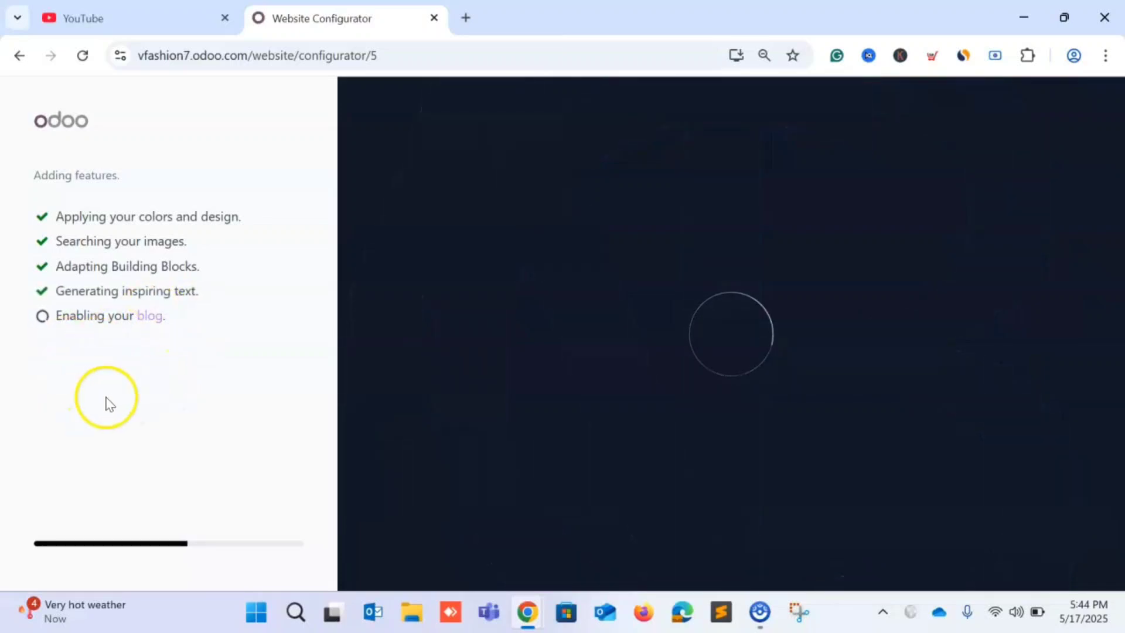
scroll(388, 300, down, 8)
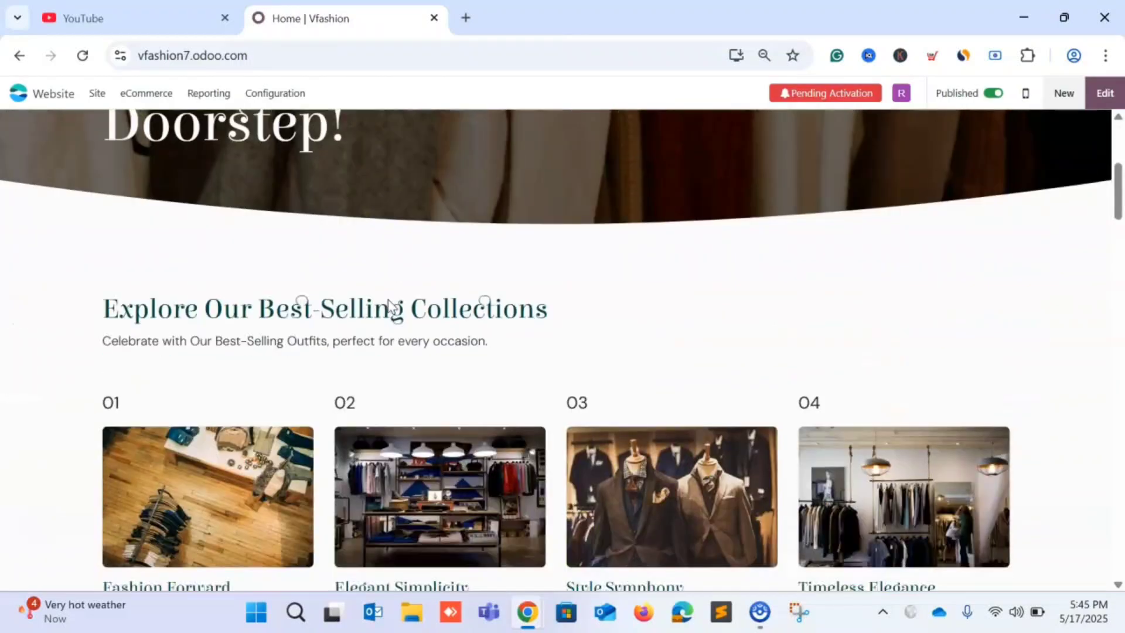
scroll(386, 302, down, 10)
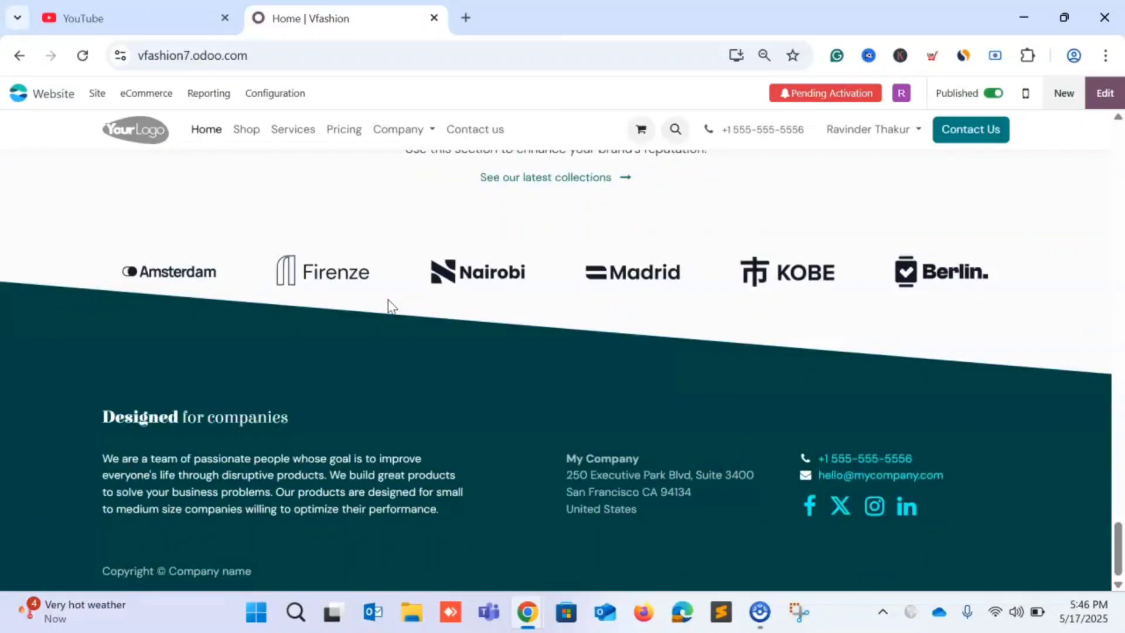
scroll(510, 270, up, 1)
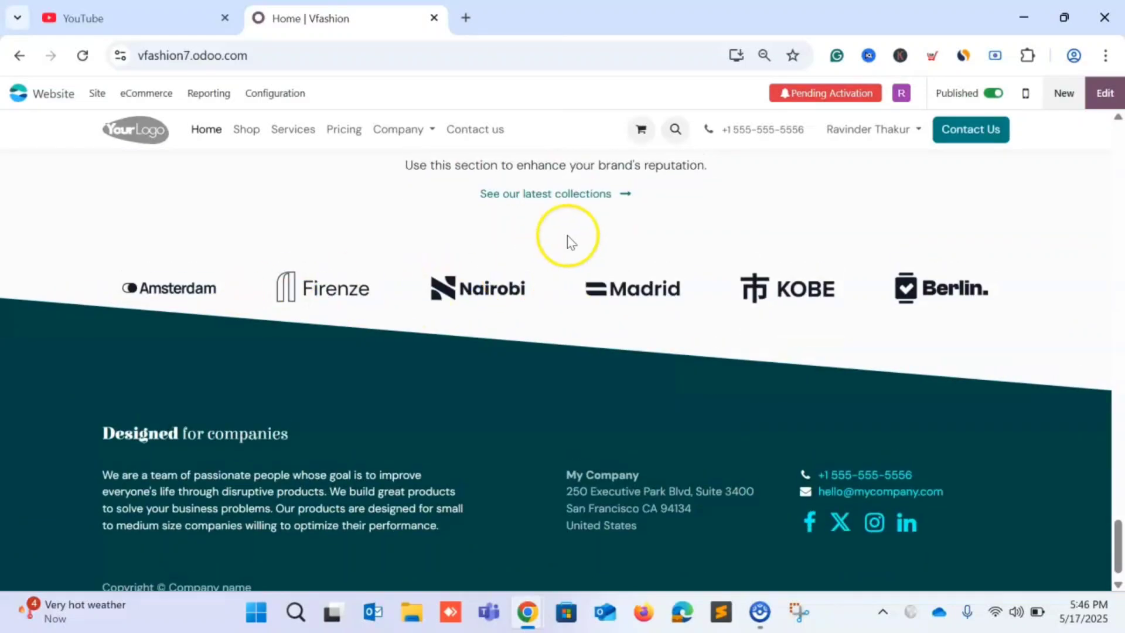
scroll(487, 261, up, 3)
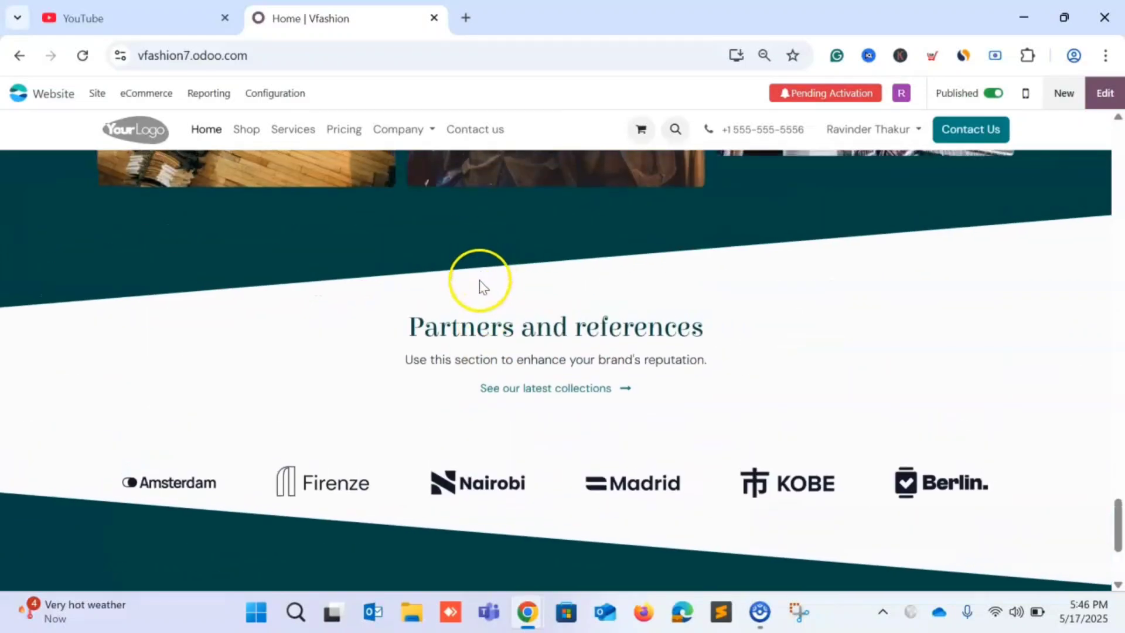
scroll(490, 299, down, 3)
scroll(497, 316, down, 1)
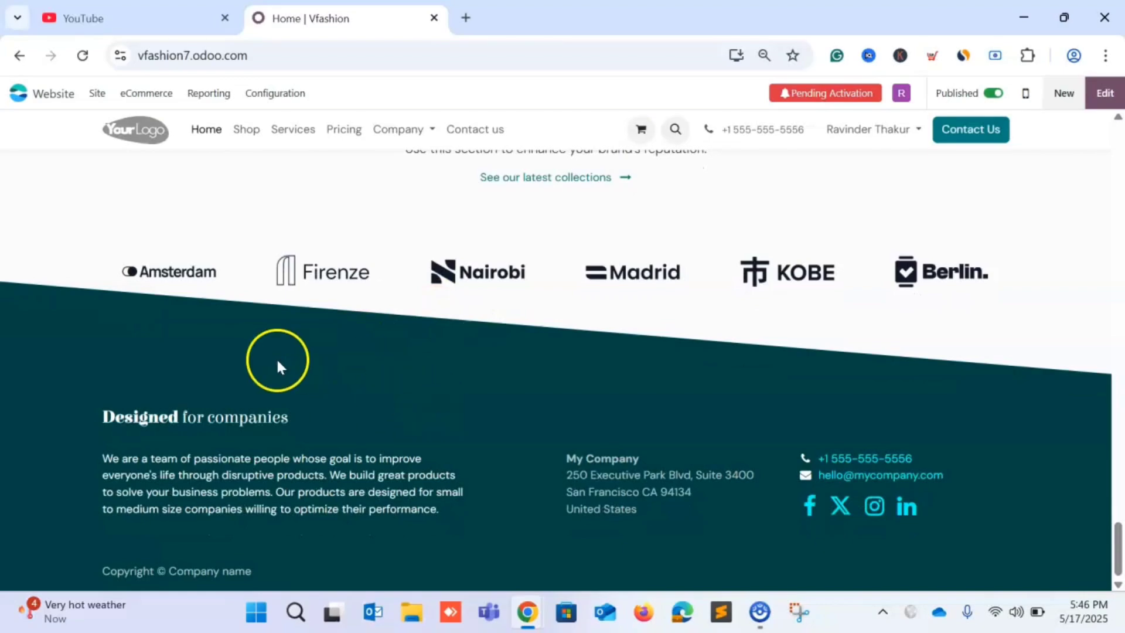
scroll(364, 425, up, 1)
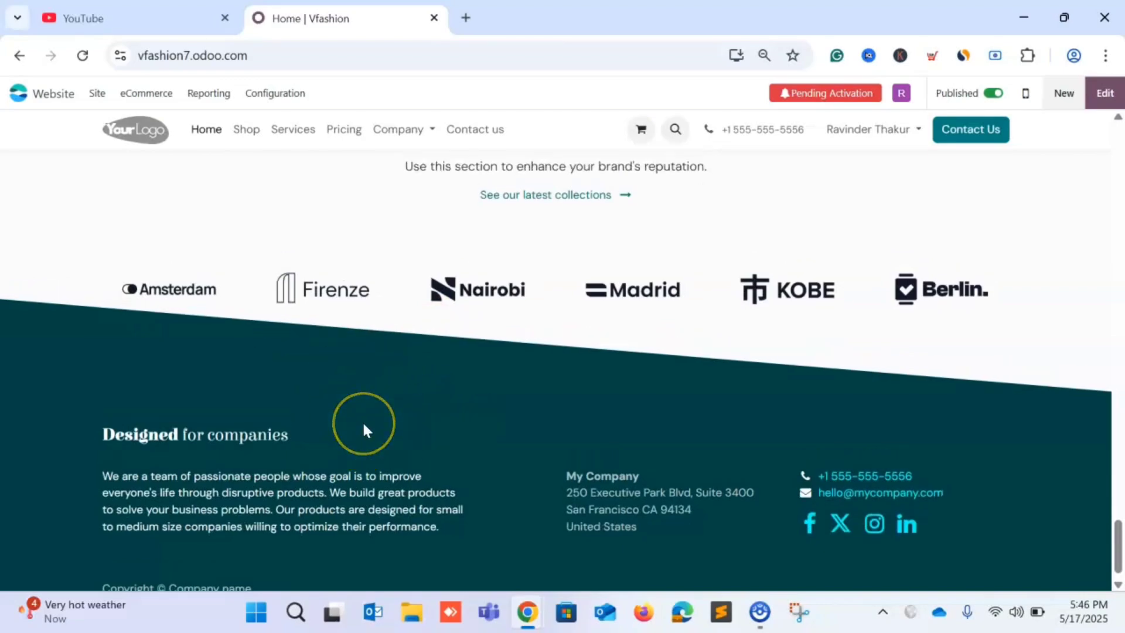
scroll(364, 426, down, 1)
scroll(364, 427, up, 10)
scroll(364, 427, up, 10)
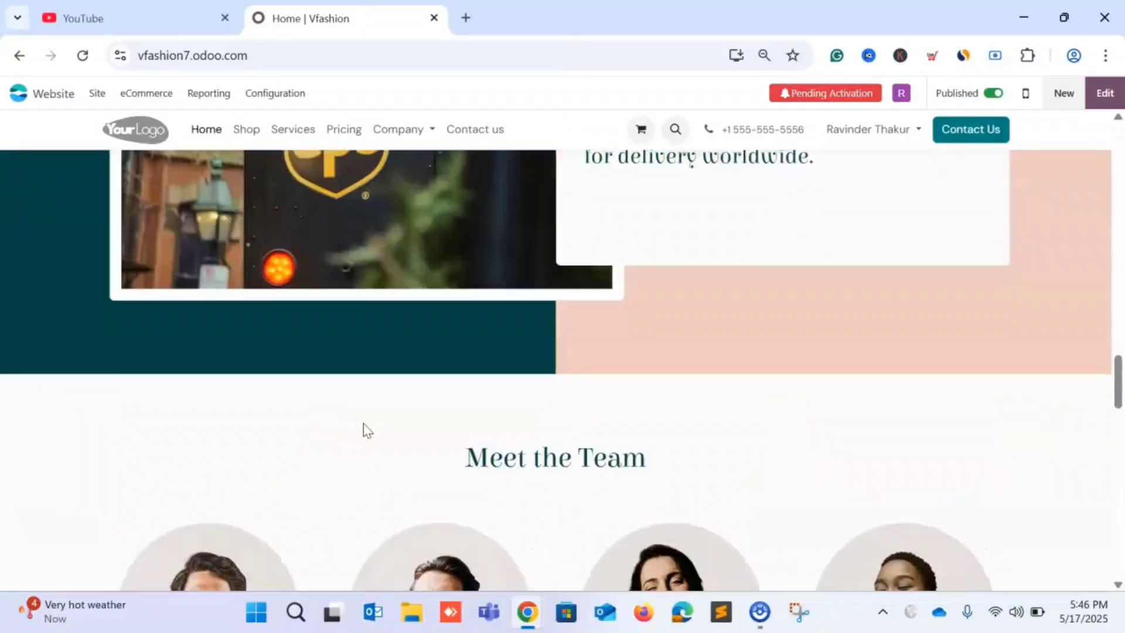
scroll(186, 135, up, 2)
scroll(186, 135, up, 1)
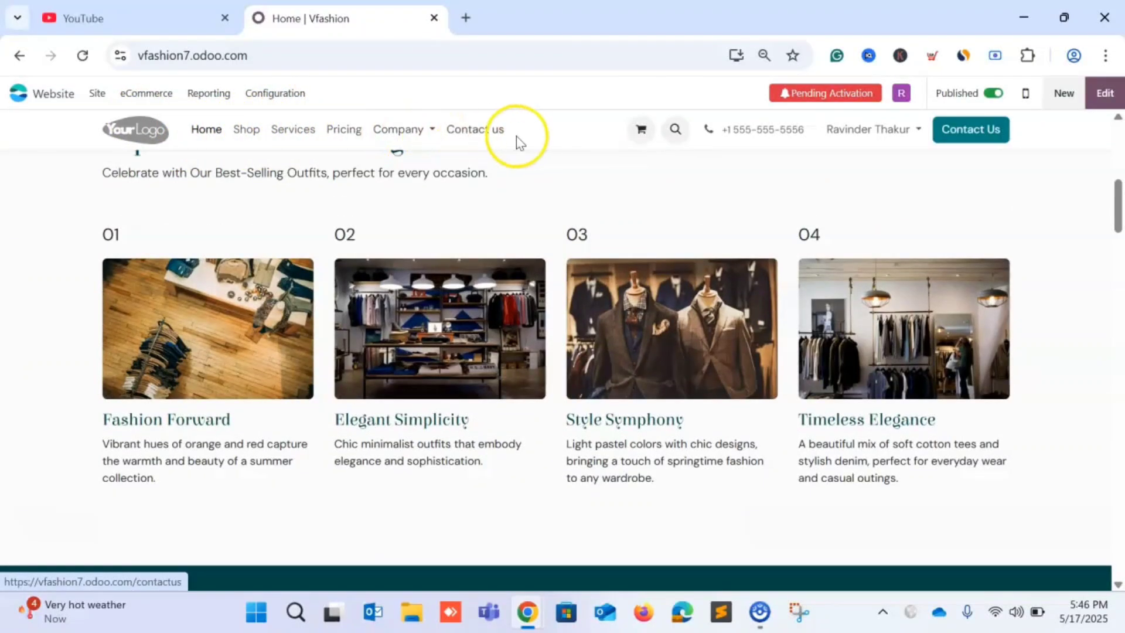
scroll(516, 138, up, 6)
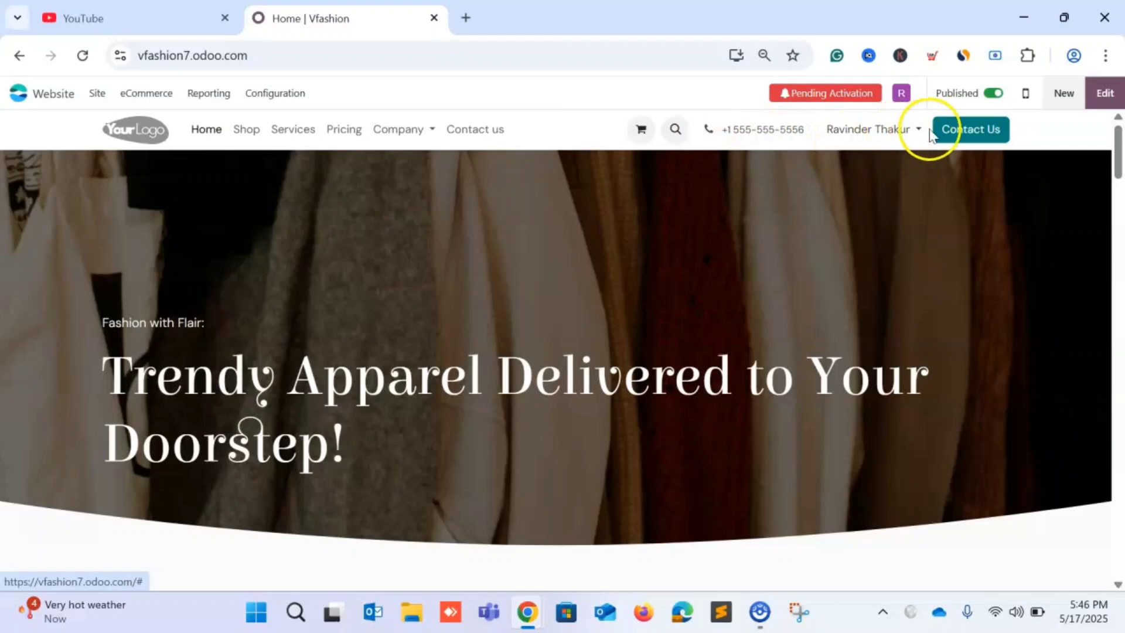
scroll(359, 201, down, 5)
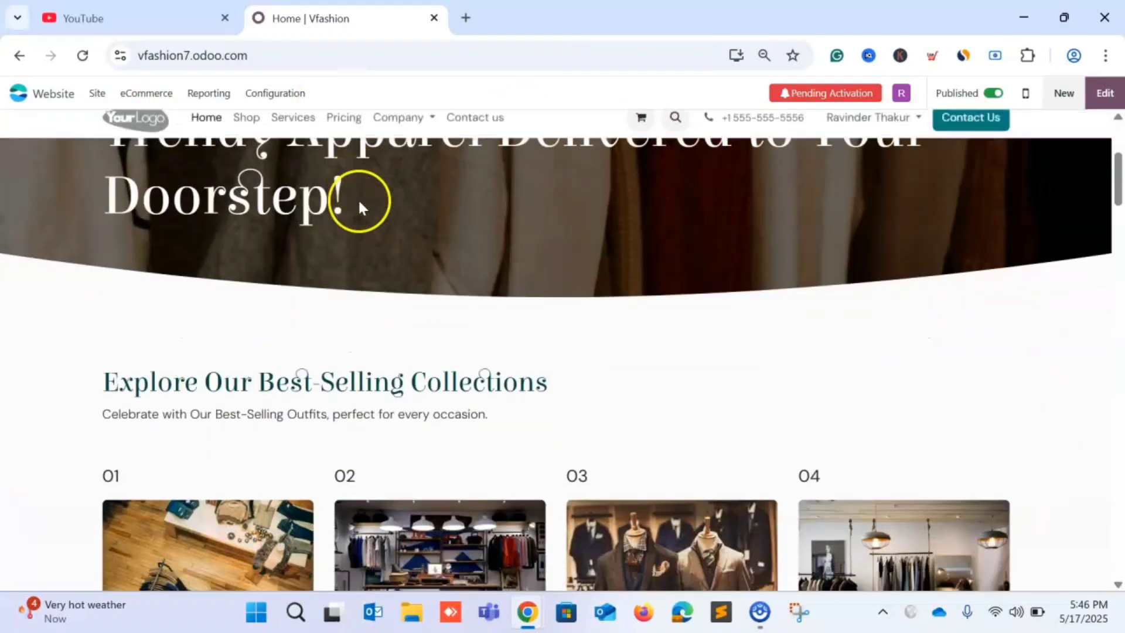
scroll(359, 257, up, 5)
scroll(363, 301, down, 5)
scroll(364, 300, down, 15)
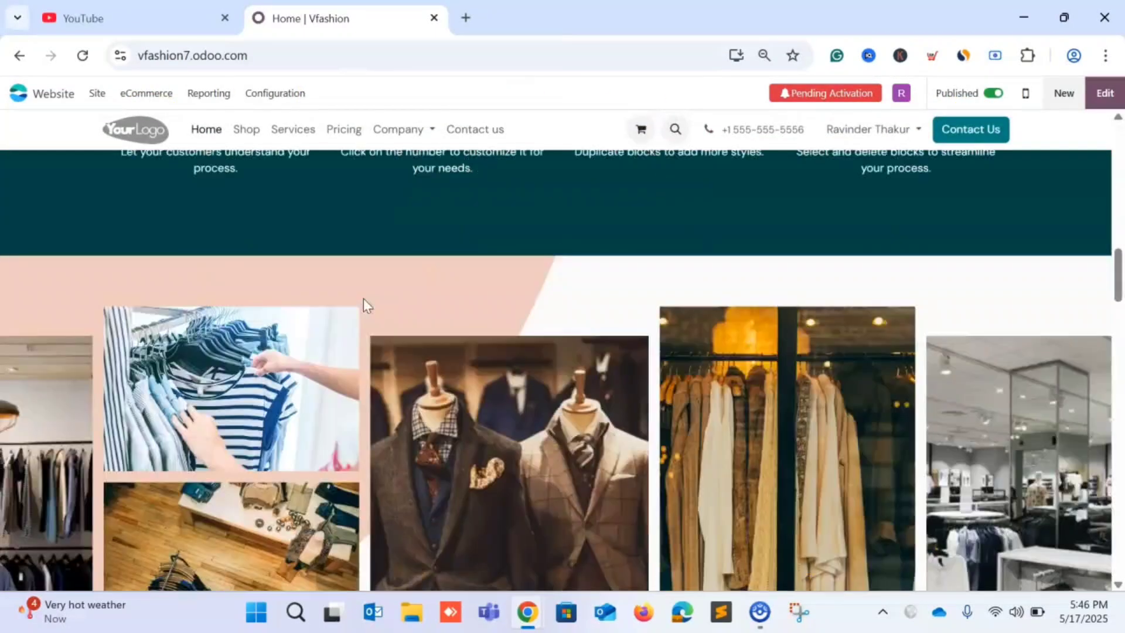
scroll(364, 302, up, 15)
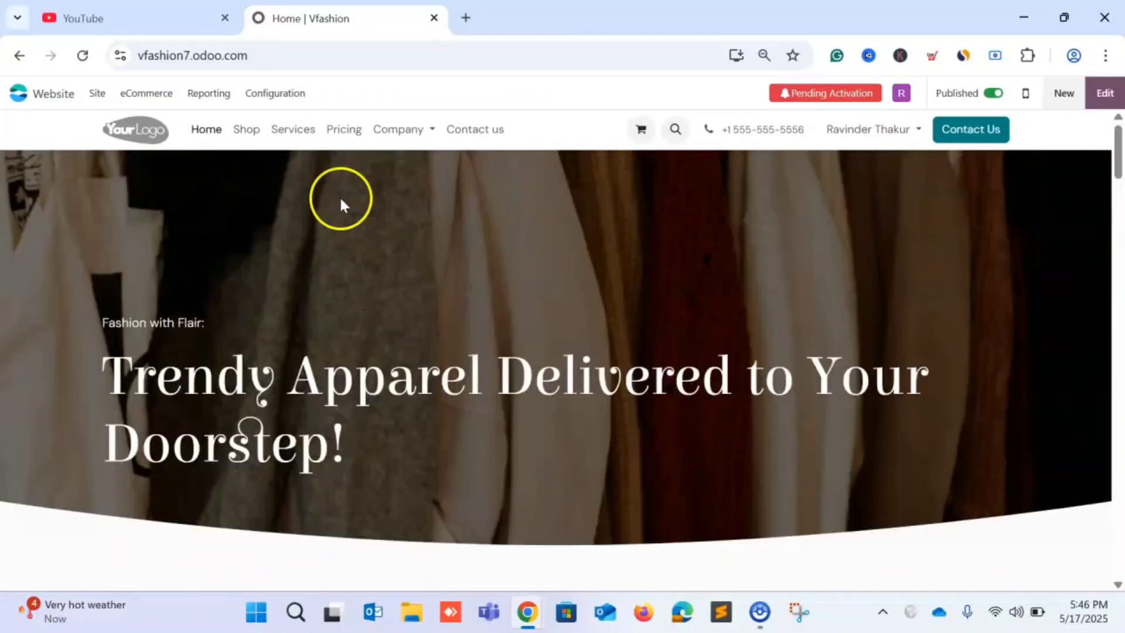
scroll(623, 248, down, 15)
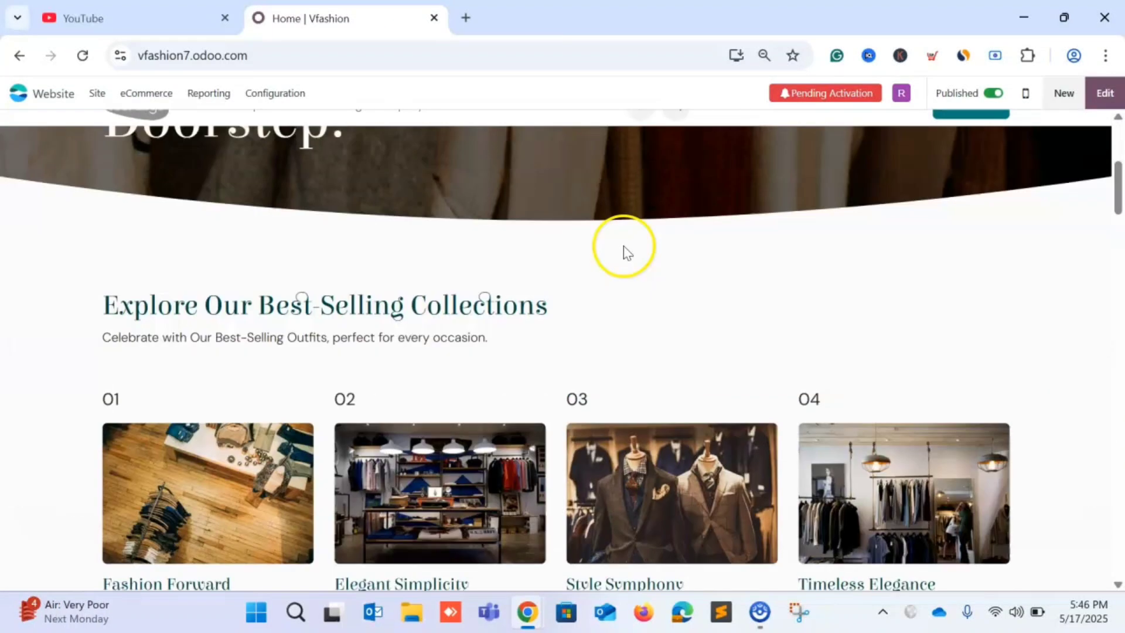
scroll(624, 251, down, 10)
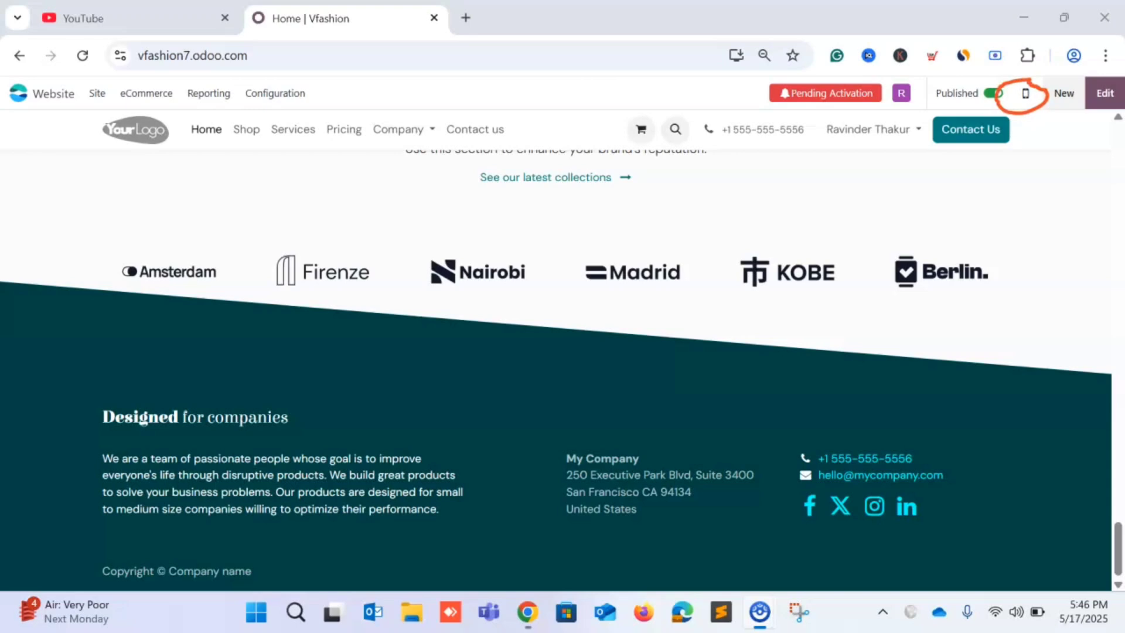
click(1026, 98)
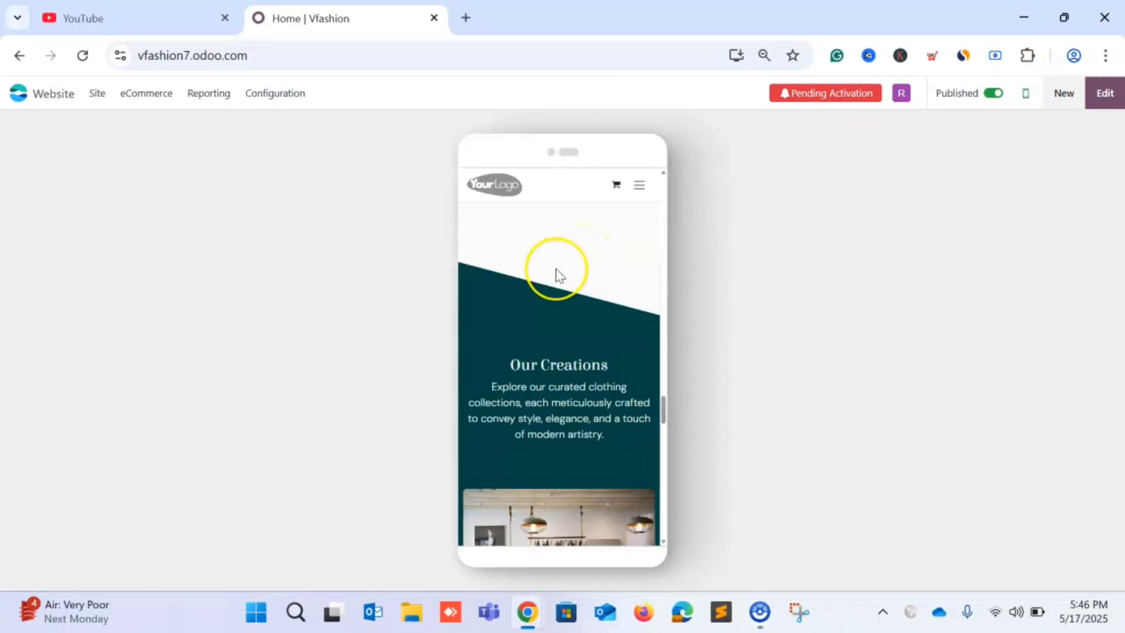
scroll(558, 275, down, 10)
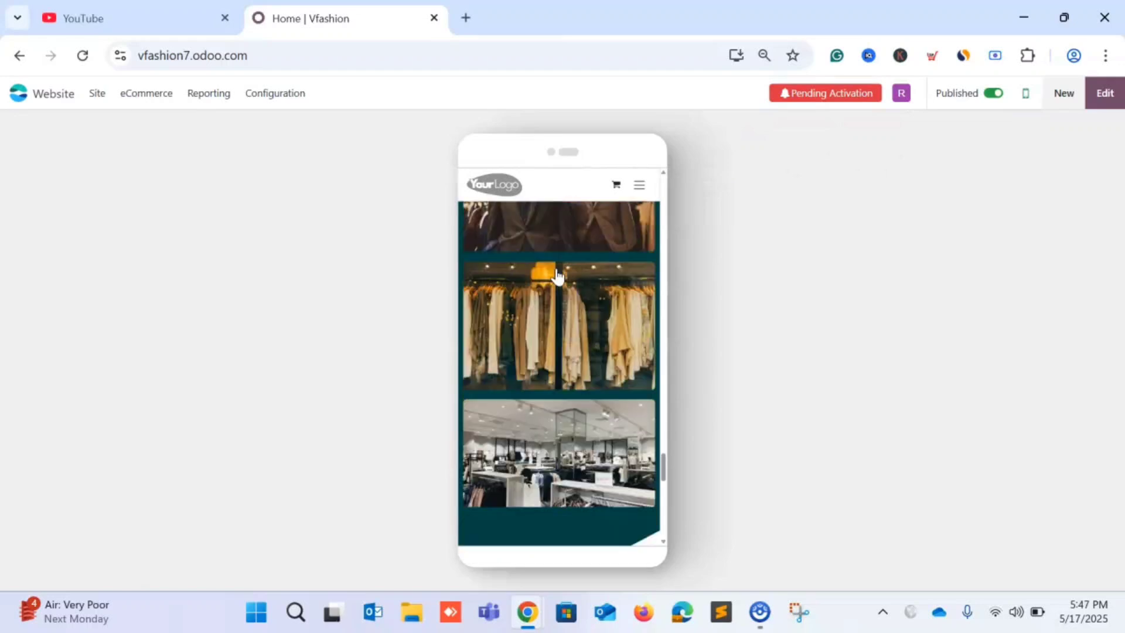
scroll(557, 275, down, 5)
scroll(556, 275, up, 10)
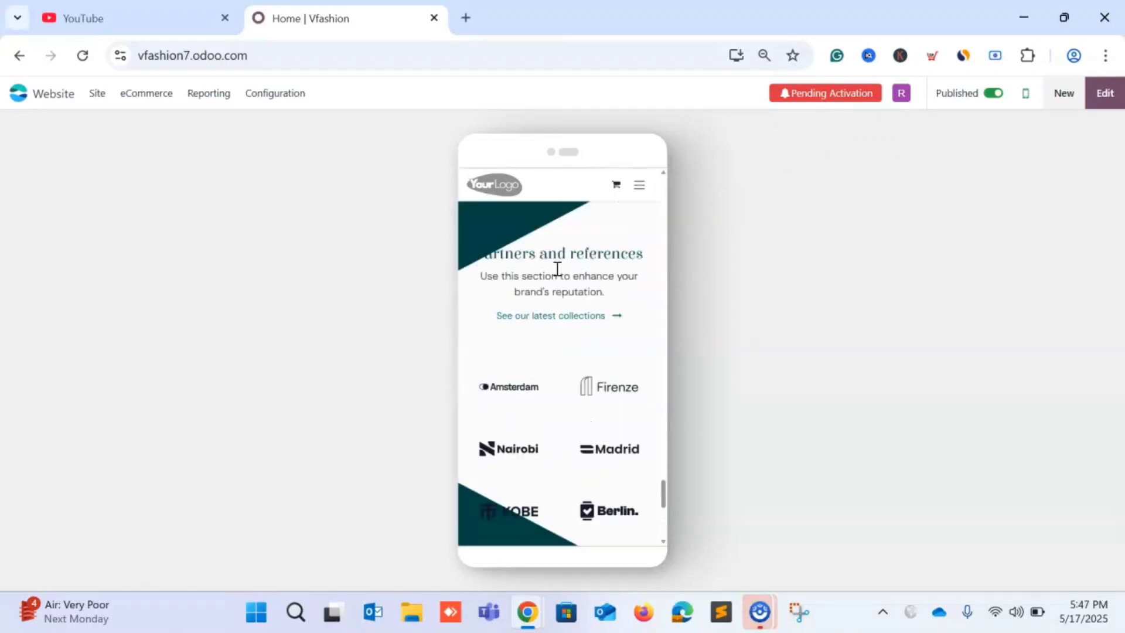
scroll(557, 272, up, 10)
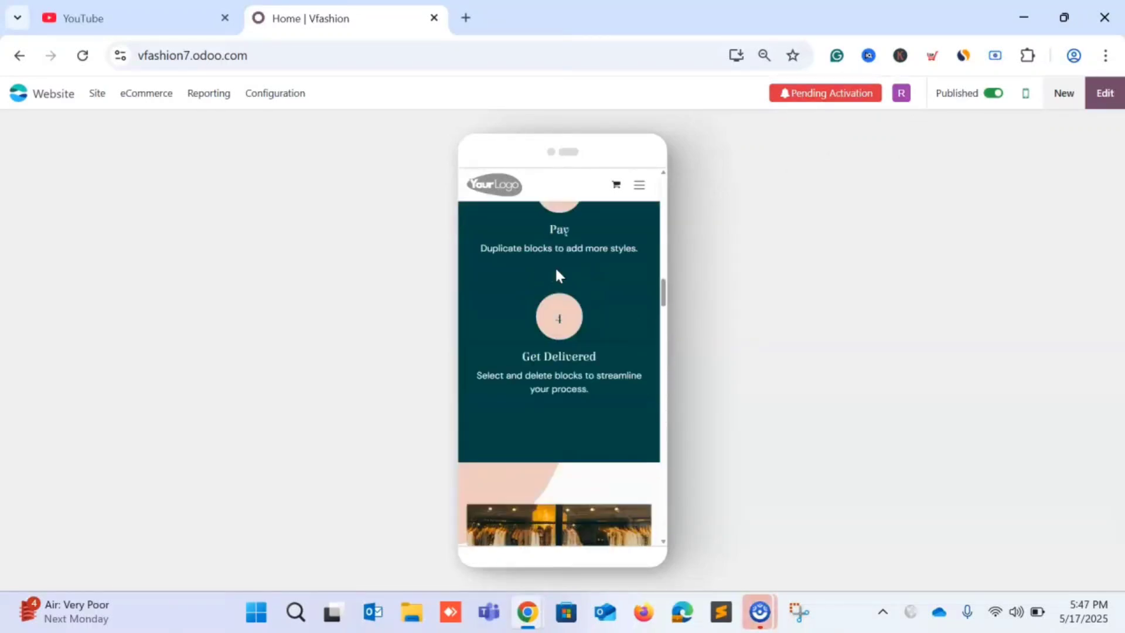
scroll(557, 274, up, 15)
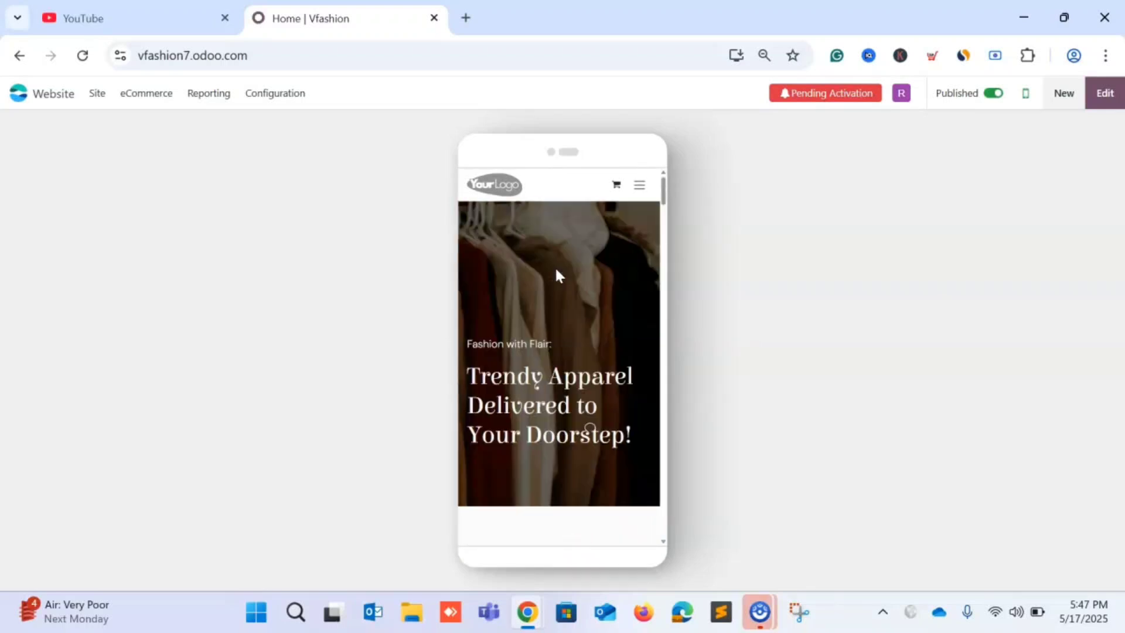
scroll(583, 347, down, 4)
scroll(608, 246, up, 5)
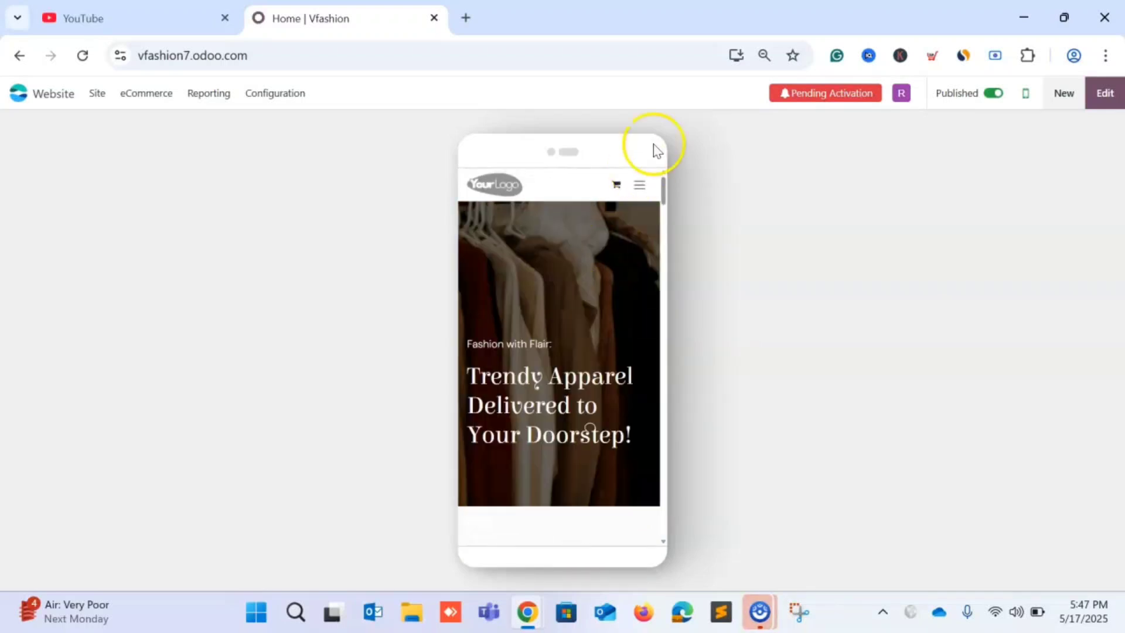
click(641, 189)
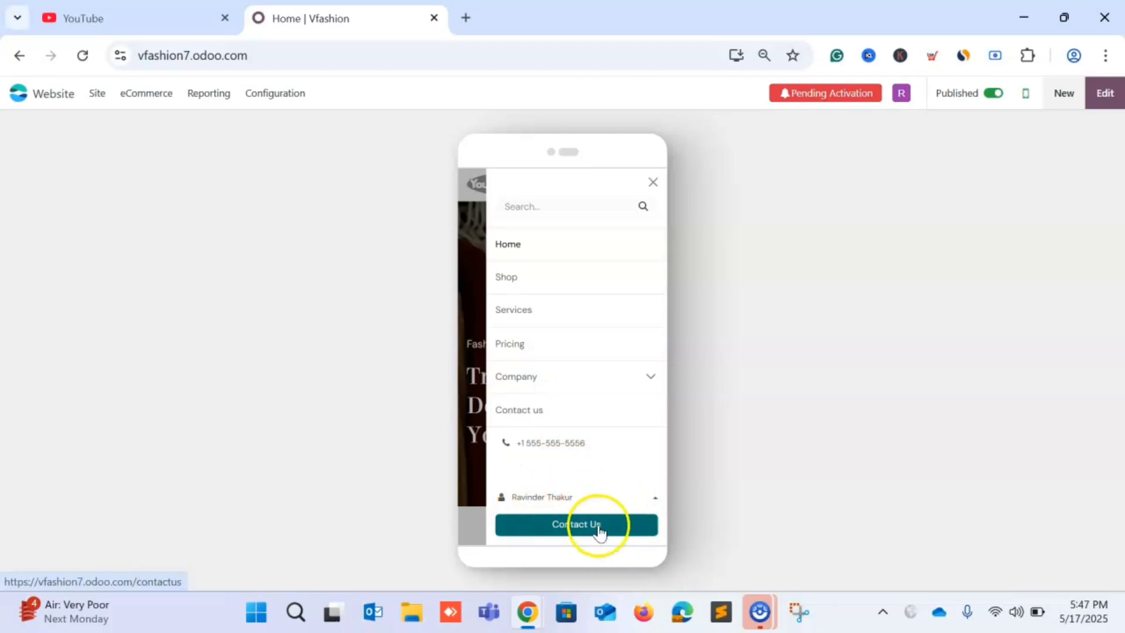
click(653, 182)
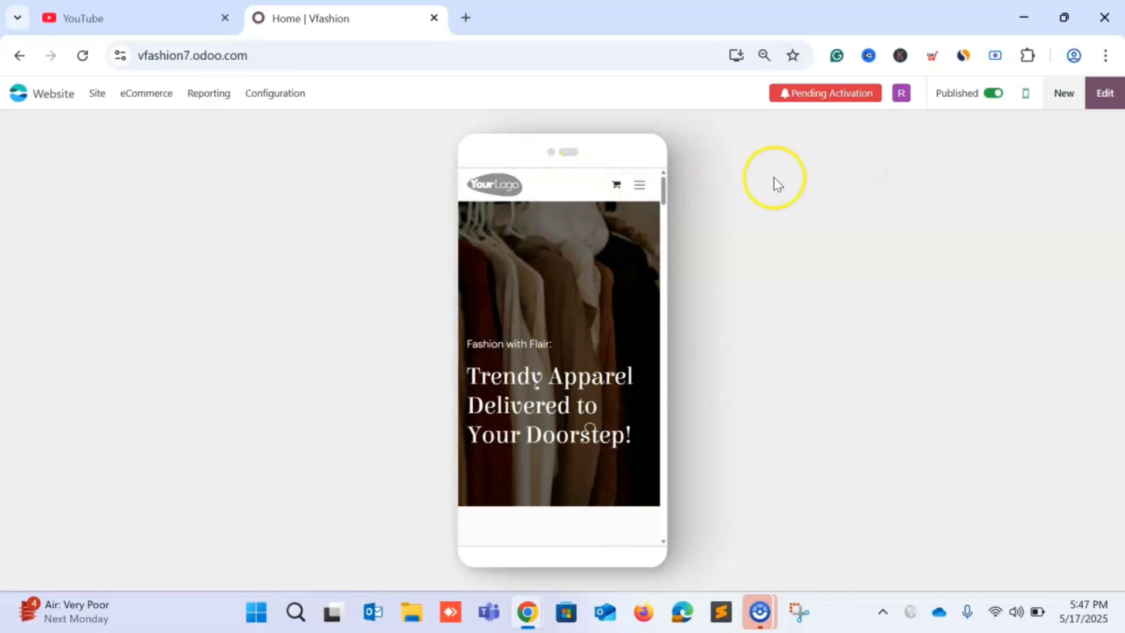
click(1023, 95)
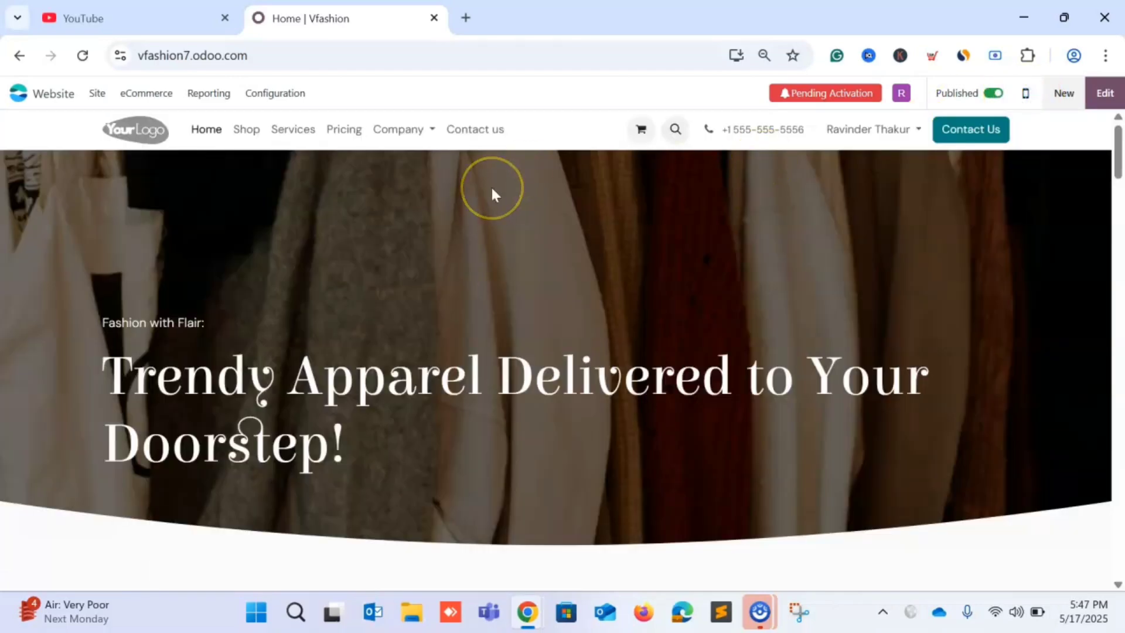
Scroll through the Vfashion homepage in the editor to survey its sections.
scroll(551, 326, down, 7)
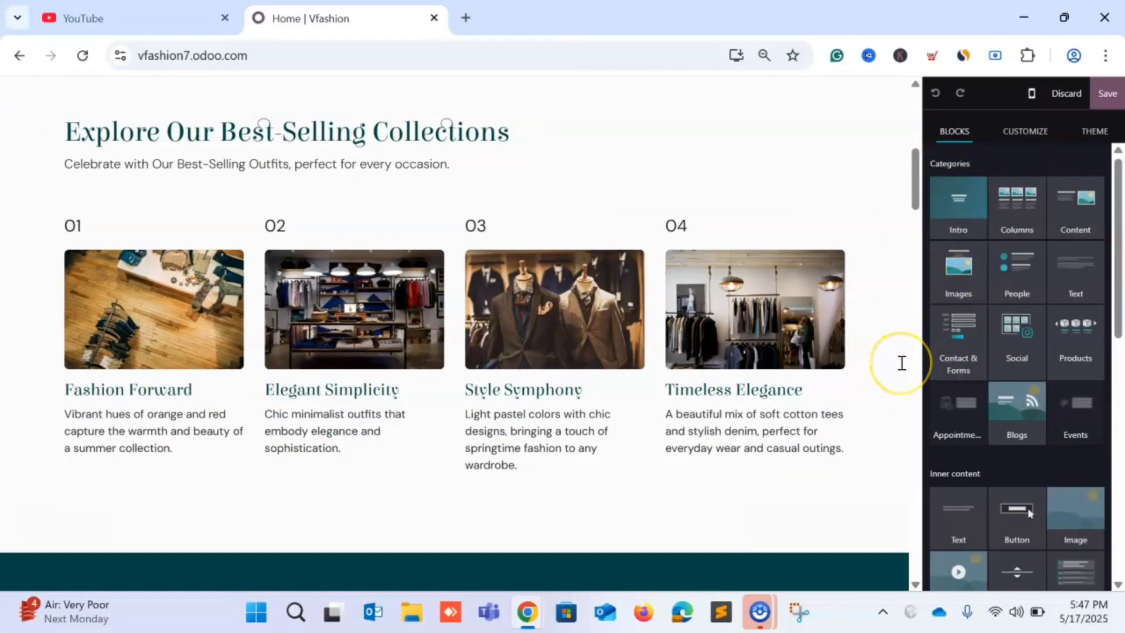
scroll(978, 364, down, 10)
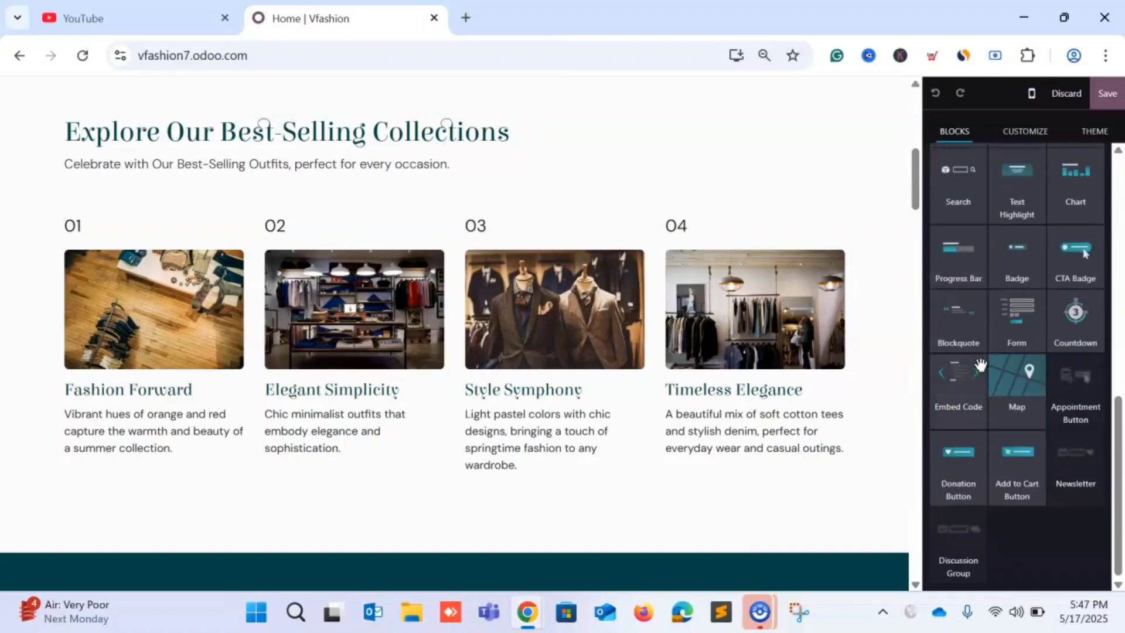
scroll(980, 365, up, 10)
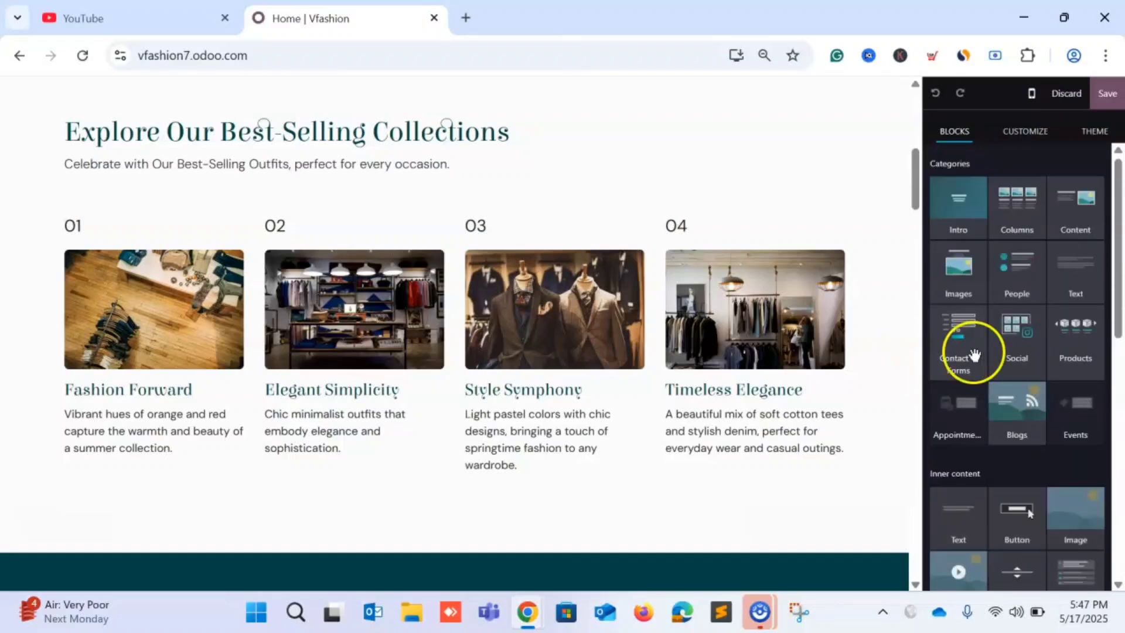
scroll(949, 340, down, 5)
scroll(985, 327, up, 5)
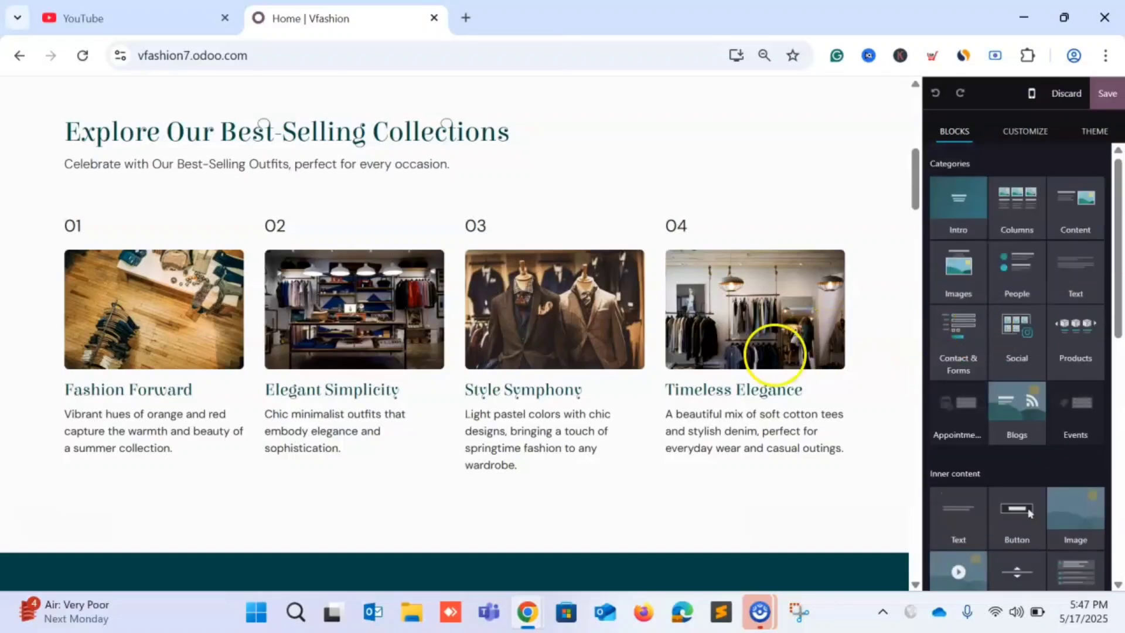
scroll(774, 256, up, 8)
scroll(773, 256, down, 8)
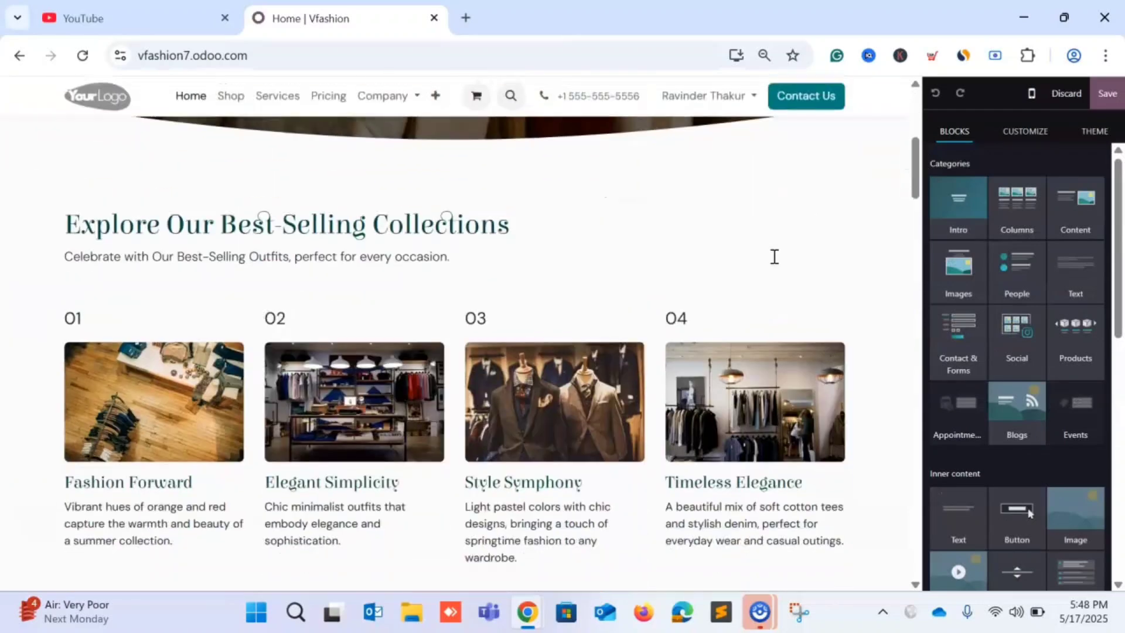
scroll(775, 256, down, 8)
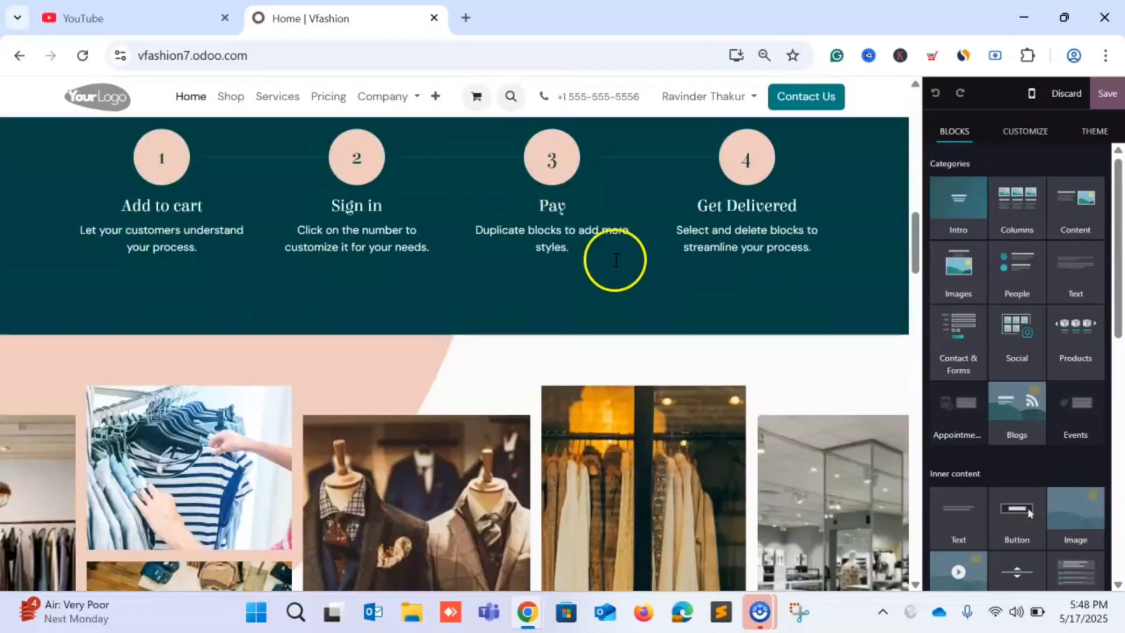
scroll(579, 239, up, 4)
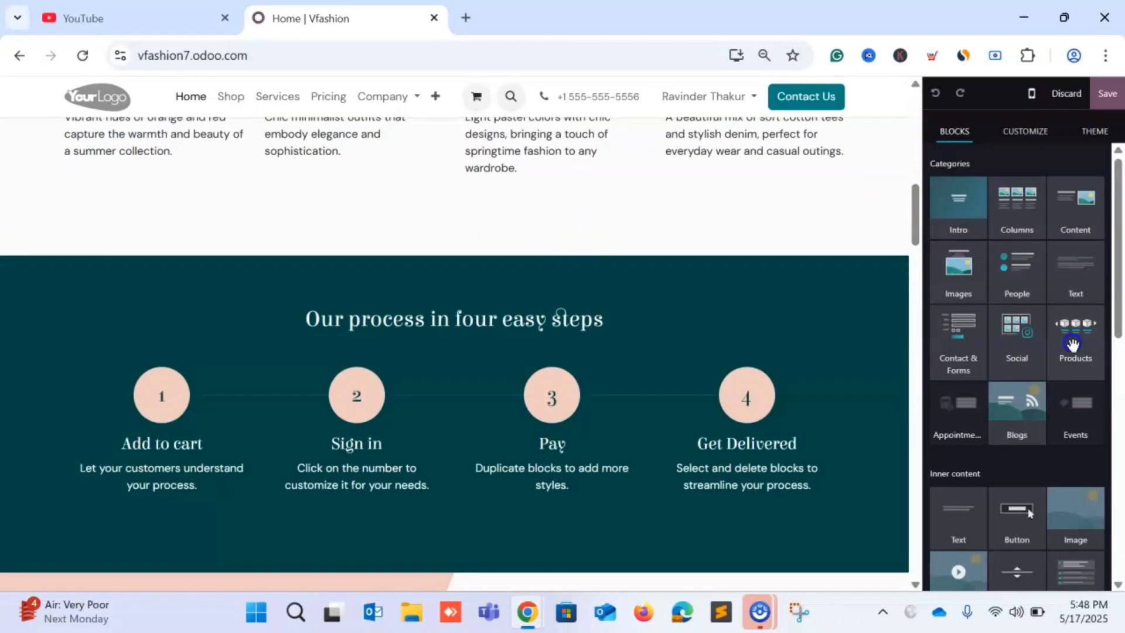
drag(1071, 337, 465, 237)
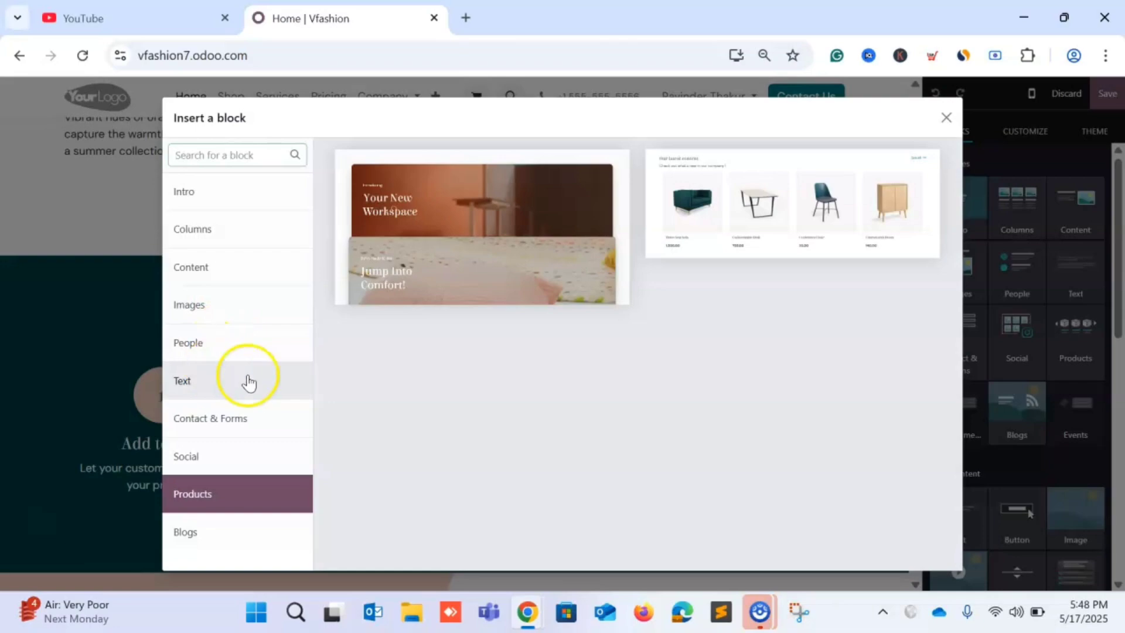
click(764, 218)
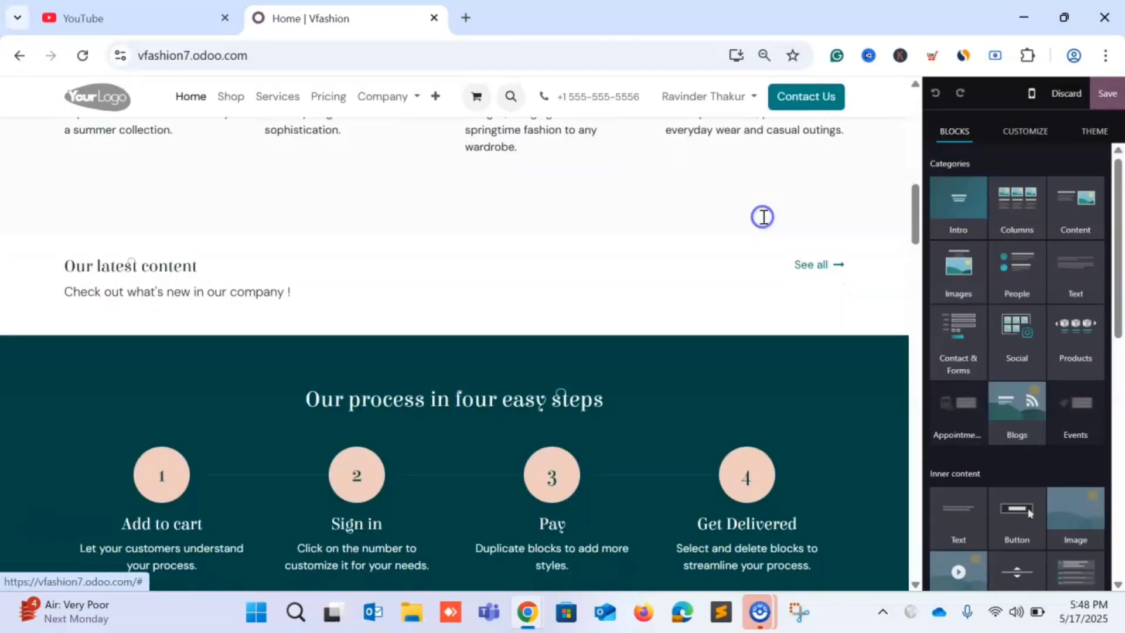
scroll(691, 276, down, 1)
scroll(659, 264, up, 6)
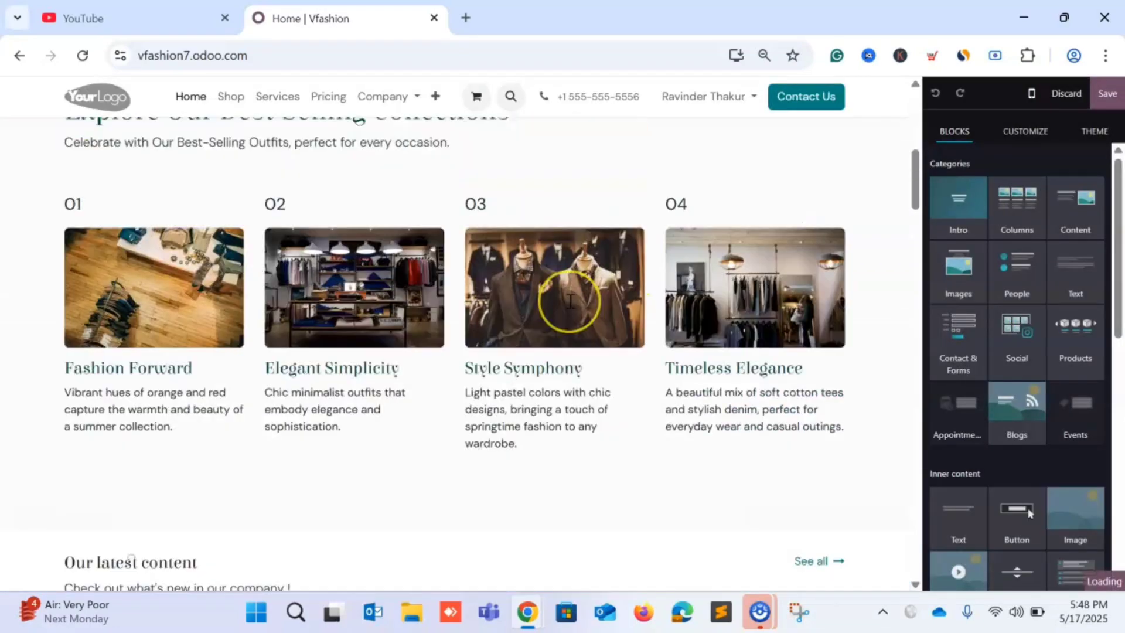
scroll(570, 301, up, 3)
scroll(571, 301, down, 8)
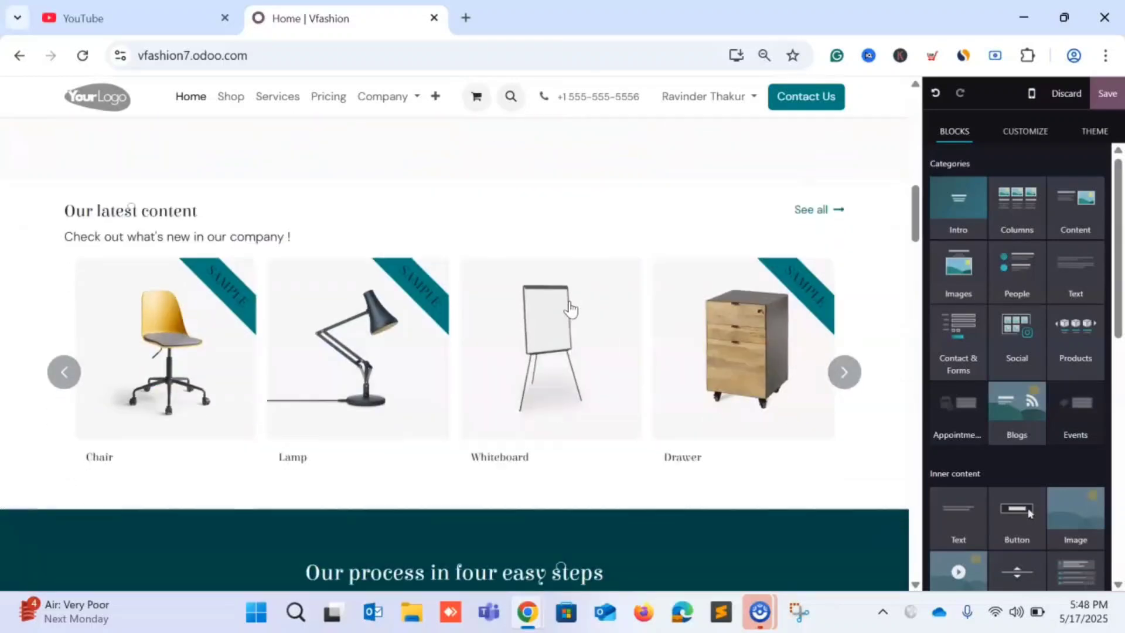
scroll(404, 375, down, 2)
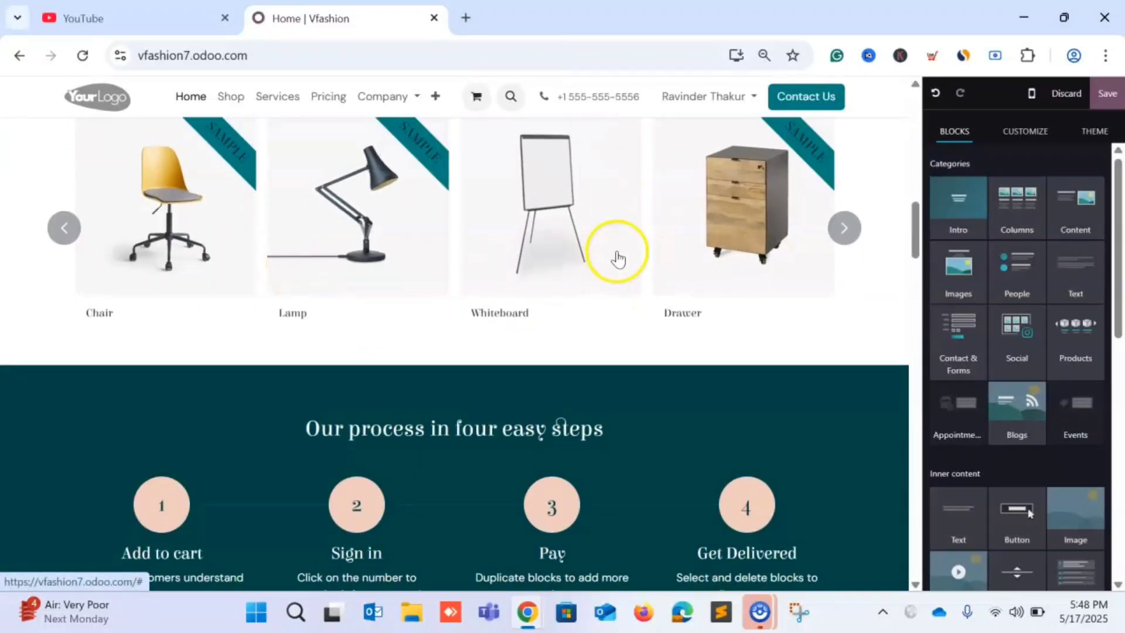
scroll(477, 344, down, 5)
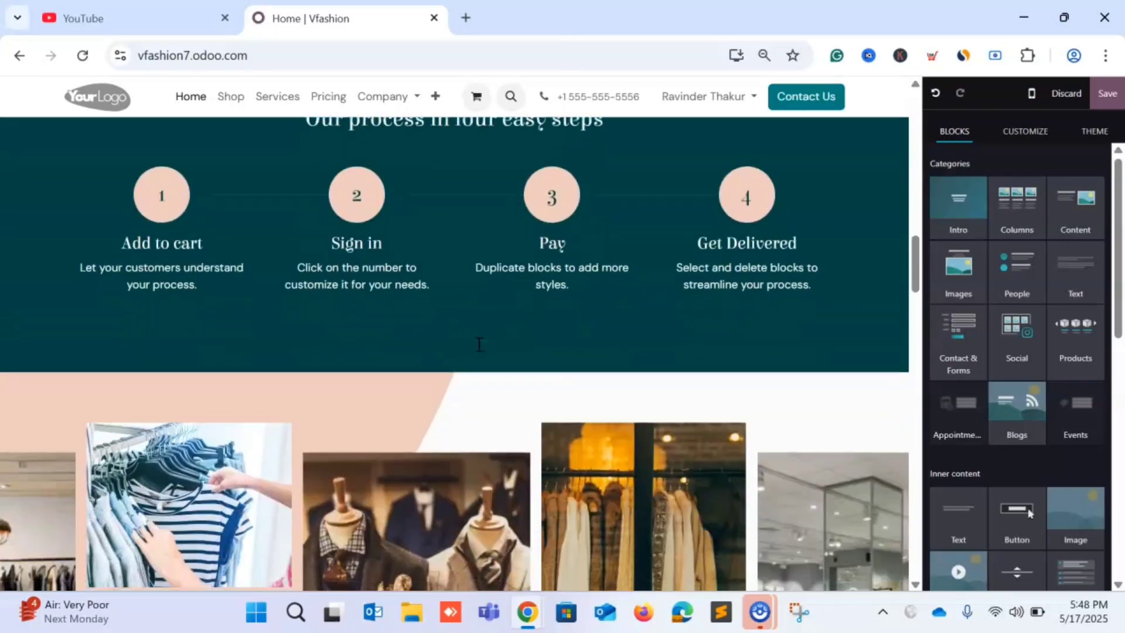
scroll(608, 264, up, 9)
scroll(643, 417, down, 5)
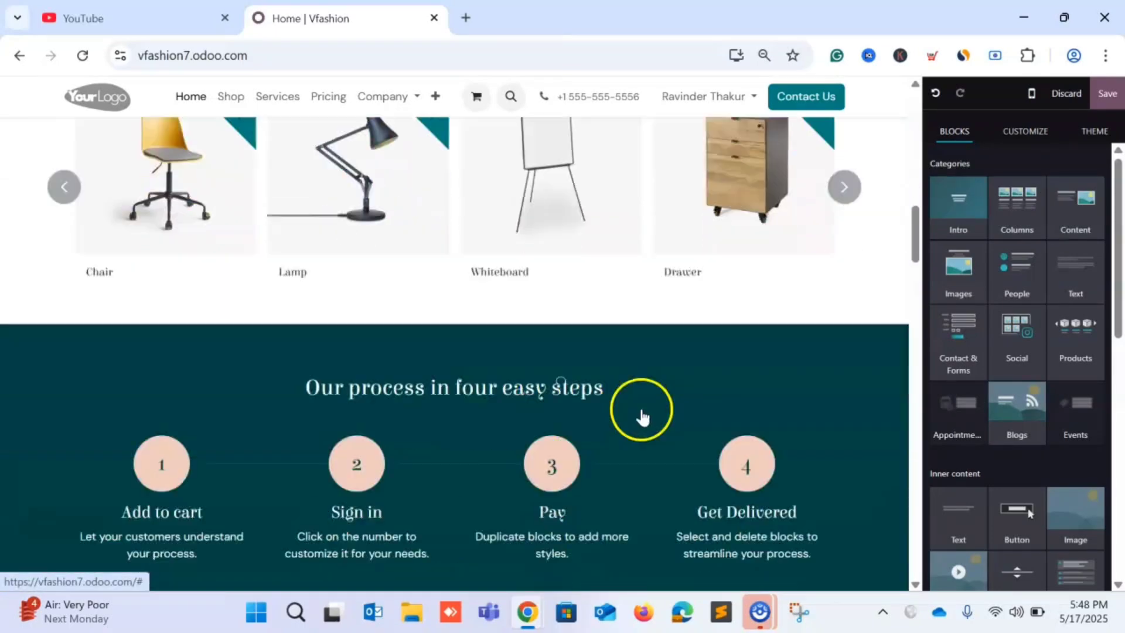
scroll(643, 413, up, 4)
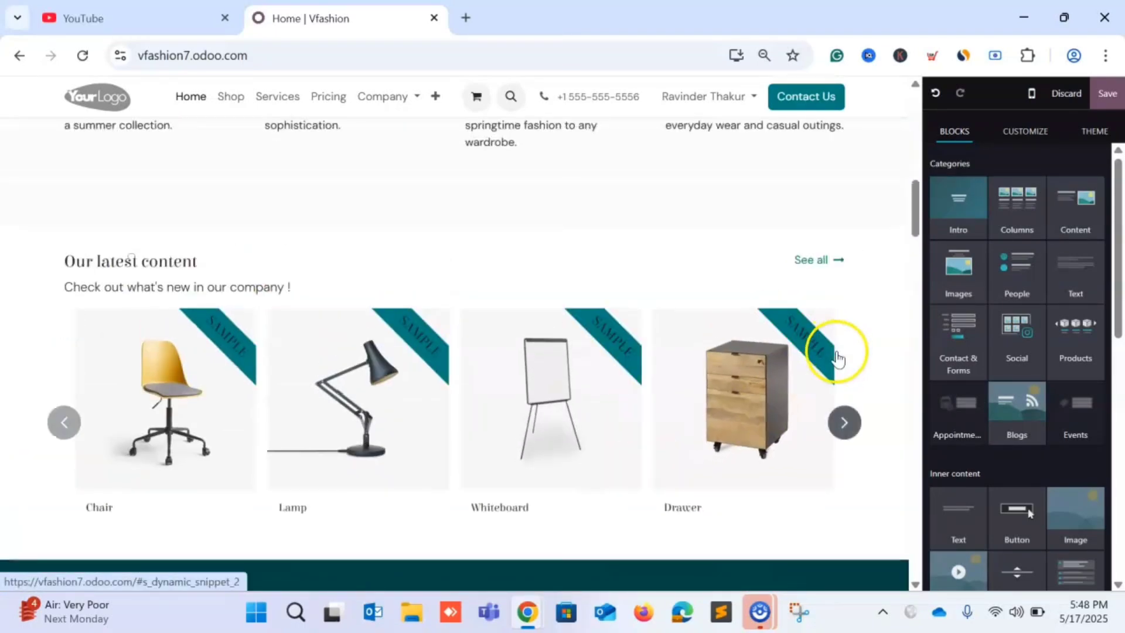
Slide the product carousel back to Chair and retitle the section 'Our latest Product'.
click(844, 422)
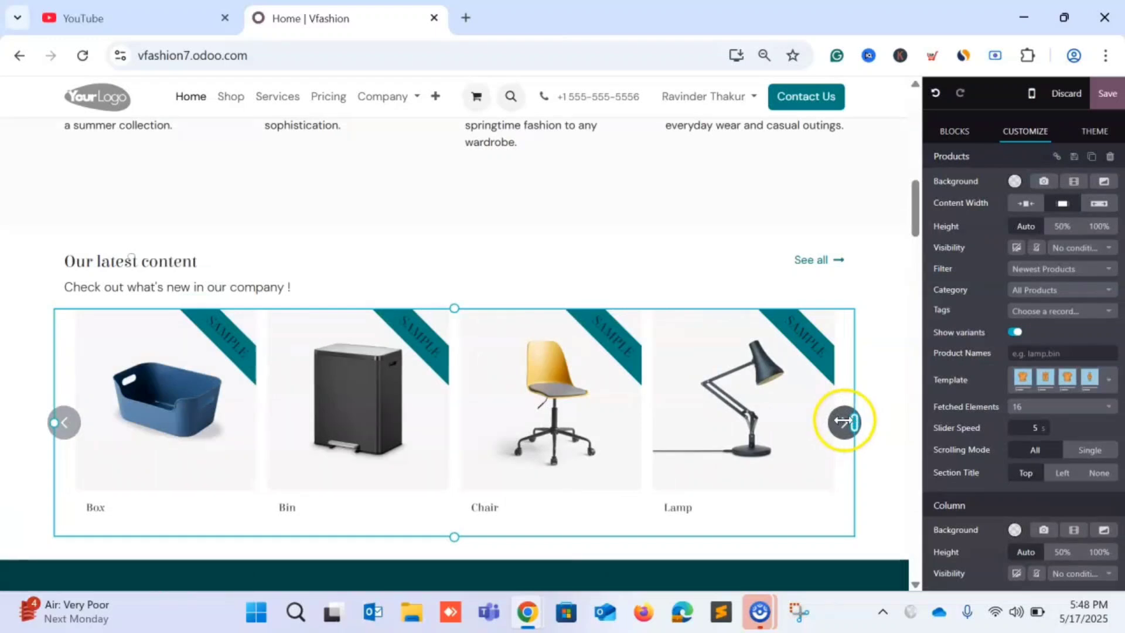
click(66, 422)
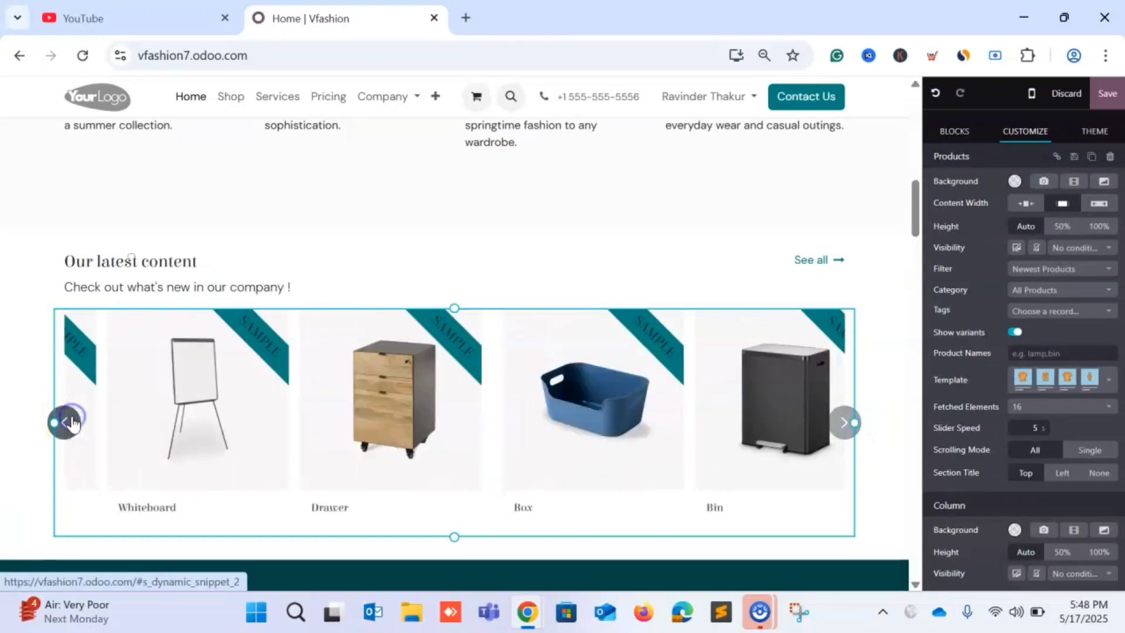
click(71, 422)
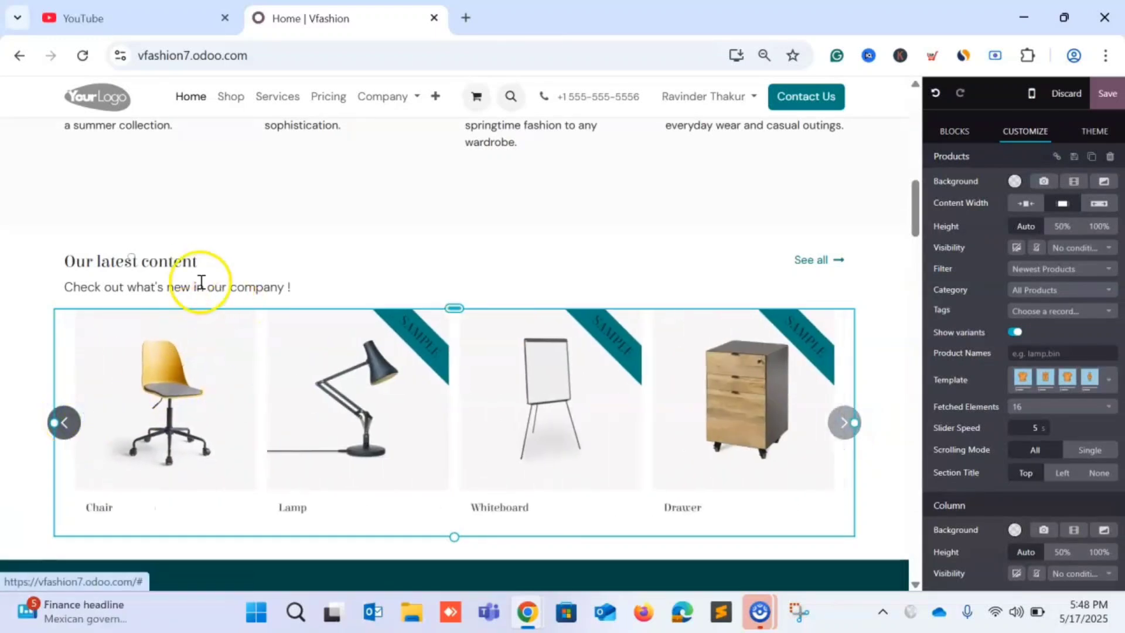
double_click(173, 264)
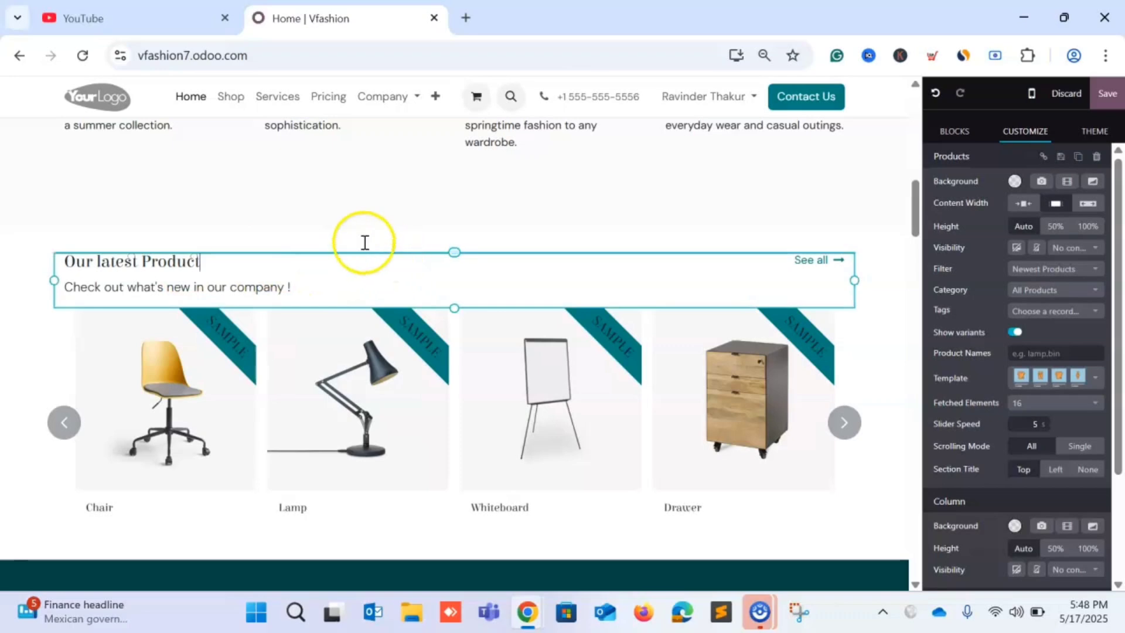
triple_click(246, 291)
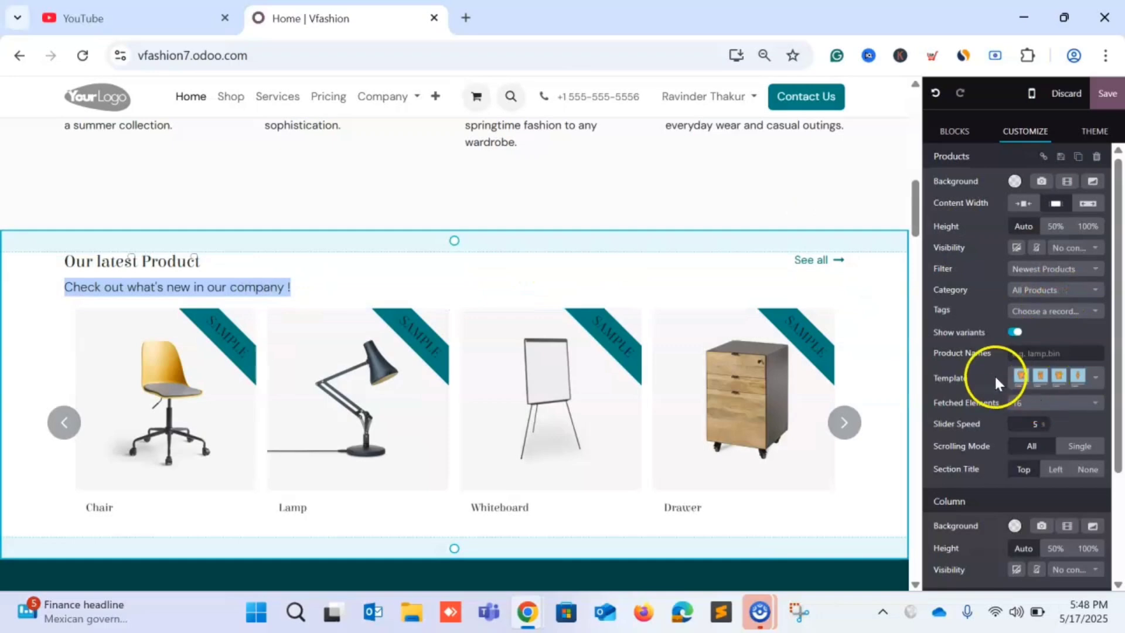
Switch the product cards to the template layout with Add to Cart buttons.
click(1096, 378)
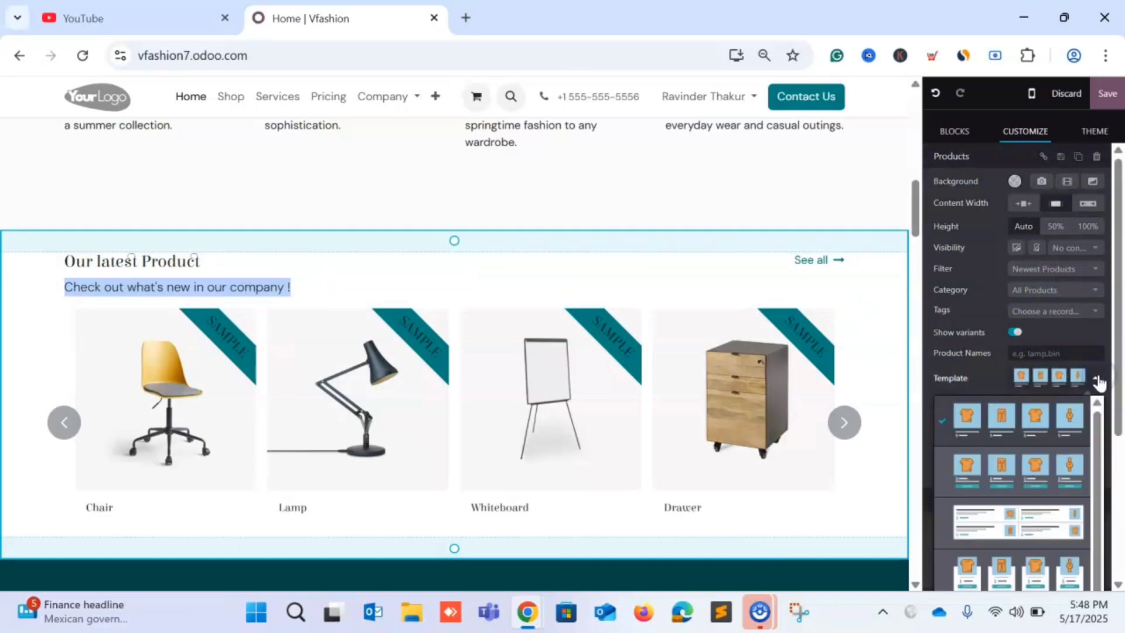
click(1007, 494)
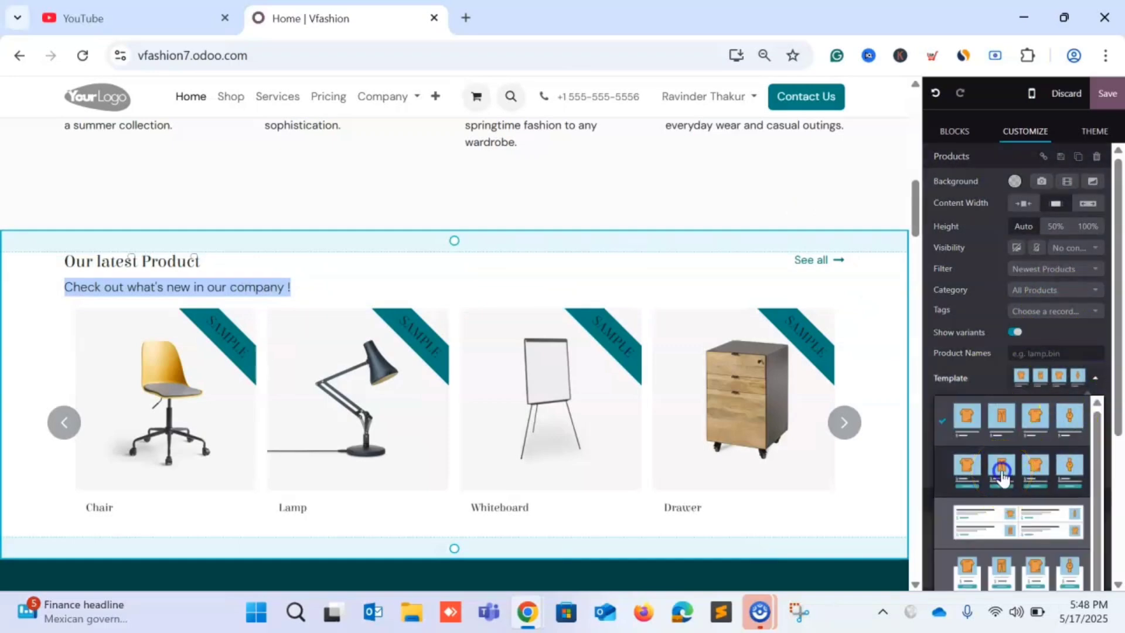
click(1002, 472)
scroll(628, 452, down, 2)
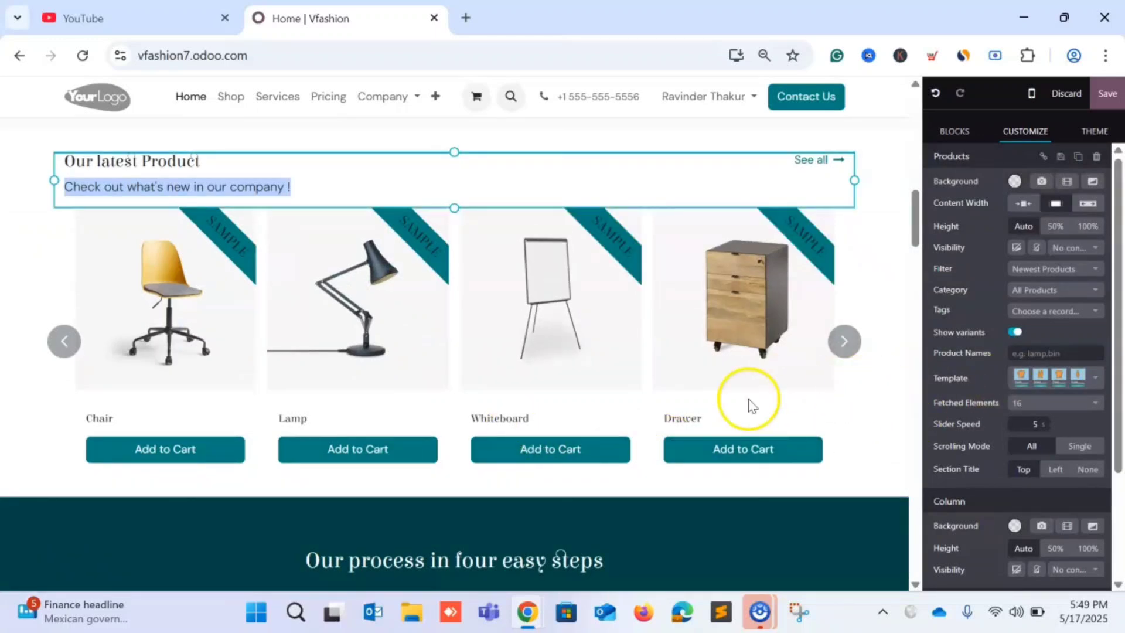
Select the product carousel and try the section title on the Left, leaving it on Top.
double_click(674, 420)
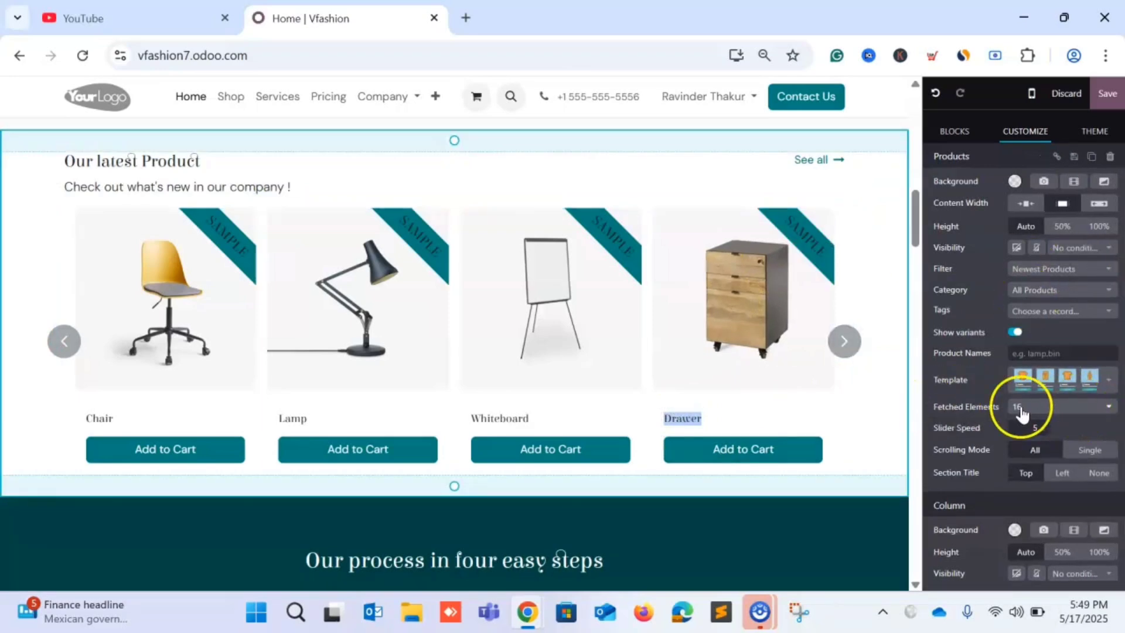
click(1060, 473)
click(1026, 473)
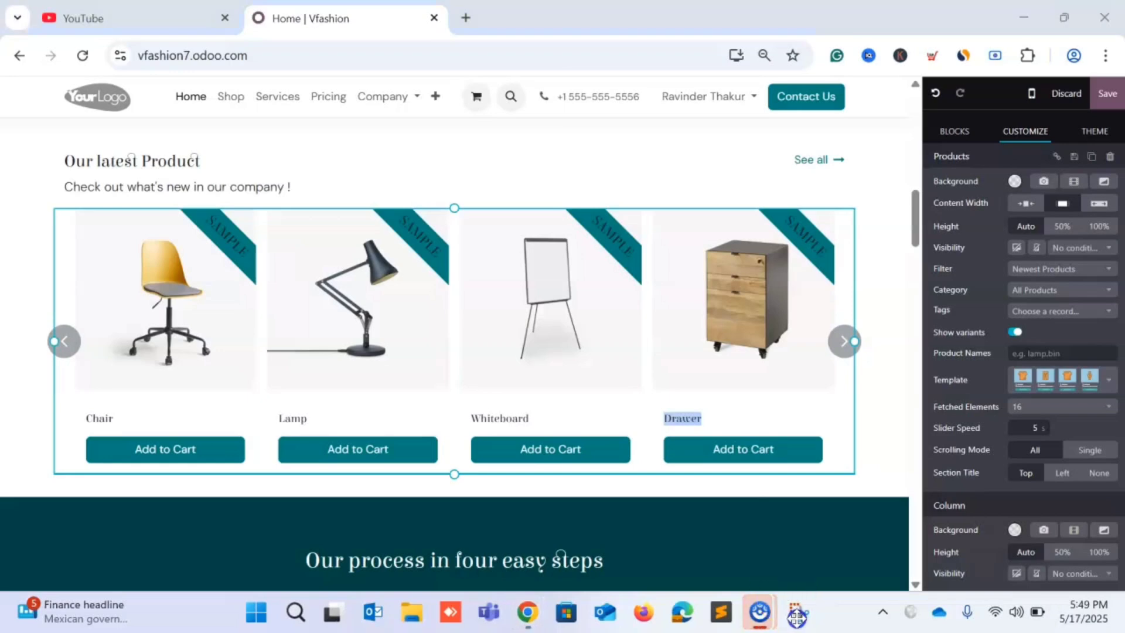
click(1062, 472)
click(1026, 472)
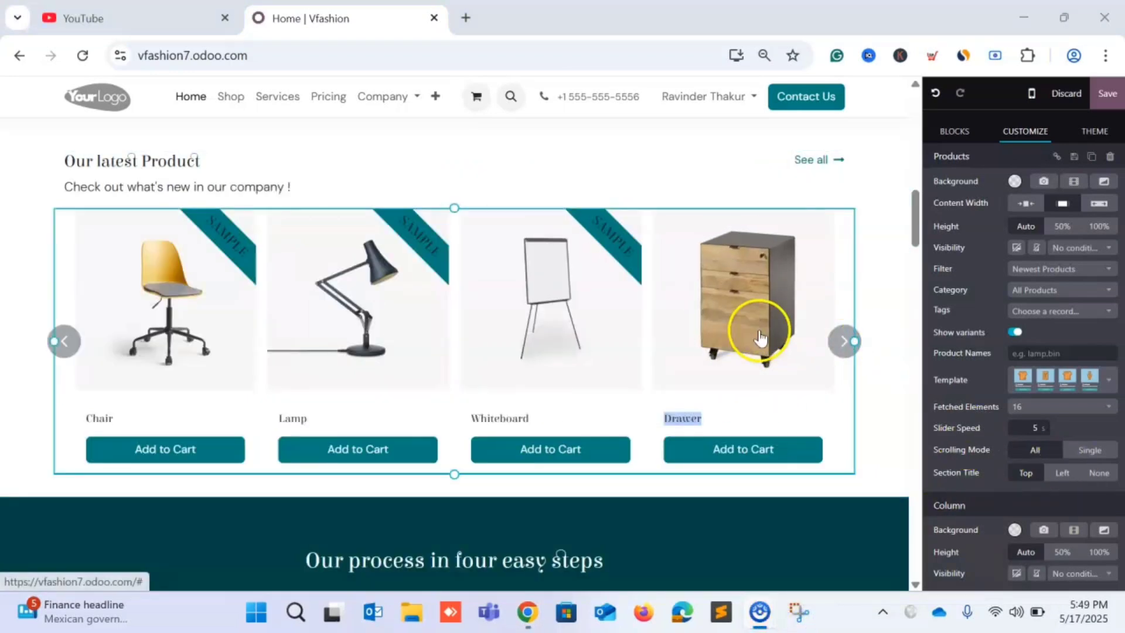
Change the section subtitle to 'Check out what's new in our Site!'.
click(57, 340)
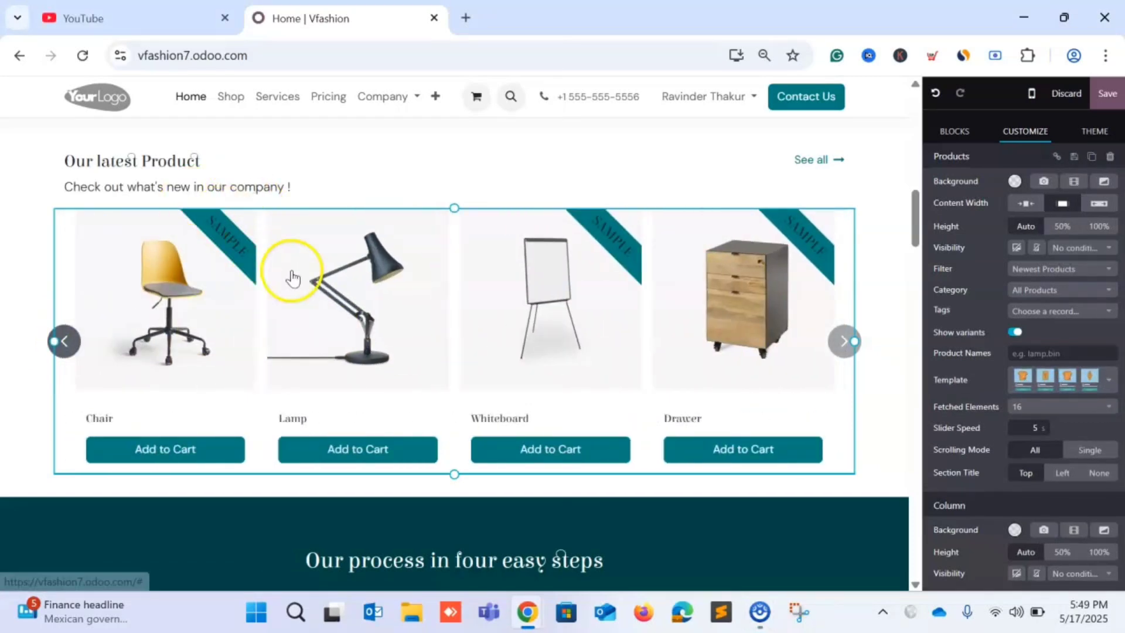
scroll(492, 351, up, 1)
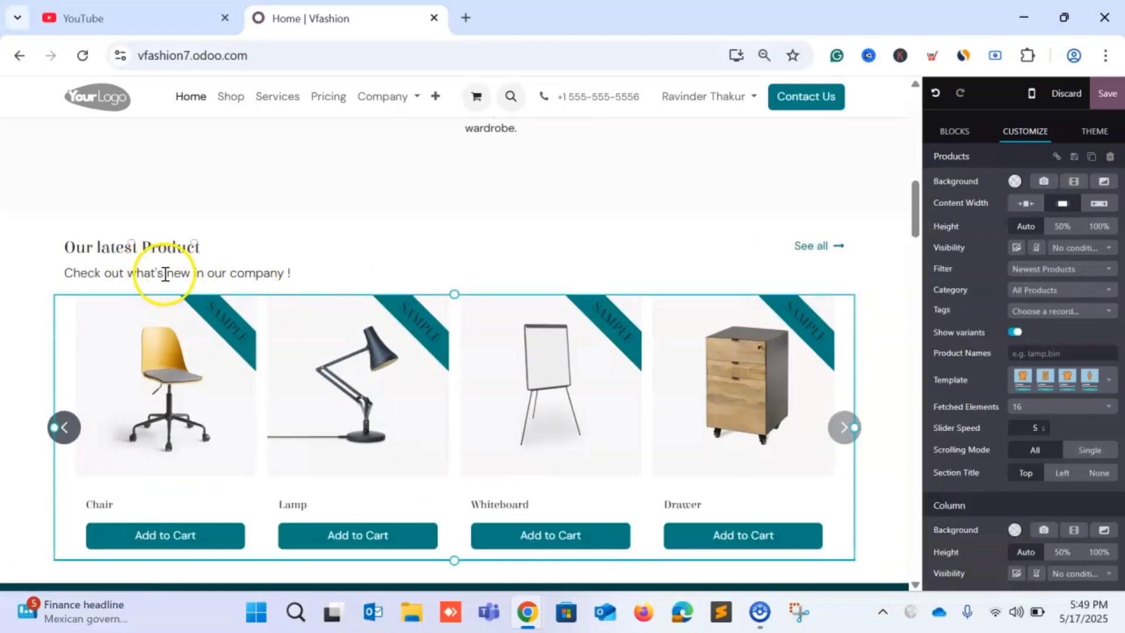
click(236, 279)
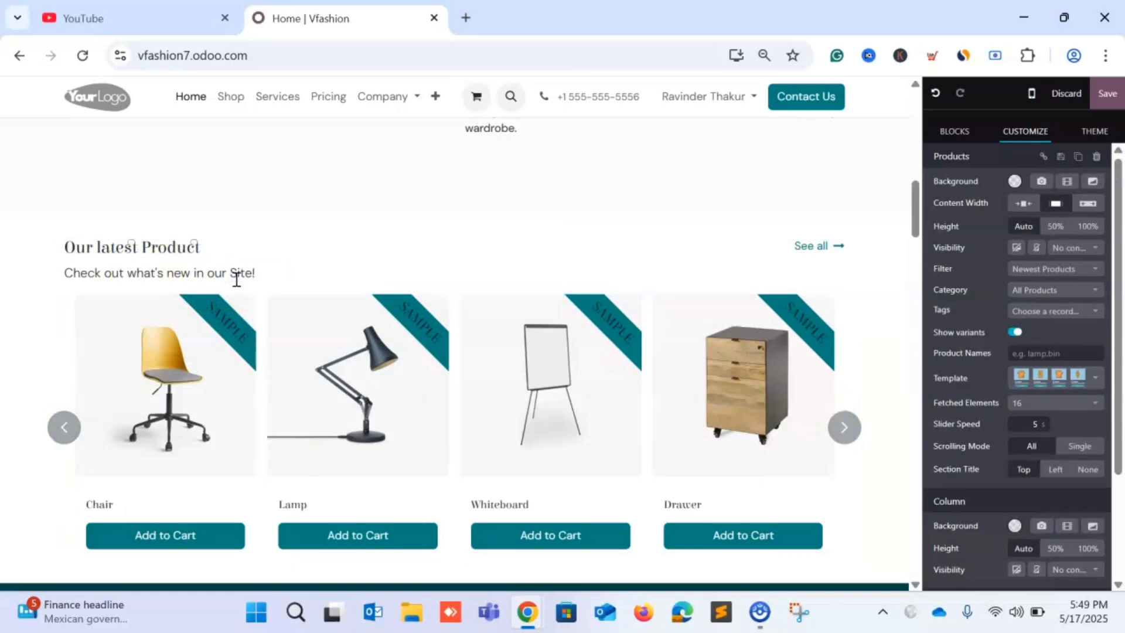
click(166, 250)
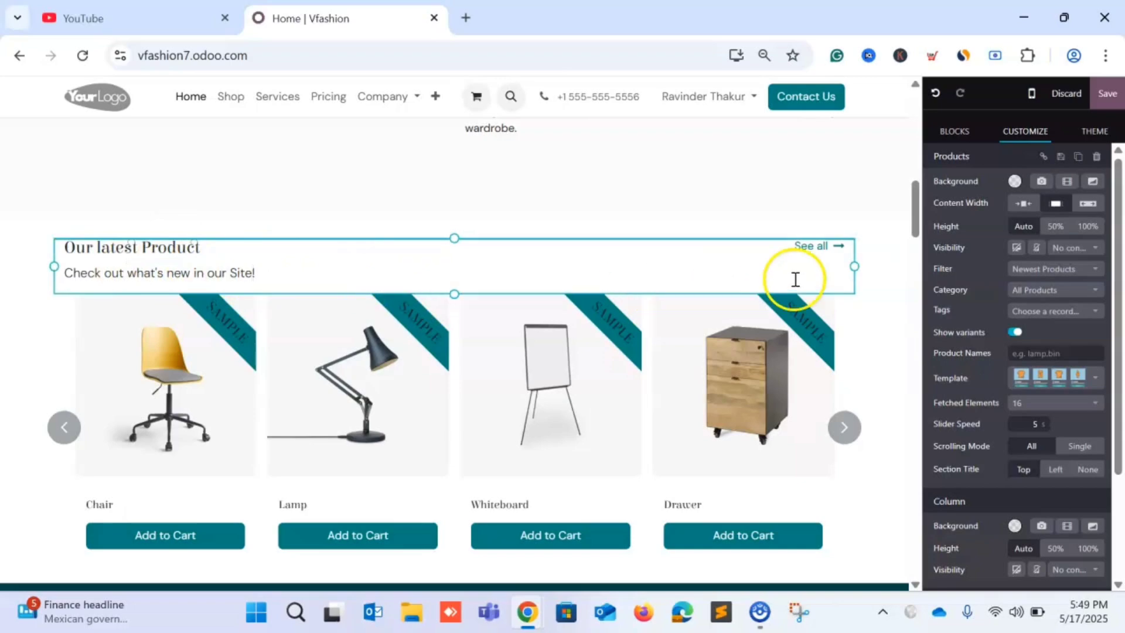
click(872, 274)
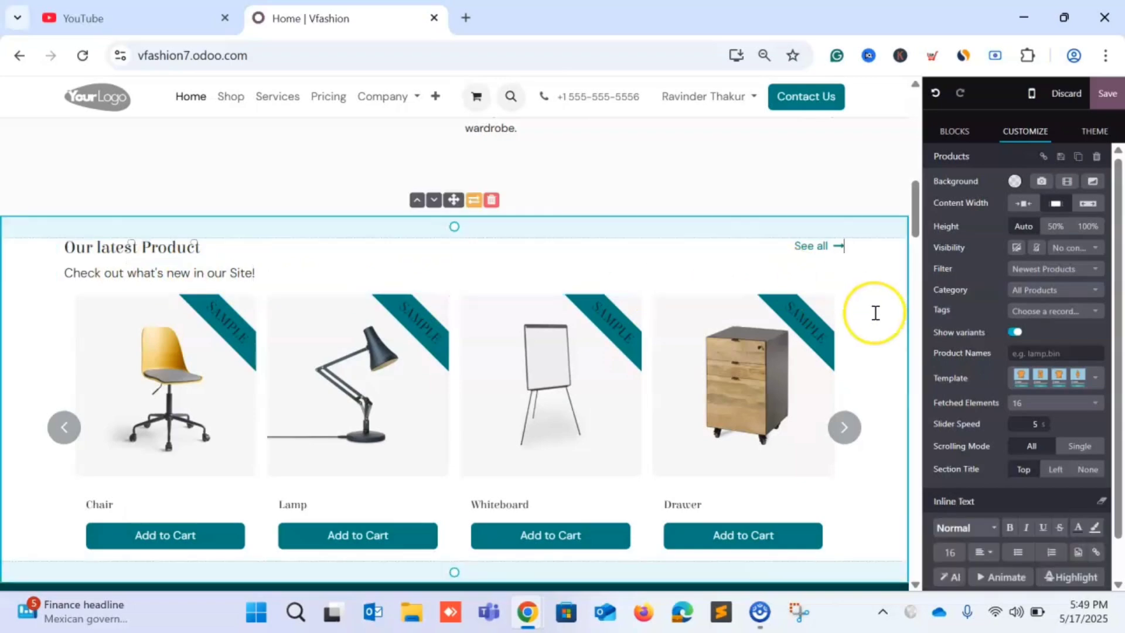
Scroll down the page and show the block library with Text, Button, Image and Video blocks.
scroll(874, 314, down, 9)
scroll(875, 405, down, 4)
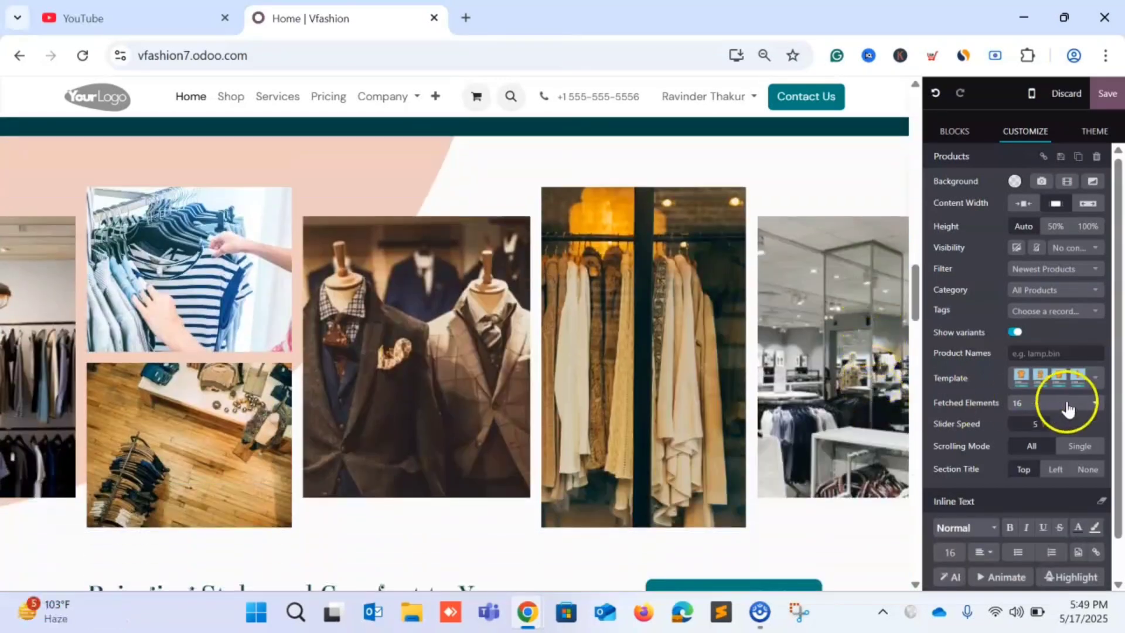
scroll(1013, 404, down, 1)
scroll(762, 417, down, 9)
scroll(761, 418, down, 15)
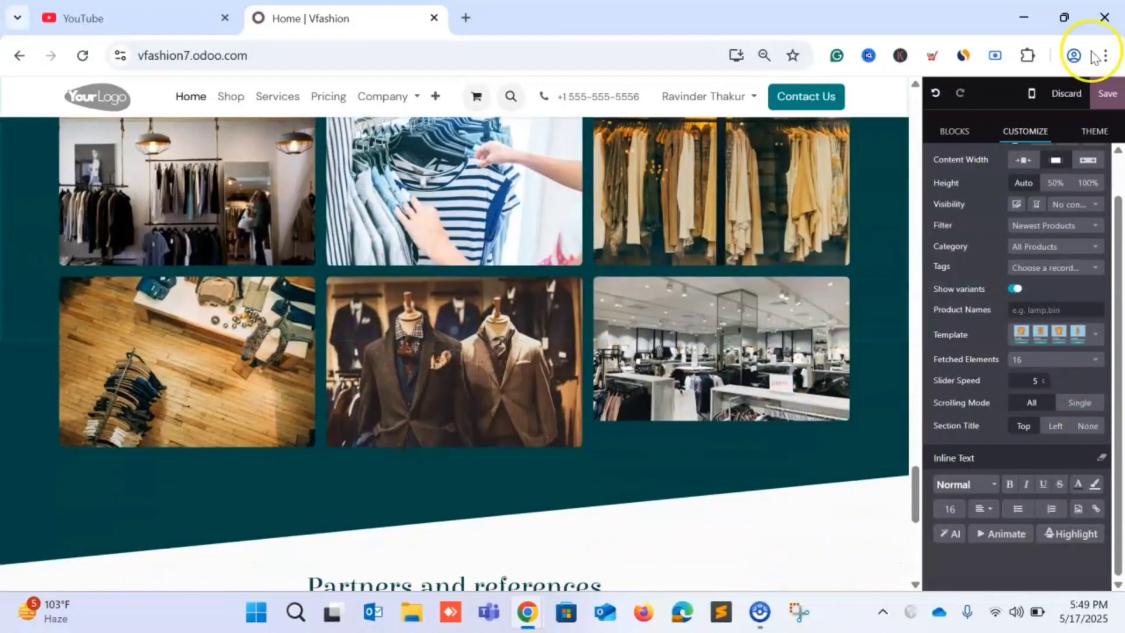
click(958, 130)
scroll(1009, 383, down, 4)
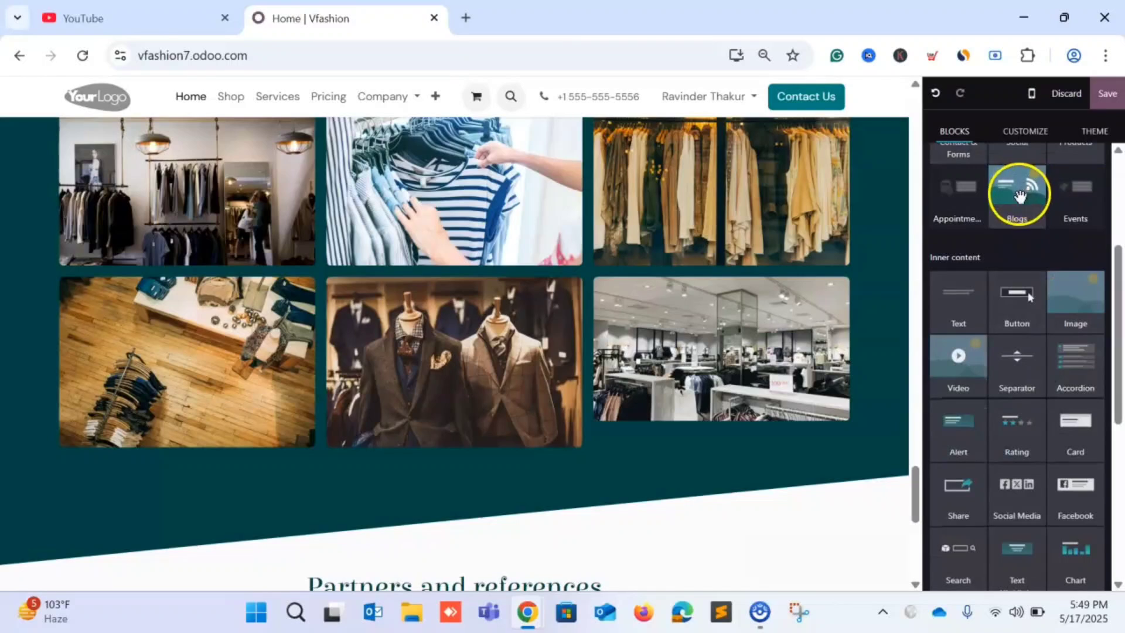
Drop a Blogs block below the photo gallery in card layout, showing Islands, Skies and Jungle posts.
drag(1020, 195, 523, 484)
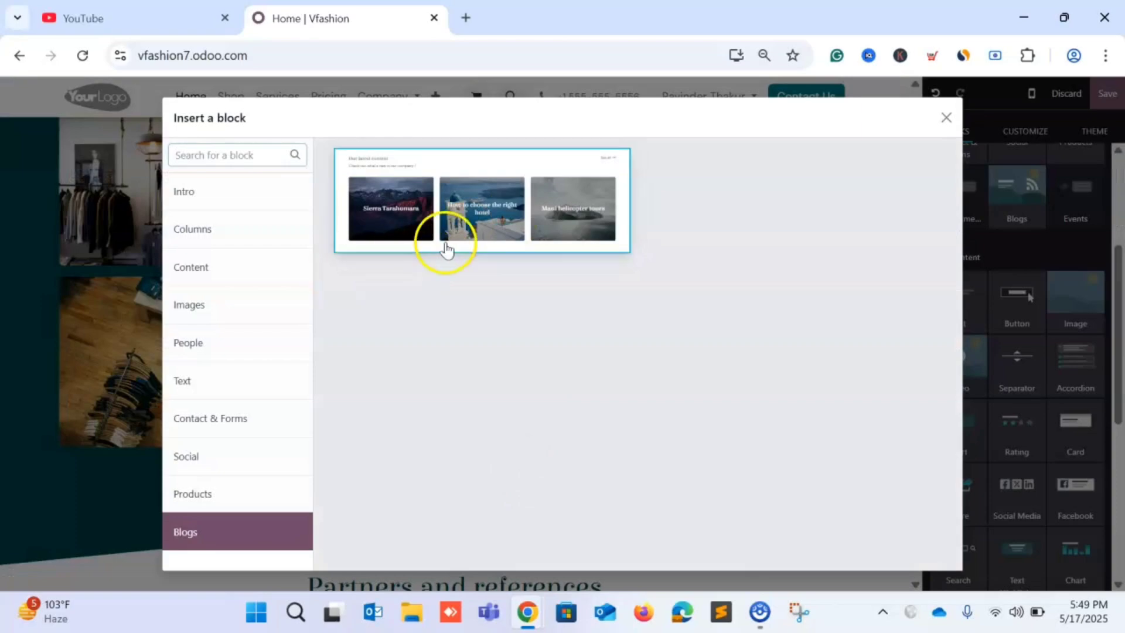
click(528, 220)
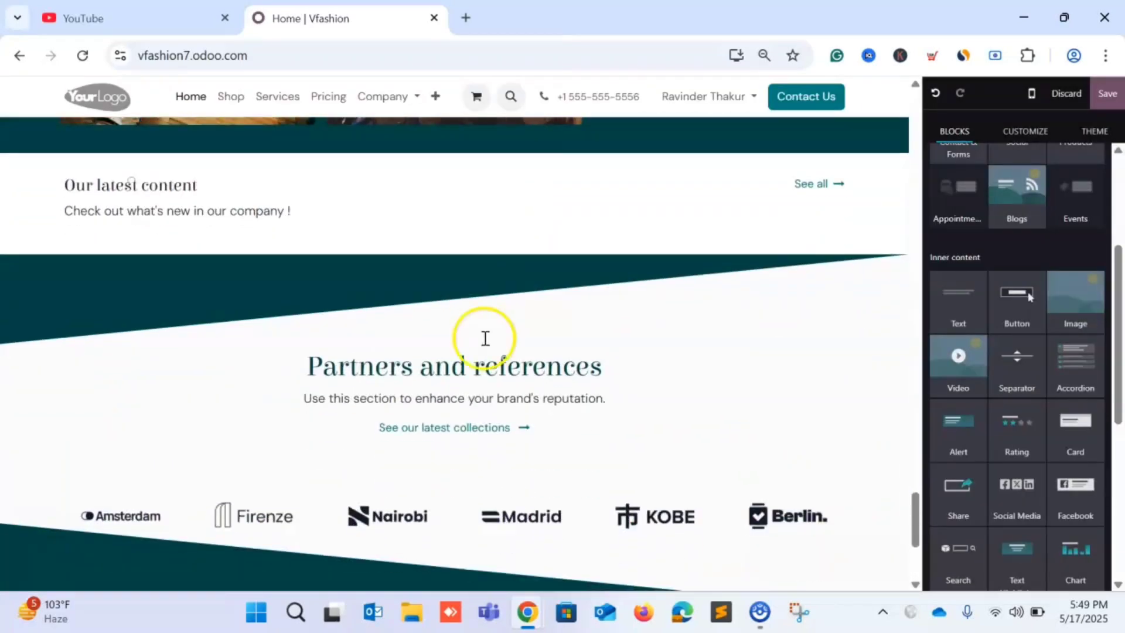
scroll(469, 293, down, 3)
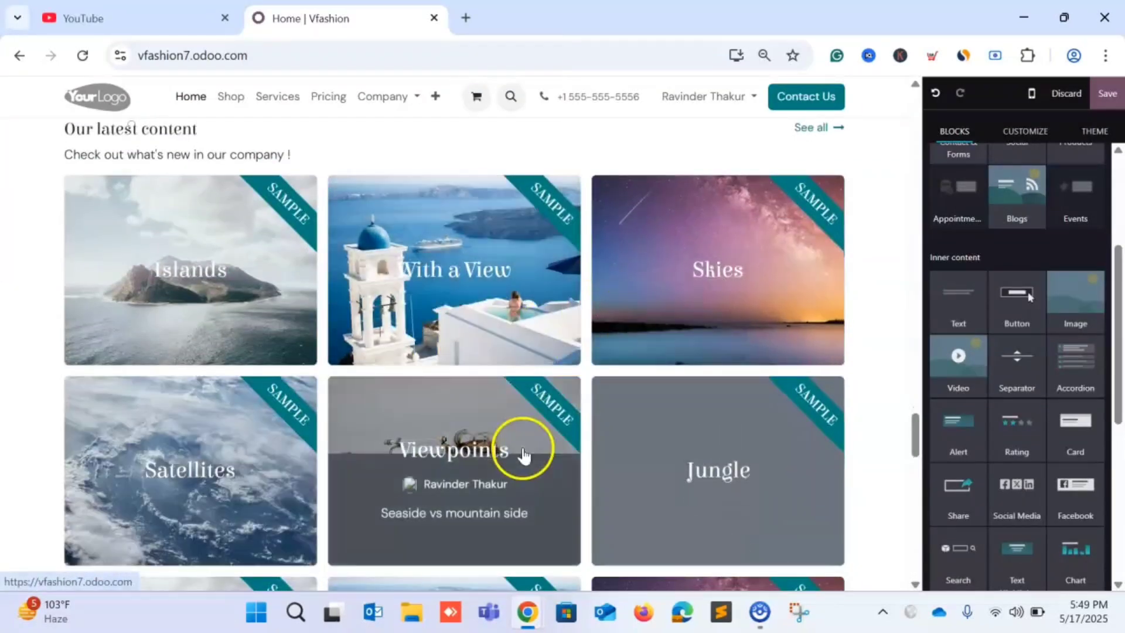
scroll(522, 451, down, 2)
scroll(629, 427, down, 10)
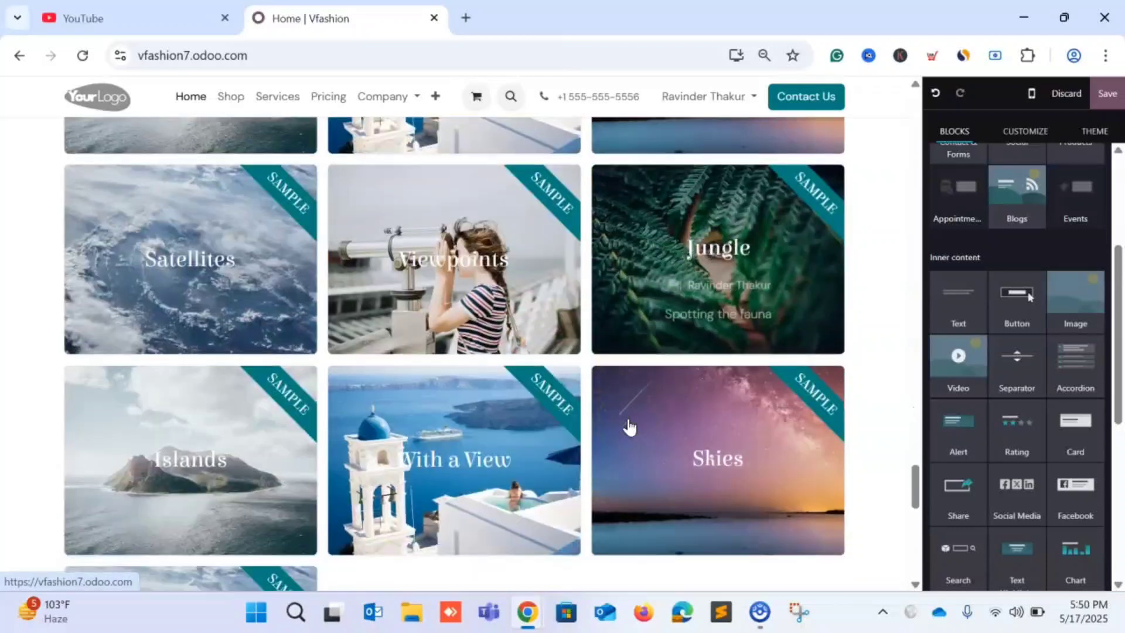
scroll(629, 426, up, 15)
scroll(629, 426, down, 8)
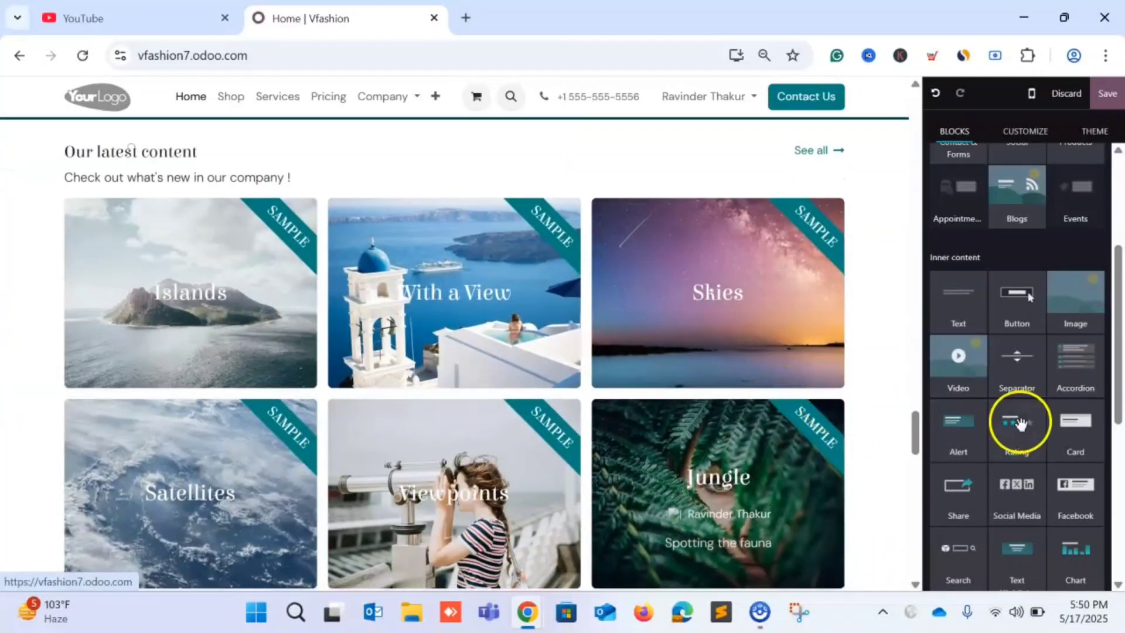
scroll(1014, 425, down, 3)
scroll(779, 452, down, 10)
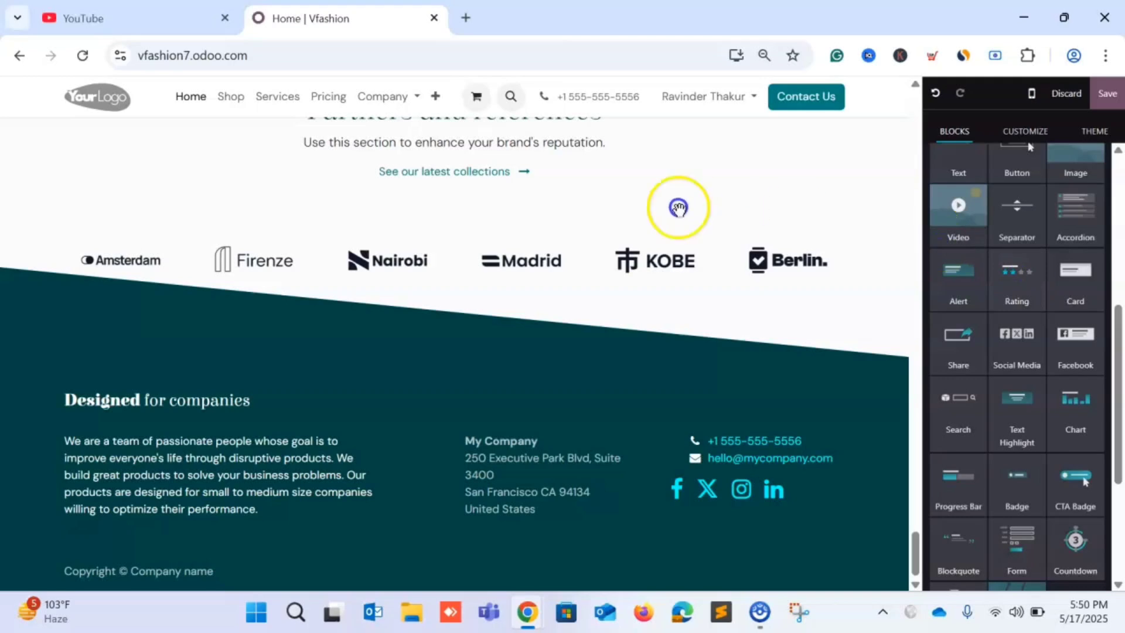
drag(678, 207, 1016, 290)
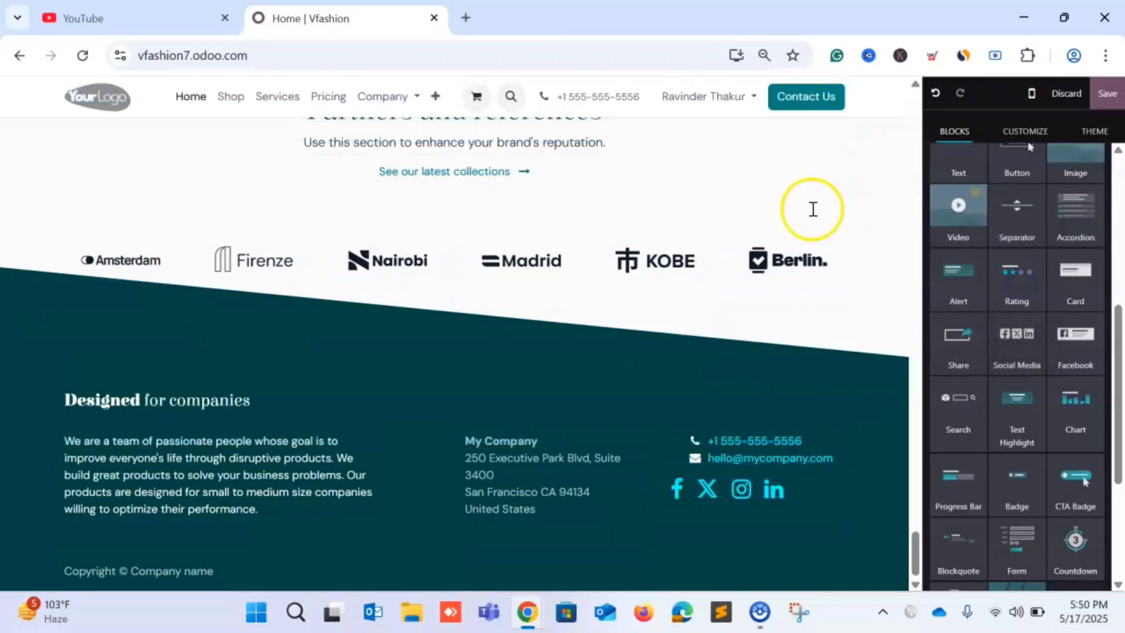
scroll(812, 211, up, 10)
scroll(812, 211, up, 15)
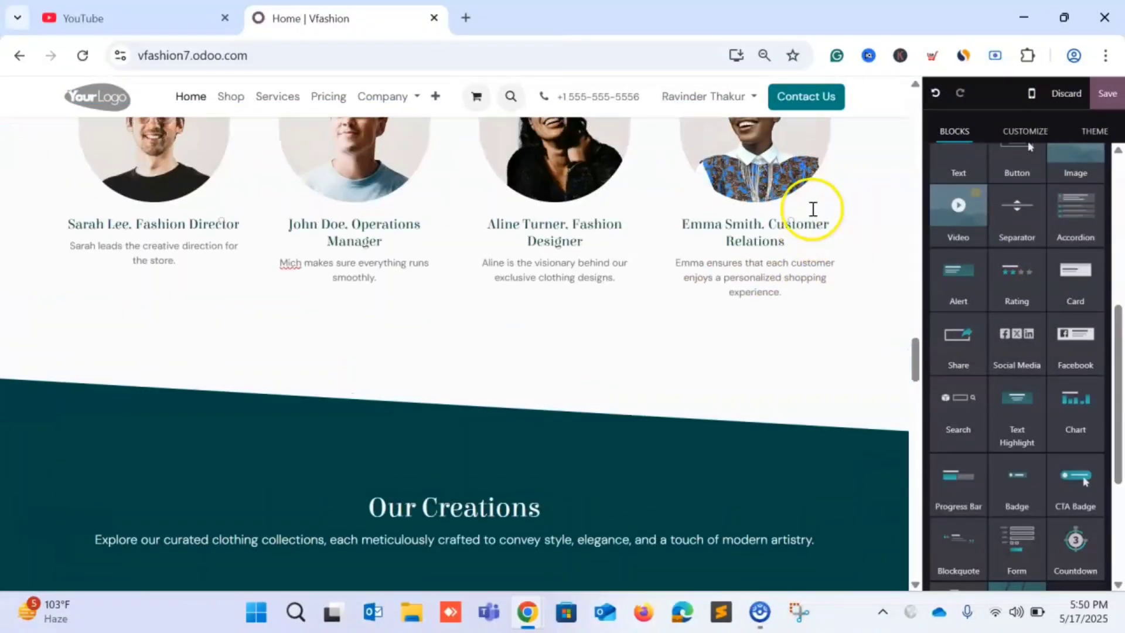
scroll(812, 209, up, 15)
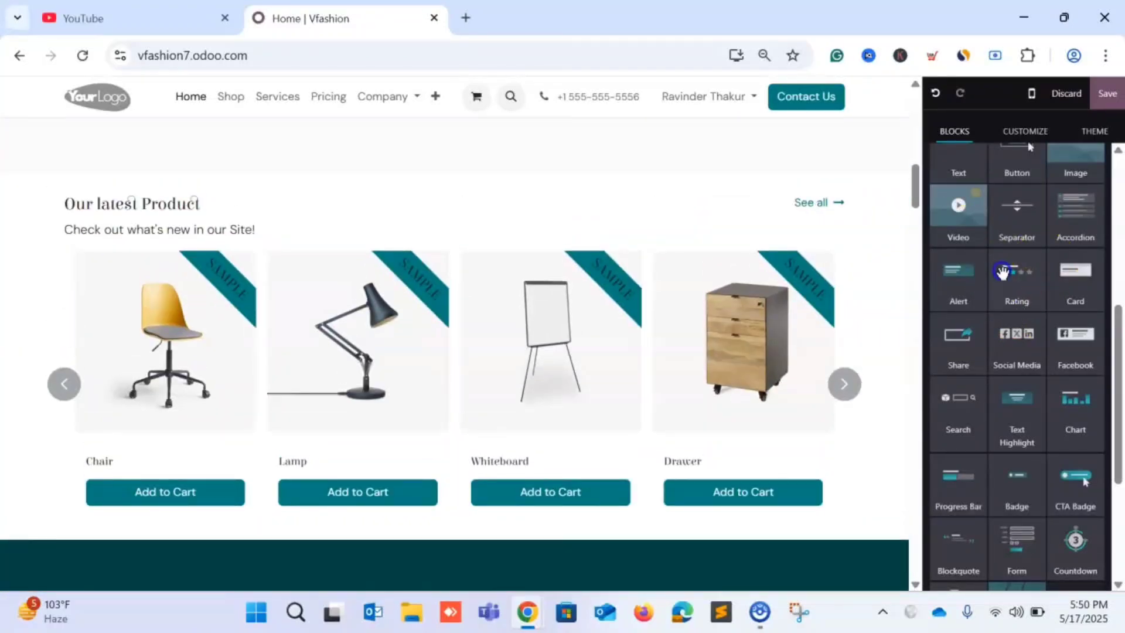
drag(304, 431, 141, 435)
scroll(269, 371, down, 3)
scroll(304, 359, up, 1)
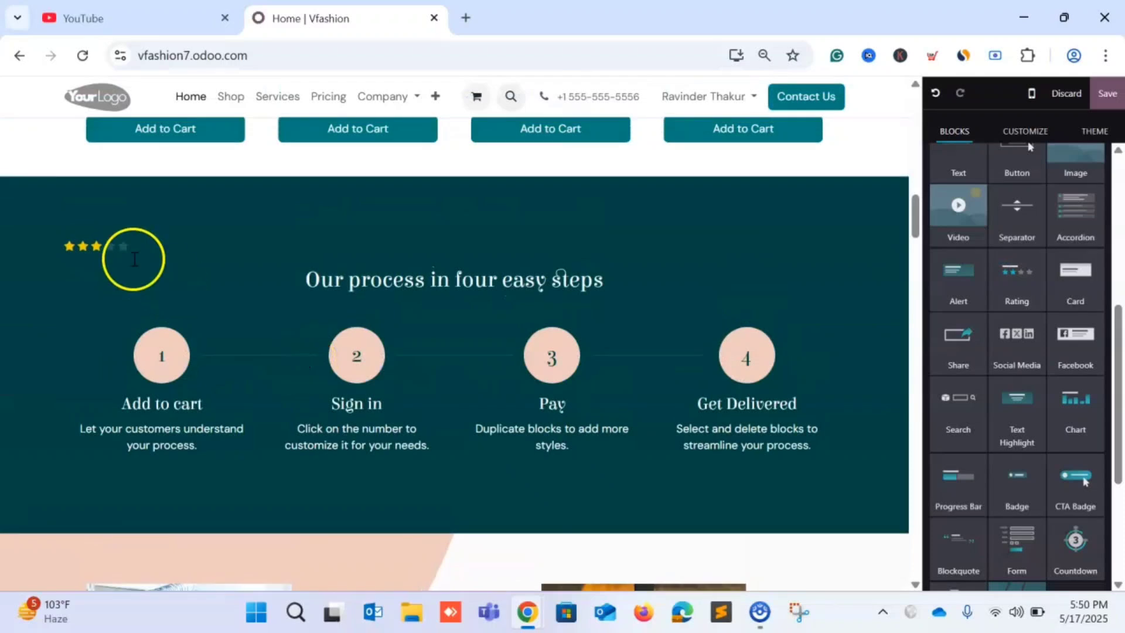
click(110, 258)
scroll(109, 258, up, 2)
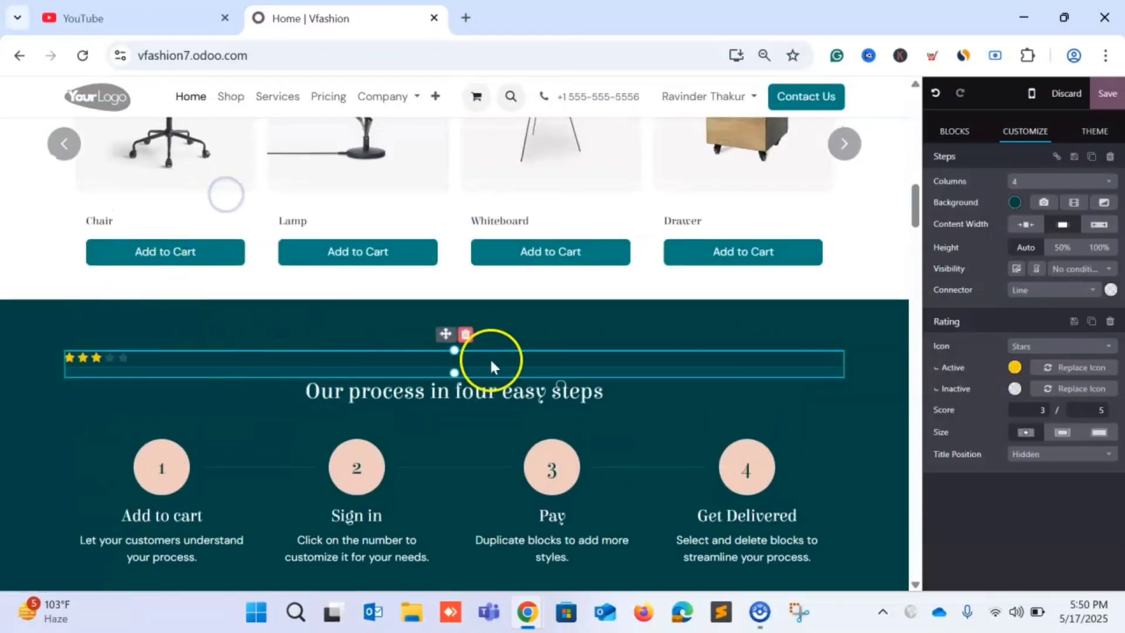
drag(432, 265, 426, 232)
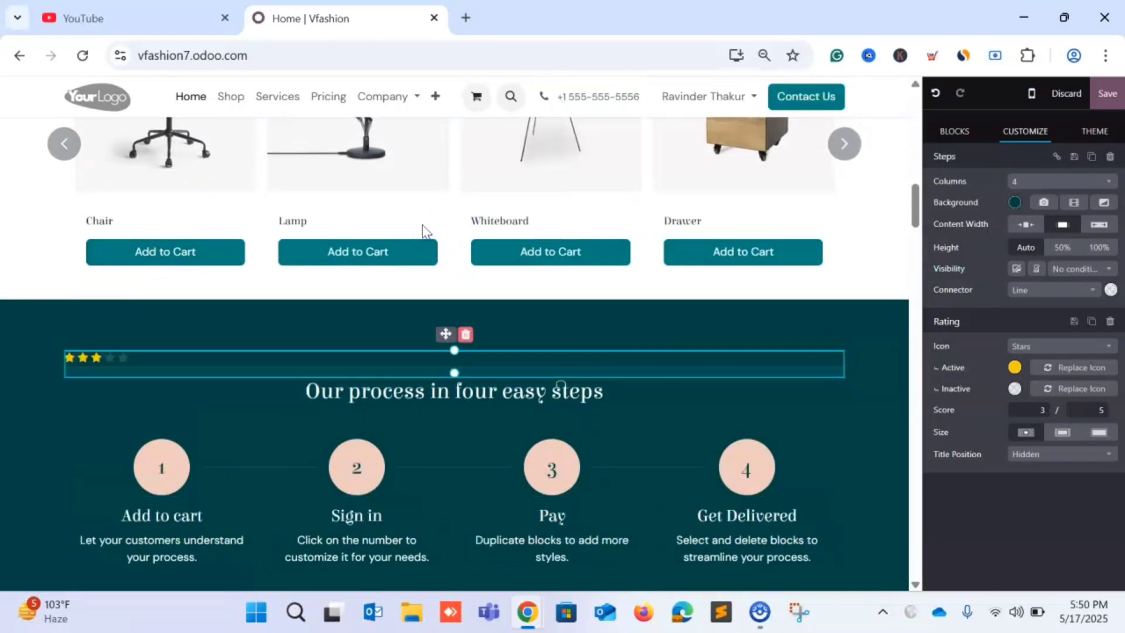
click(465, 334)
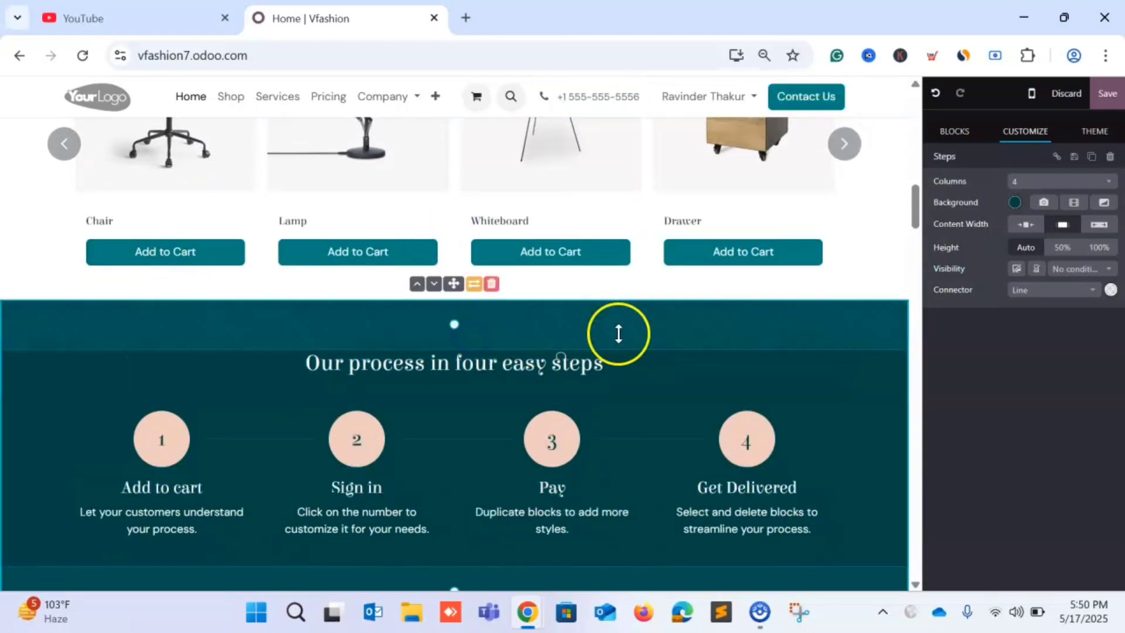
click(917, 342)
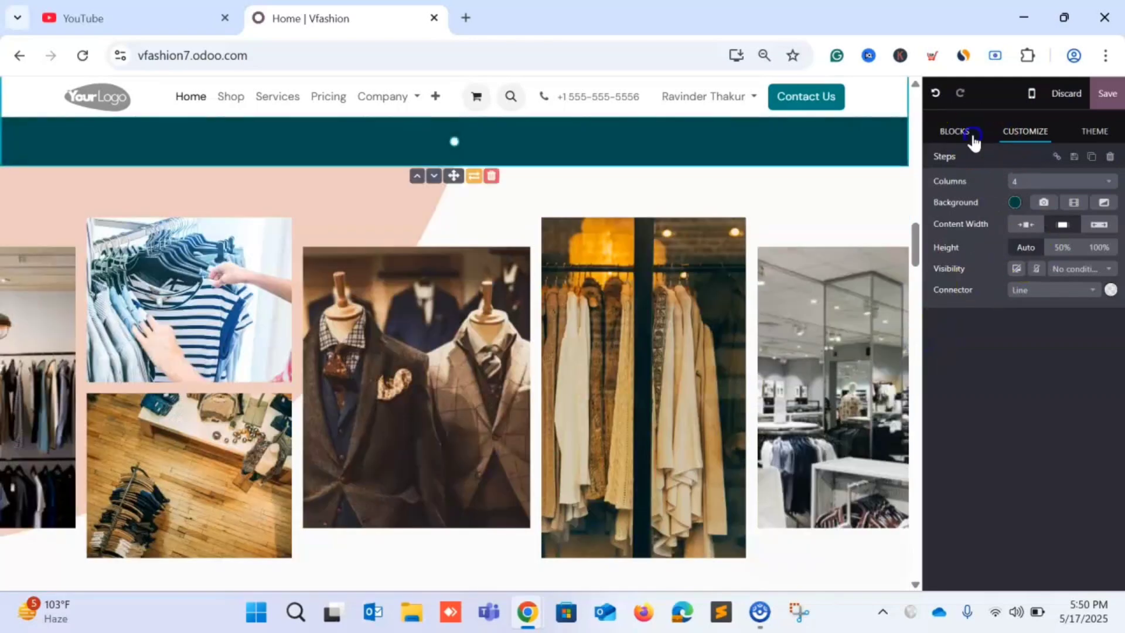
click(956, 132)
click(1095, 136)
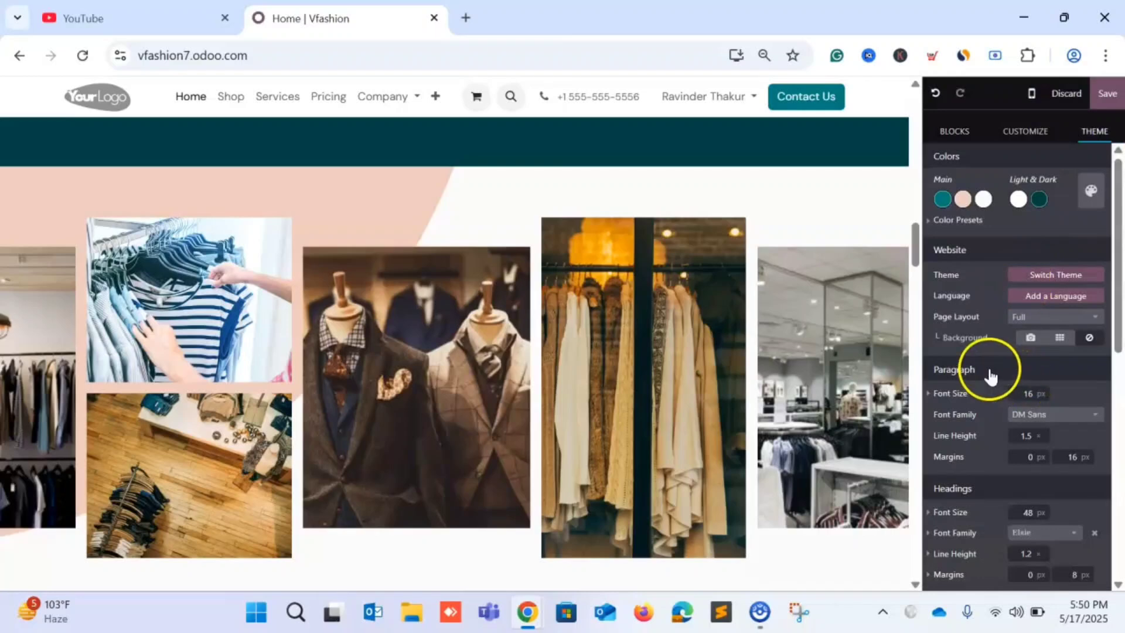
scroll(946, 375, down, 2)
scroll(945, 378, down, 6)
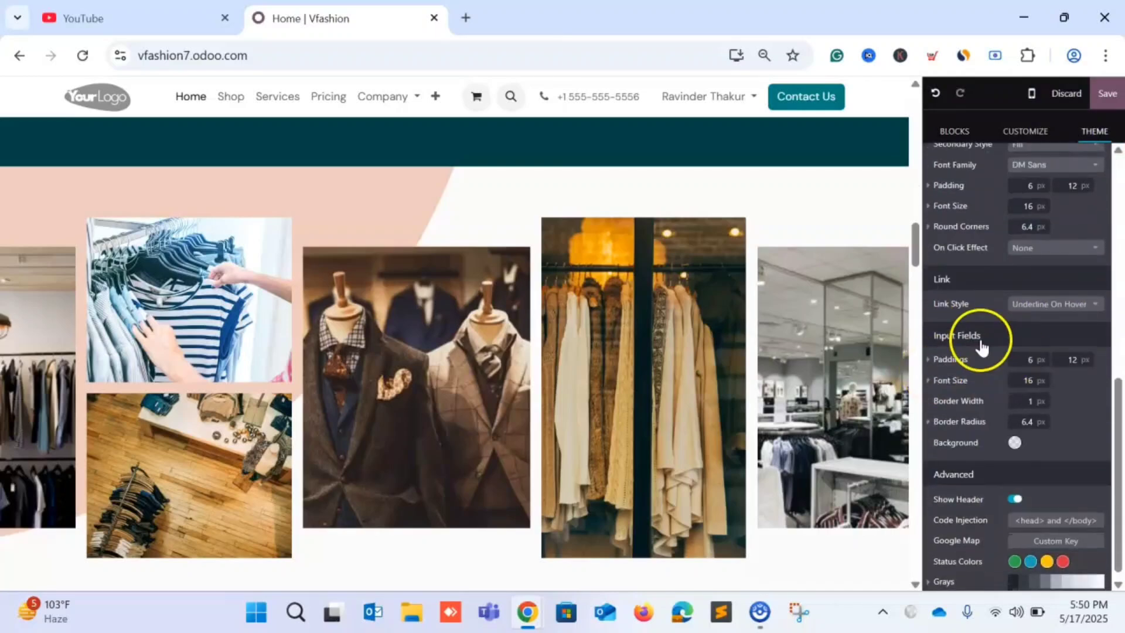
scroll(954, 308, down, 1)
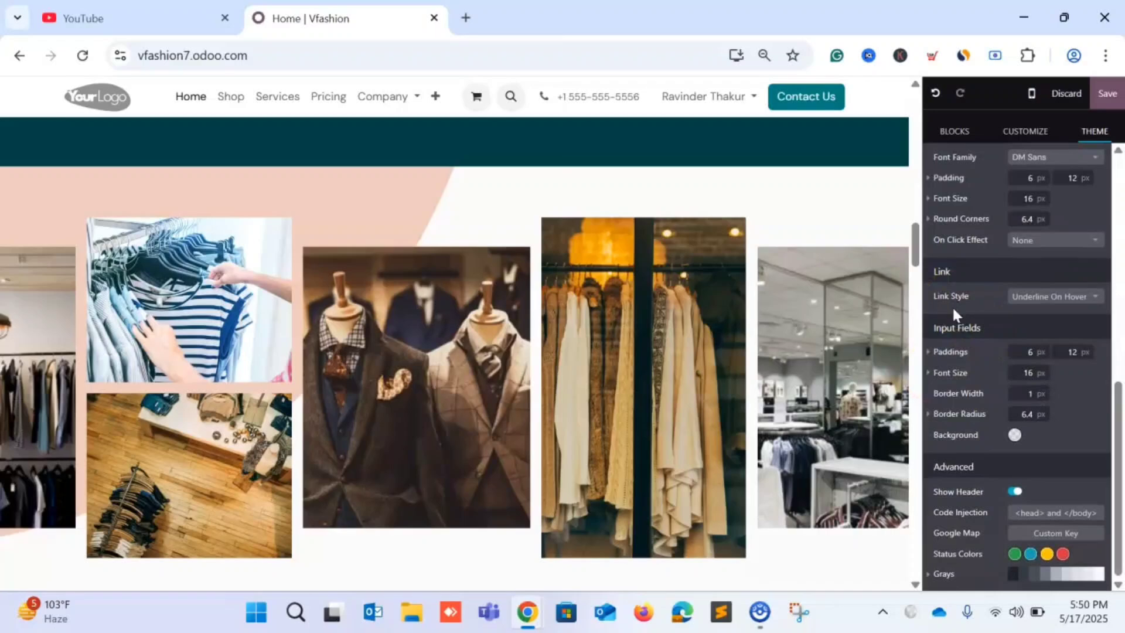
scroll(952, 304, up, 7)
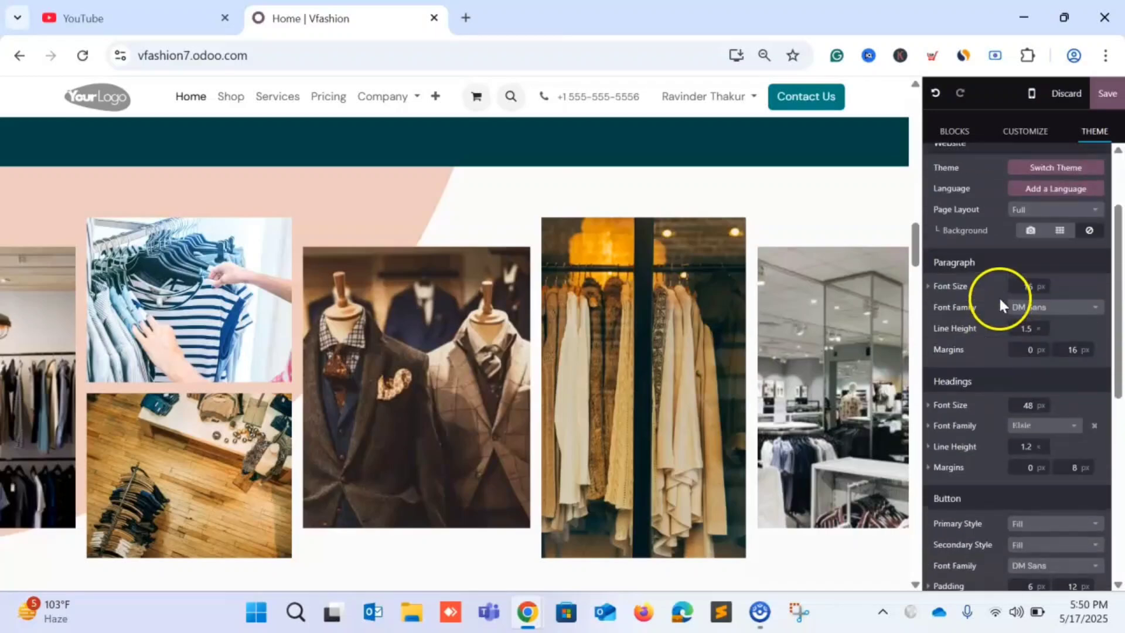
scroll(998, 297, up, 2)
click(1020, 130)
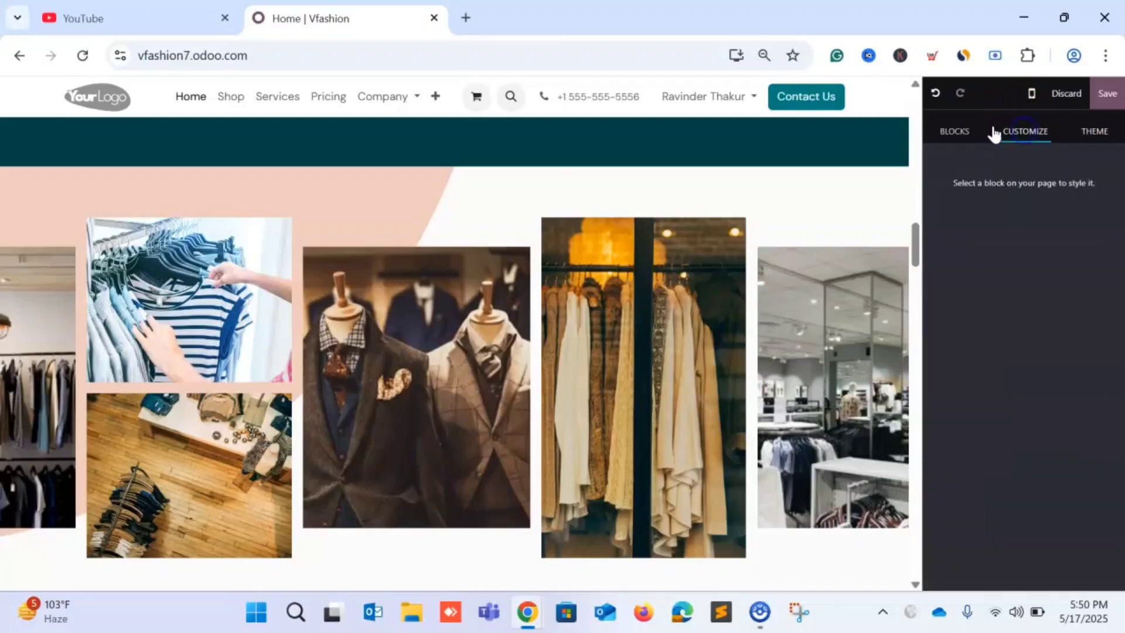
Select the photo collage and ask the AI generator for chair captions, getting seven ideas.
click(796, 231)
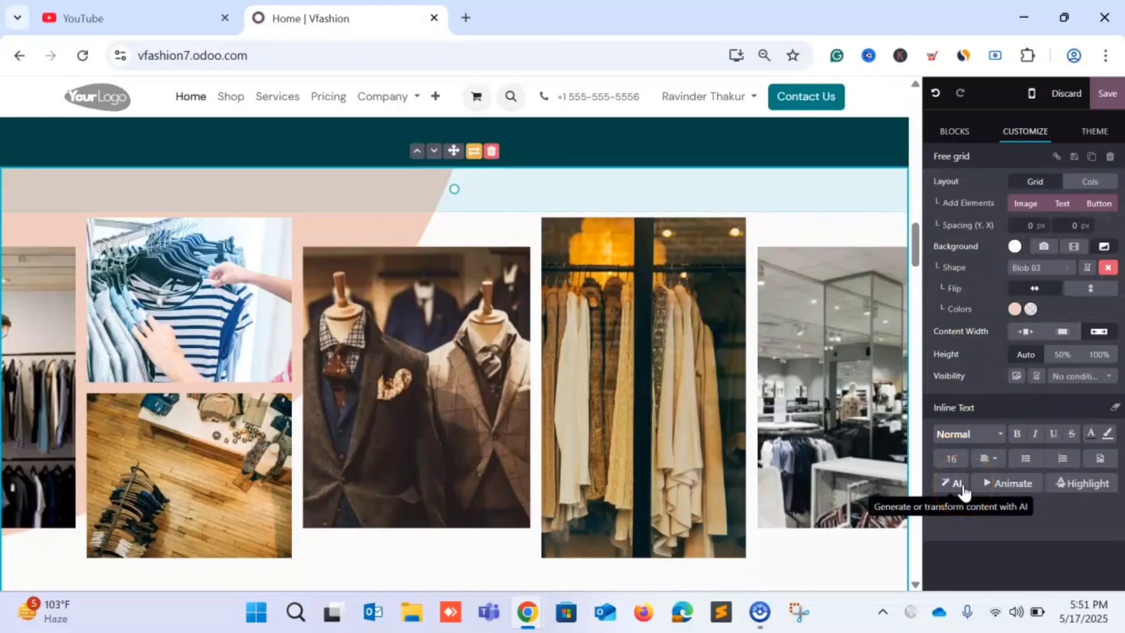
click(957, 486)
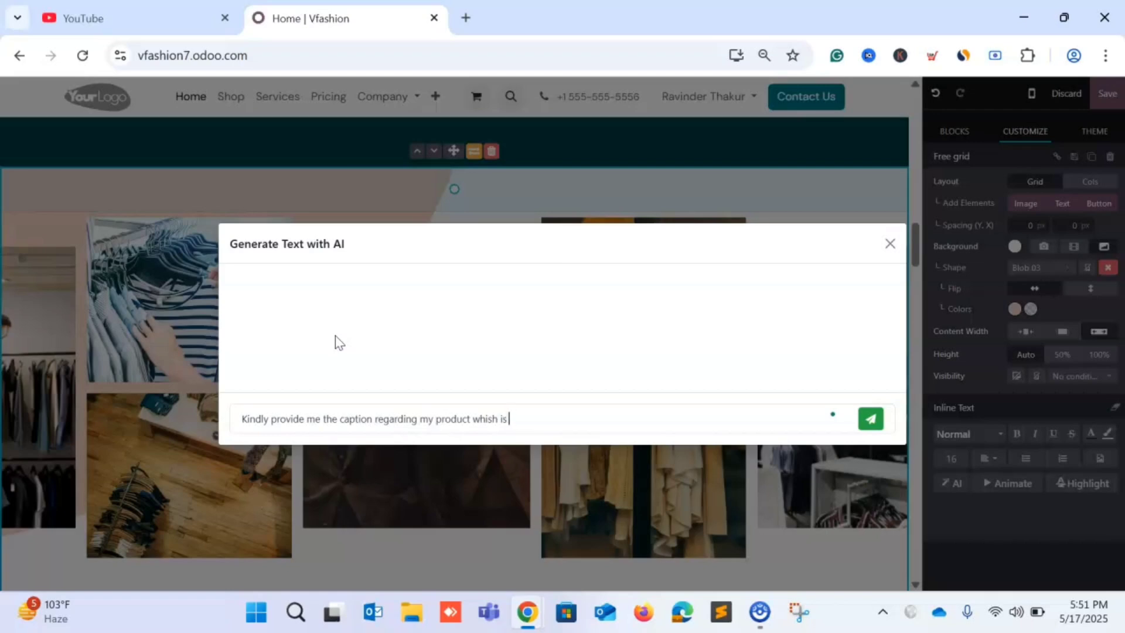
key(Return)
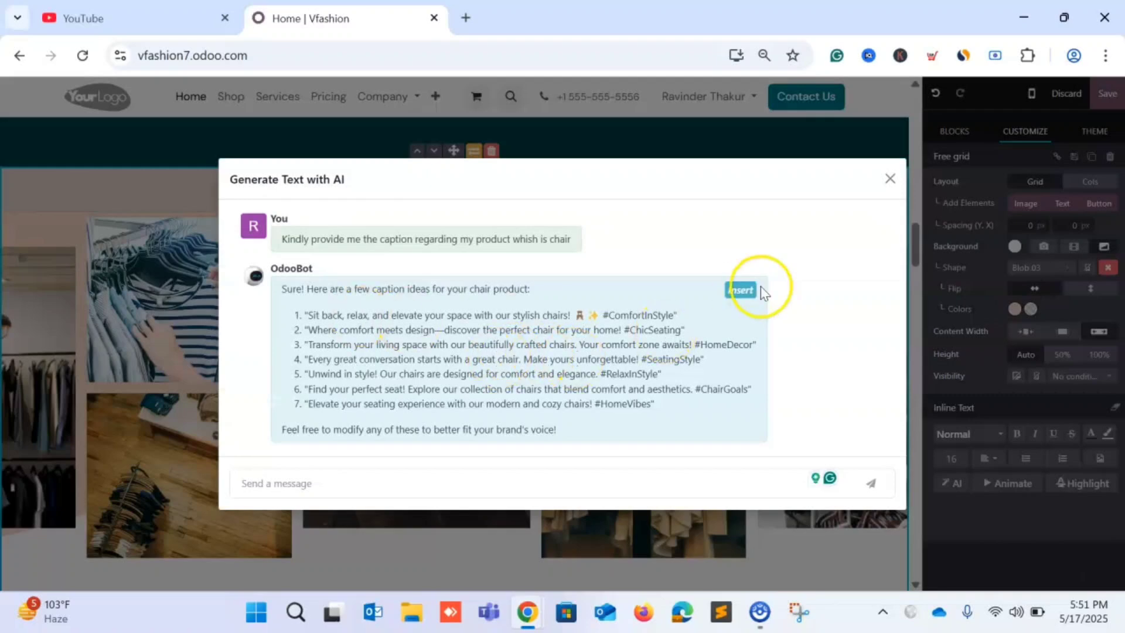
Insert the AI chair captions, then delete that text block from beside the collage.
click(741, 291)
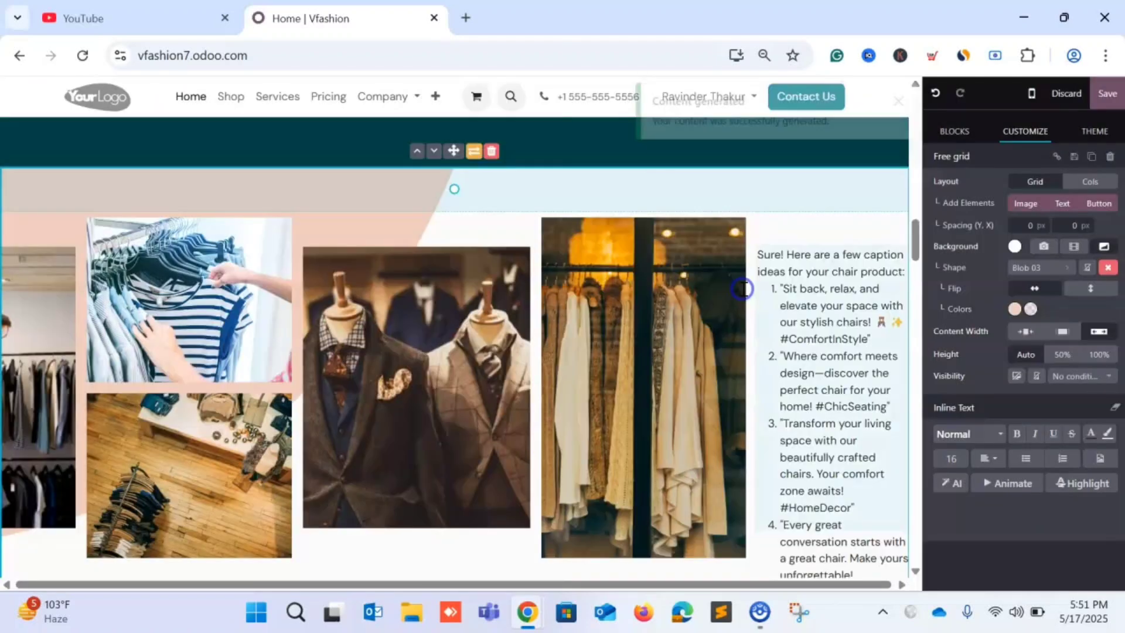
click(851, 310)
click(868, 228)
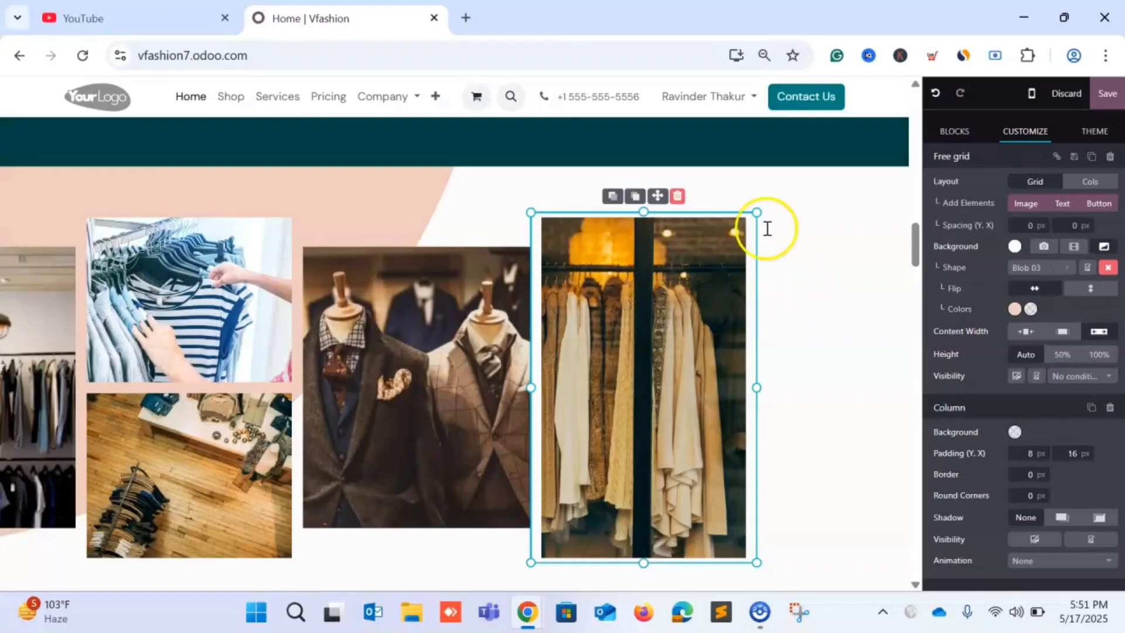
Save the homepage, reopen it in edit mode, and ask to discard unsaved edits.
click(1095, 94)
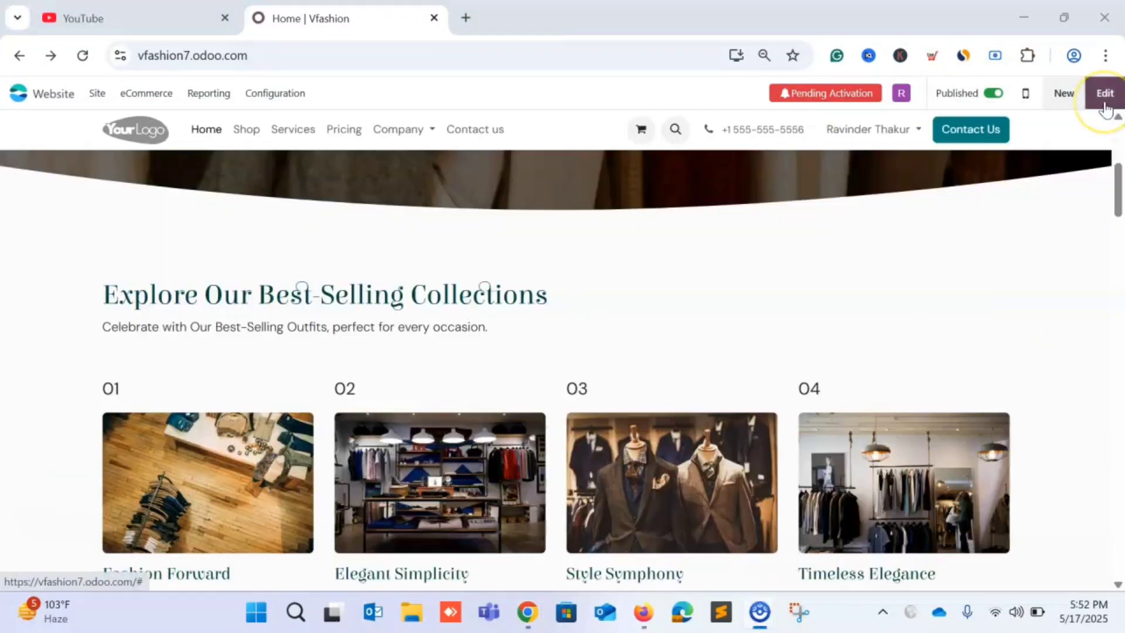
click(1105, 103)
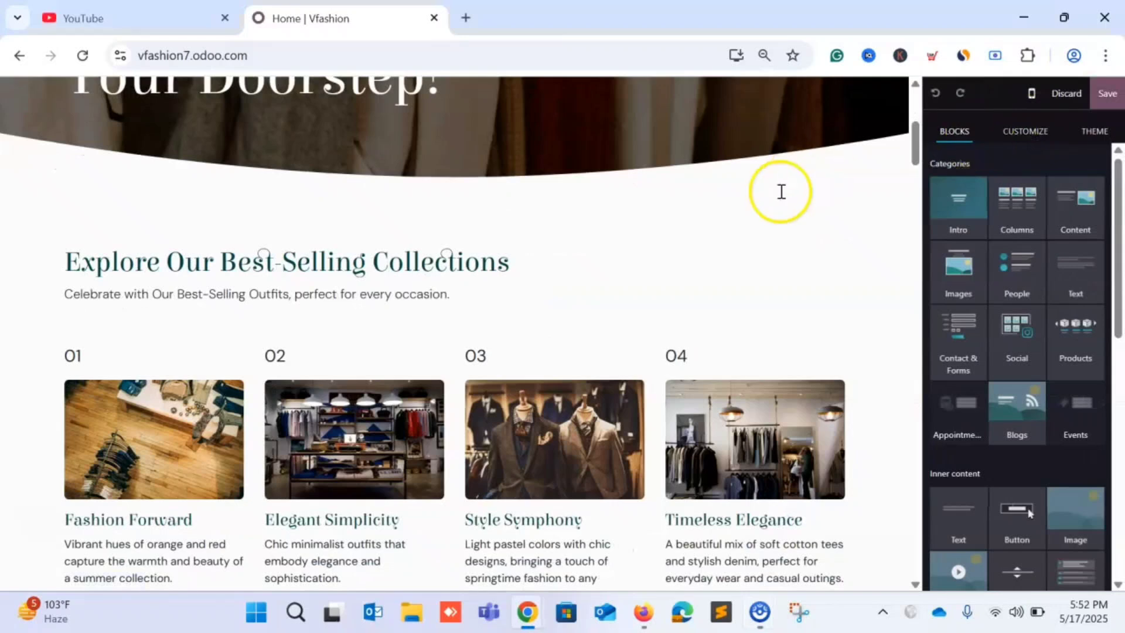
scroll(781, 188, up, 5)
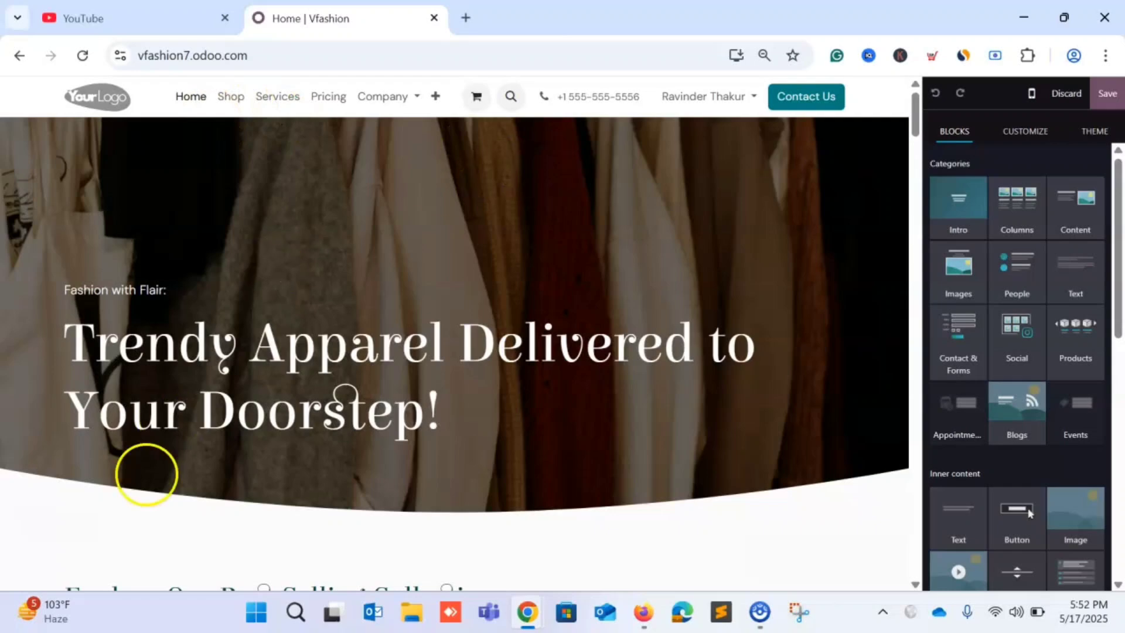
click(1085, 82)
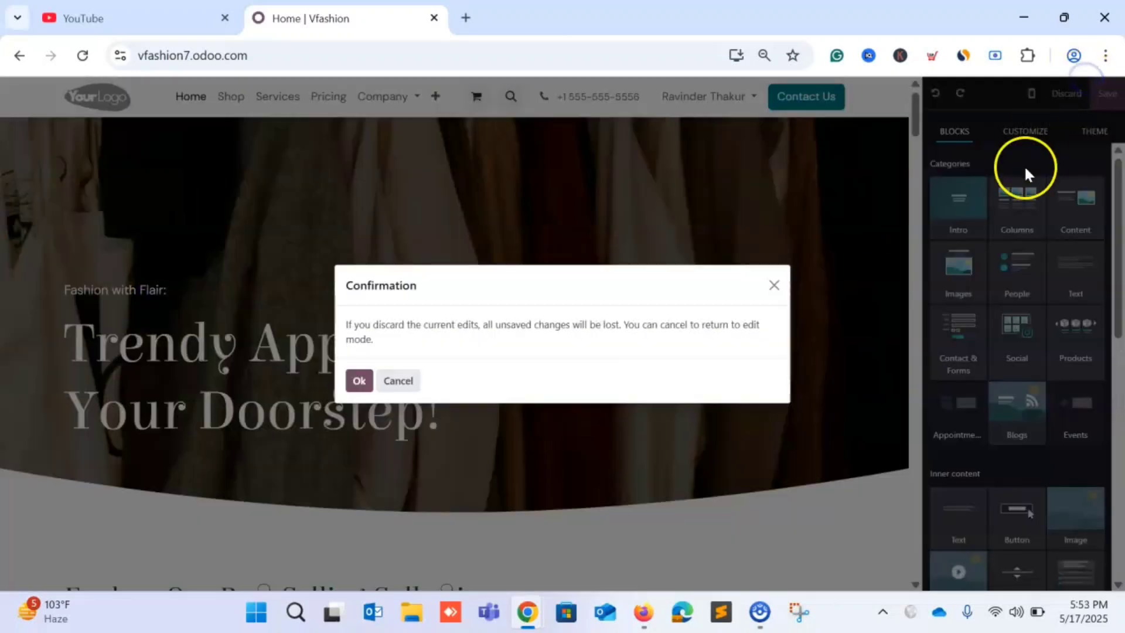
Confirm the discard, then create a new page at /about from the first About template.
click(358, 380)
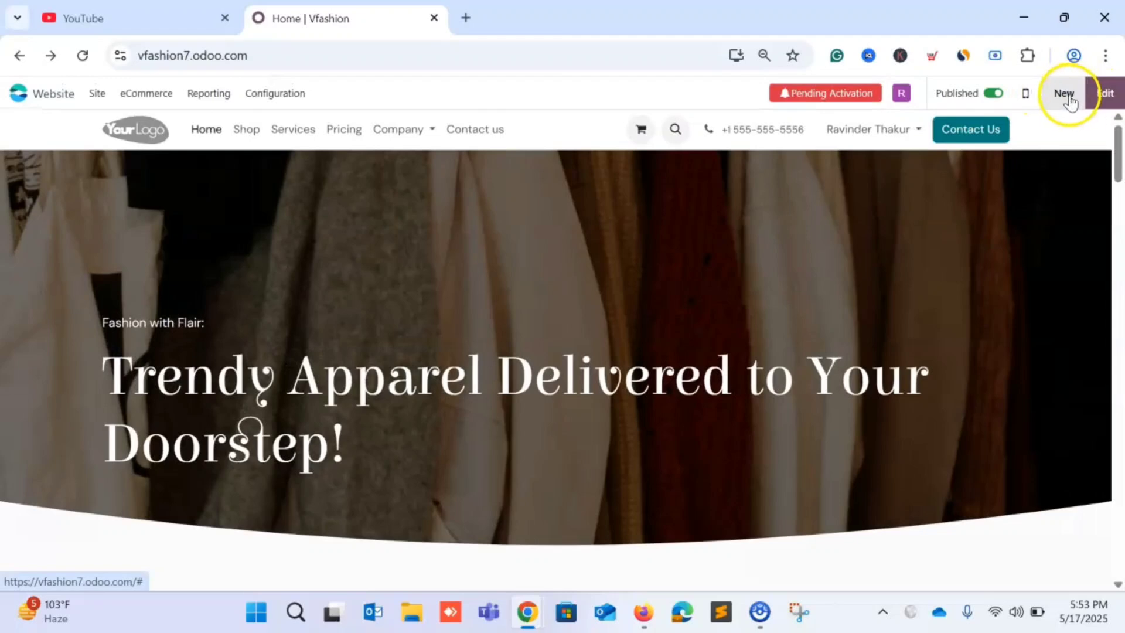
click(1065, 95)
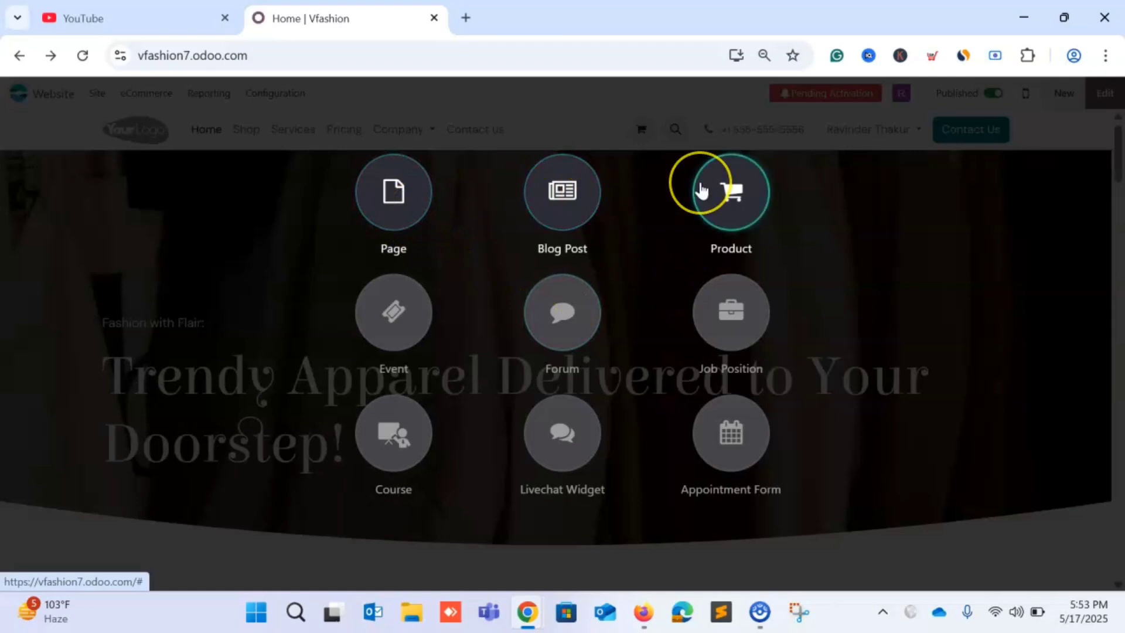
click(392, 205)
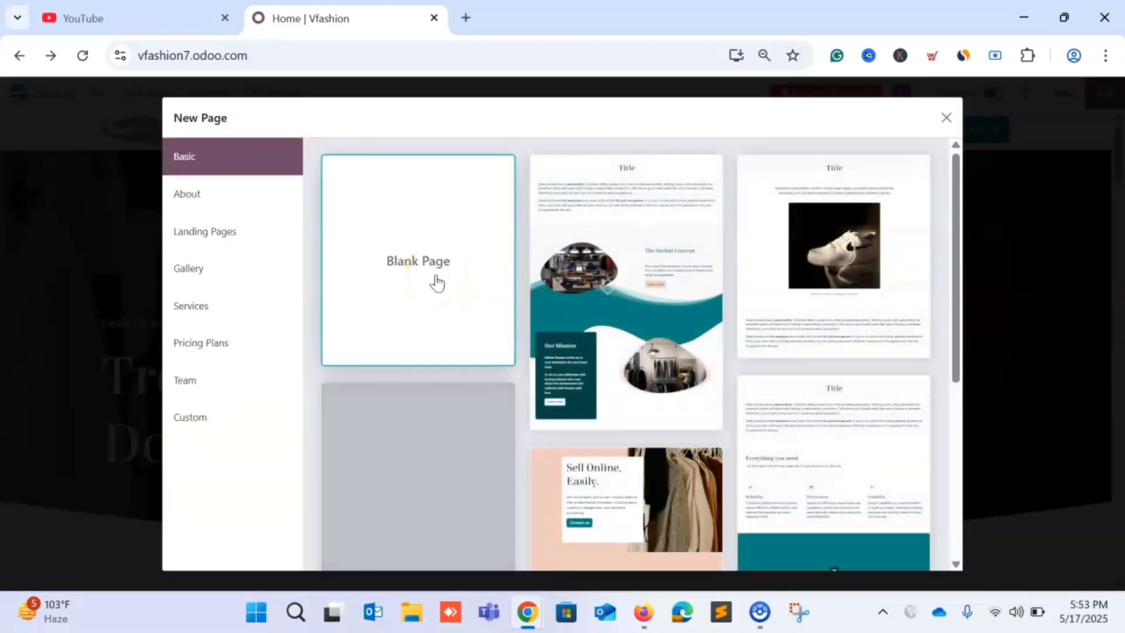
scroll(436, 282, down, 5)
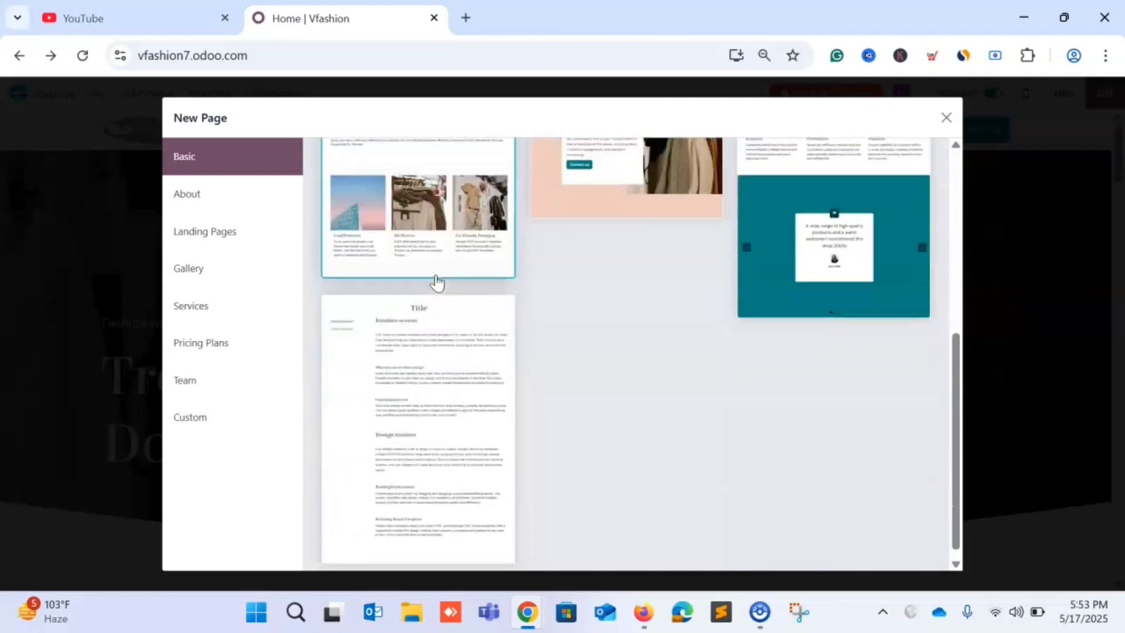
scroll(436, 283, up, 5)
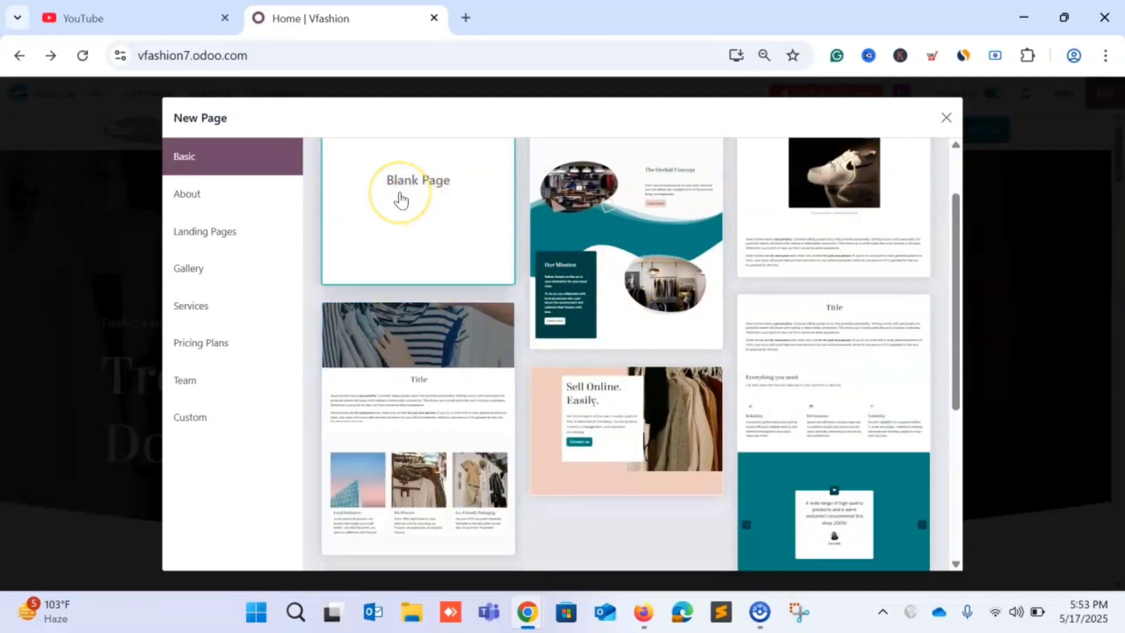
click(220, 200)
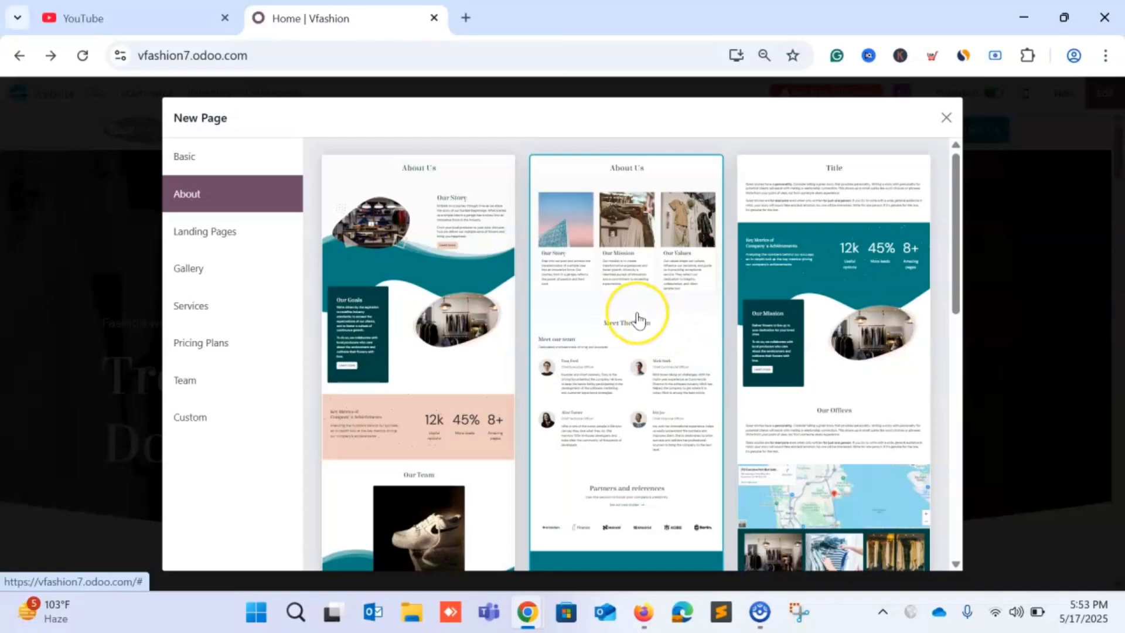
click(480, 313)
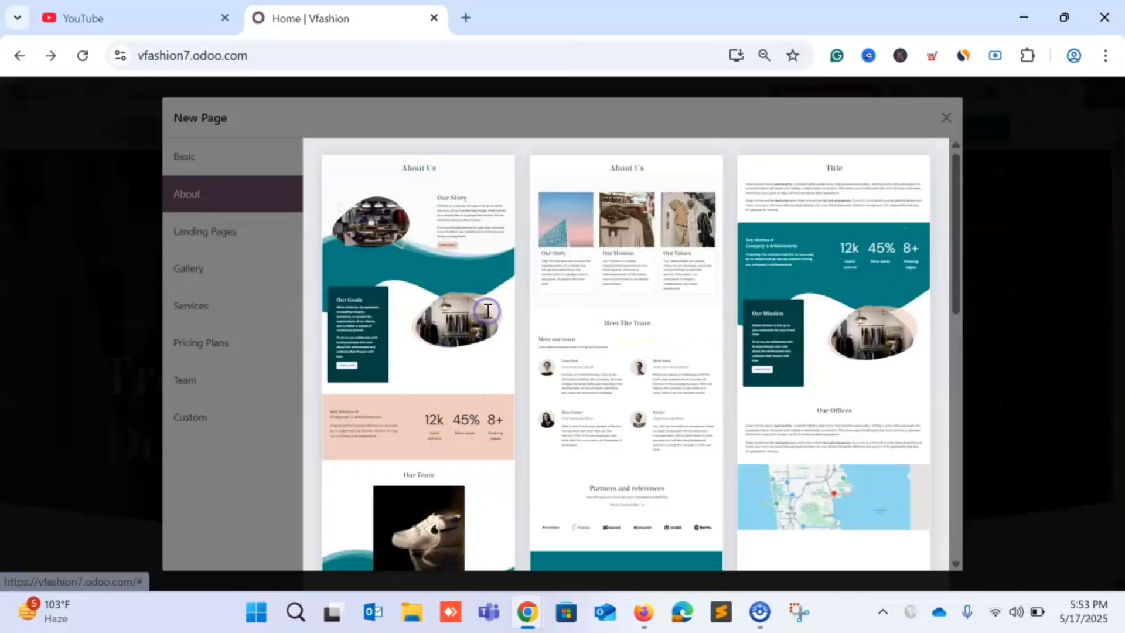
click(375, 398)
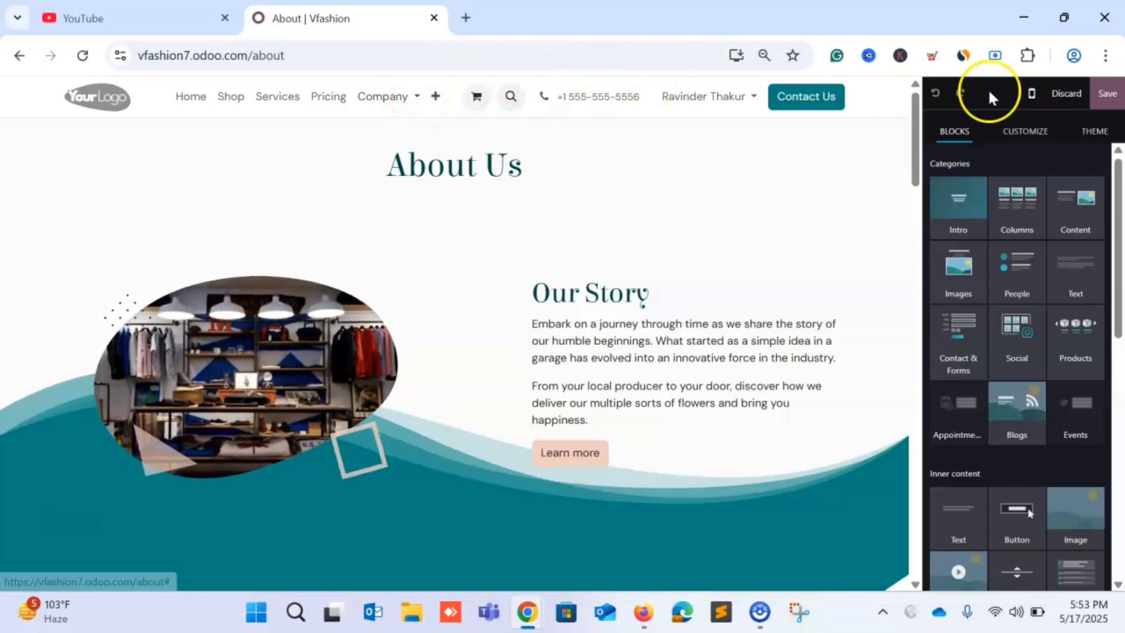
Save the About page and scroll through it to check the finished layout.
click(1108, 100)
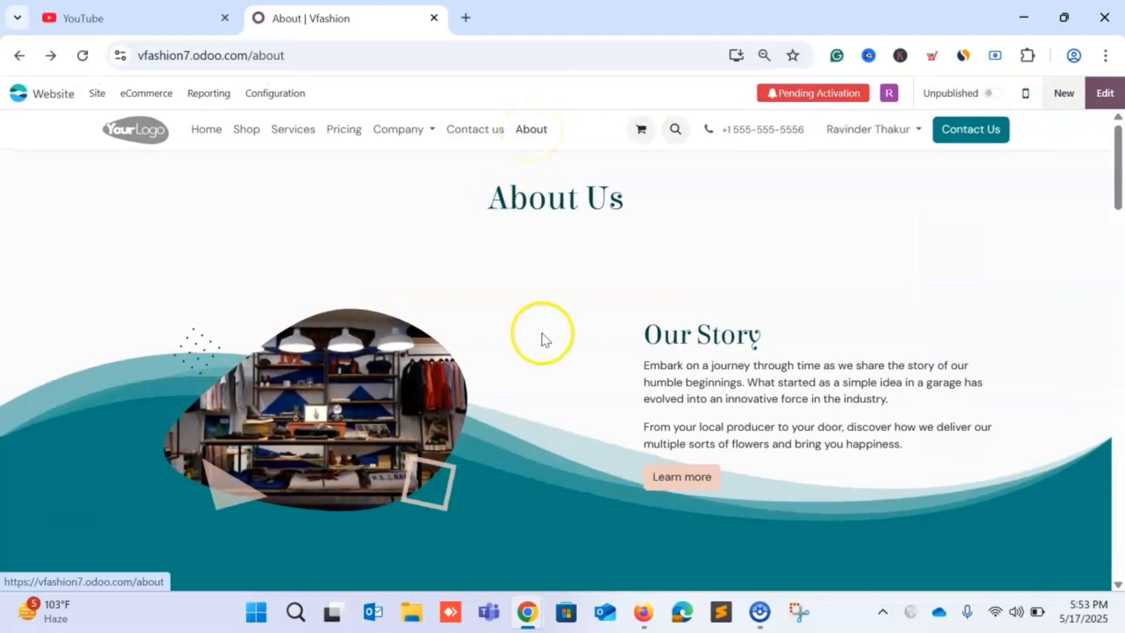
scroll(540, 334, down, 15)
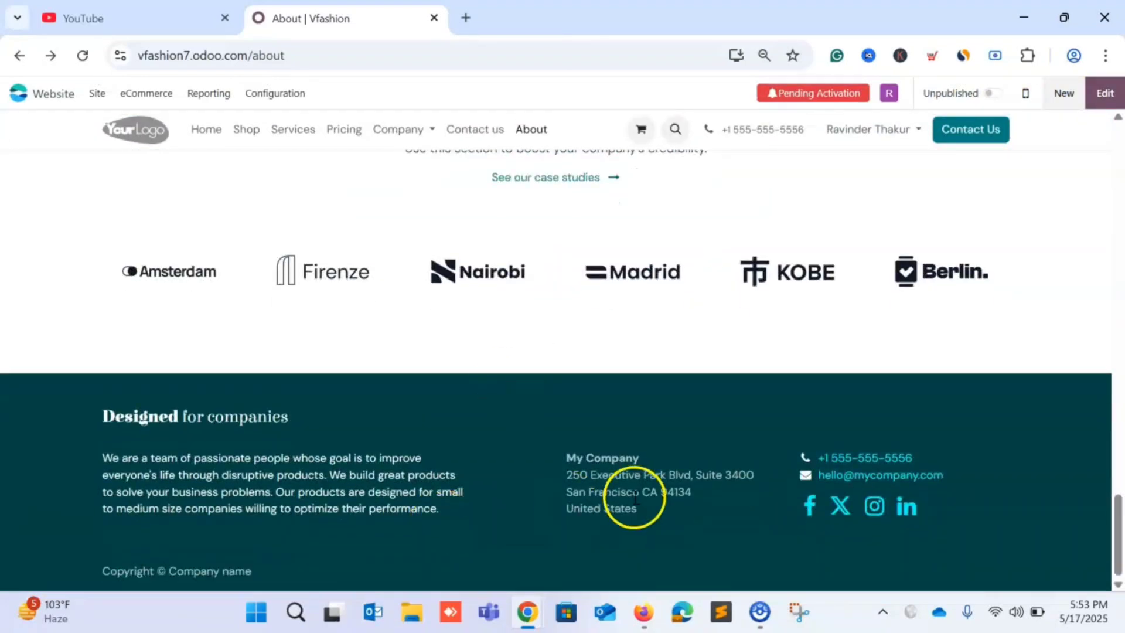
scroll(550, 451, up, 15)
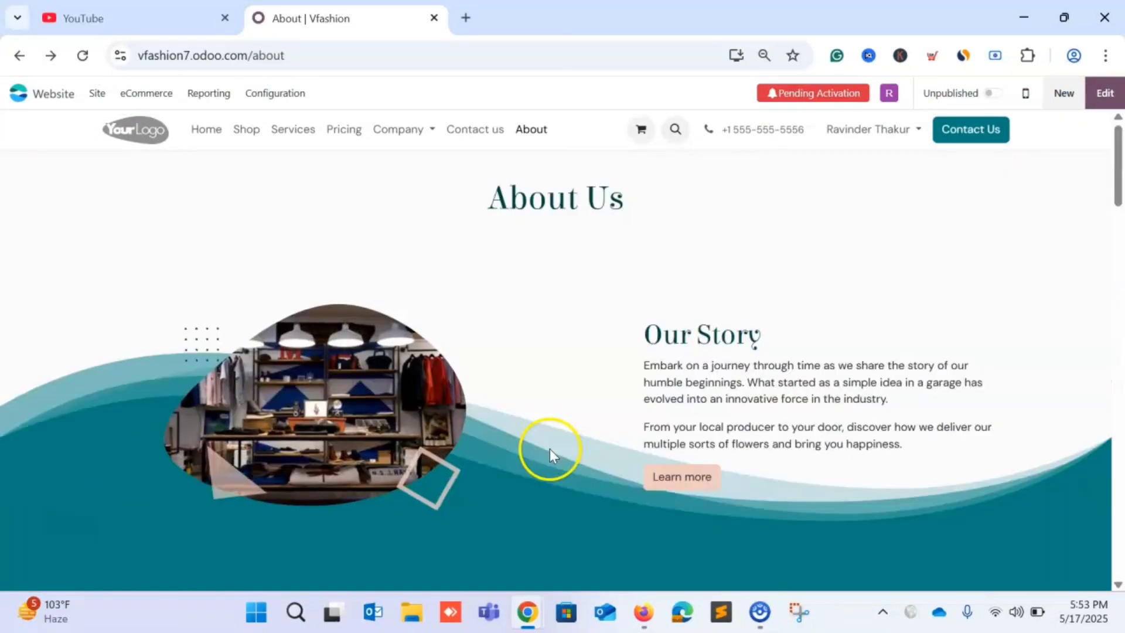
Start a new website product named Sneakers.
click(1064, 93)
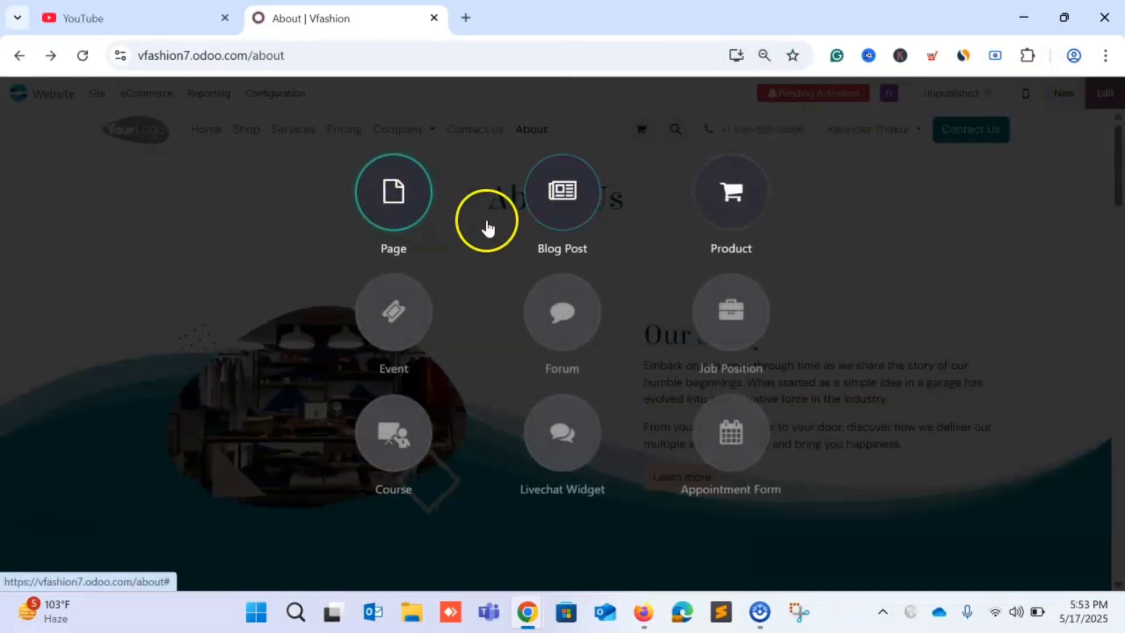
click(707, 200)
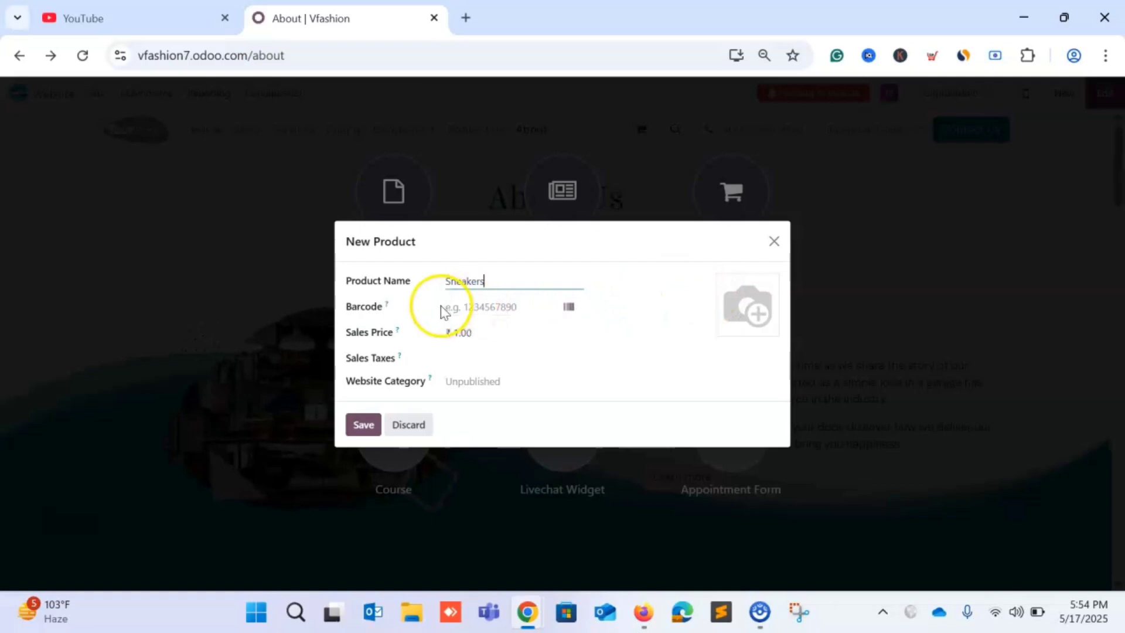
click(484, 306)
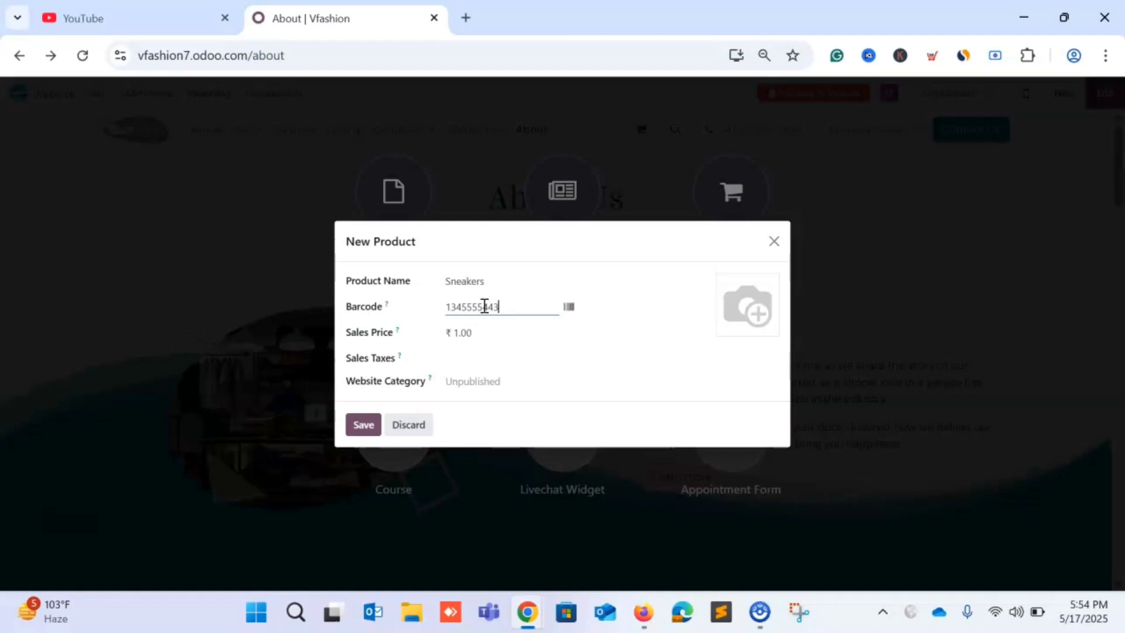
click(568, 308)
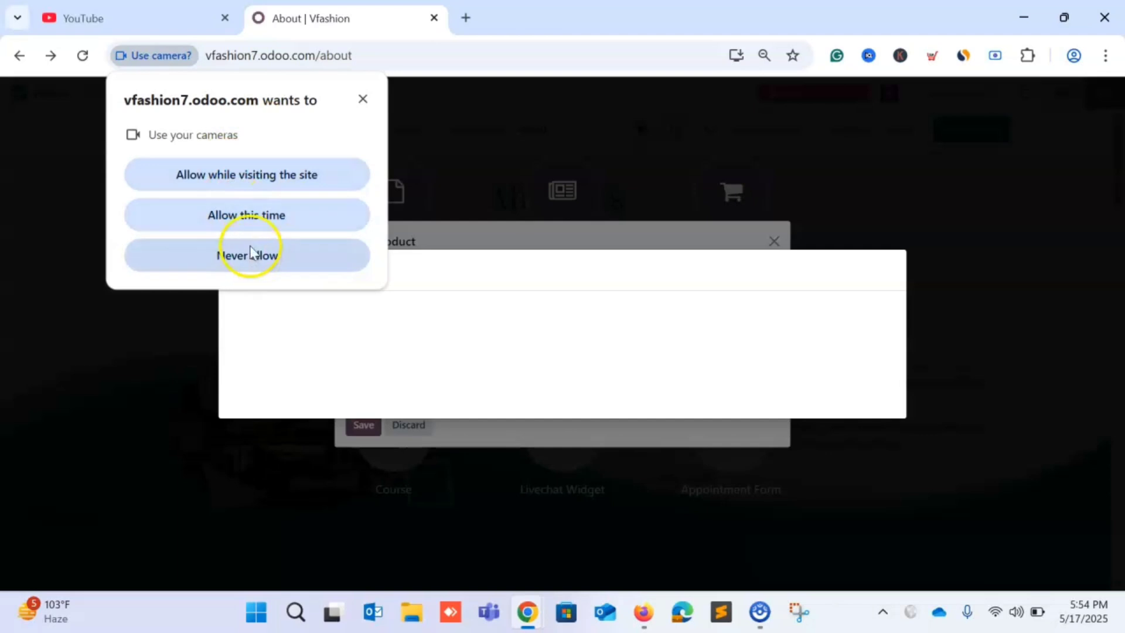
click(219, 184)
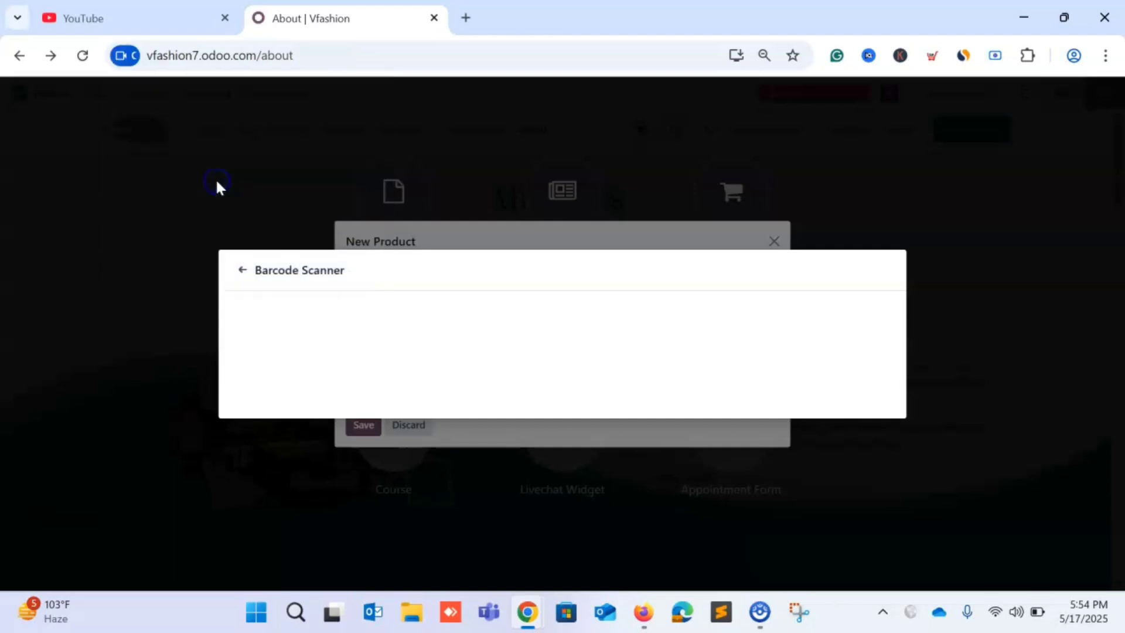
click(242, 271)
click(204, 376)
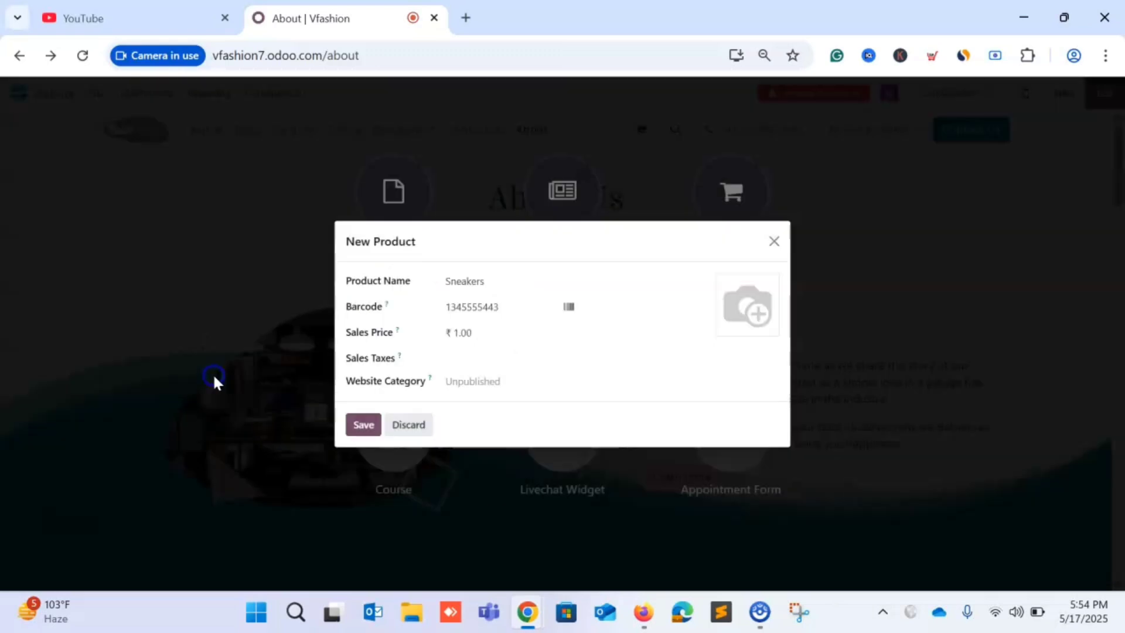
click(568, 308)
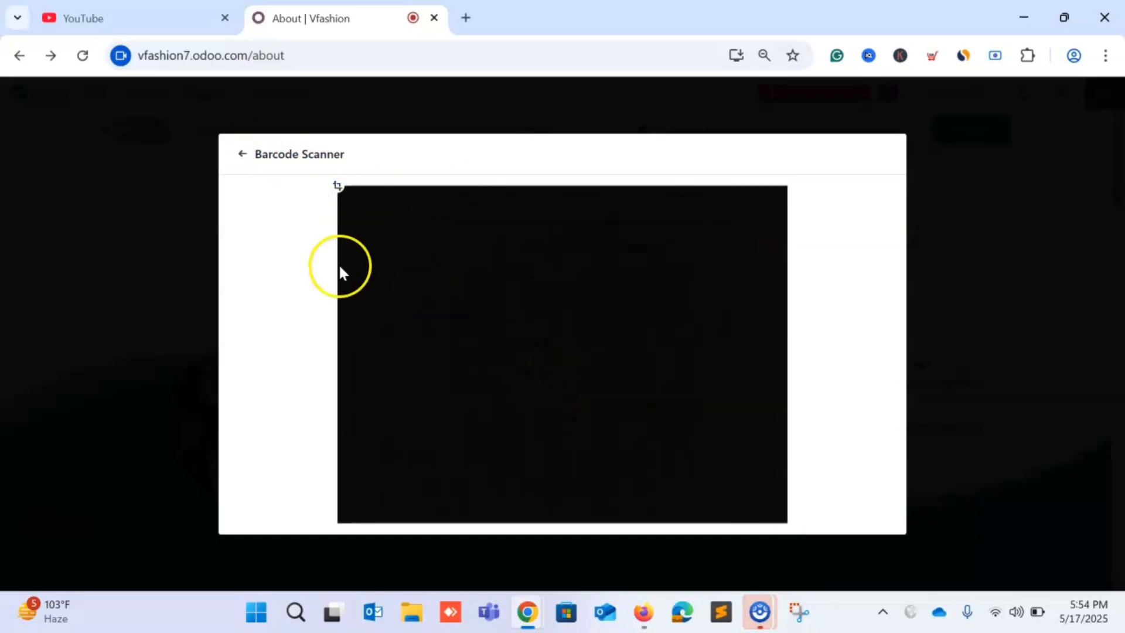
click(242, 155)
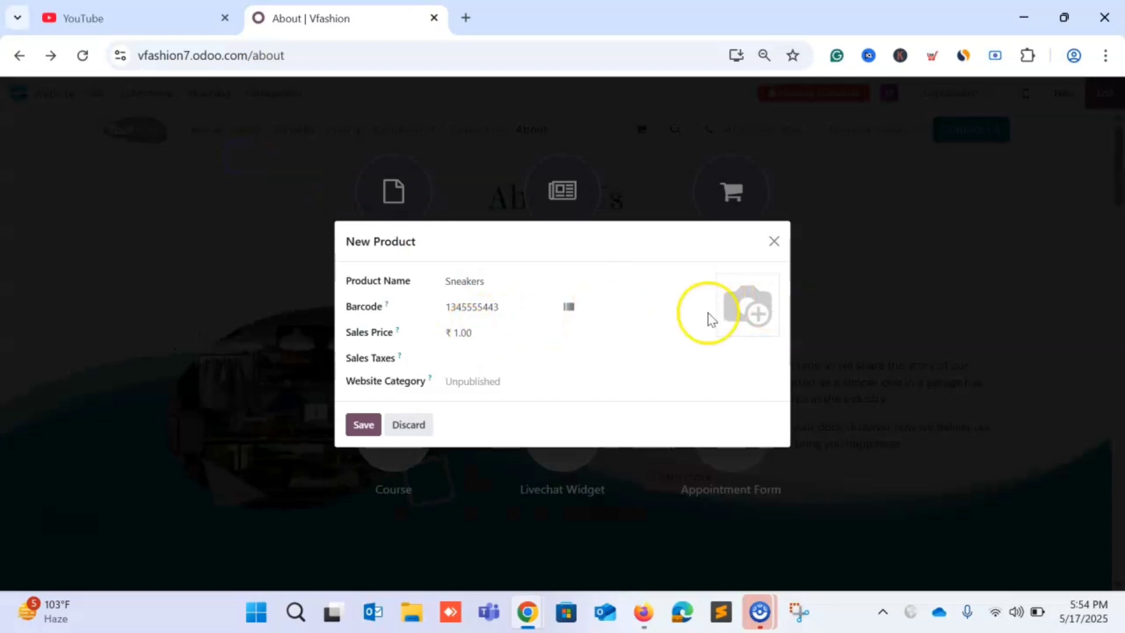
click(765, 305)
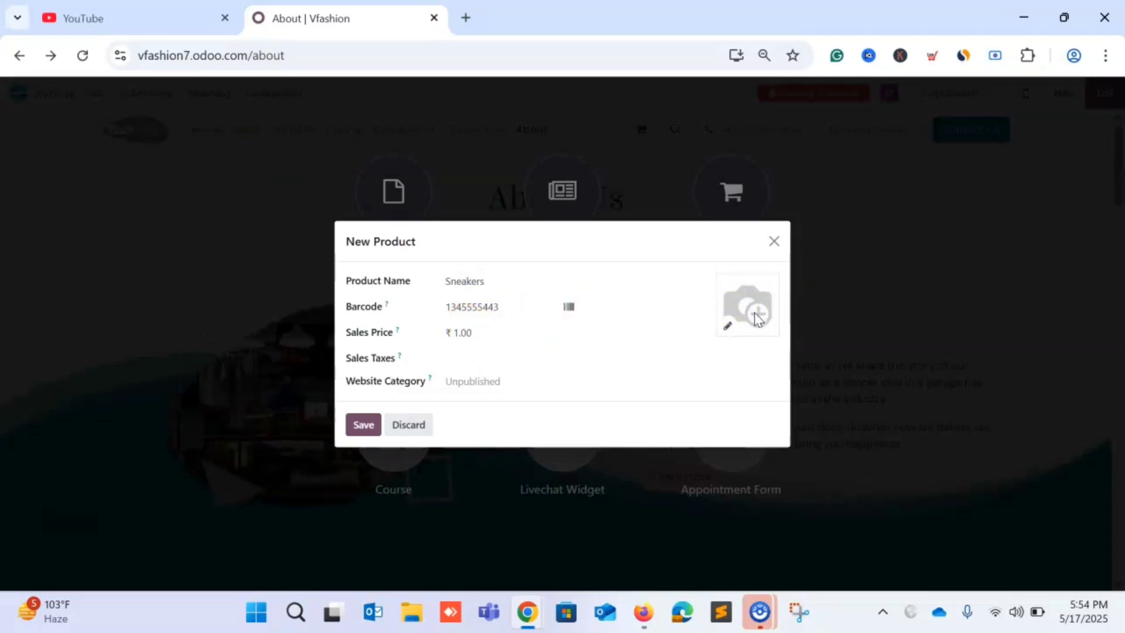
click(728, 327)
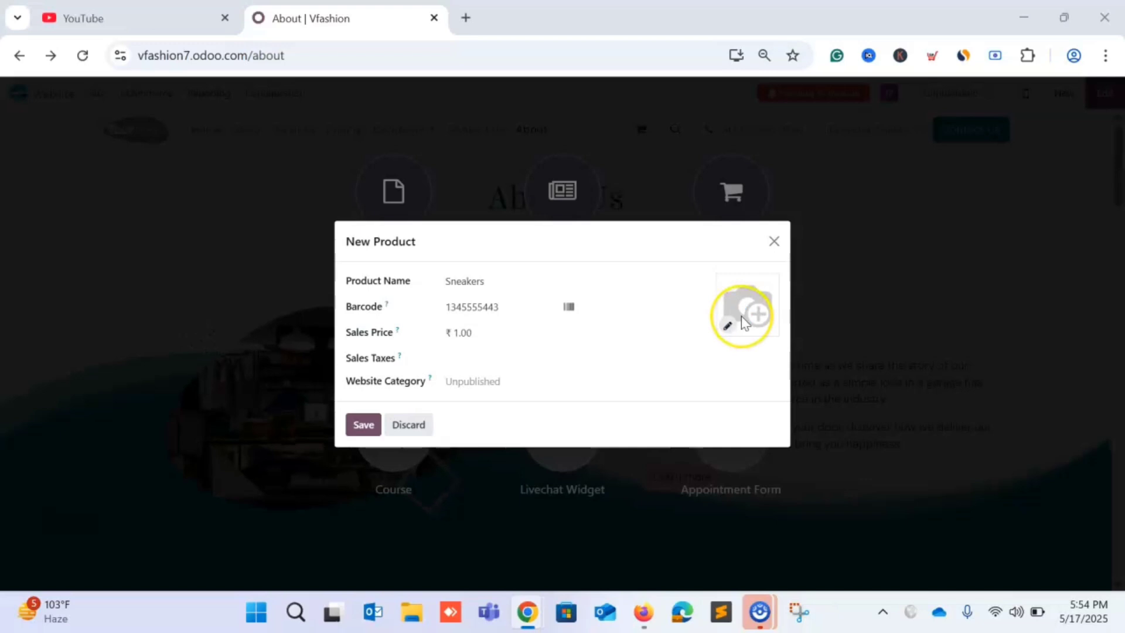
Upload 'Shoes for Men (1)' from Downloads > Images as the Sneakers product image.
click(743, 322)
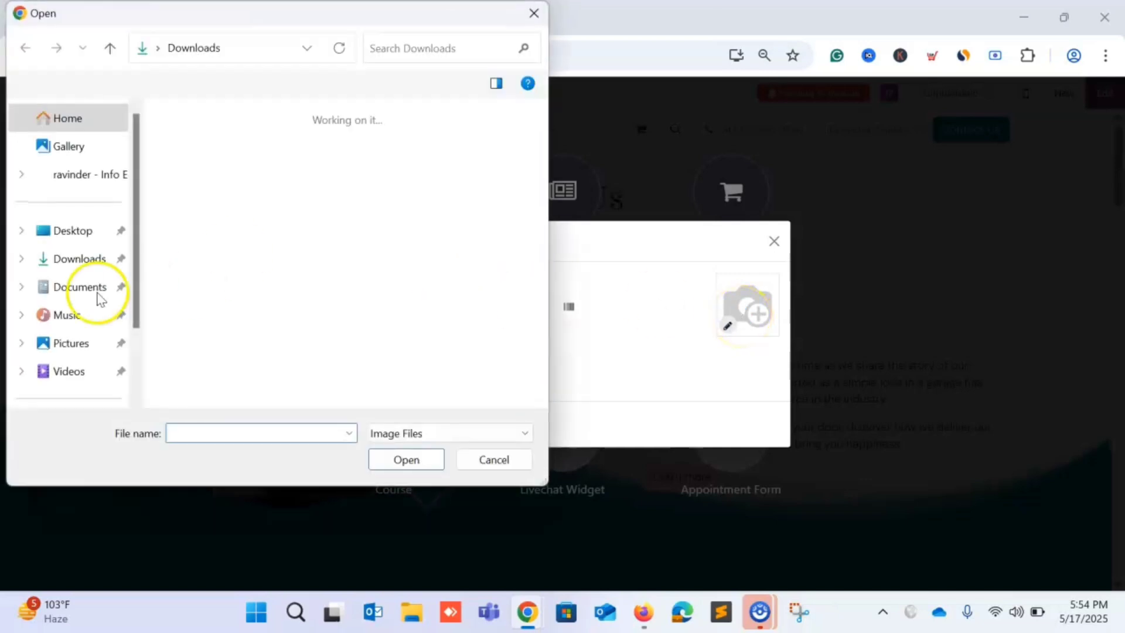
double_click(204, 164)
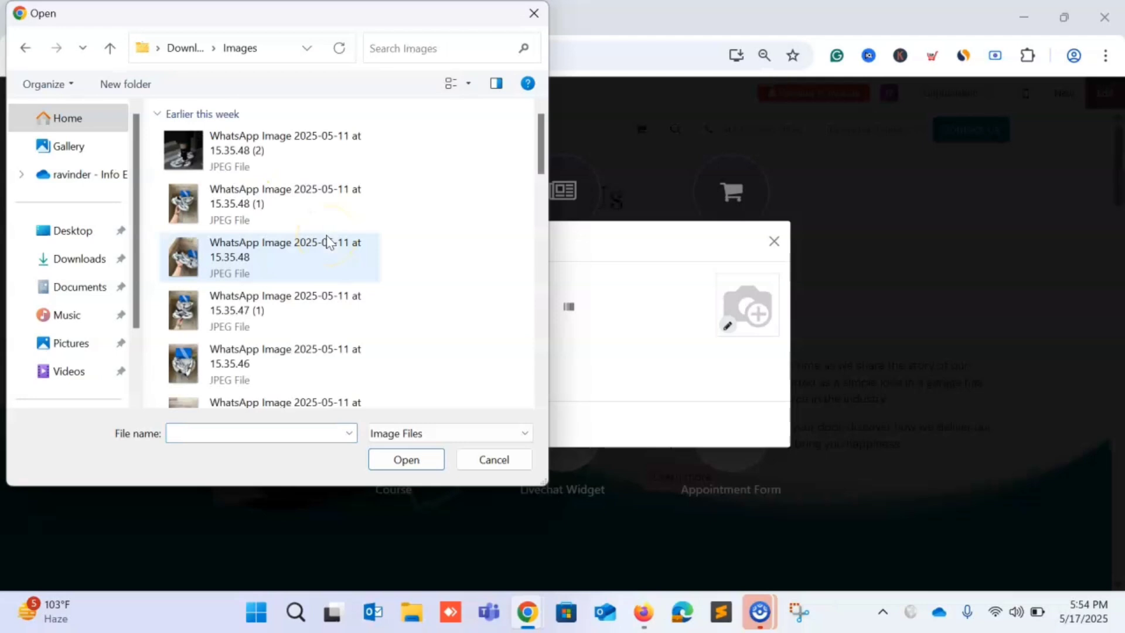
scroll(228, 158, down, 1)
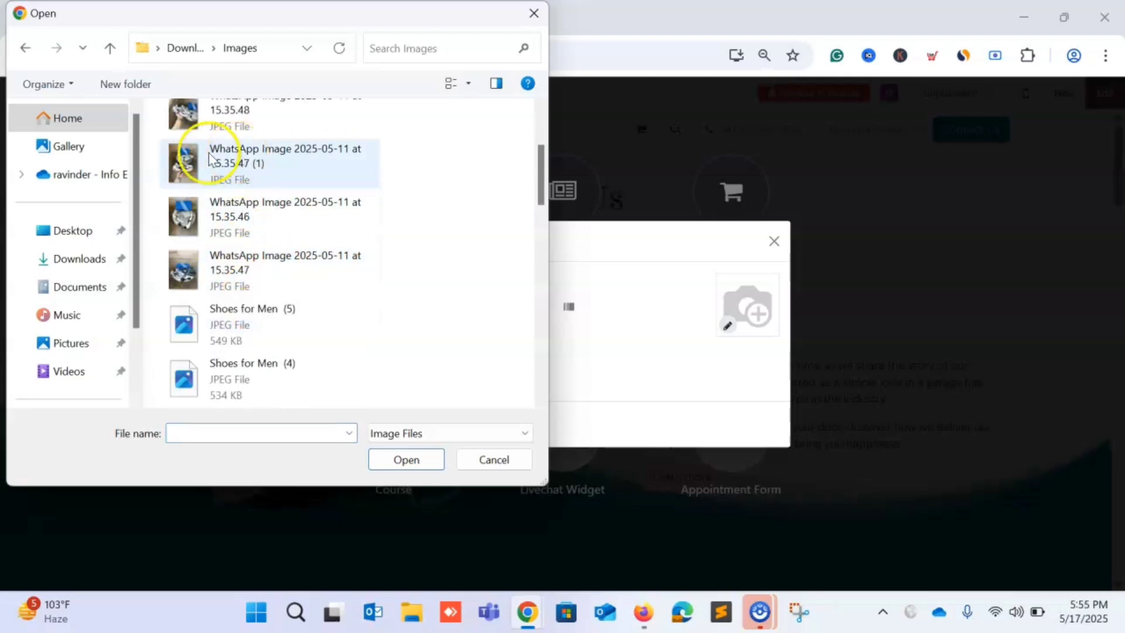
scroll(251, 326, down, 5)
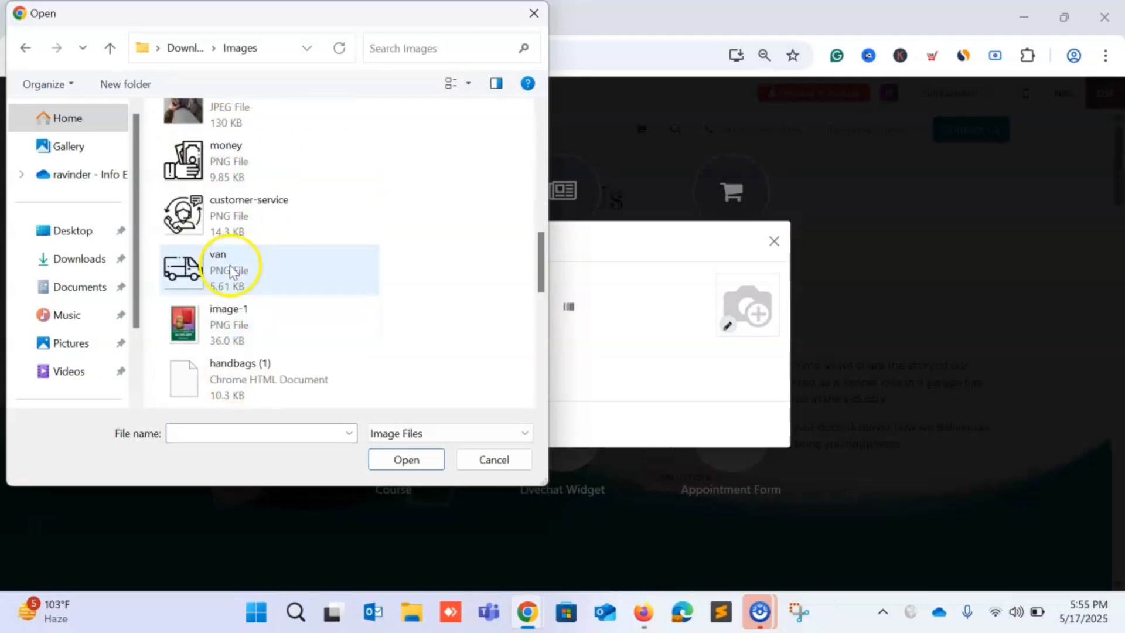
scroll(238, 258, up, 6)
scroll(230, 287, down, 4)
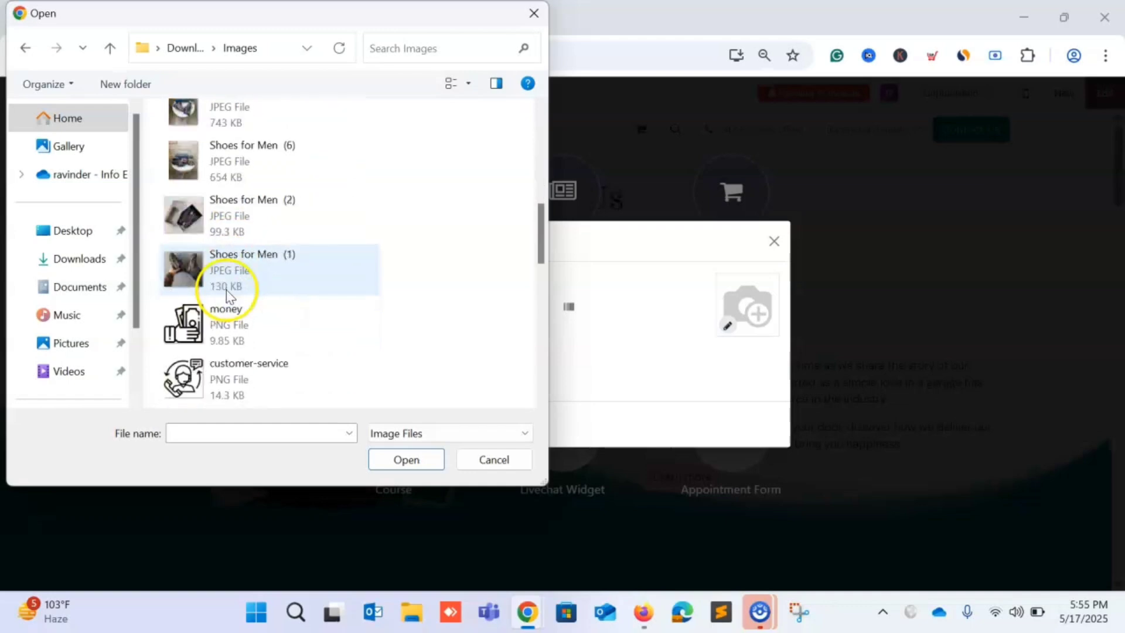
click(237, 268)
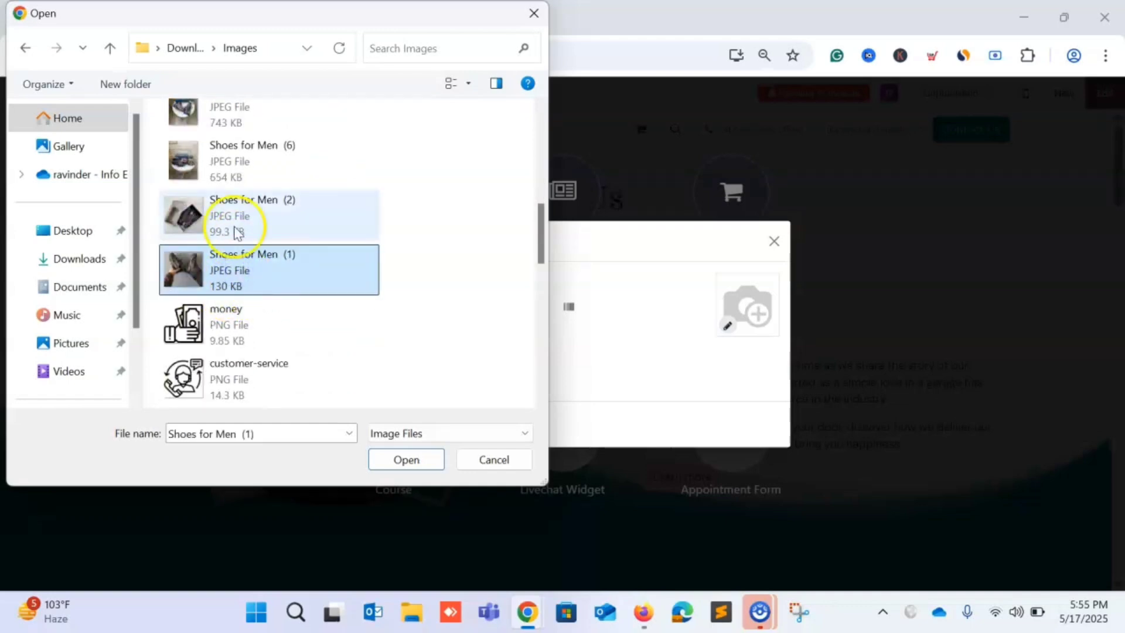
click(238, 231)
click(225, 253)
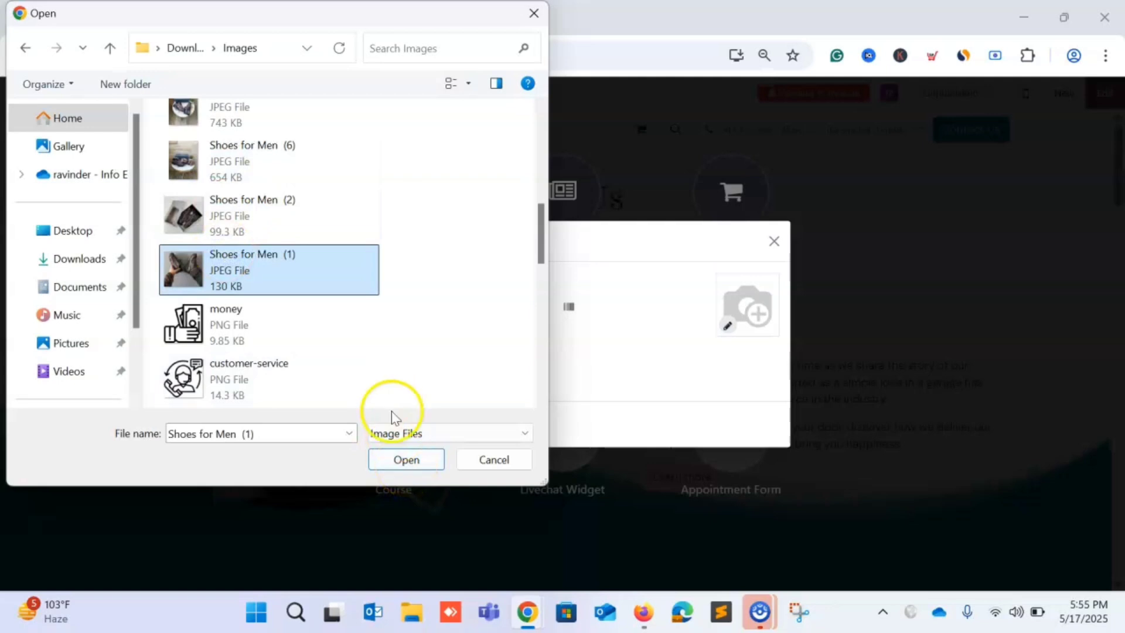
click(402, 459)
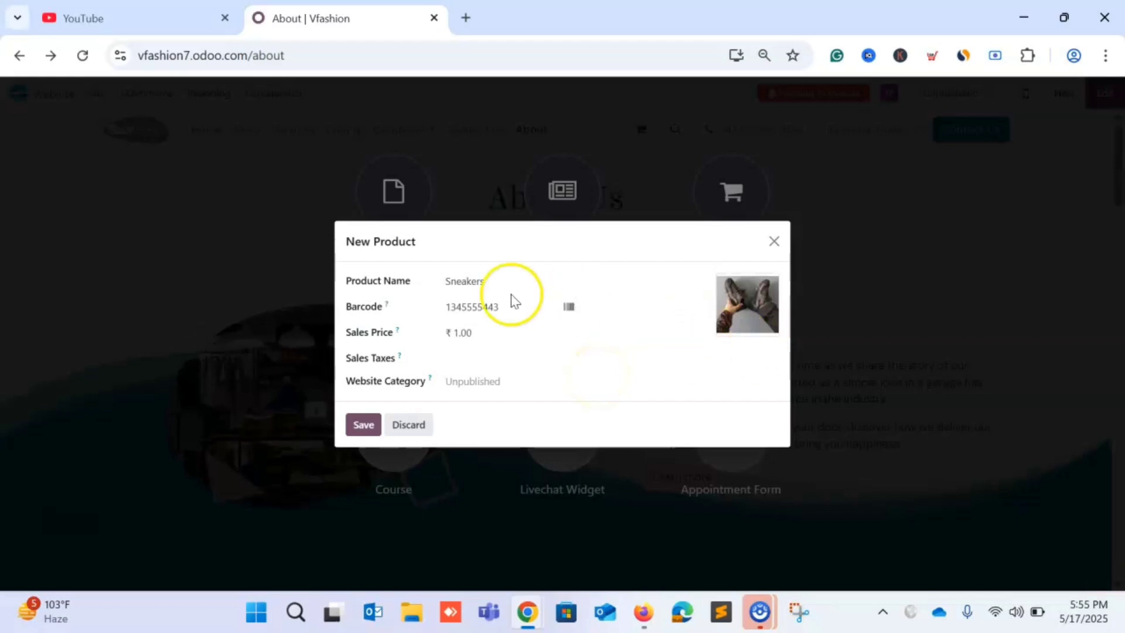
Set the Sneakers sales price to 2,099 and leave the sales tax empty.
click(479, 330)
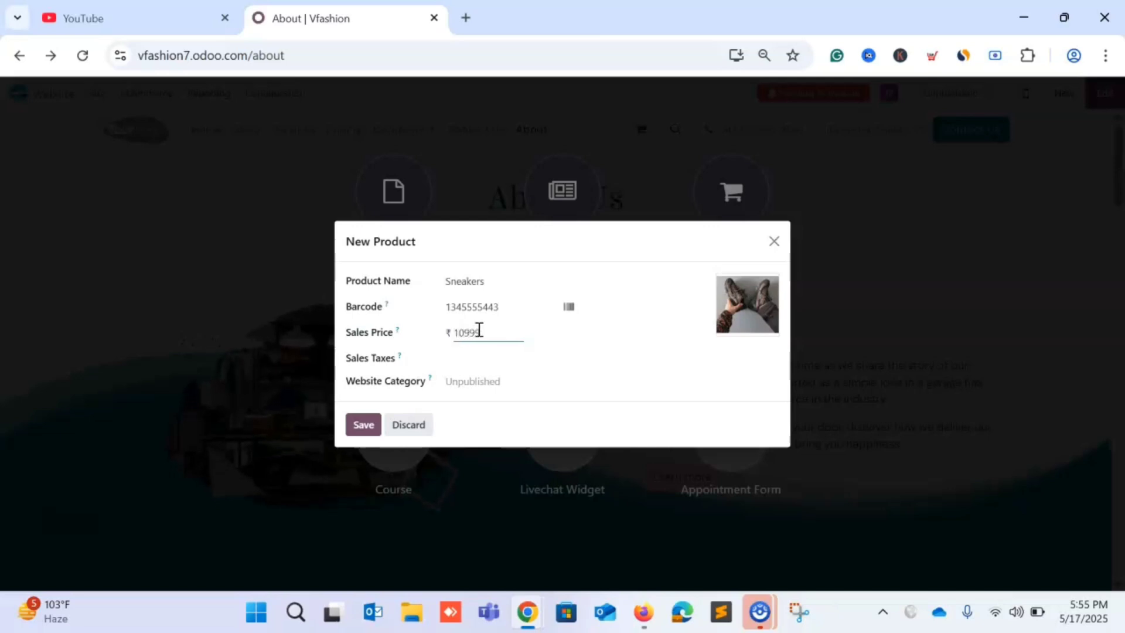
click(488, 356)
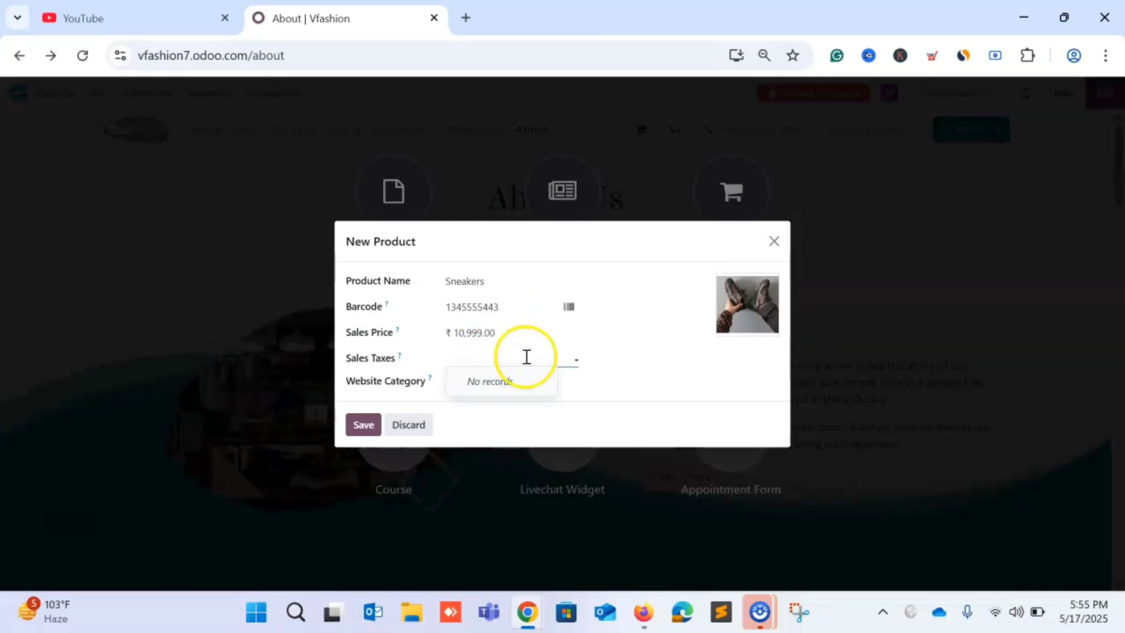
click(510, 333)
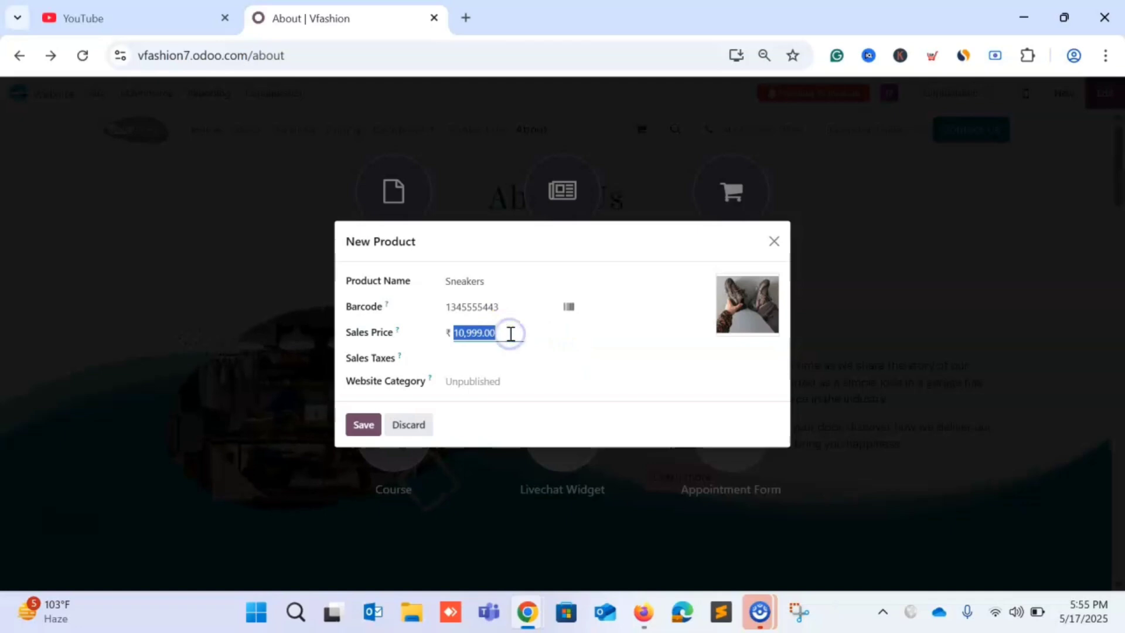
text(2099)
click(538, 351)
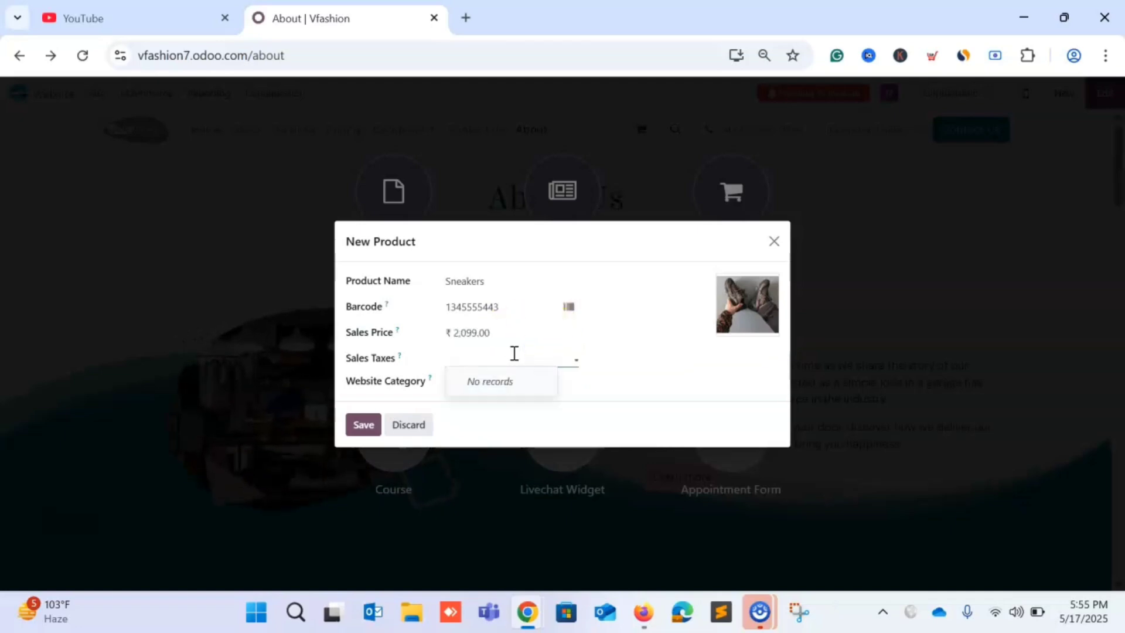
click(578, 359)
click(575, 358)
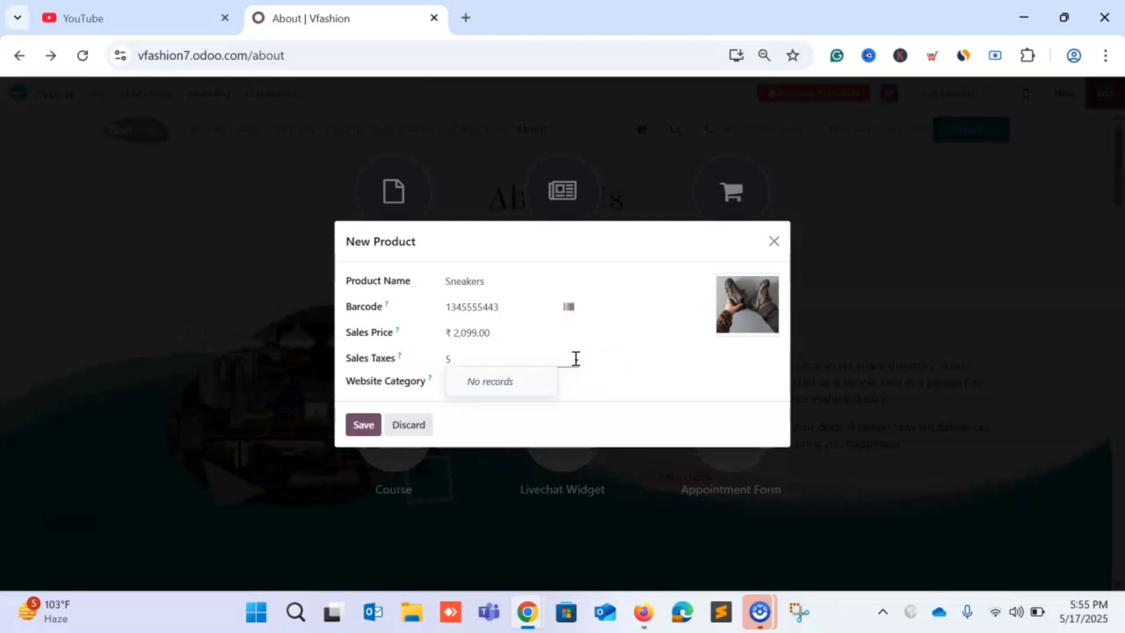
click(625, 381)
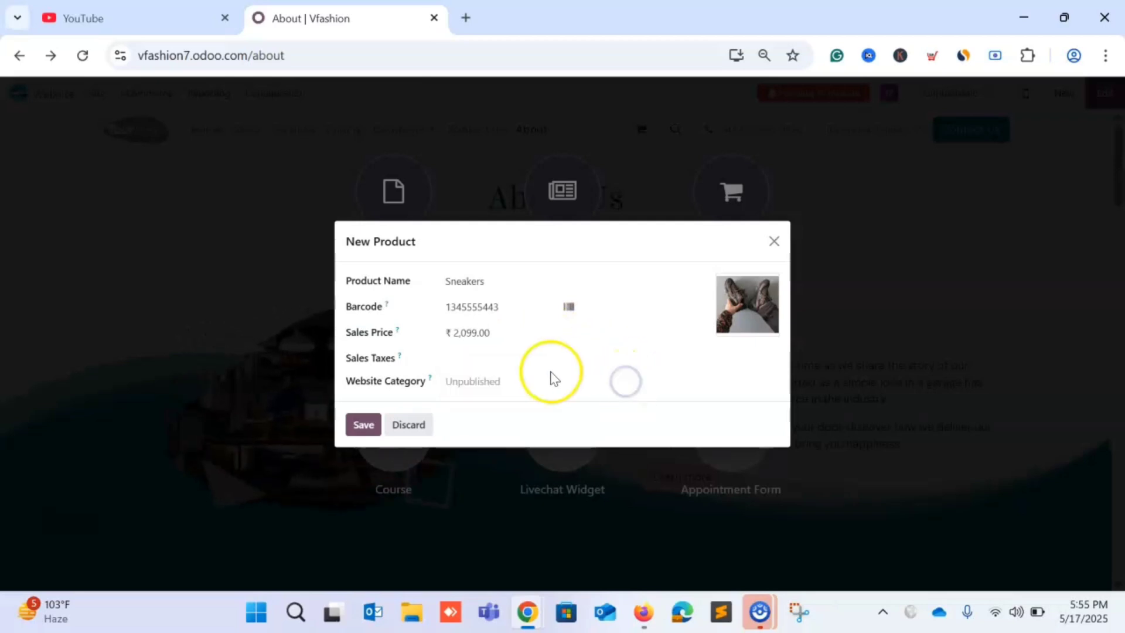
Assign Sneakers to the Footwear website category and save the product.
click(485, 382)
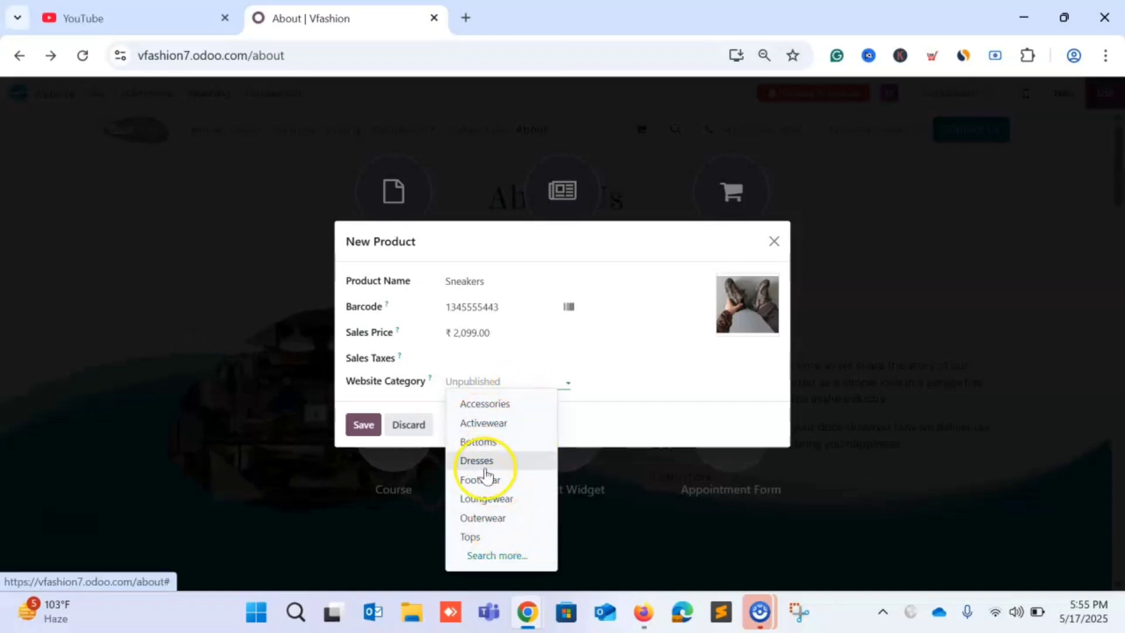
click(502, 480)
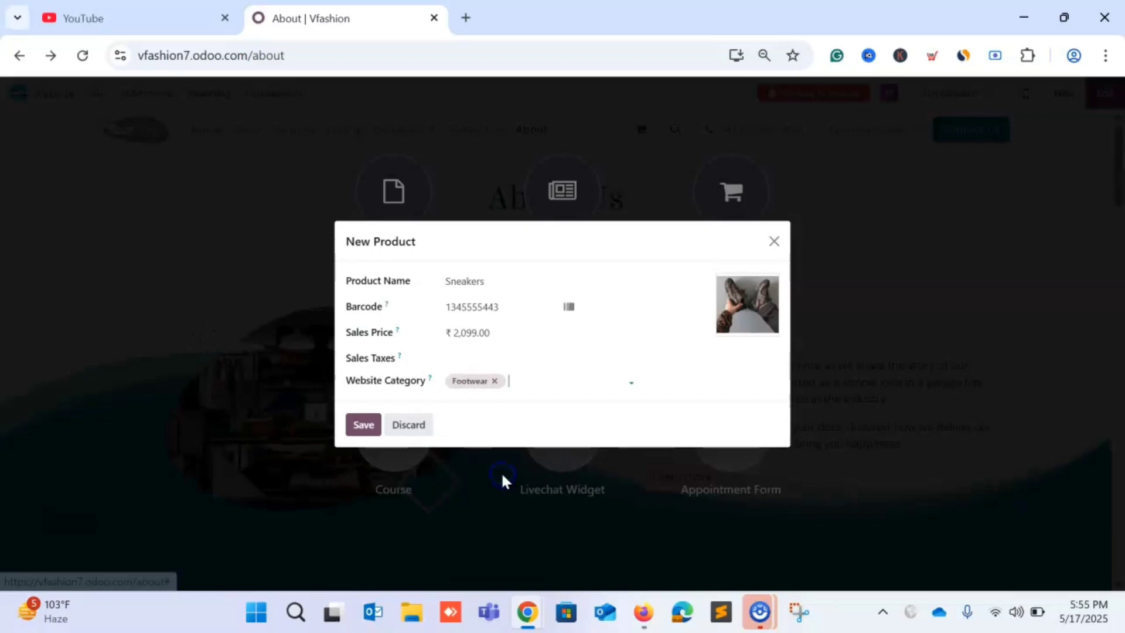
click(365, 425)
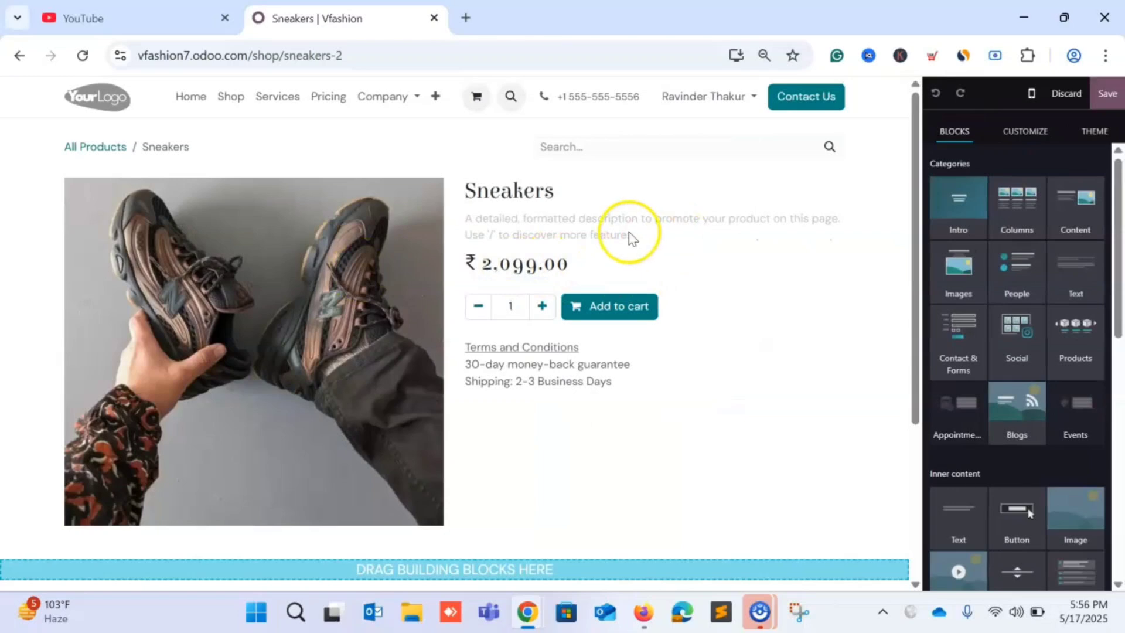
Append 'for Men' to the product title so it reads 'Sneakers for Men'.
click(568, 193)
text(for Me)
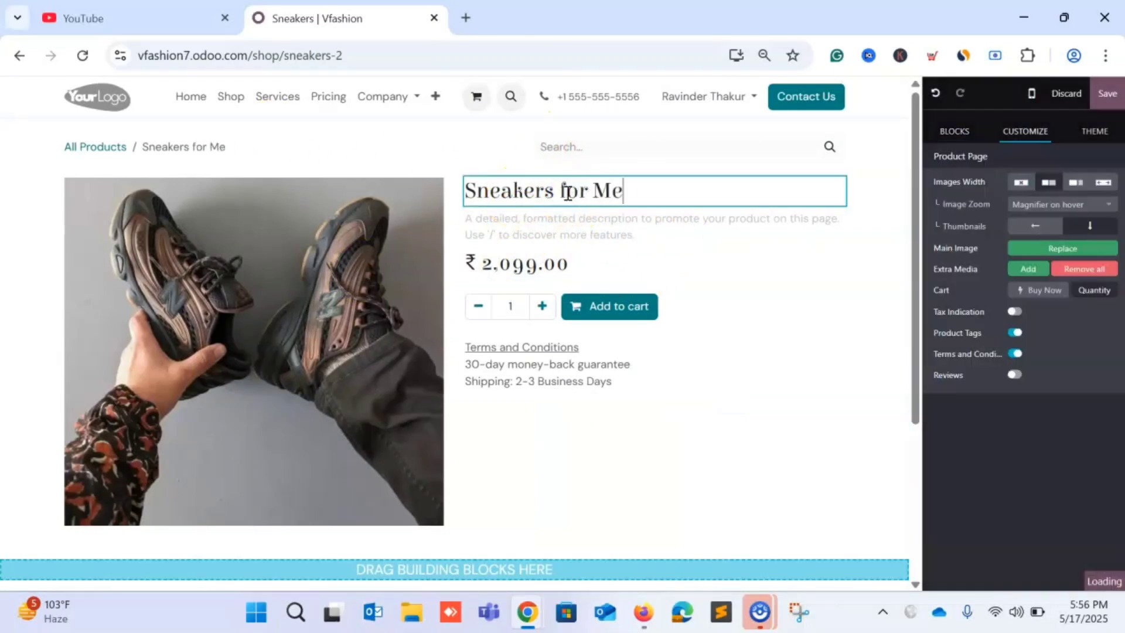
text(n)
click(527, 217)
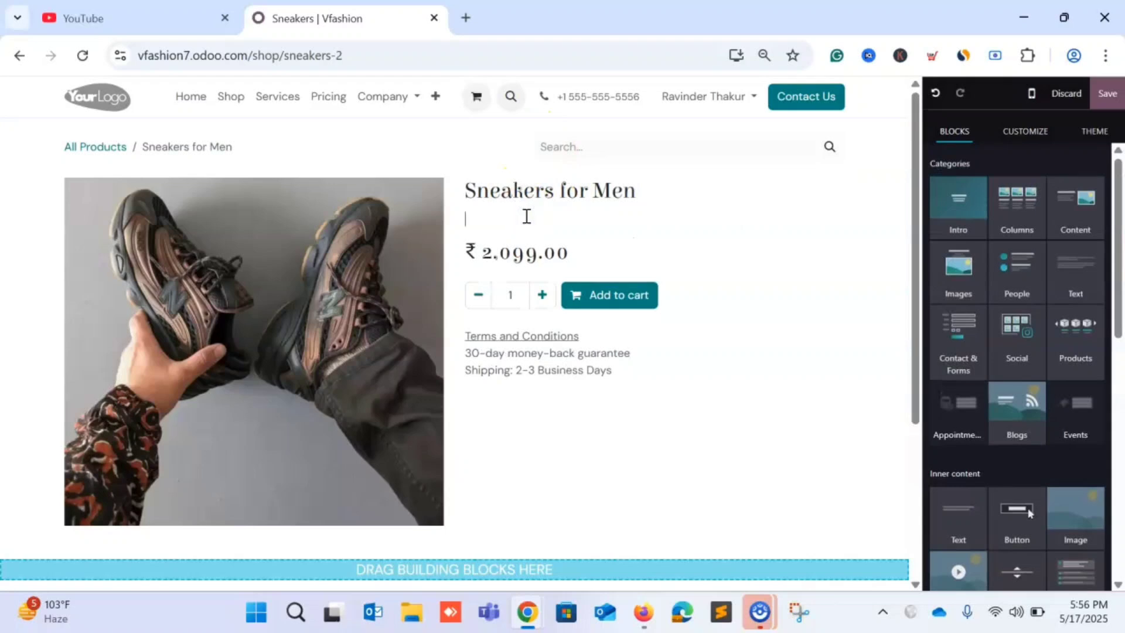
scroll(1018, 334, down, 10)
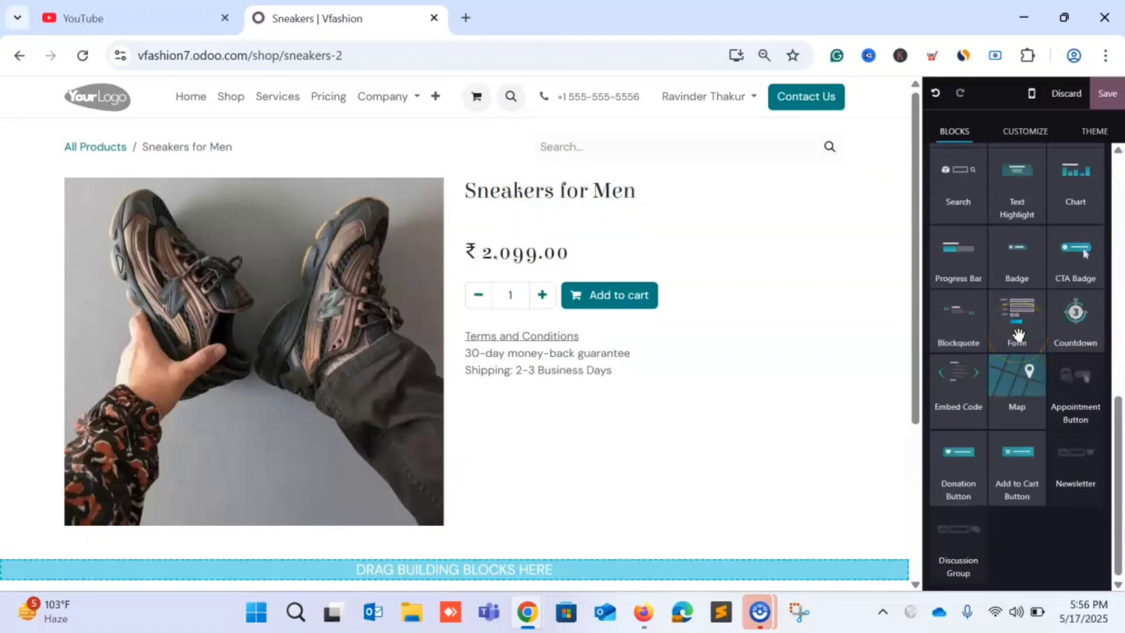
scroll(1020, 335, up, 10)
click(1026, 135)
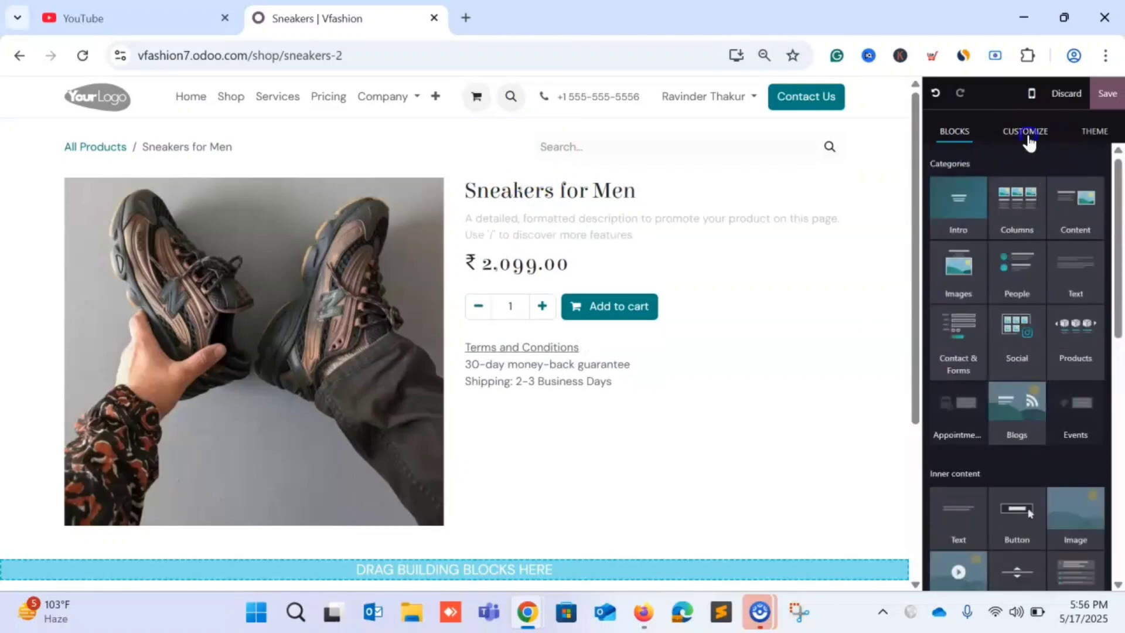
Switch the price's Tax Indication on, then turn it back off.
click(633, 231)
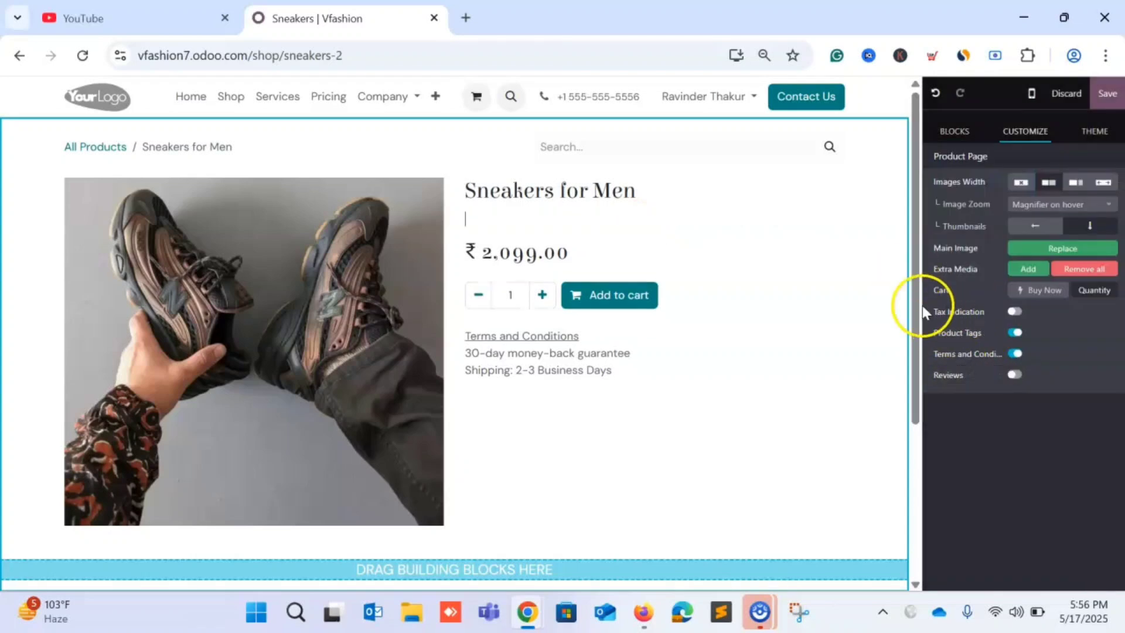
click(1013, 312)
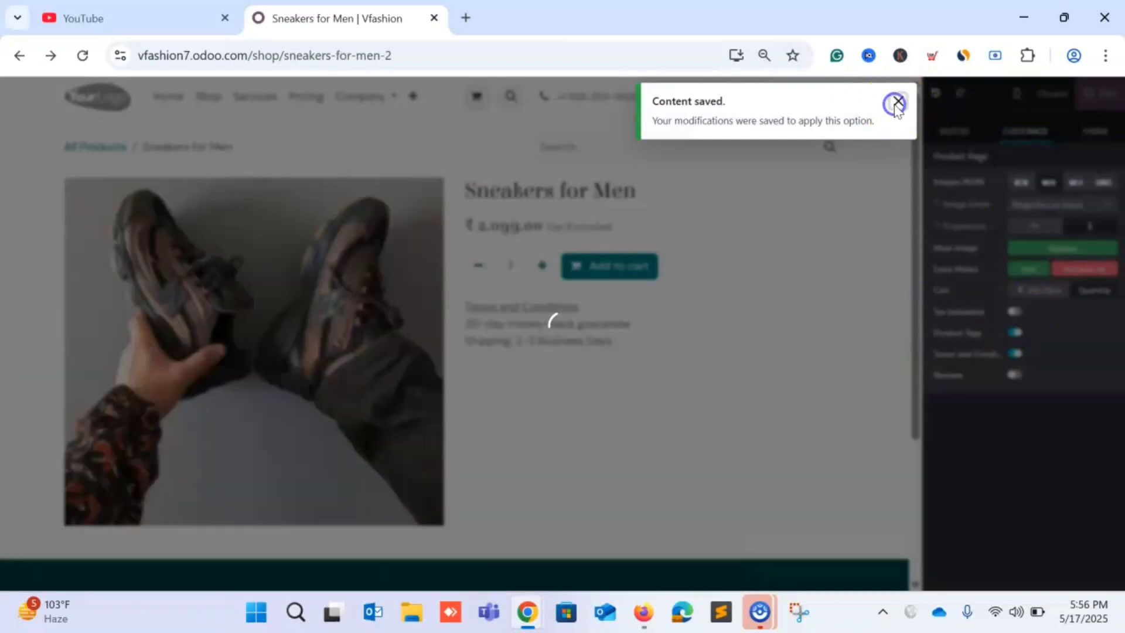
click(898, 103)
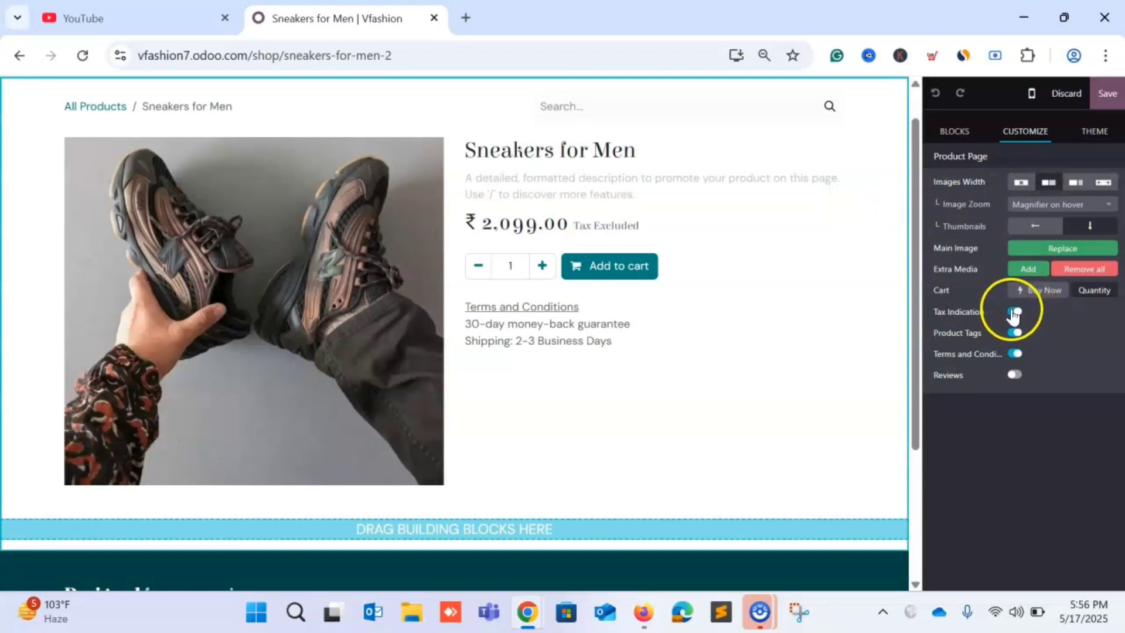
click(1014, 313)
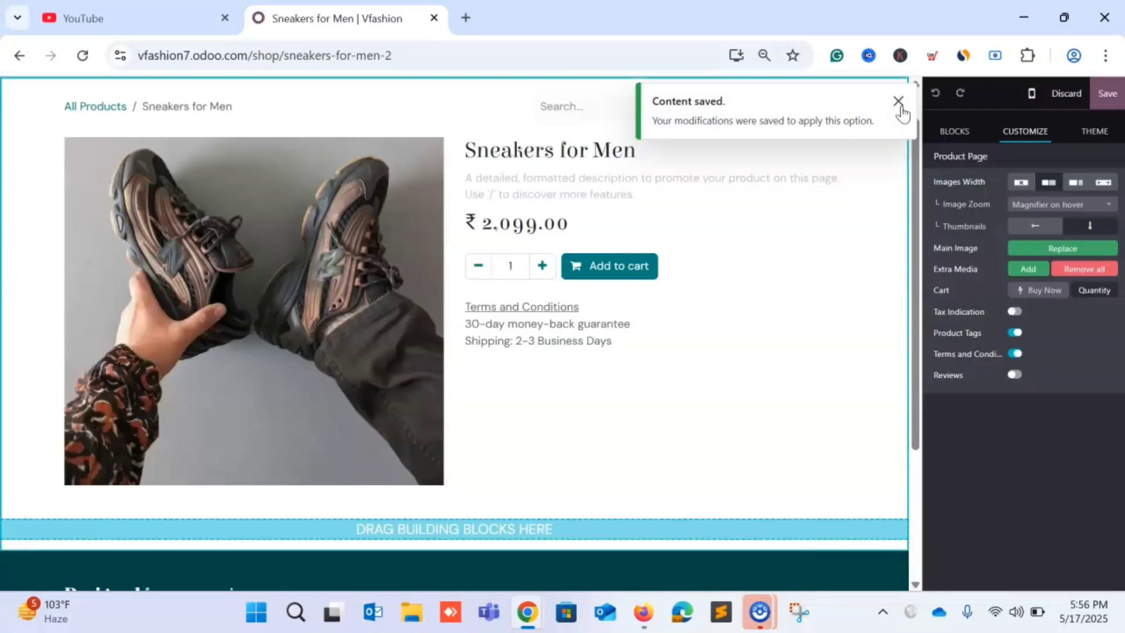
click(898, 102)
Browse through the site-wide Theme settings in the editor panel.
click(1102, 132)
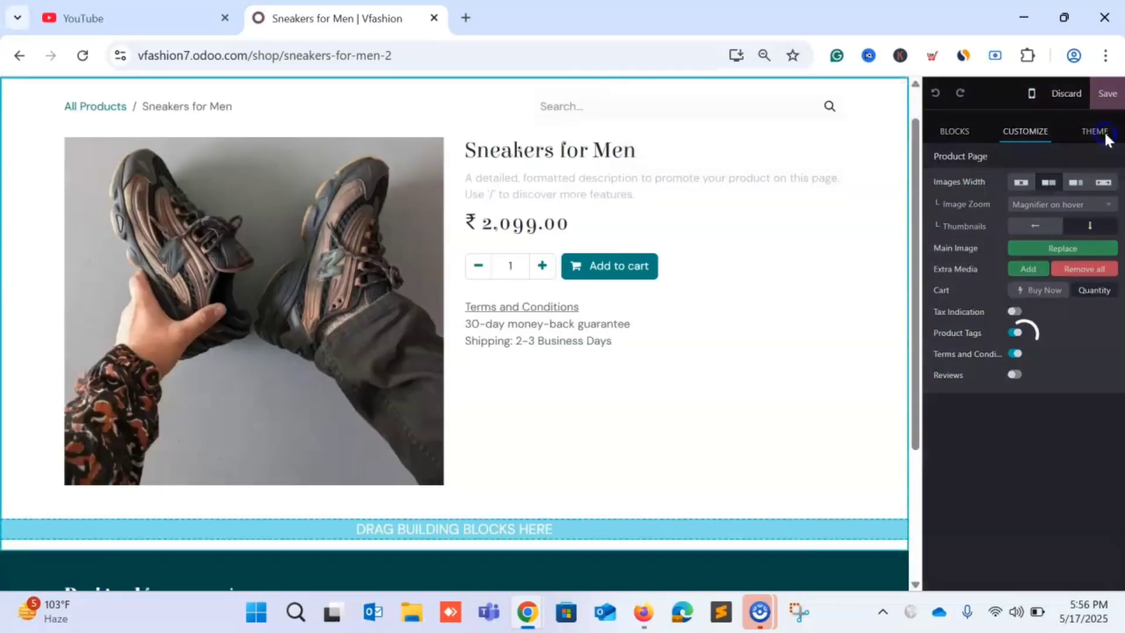
scroll(996, 387, down, 7)
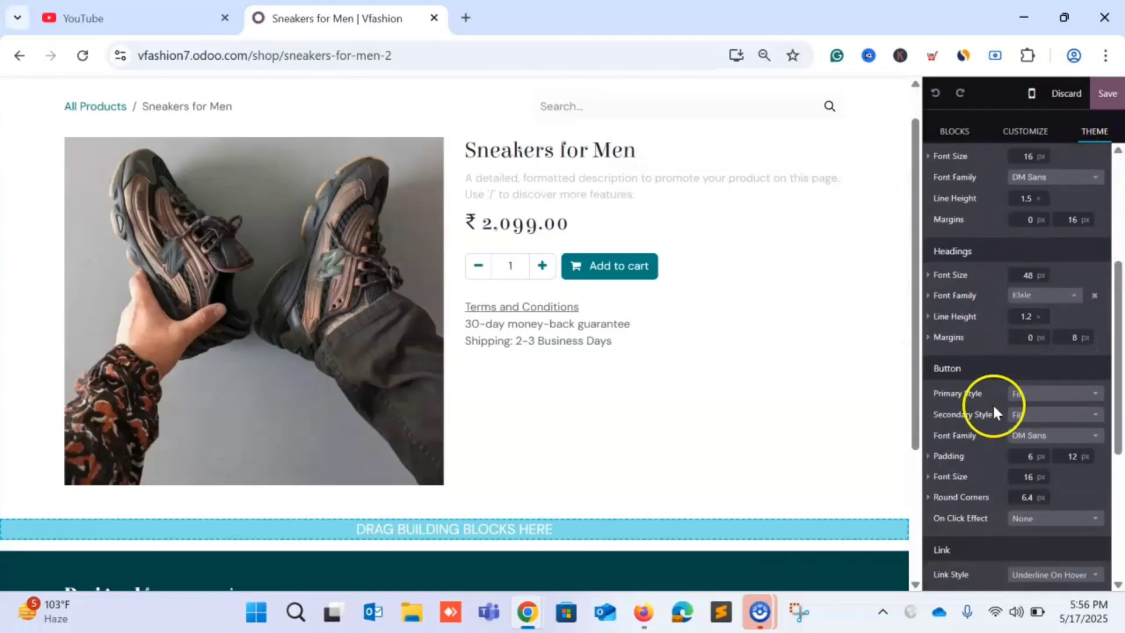
scroll(993, 465, down, 2)
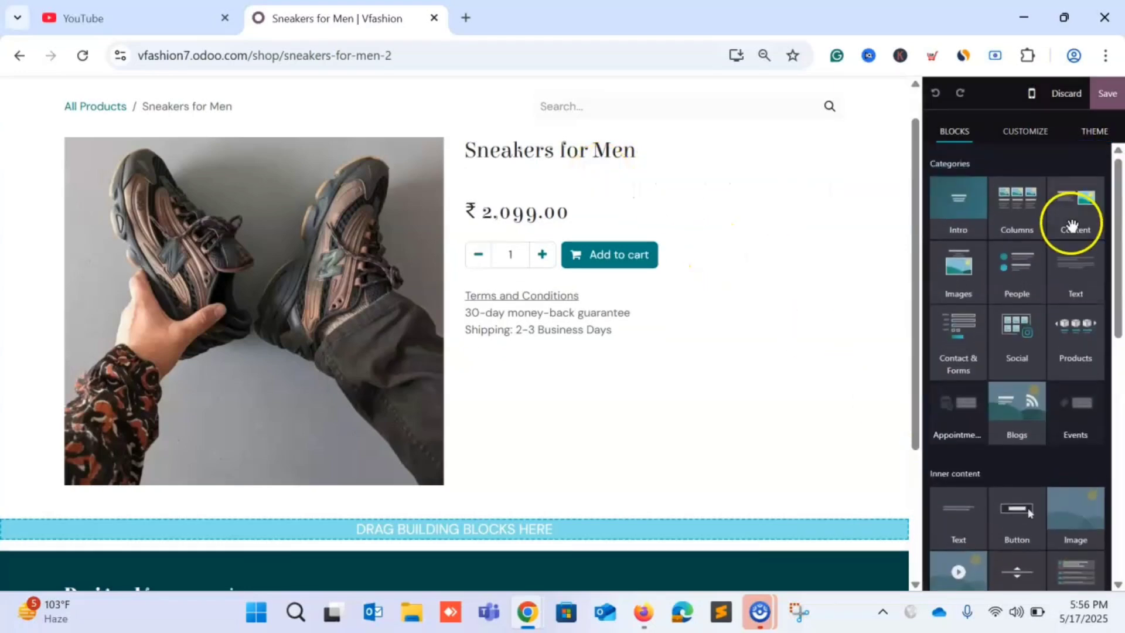
scroll(1032, 275, down, 5)
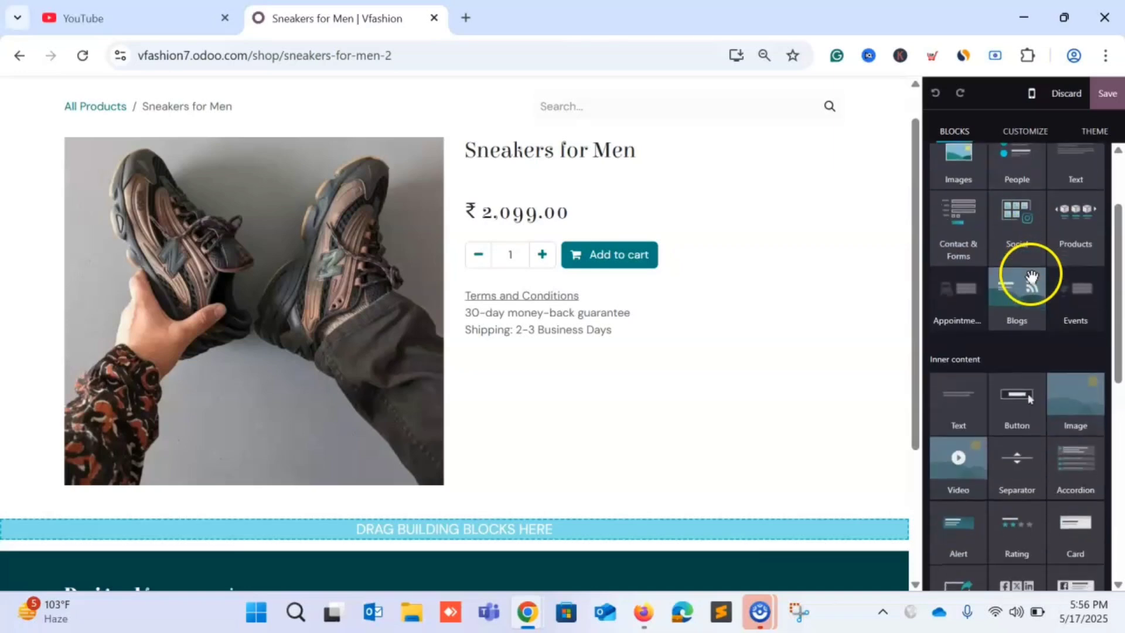
scroll(1018, 342, down, 1)
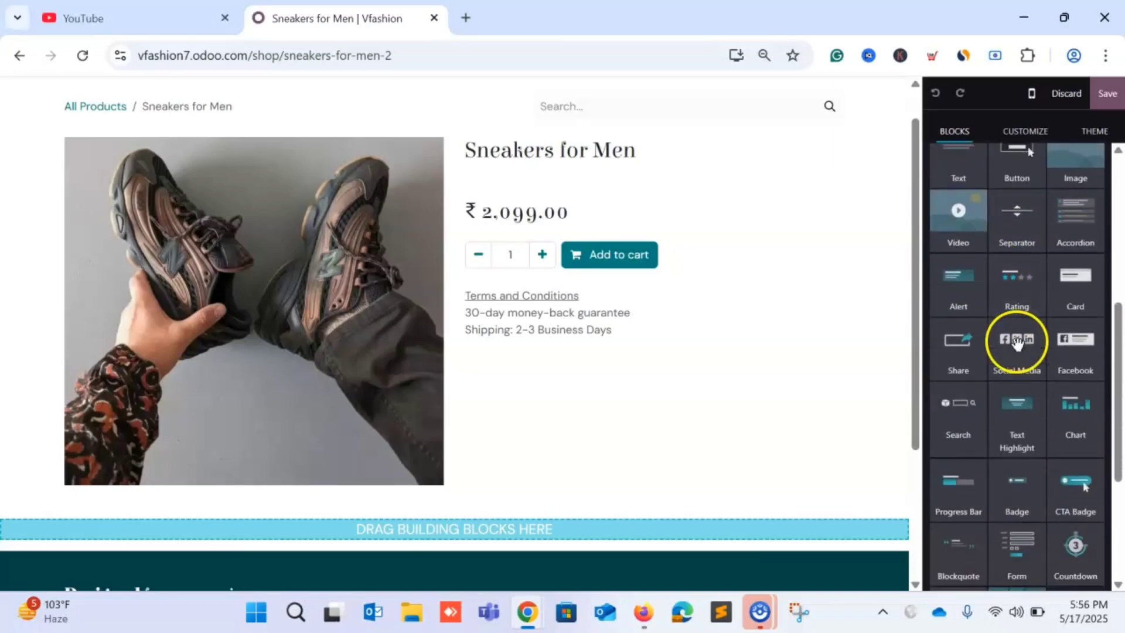
drag(962, 171, 553, 181)
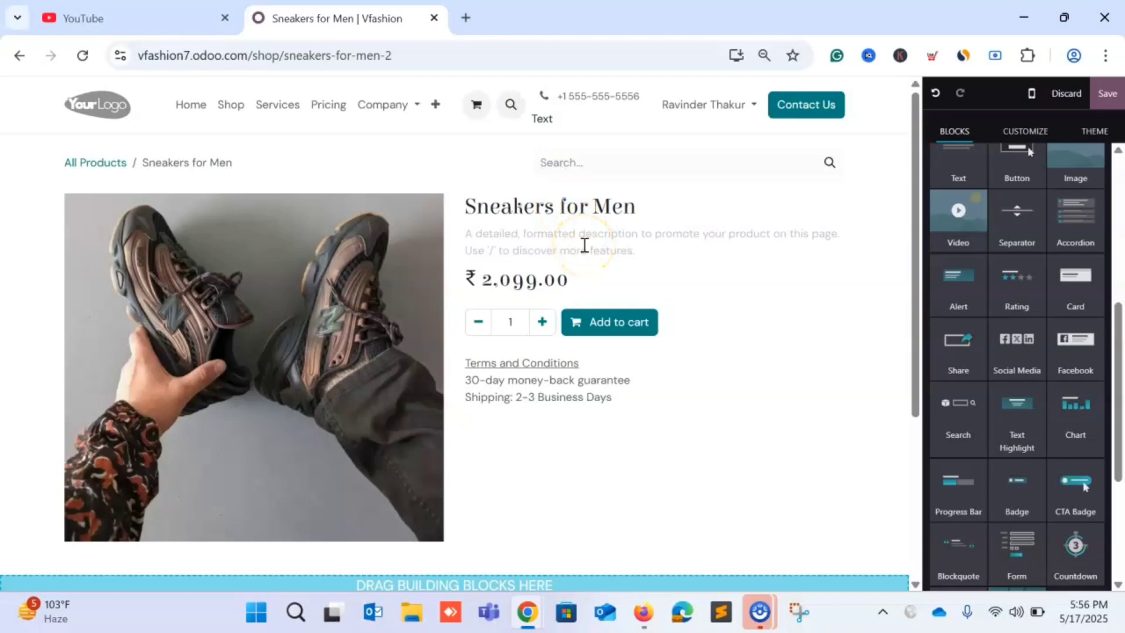
Write 'This sneakers is very comfortable and high quality assured.' as the product description.
click(584, 245)
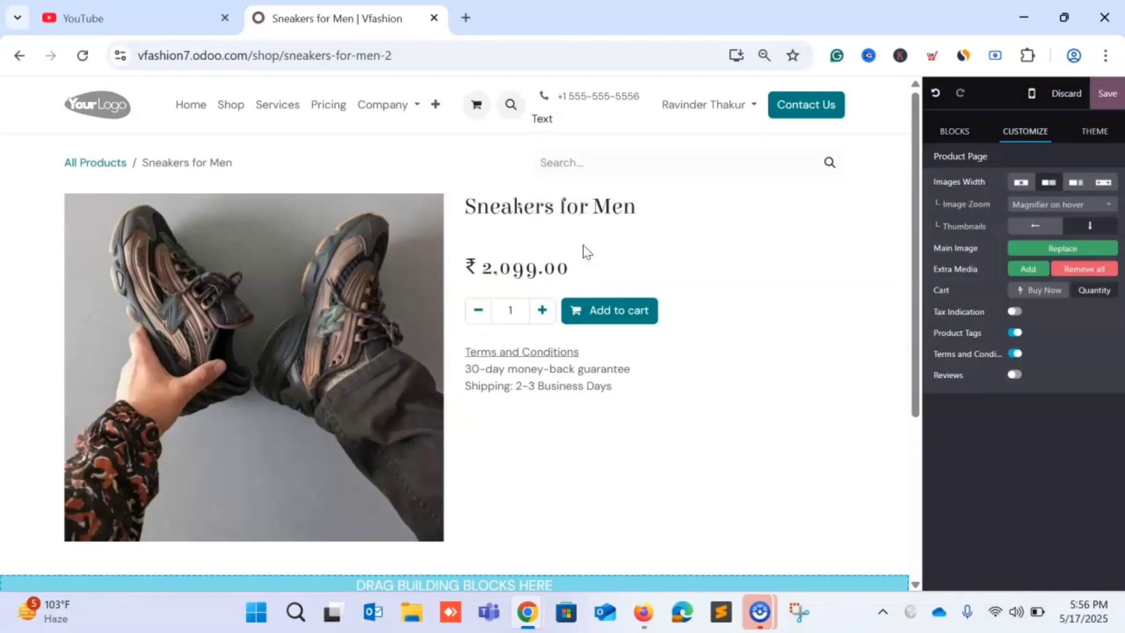
text(Rh)
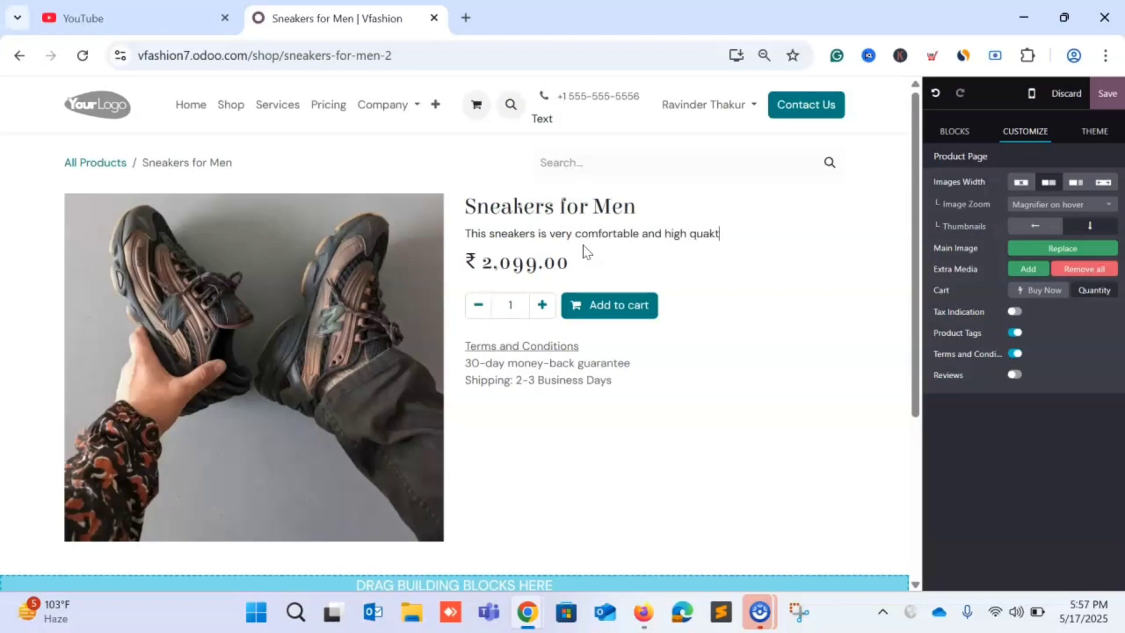
text(lity assured.)
scroll(809, 359, down, 4)
scroll(809, 367, up, 5)
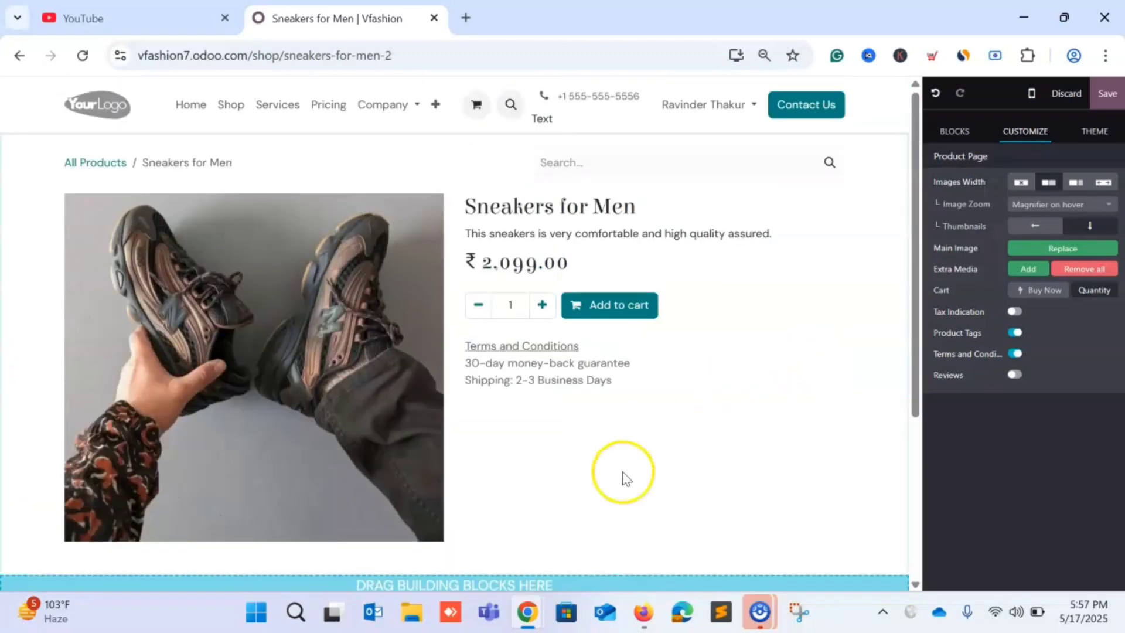
scroll(580, 439, down, 3)
click(545, 408)
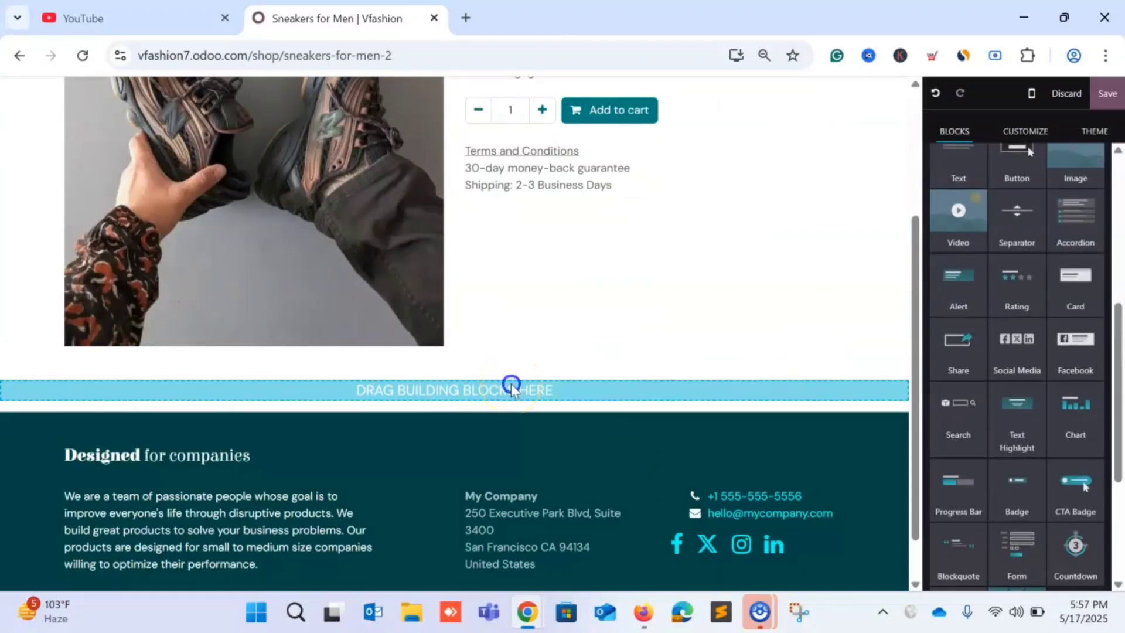
scroll(711, 296, up, 4)
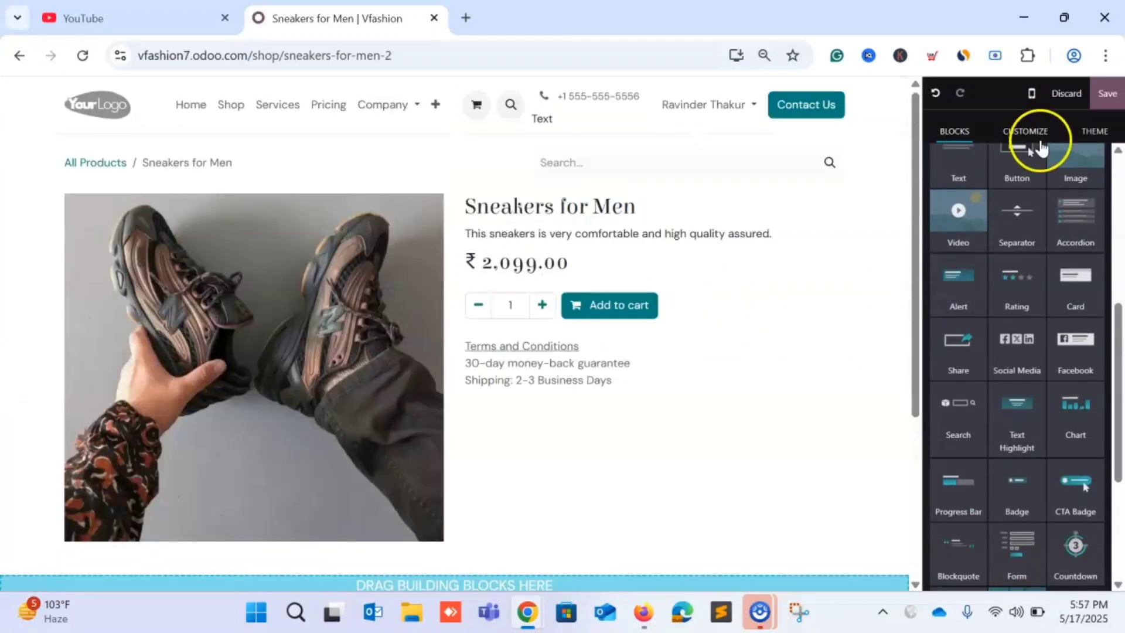
Save the product page and add Sneakers for Men to the cart.
click(1108, 99)
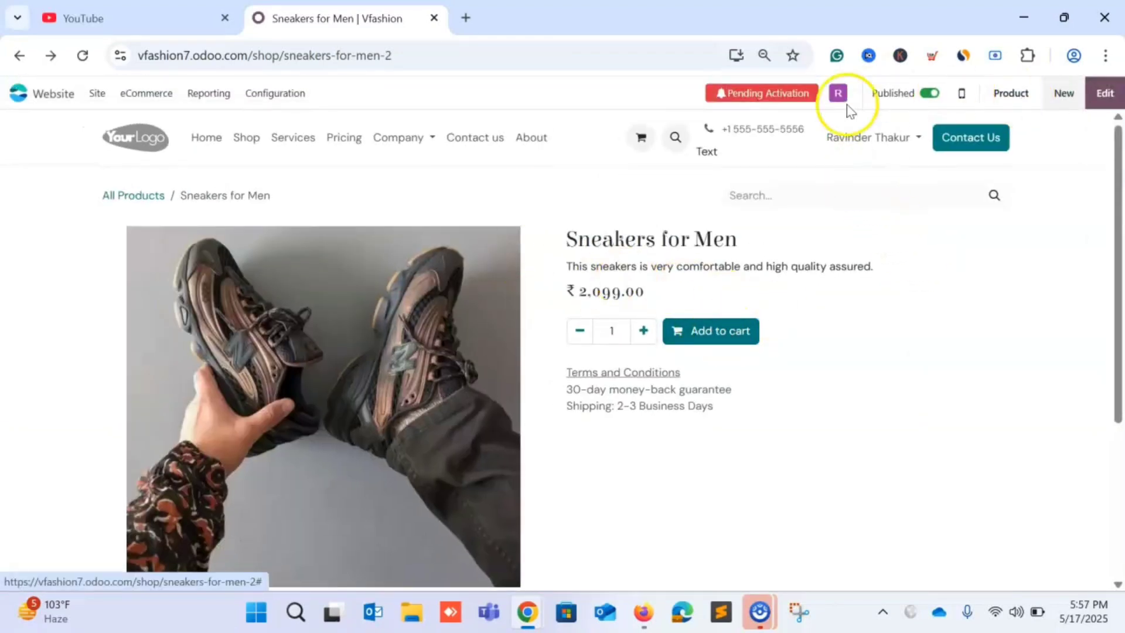
click(728, 337)
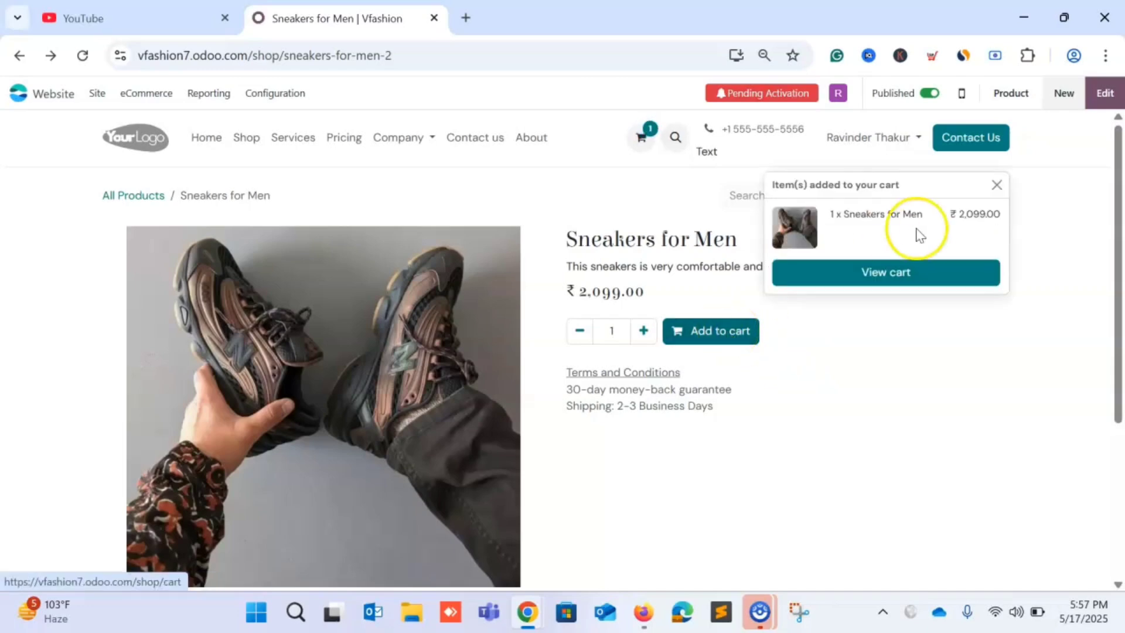
click(900, 273)
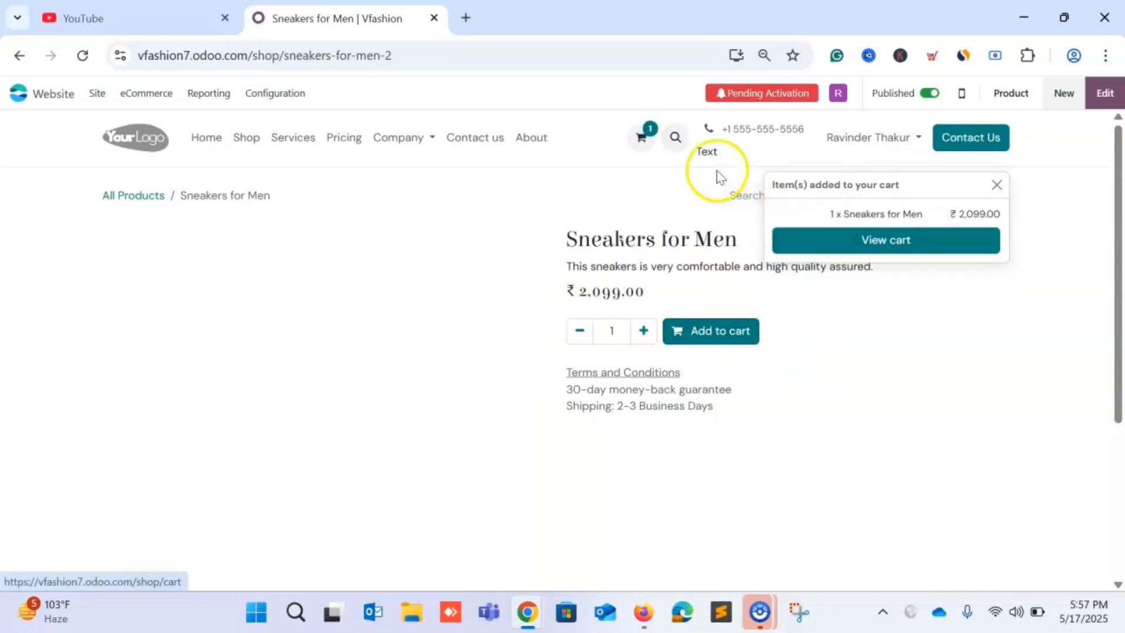
Review the ₹2,099.00 cart and proceed to checkout.
scroll(816, 339, down, 2)
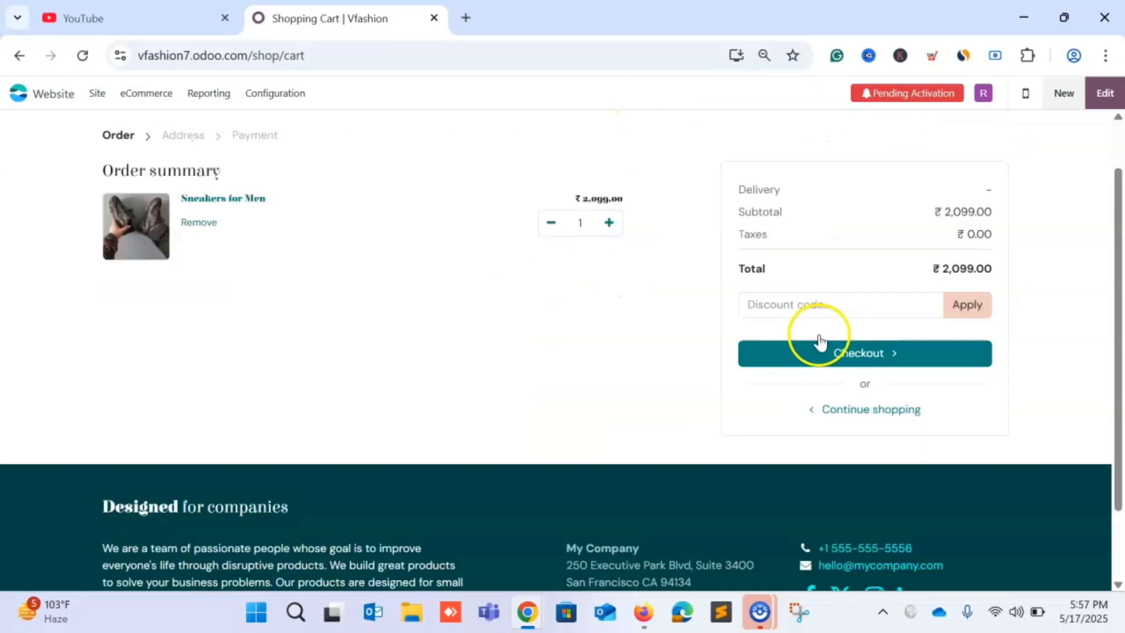
scroll(703, 311, up, 2)
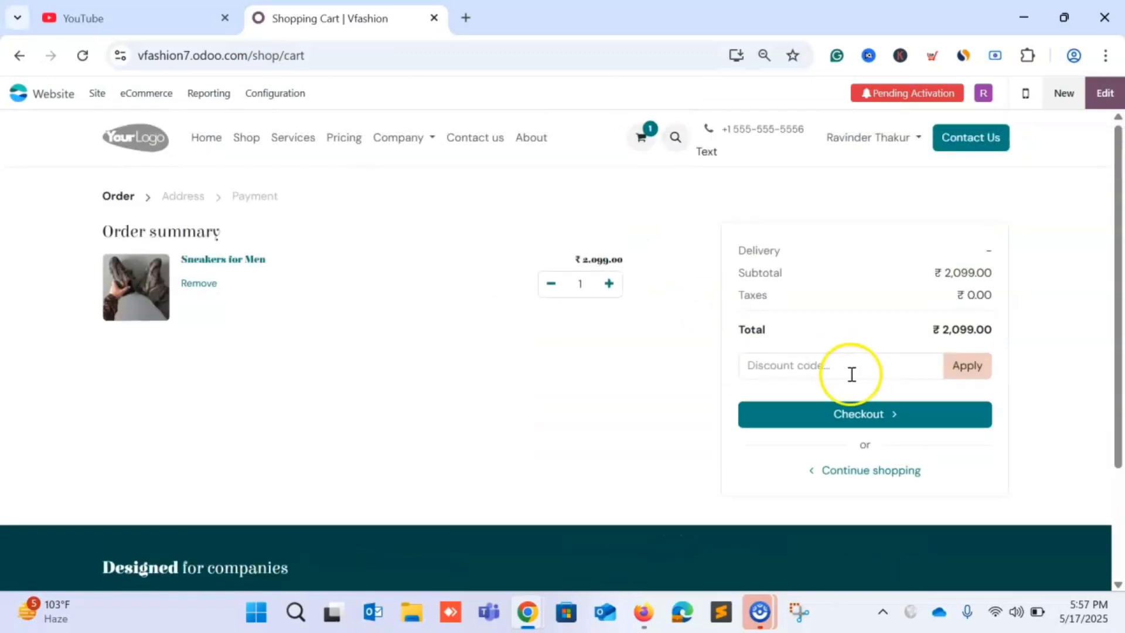
click(834, 375)
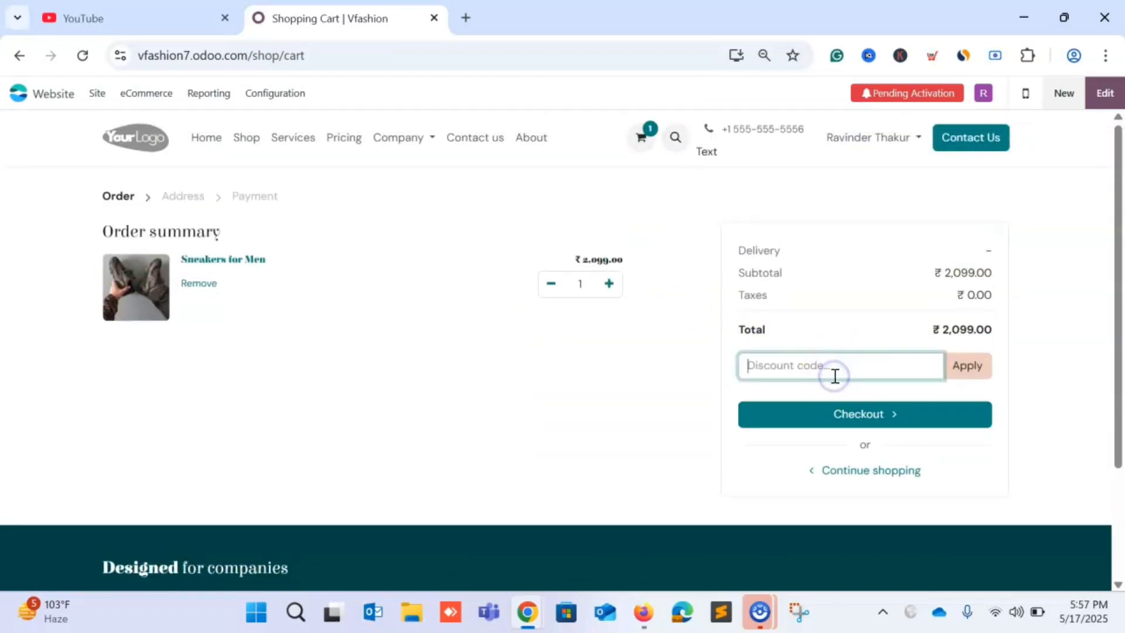
click(886, 422)
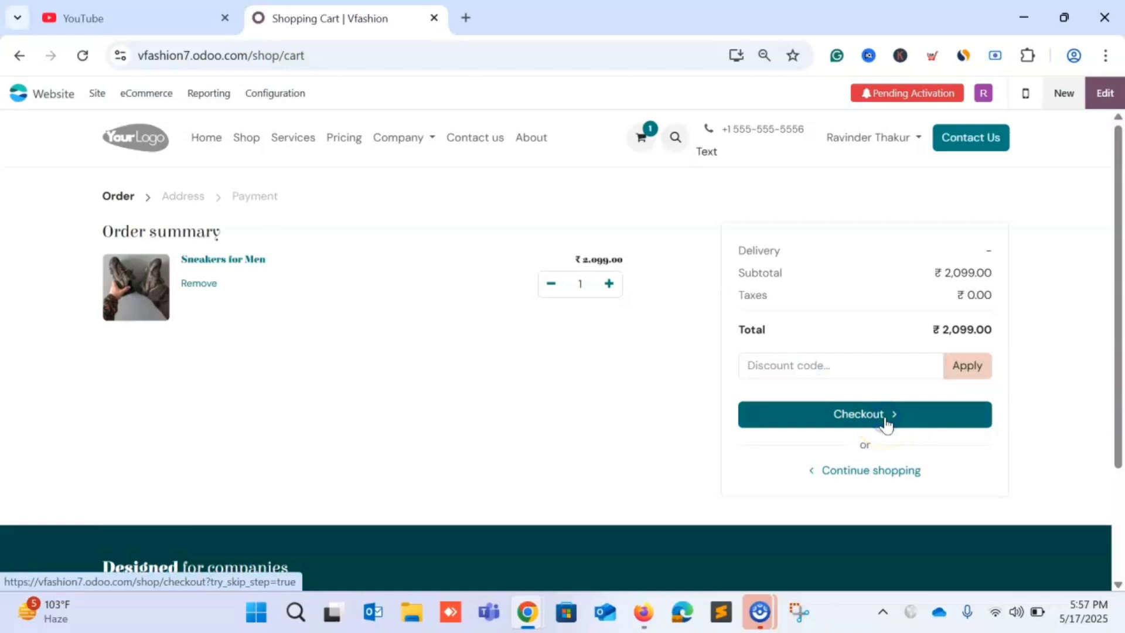
scroll(514, 411, down, 3)
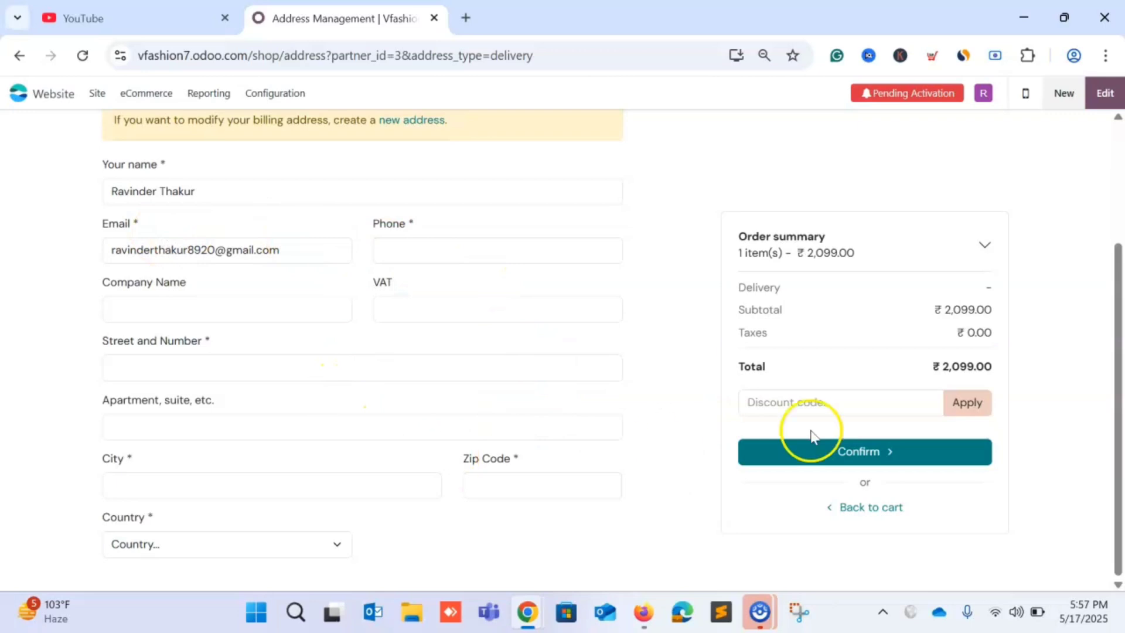
Fill in company, street, apartment, New Delhi as city, and the zip code.
click(211, 317)
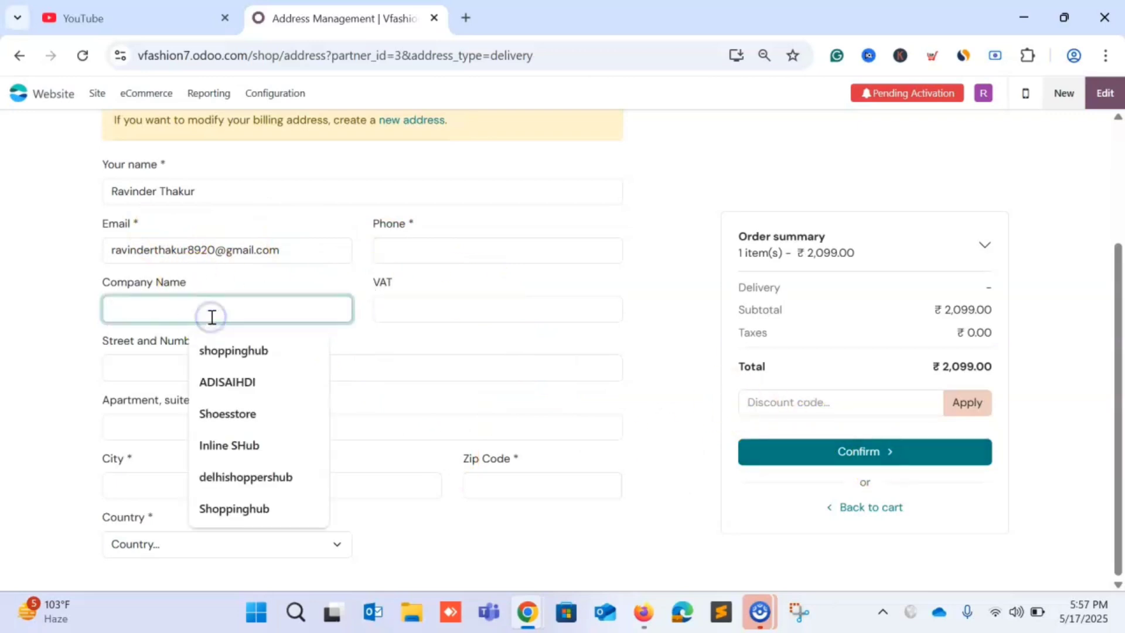
click(259, 352)
click(402, 306)
click(445, 361)
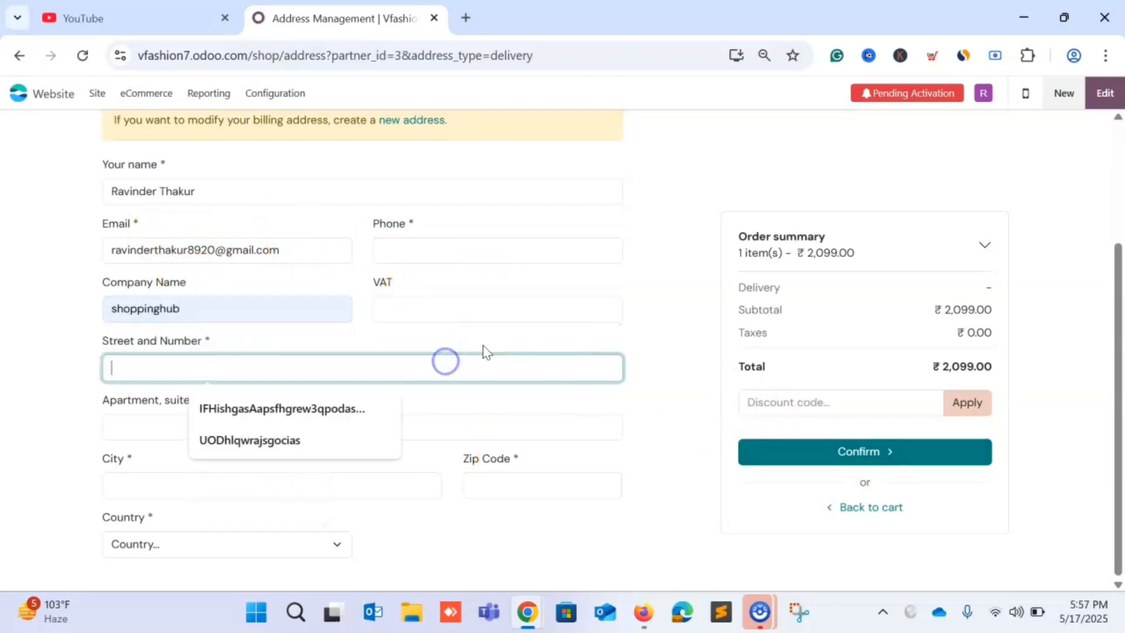
click(484, 350)
click(311, 359)
text(wqedfsa)
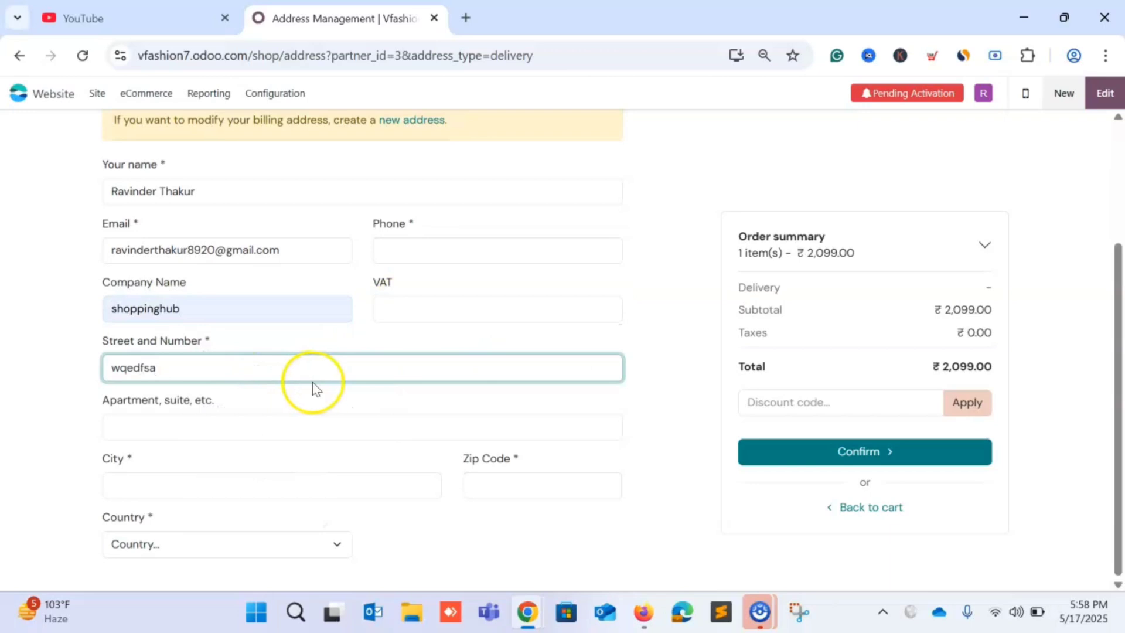
click(312, 388)
click(238, 432)
click(238, 464)
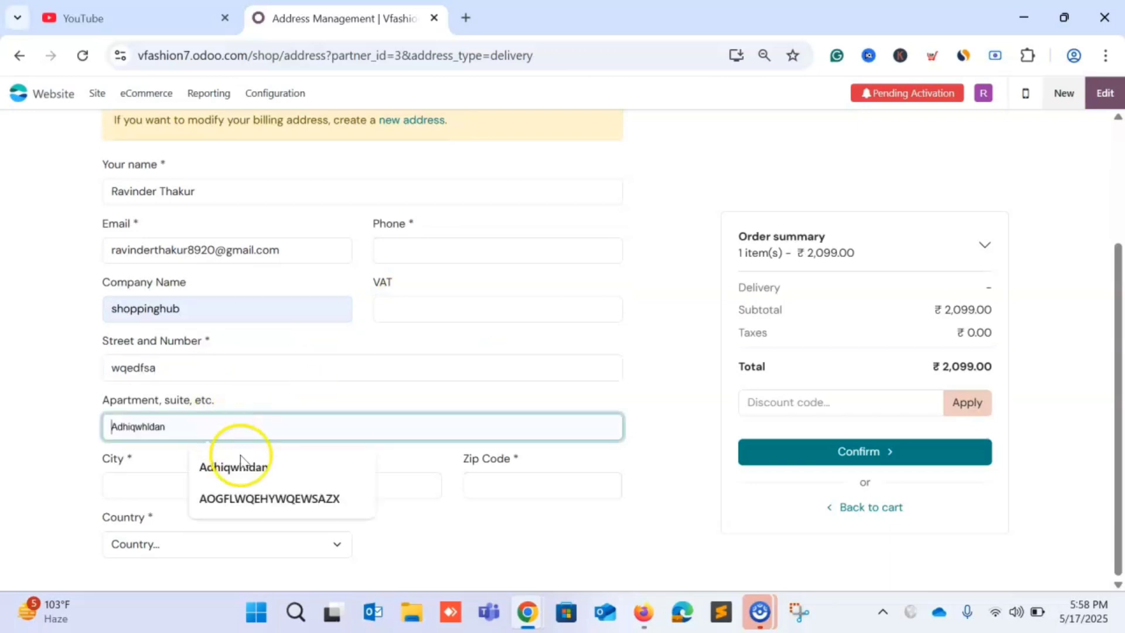
click(196, 480)
click(245, 393)
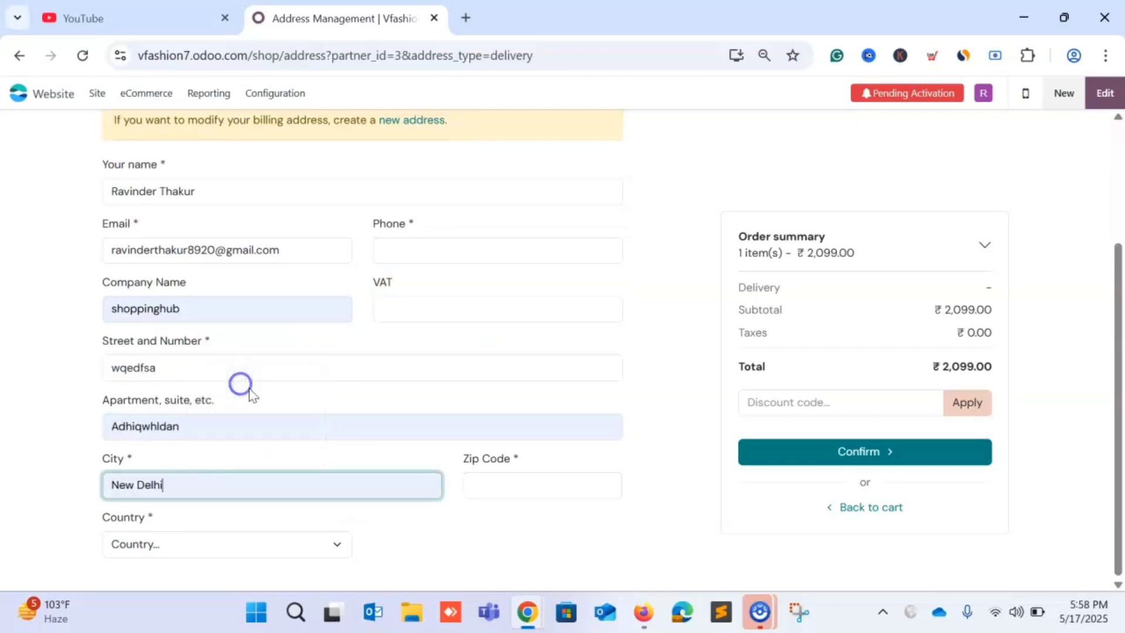
click(510, 479)
text(82891328)
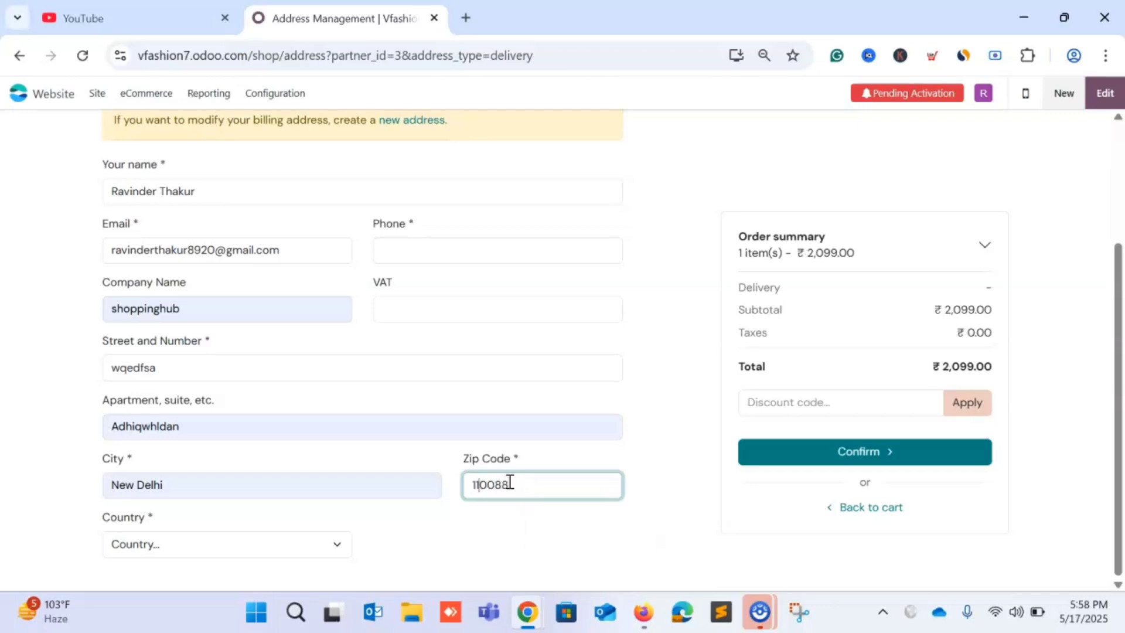
Choose India as the country and attempt to submit the address.
click(248, 543)
text(india)
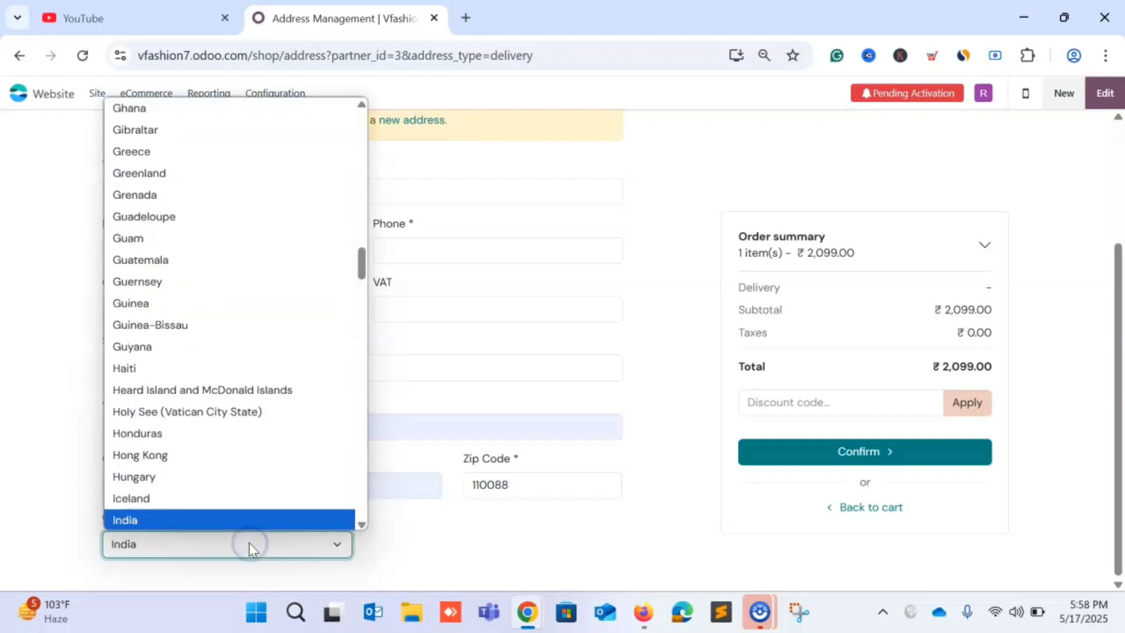
click(248, 544)
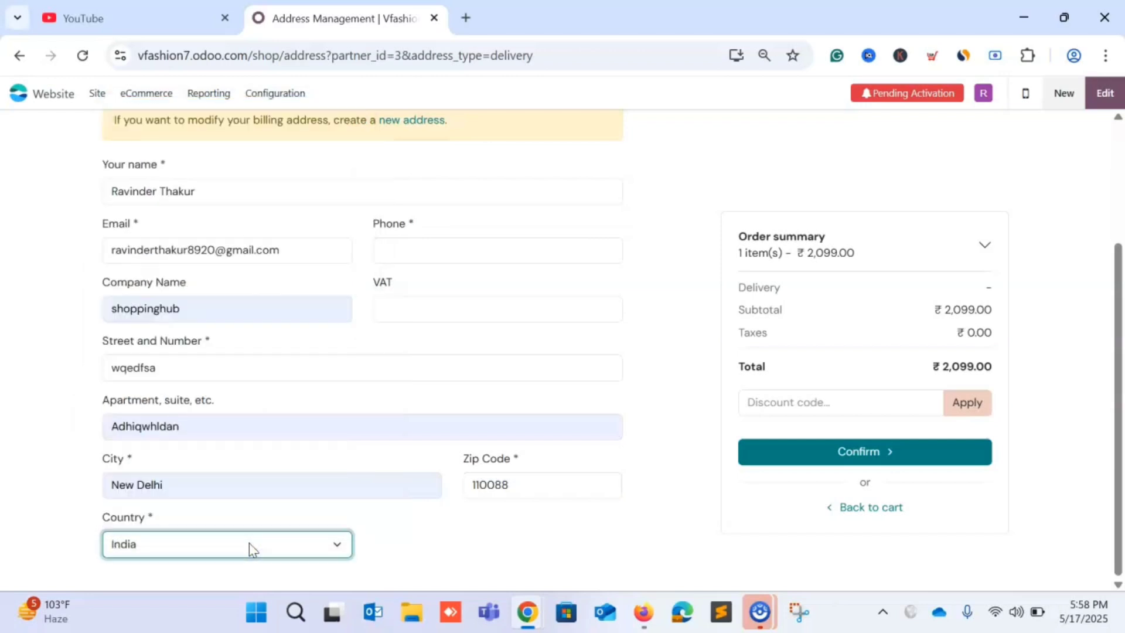
click(857, 460)
Enter the phone number, pick Delhi as the state, and confirm the delivery address.
click(482, 260)
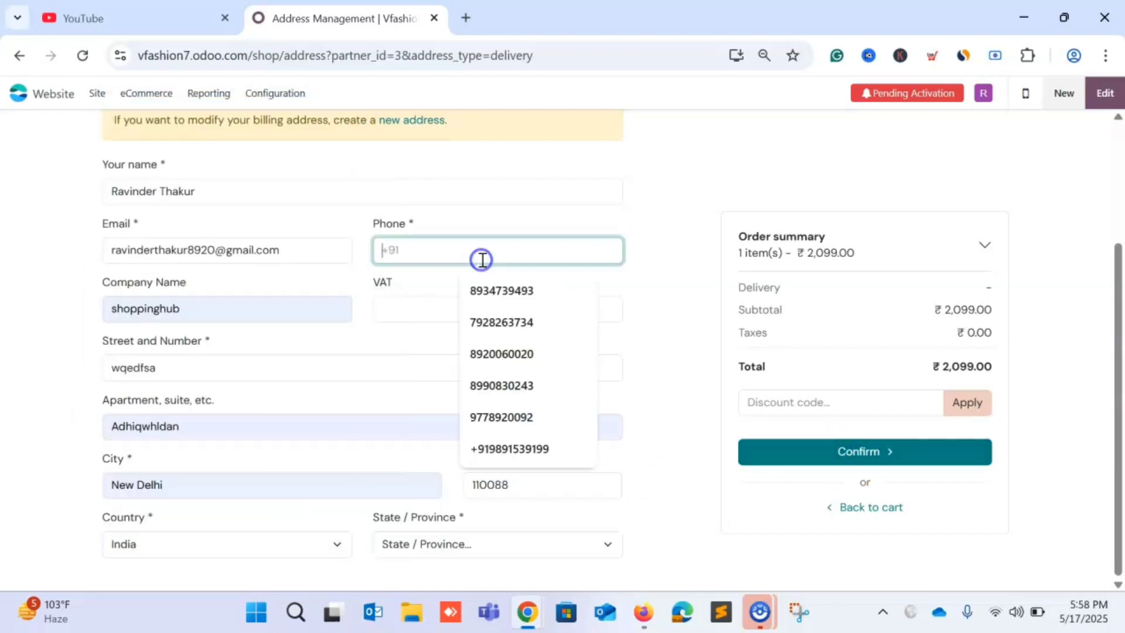
text(UO92U)
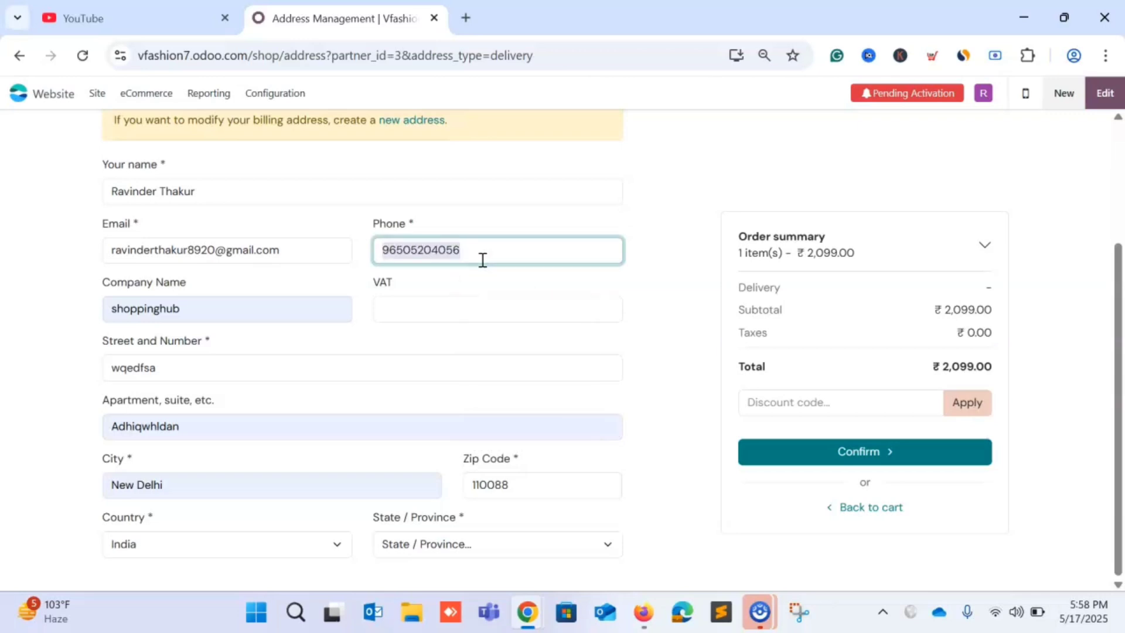
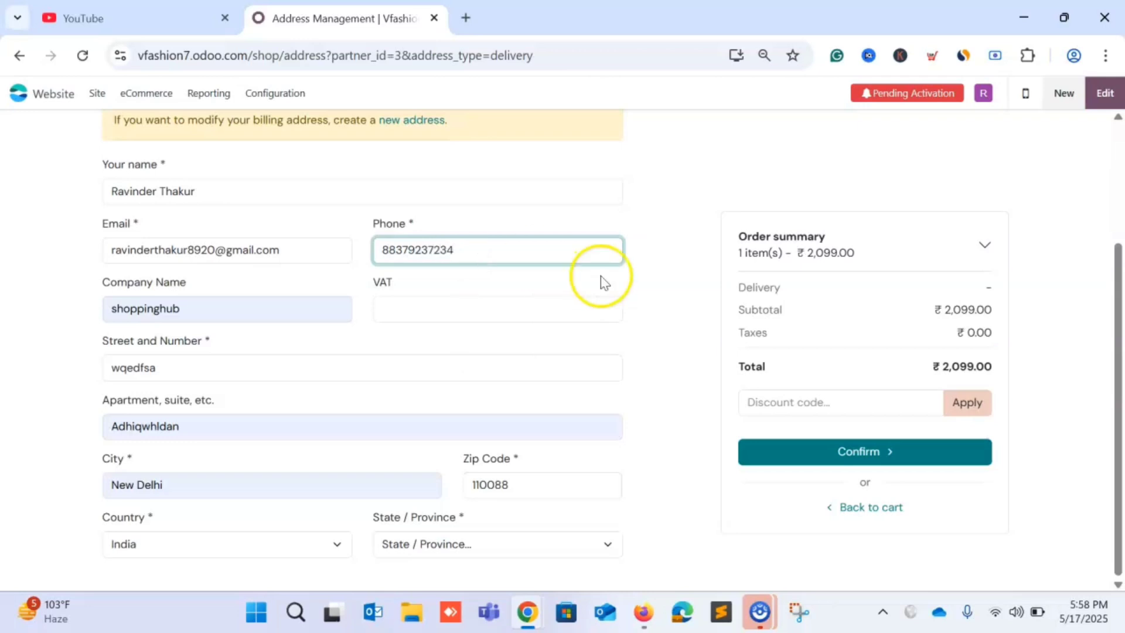
click(894, 452)
click(495, 553)
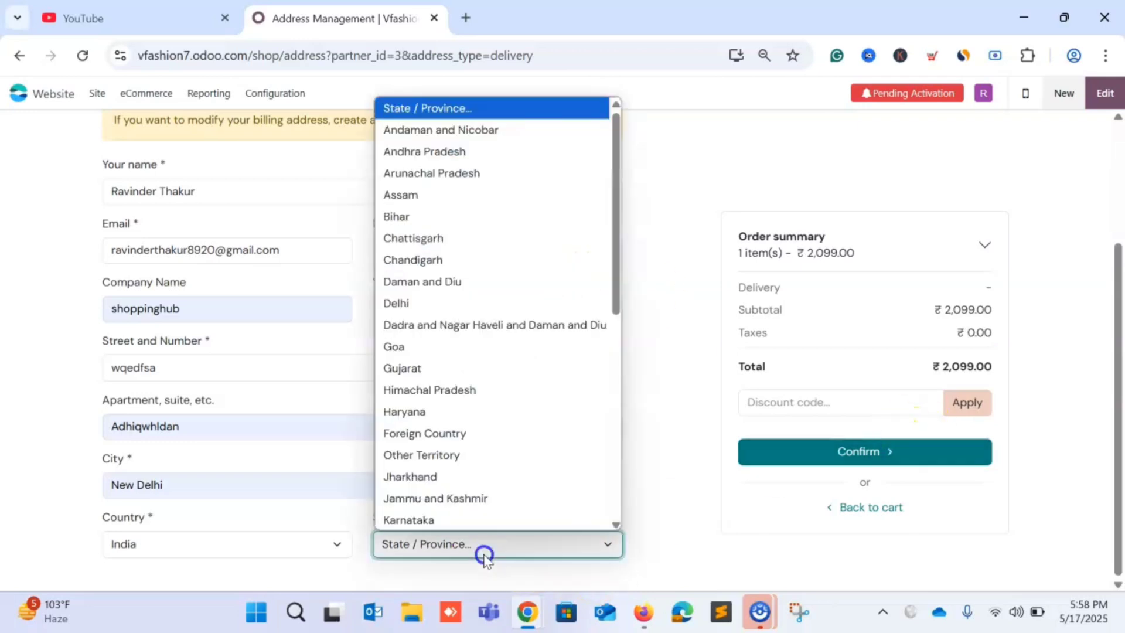
click(396, 303)
click(865, 450)
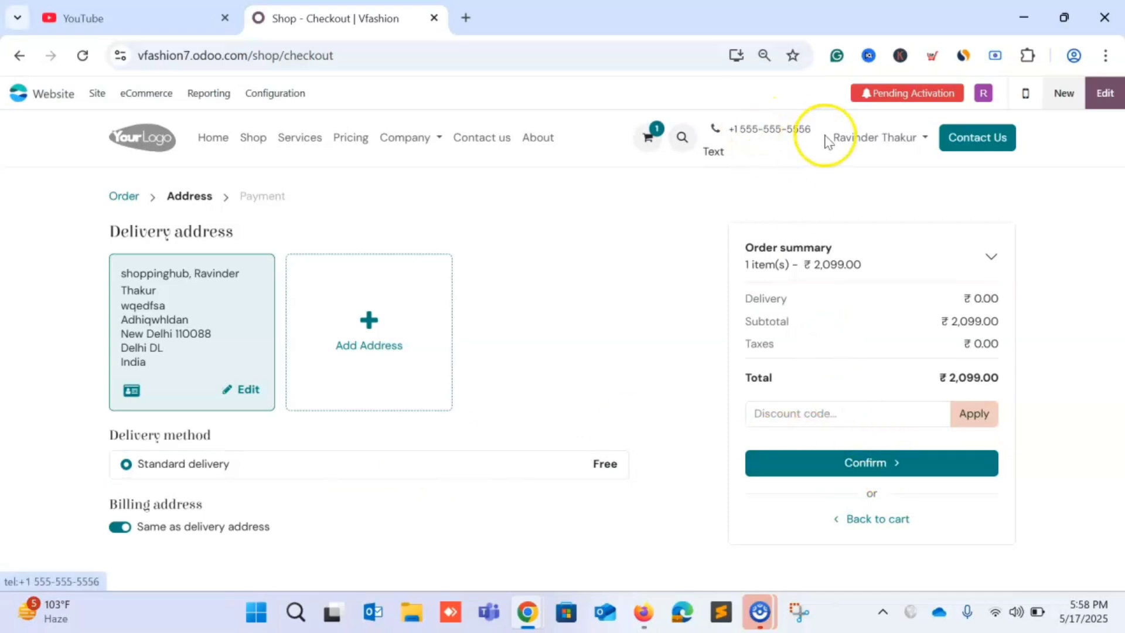
Return to the home page and open Company > About.
click(211, 140)
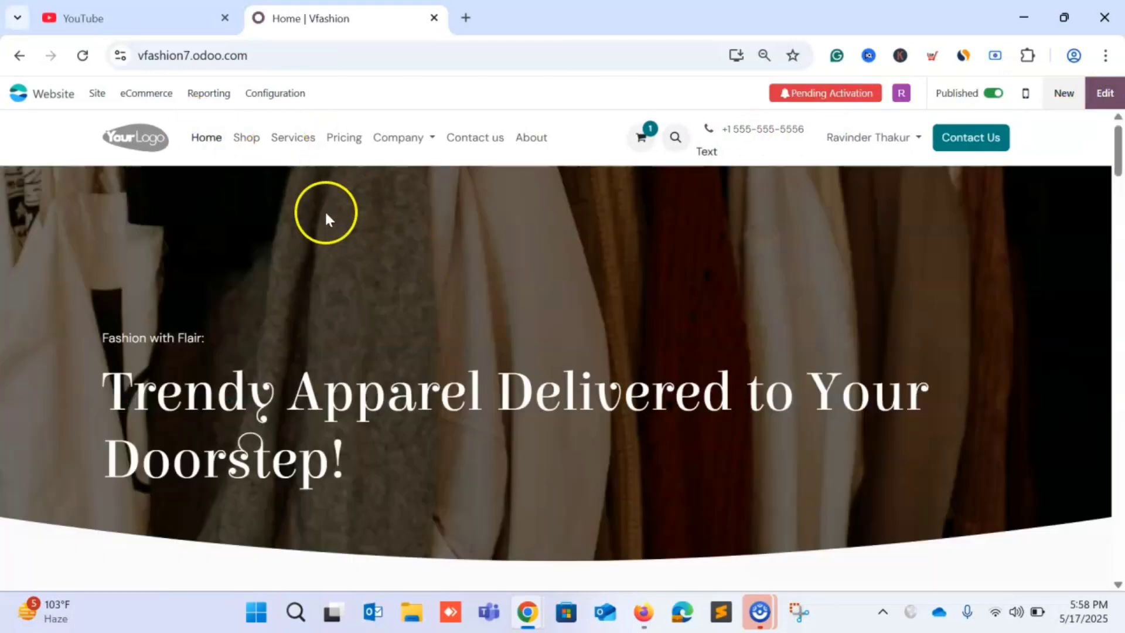
click(426, 140)
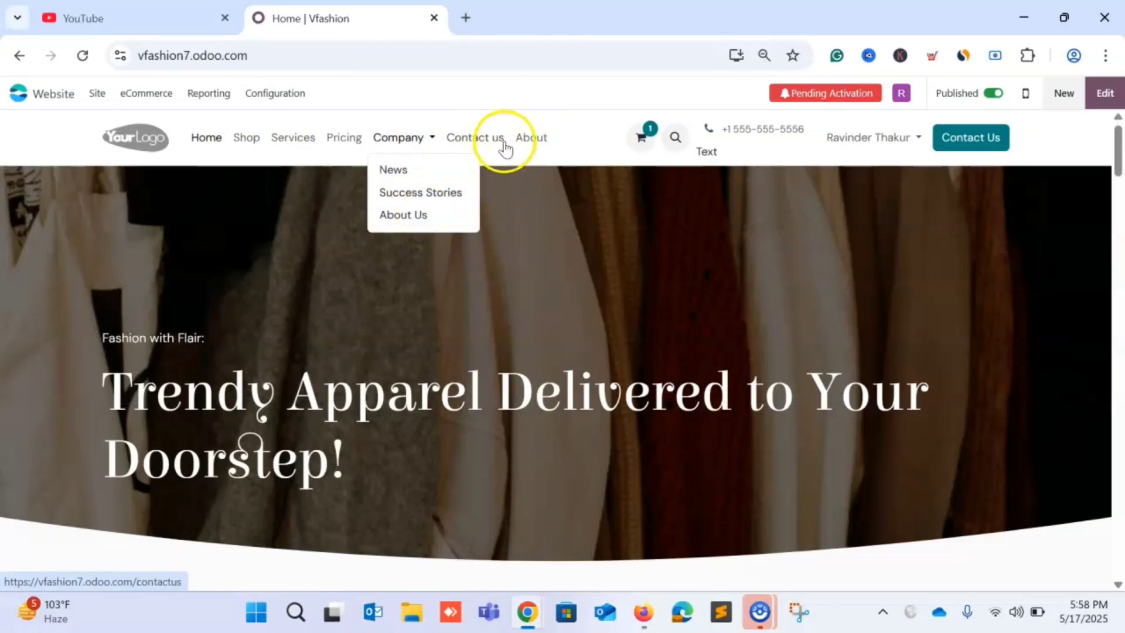
click(529, 138)
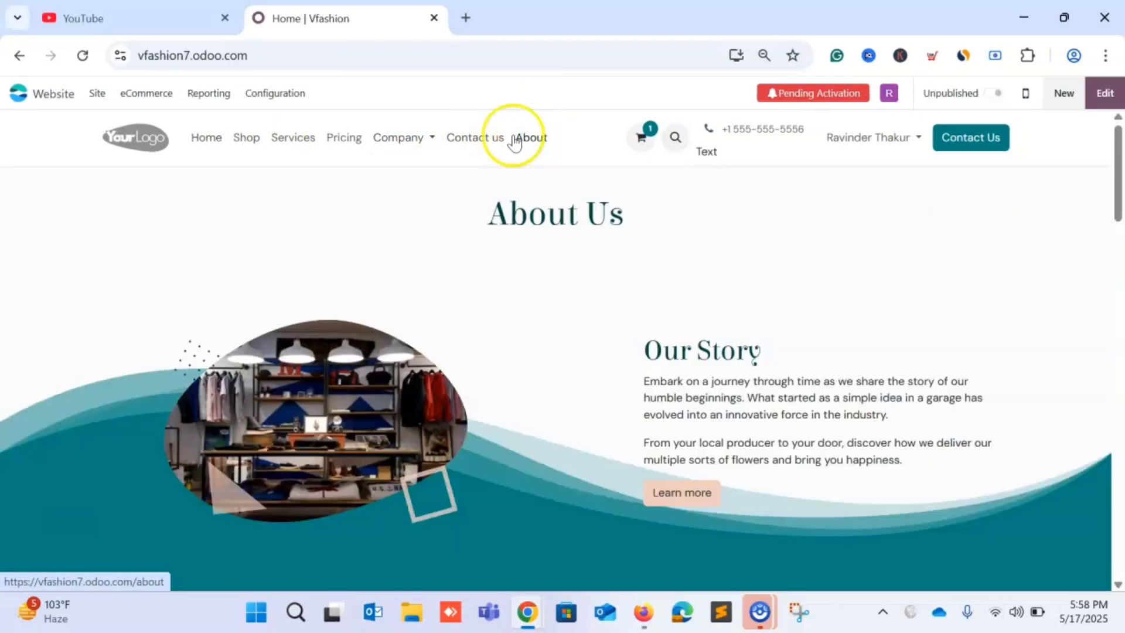
Open Company > About Us and check the header phone link, cancelling the app prompt.
click(408, 142)
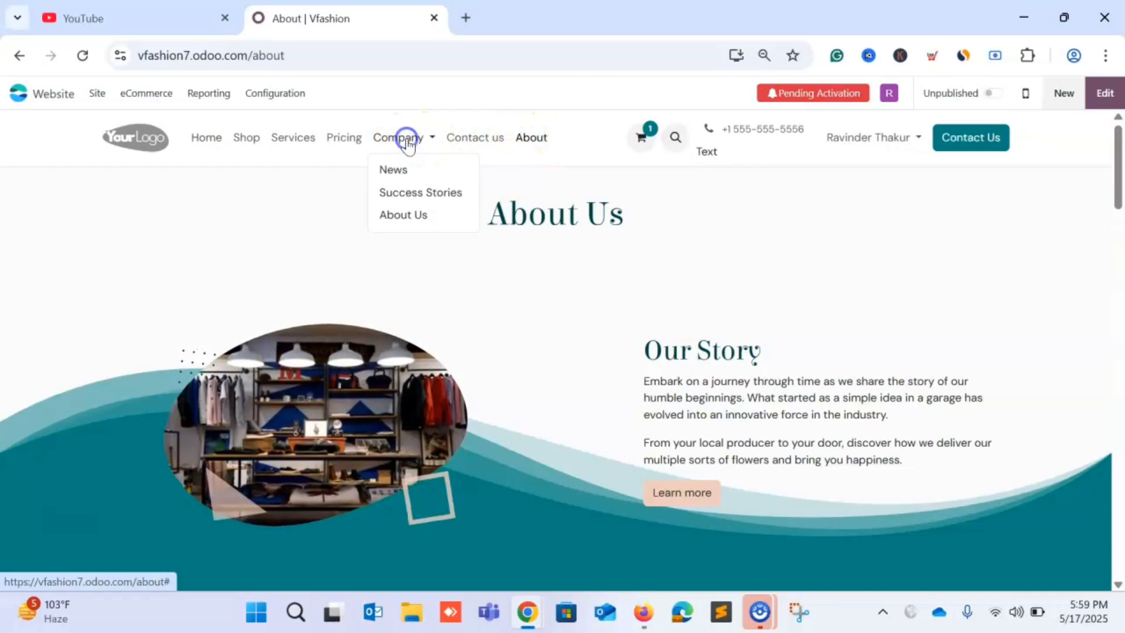
click(414, 218)
scroll(445, 281, down, 2)
scroll(463, 340, down, 15)
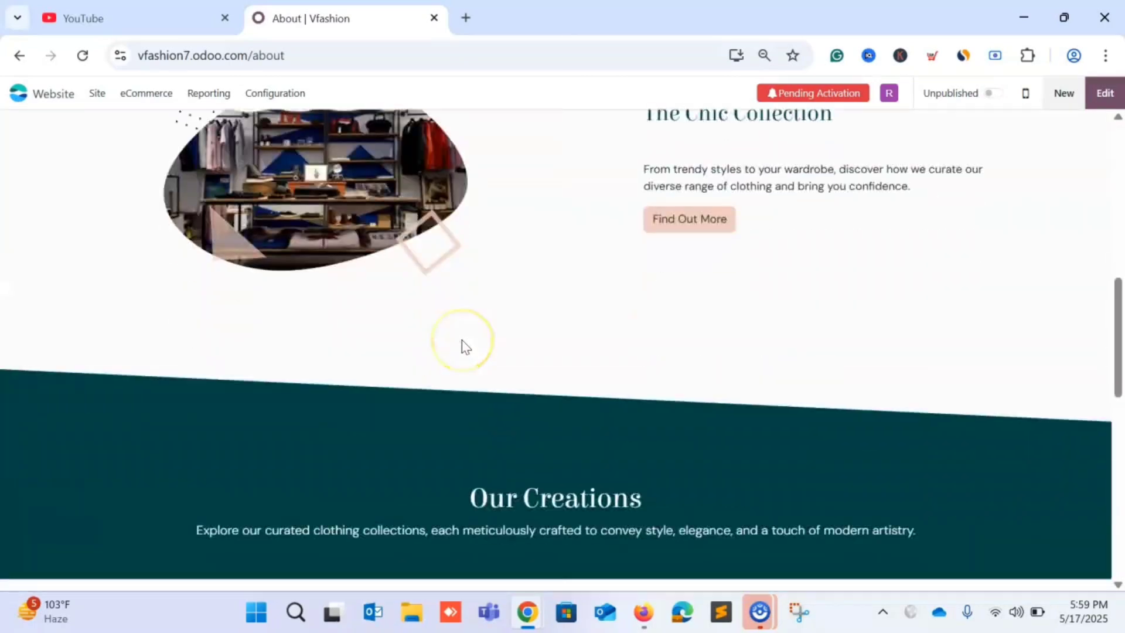
scroll(463, 340, up, 16)
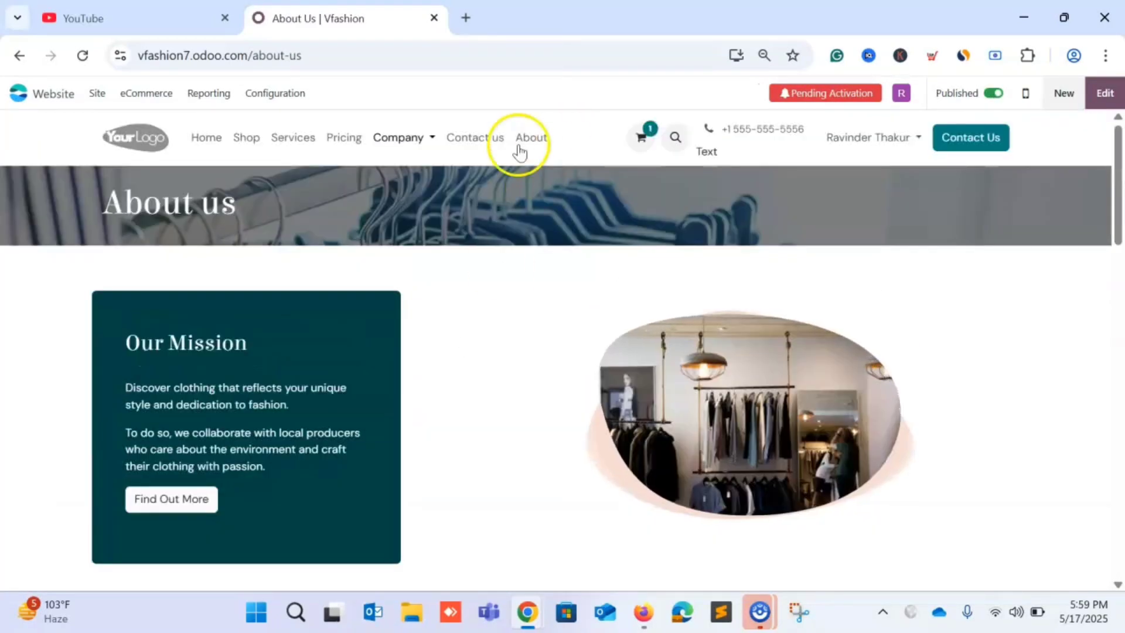
click(749, 130)
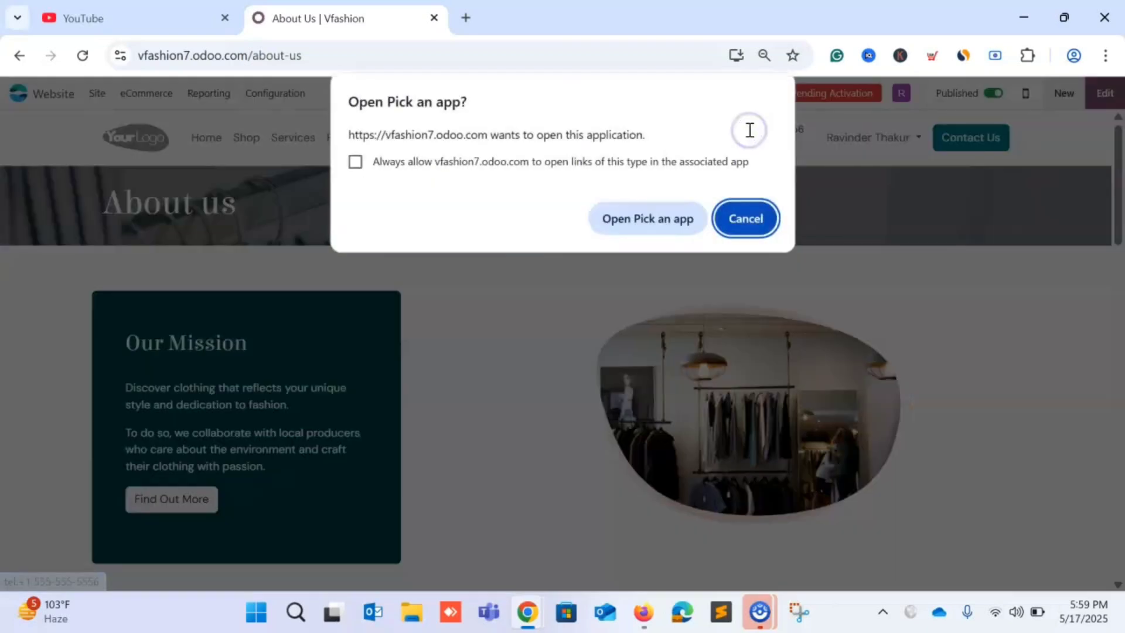
click(744, 219)
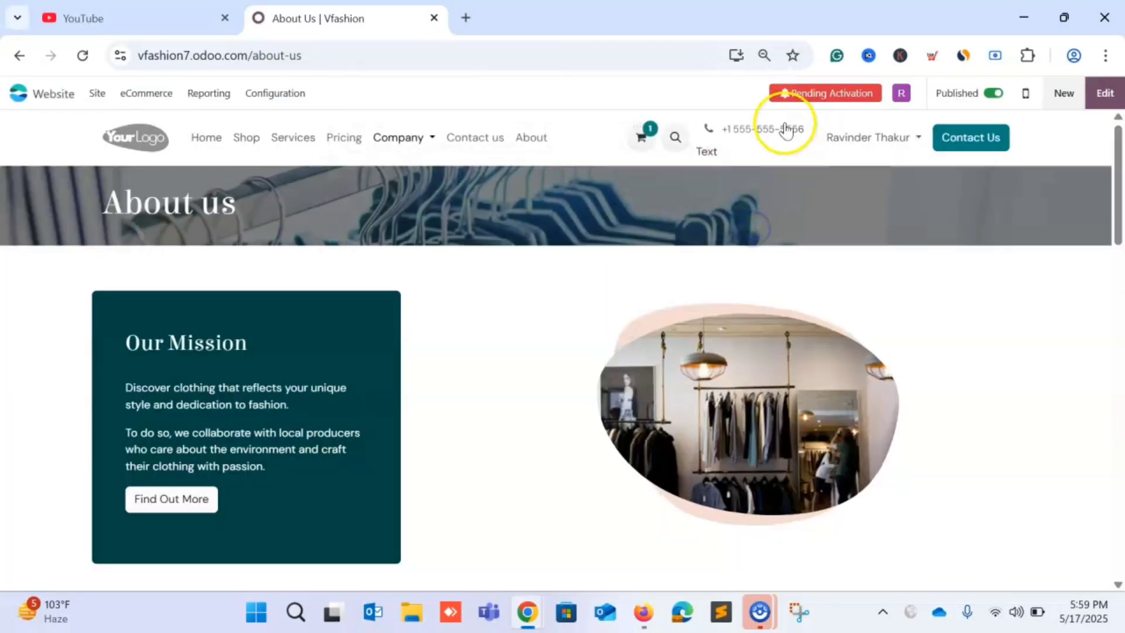
In edit mode, replace the header's placeholder phone with the store's +91 number.
click(1098, 93)
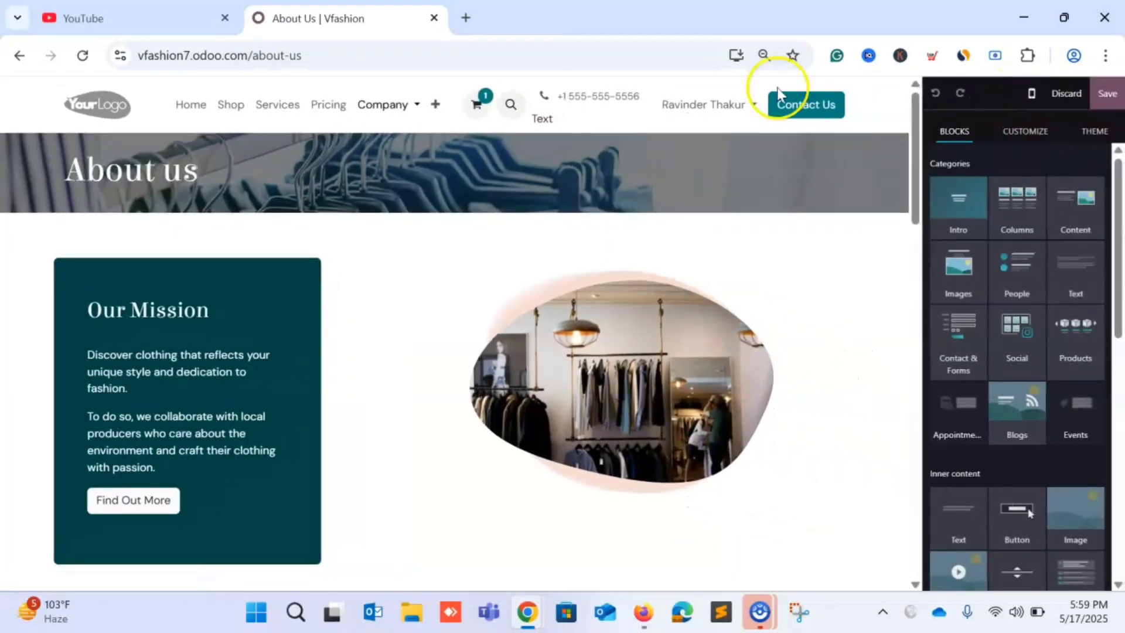
triple_click(616, 96)
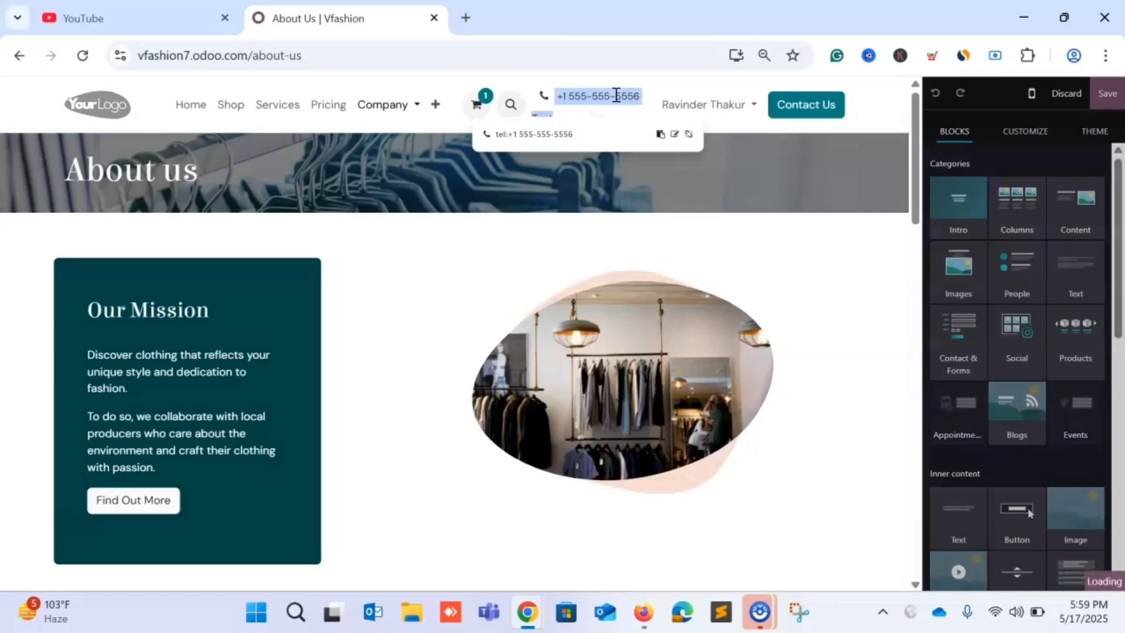
click(616, 96)
click(646, 99)
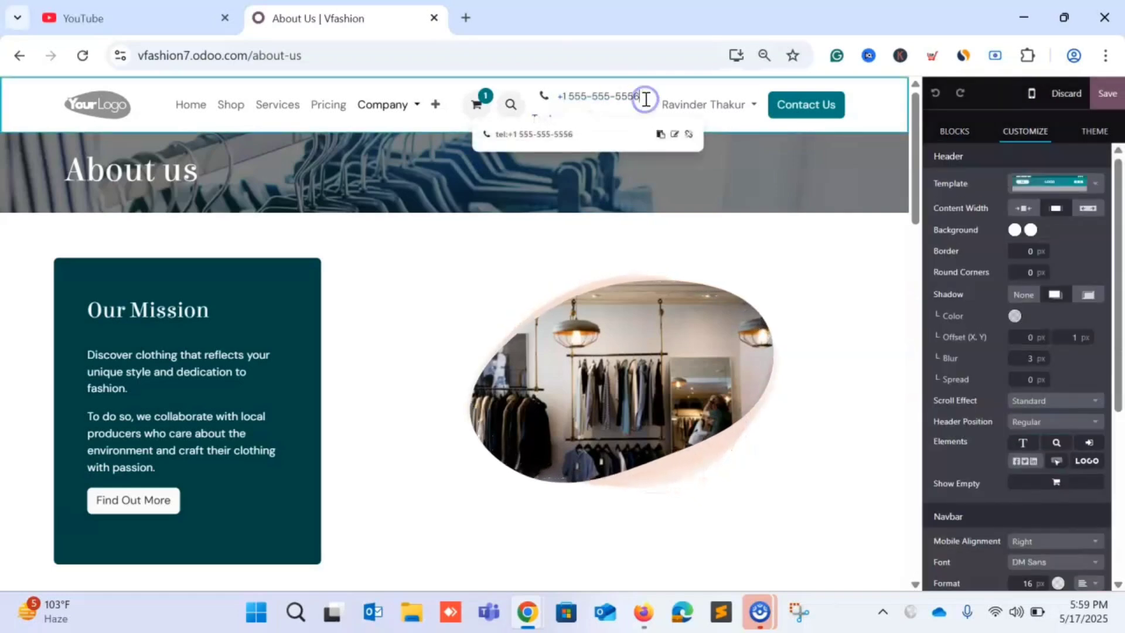
click(674, 135)
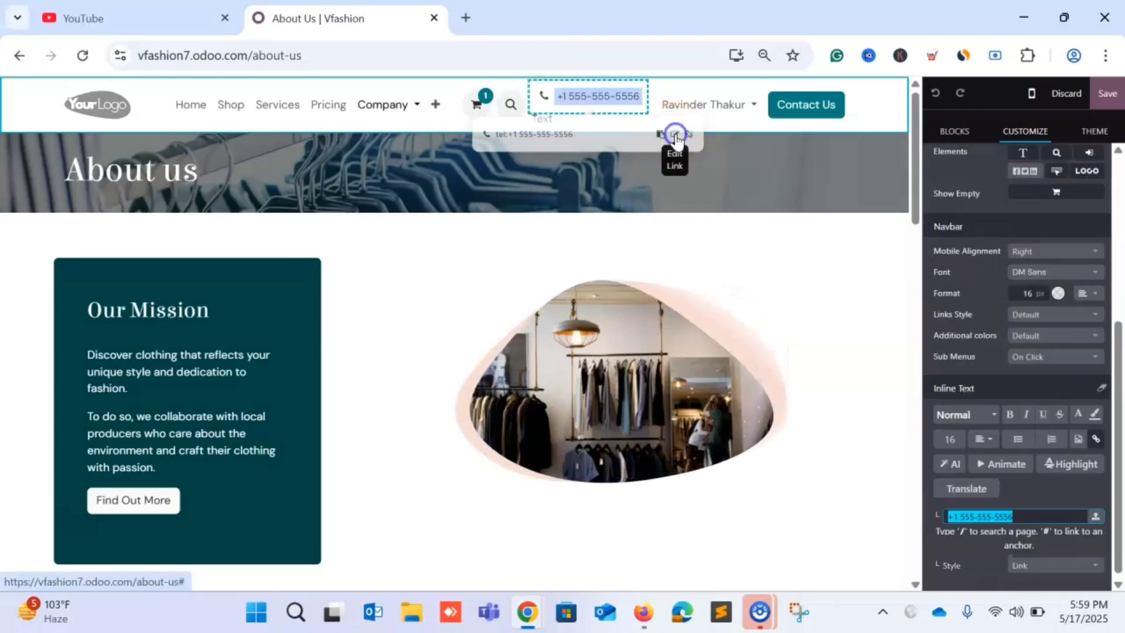
click(638, 100)
click(645, 101)
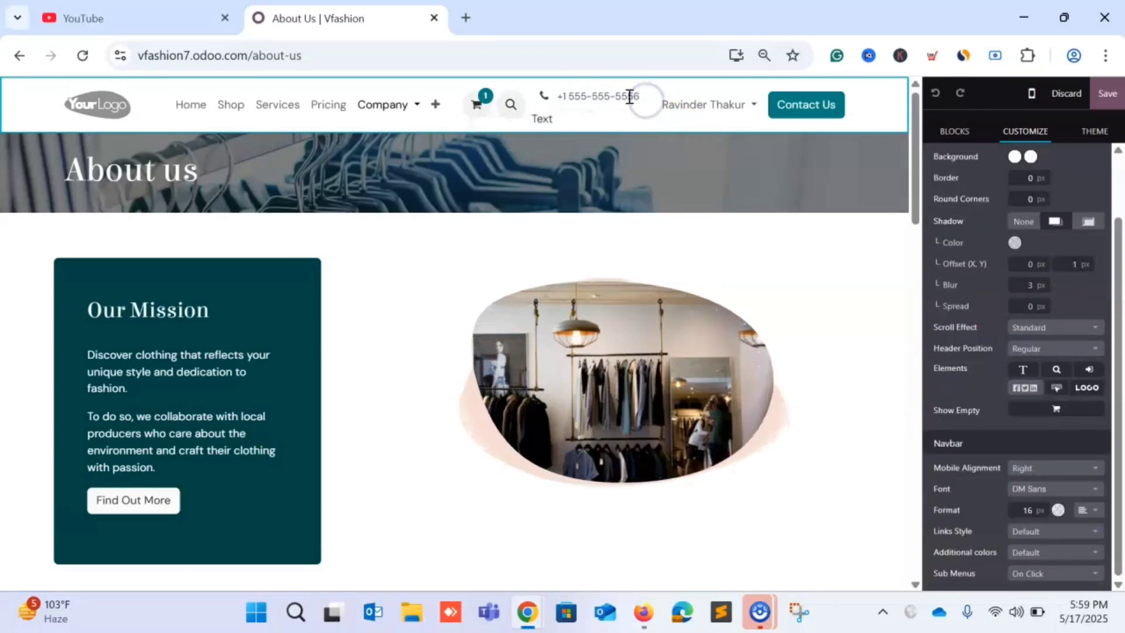
click(630, 97)
key(BackSpace)
key(BackSpace)
key(BackSpace)
key(BackSpace)
key(BackSpace)
key(BackSpace)
key(BackSpace)
key(BackSpace)
key(BackSpace)
key(BackSpace)
key(BackSpace)
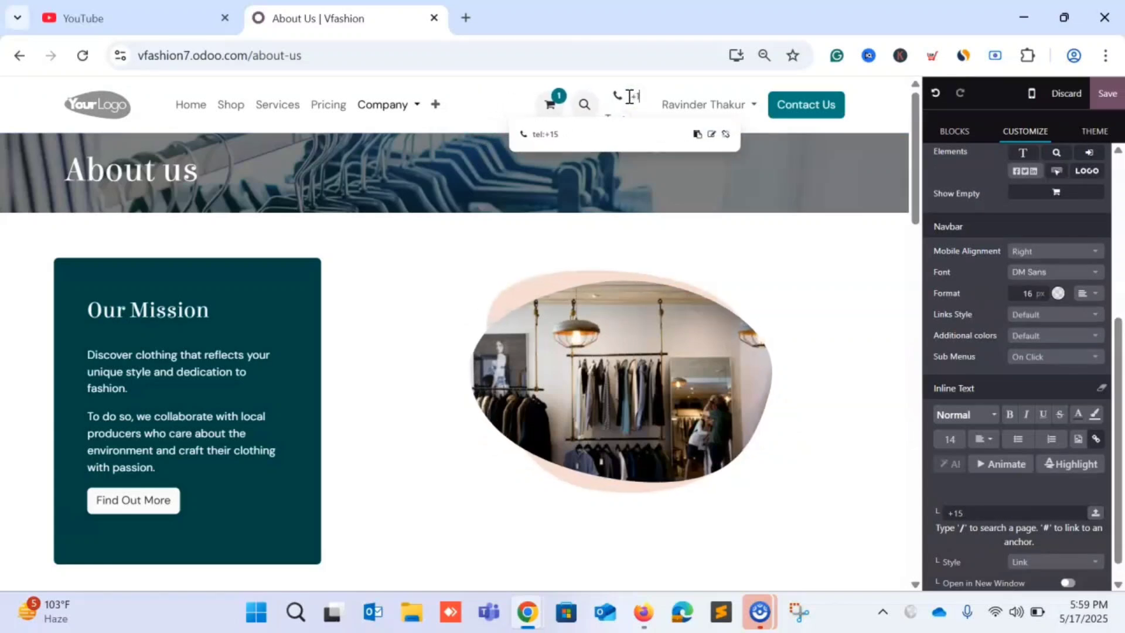
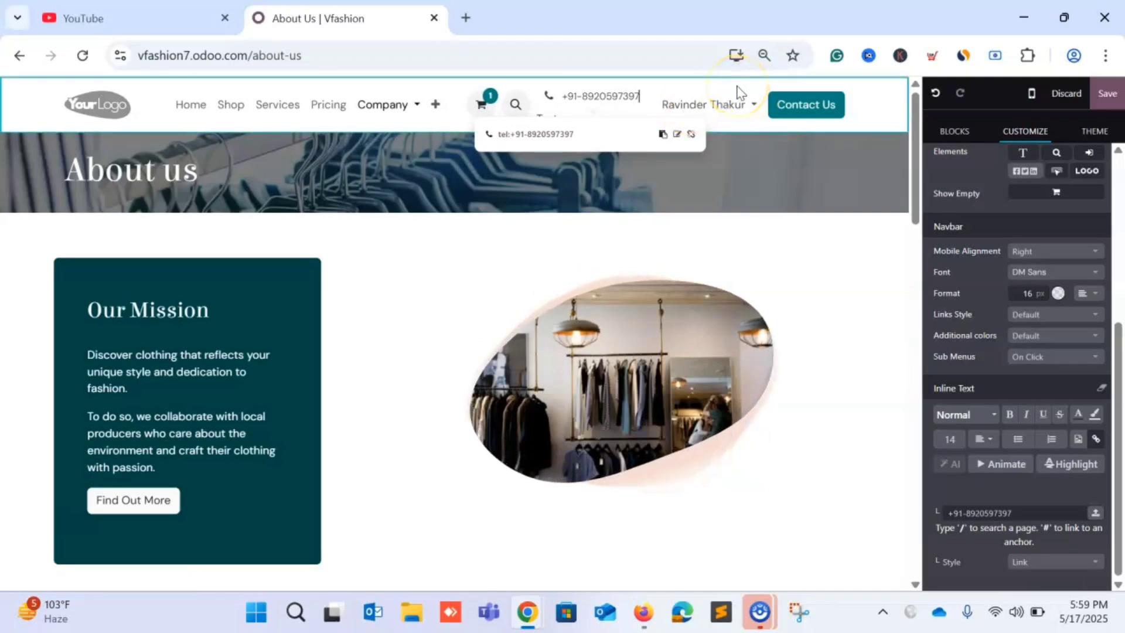
click(875, 114)
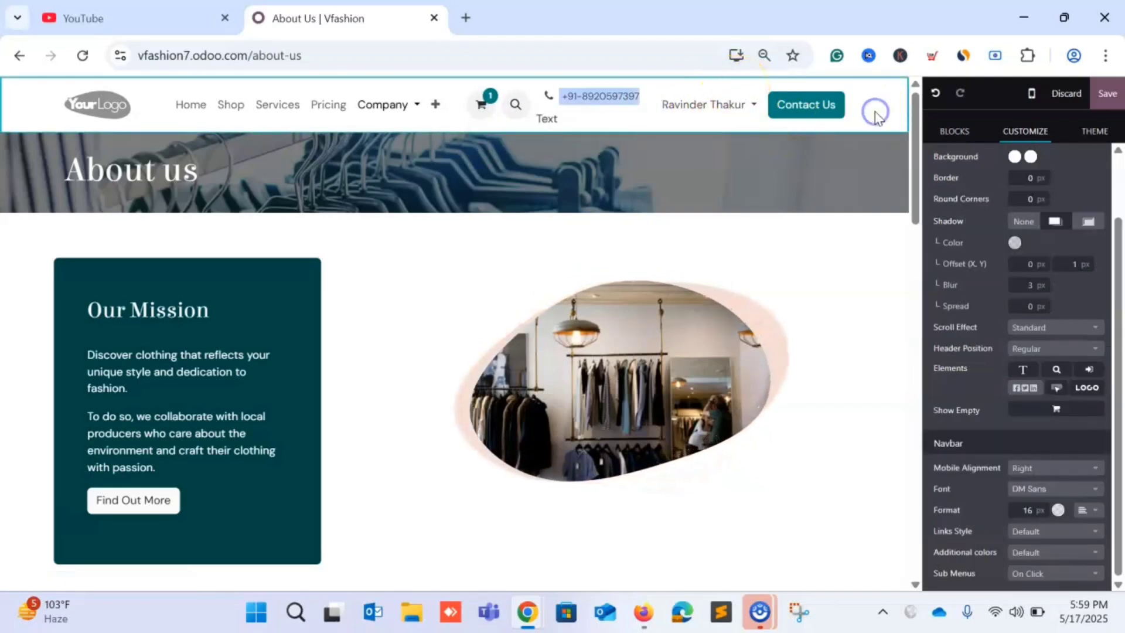
click(518, 104)
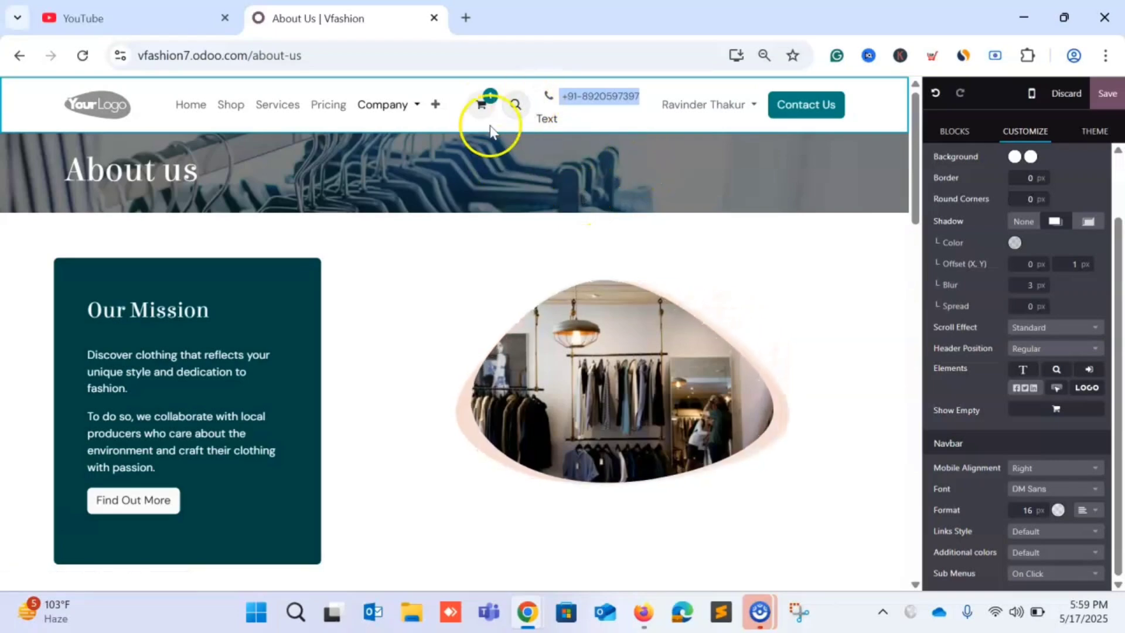
Copy the header phone number and paste it over the footer's placeholder phone.
scroll(432, 275, down, 3)
scroll(432, 272, down, 15)
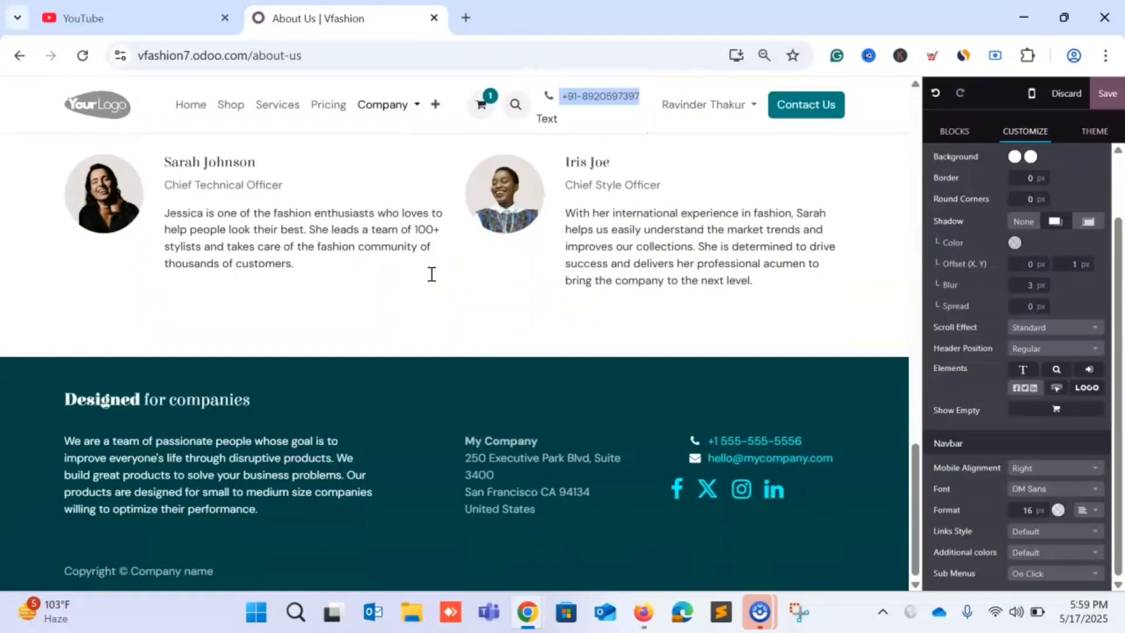
scroll(627, 294, up, 12)
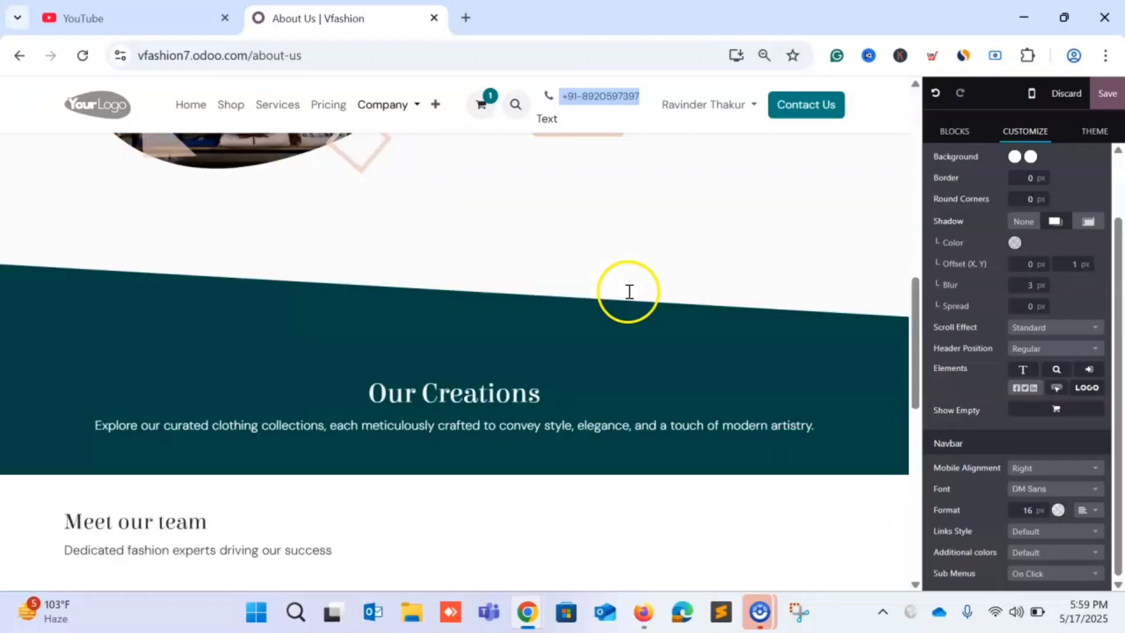
click(643, 95)
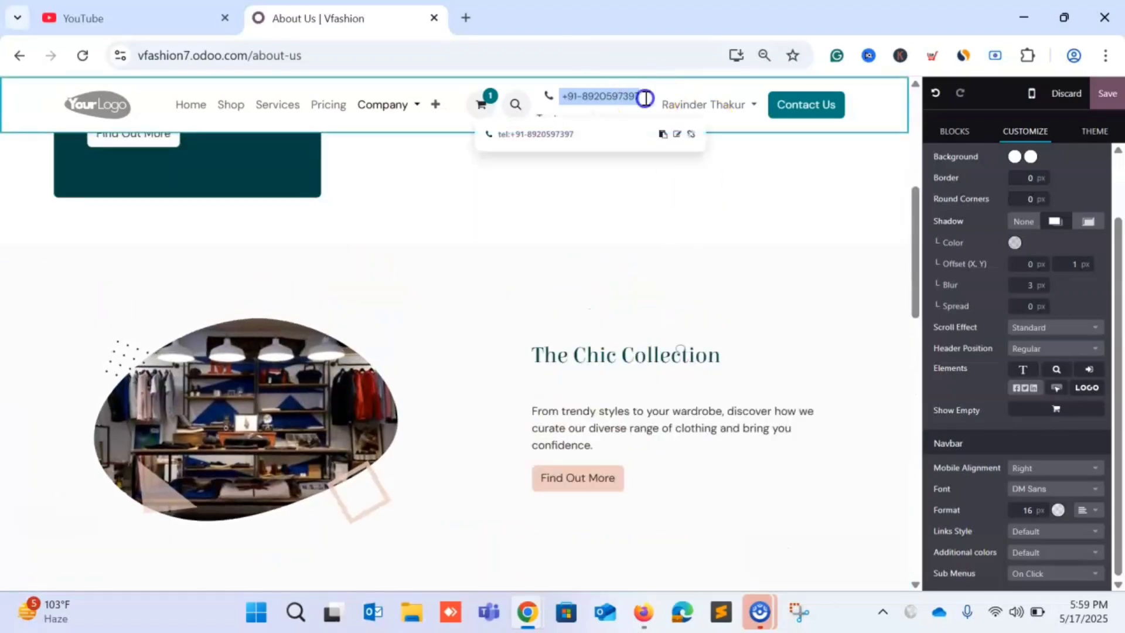
scroll(782, 304, down, 4)
scroll(783, 305, down, 5)
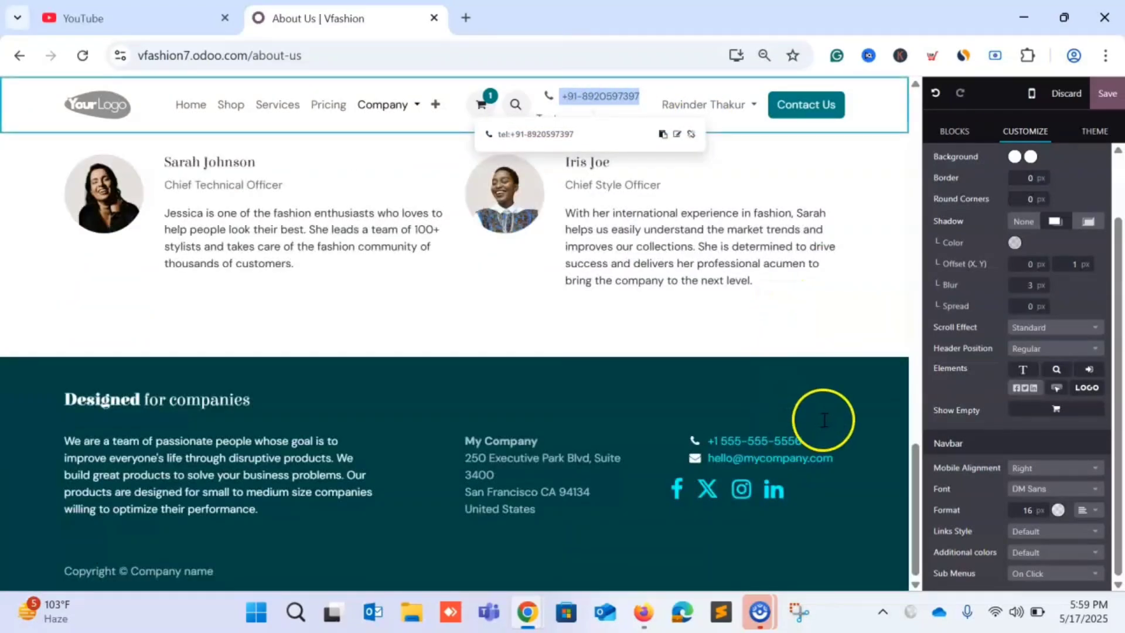
click(813, 444)
key(ctrl+v)
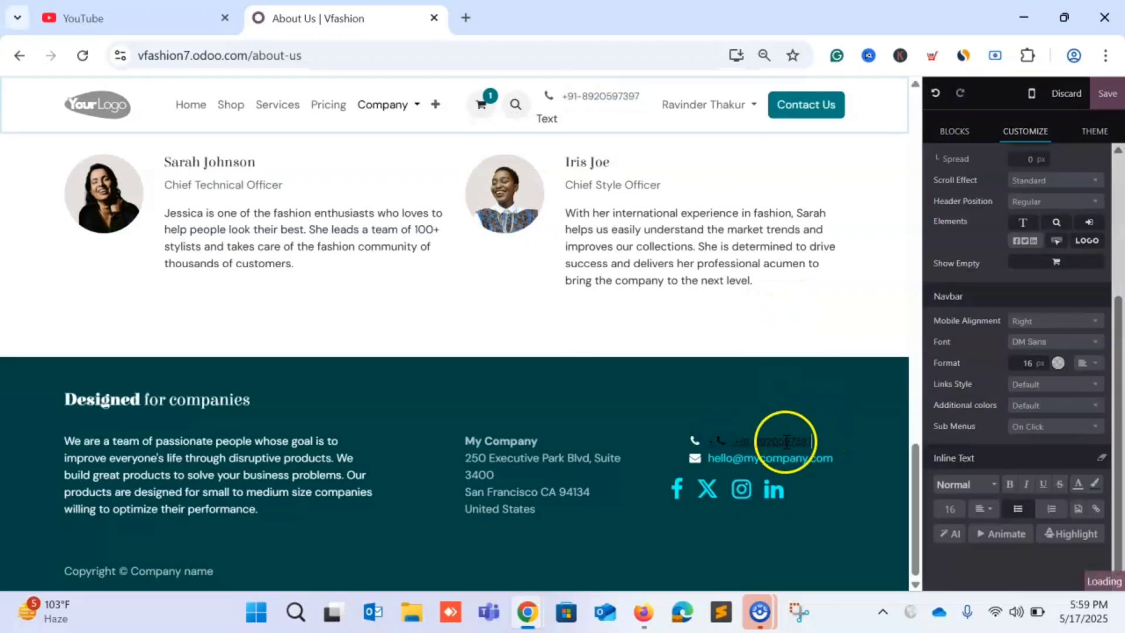
Retype the footer email's user part as the support address.
click(835, 458)
drag(835, 458, 707, 459)
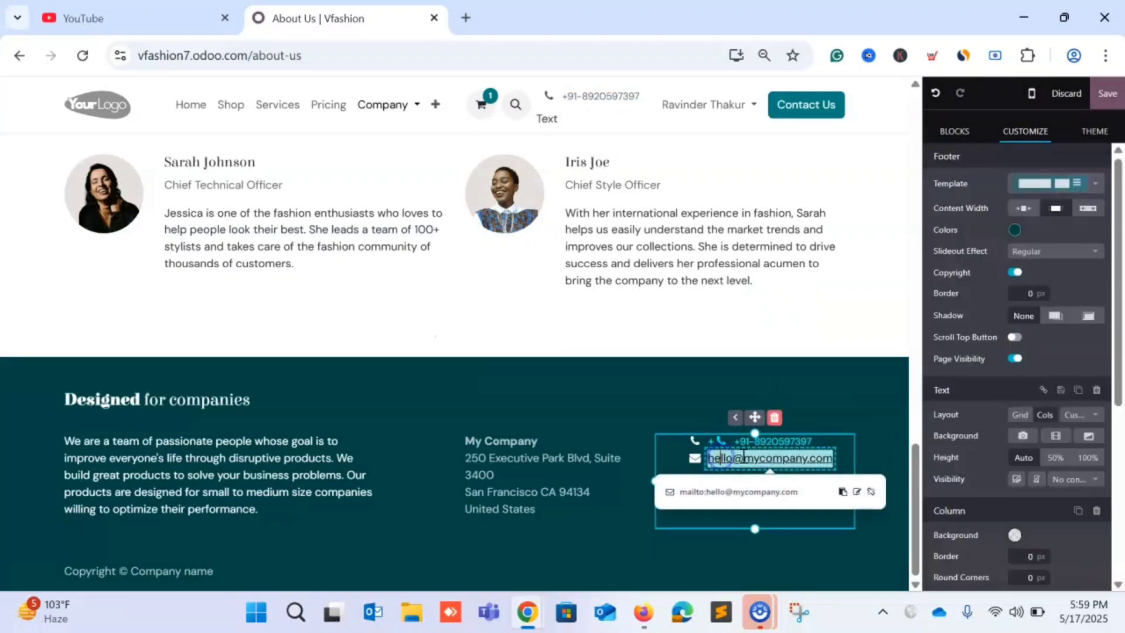
click(835, 450)
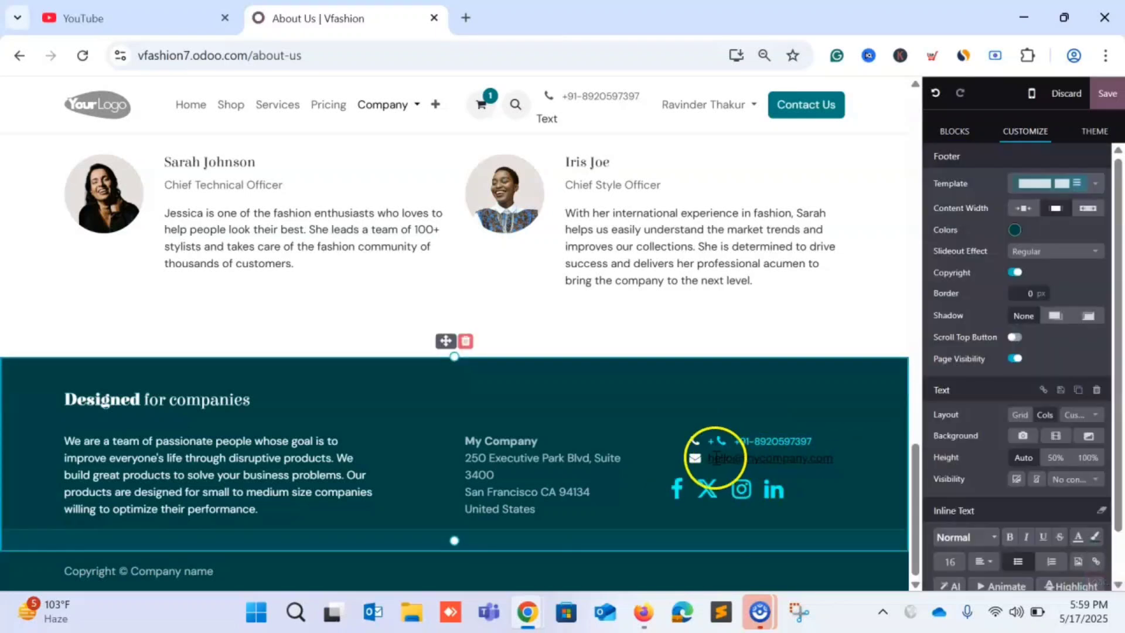
double_click(717, 458)
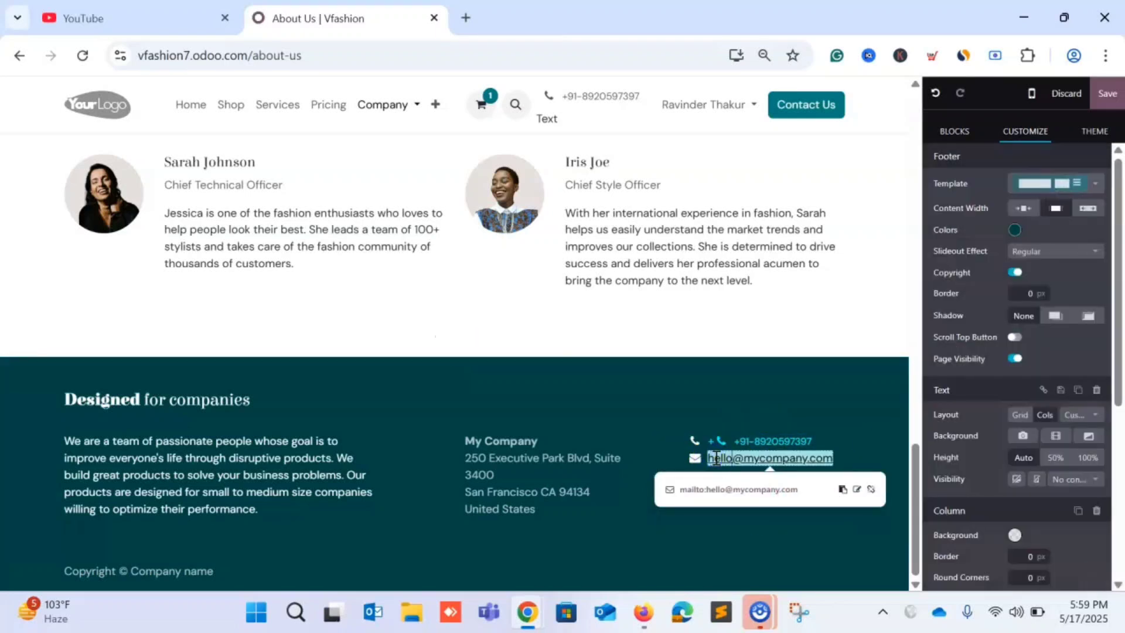
text(SUP)
key(ctrl+a)
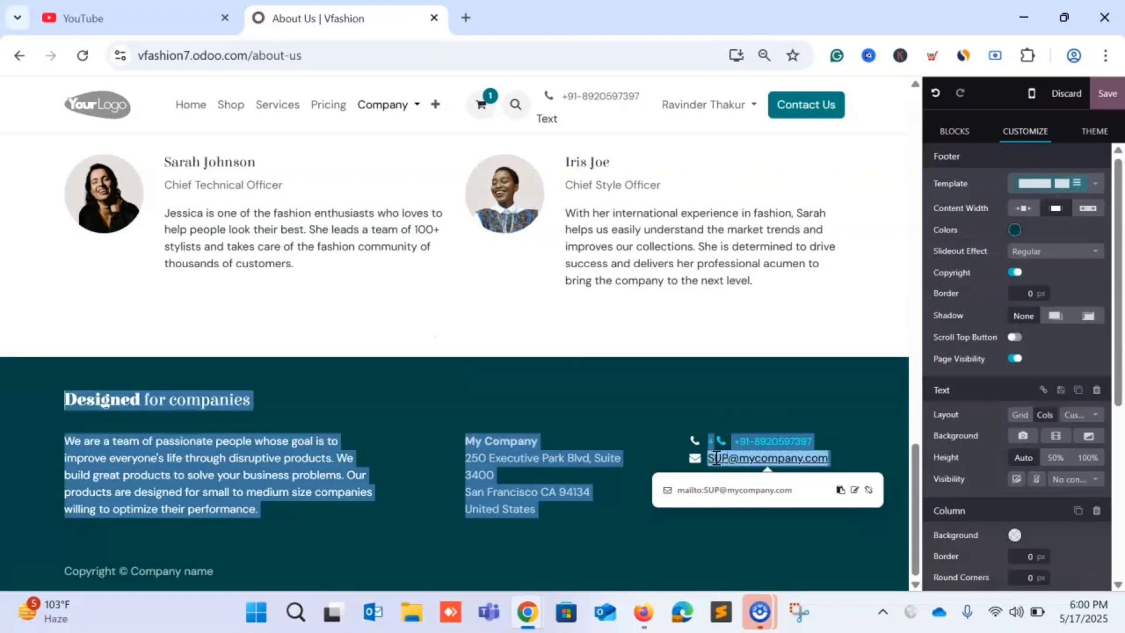
double_click(717, 458)
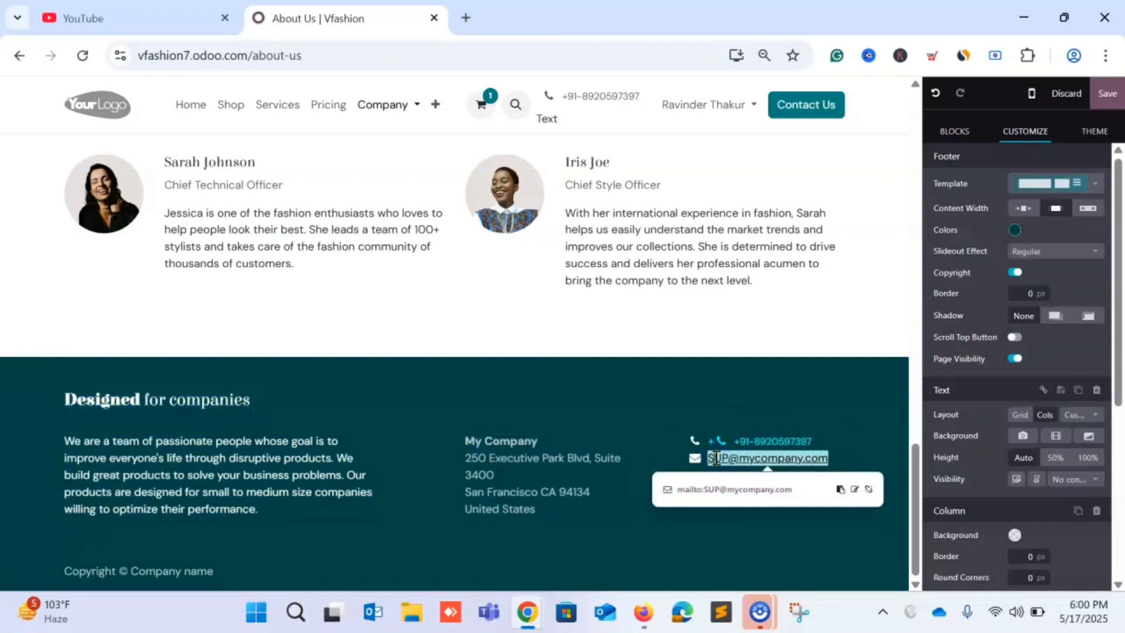
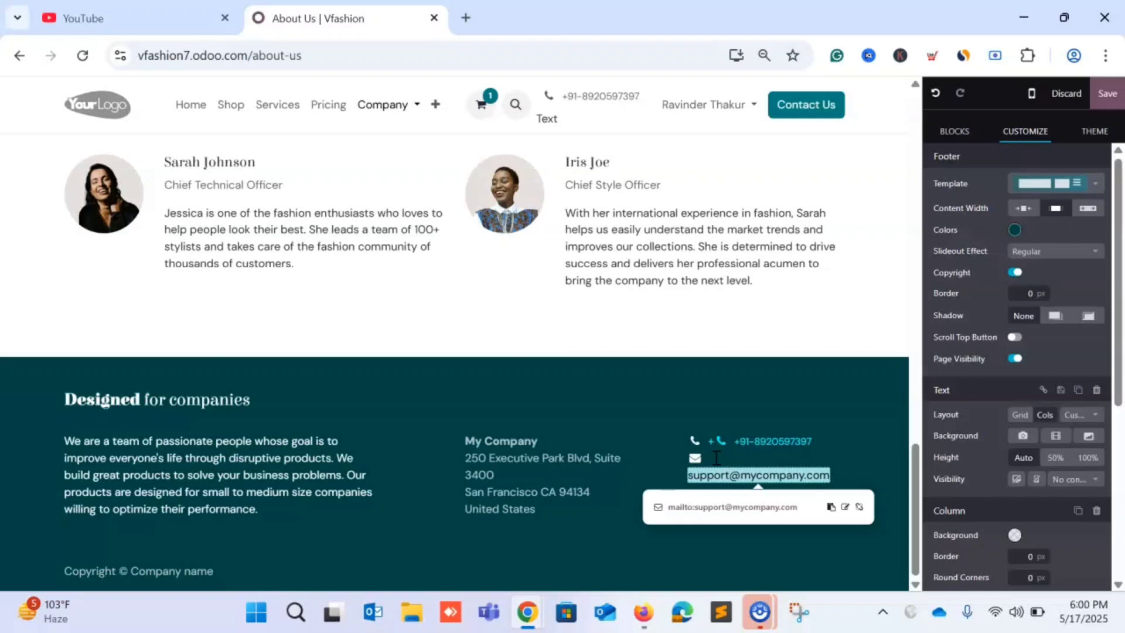
Change the footer email's domain to Vfashion, fixing typos along the way.
click(754, 459)
click(781, 467)
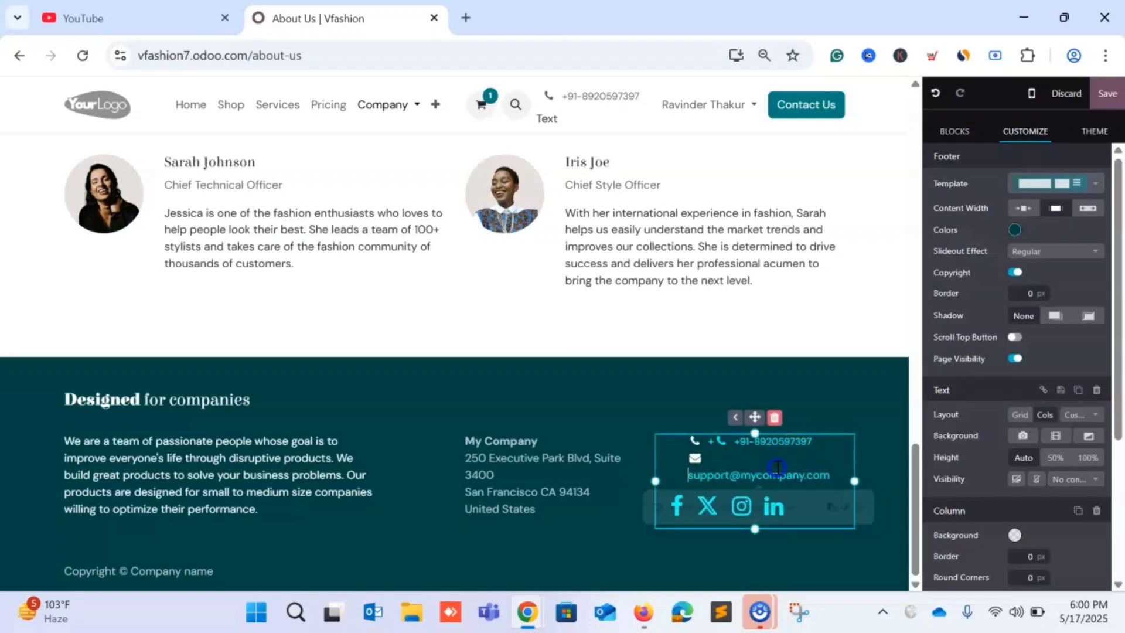
key(Up)
click(764, 470)
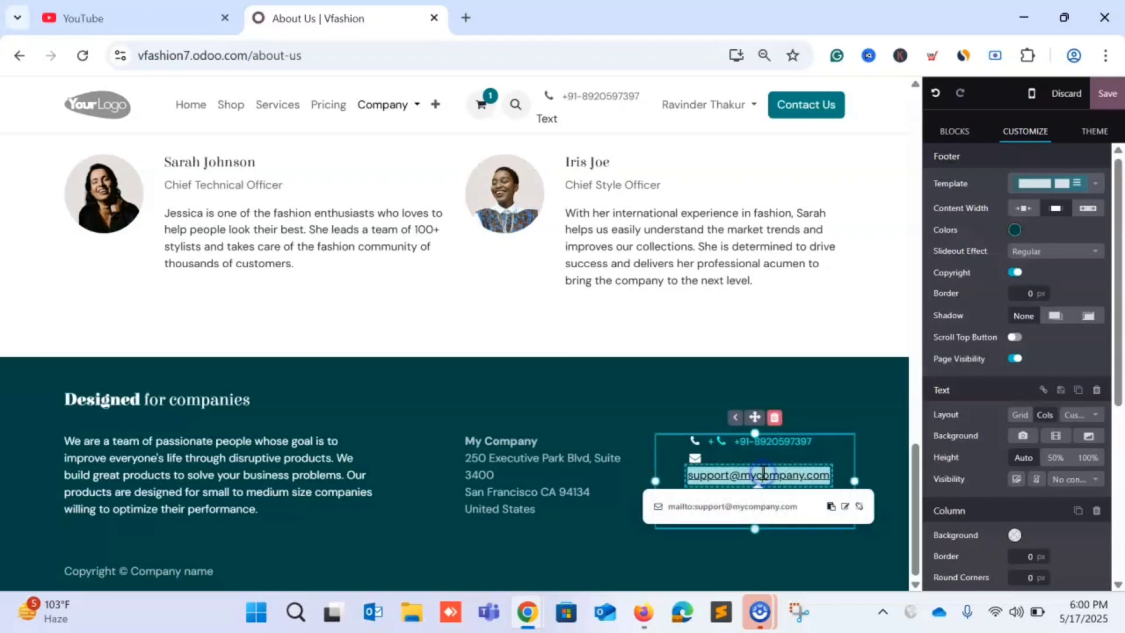
key(BackSpace)
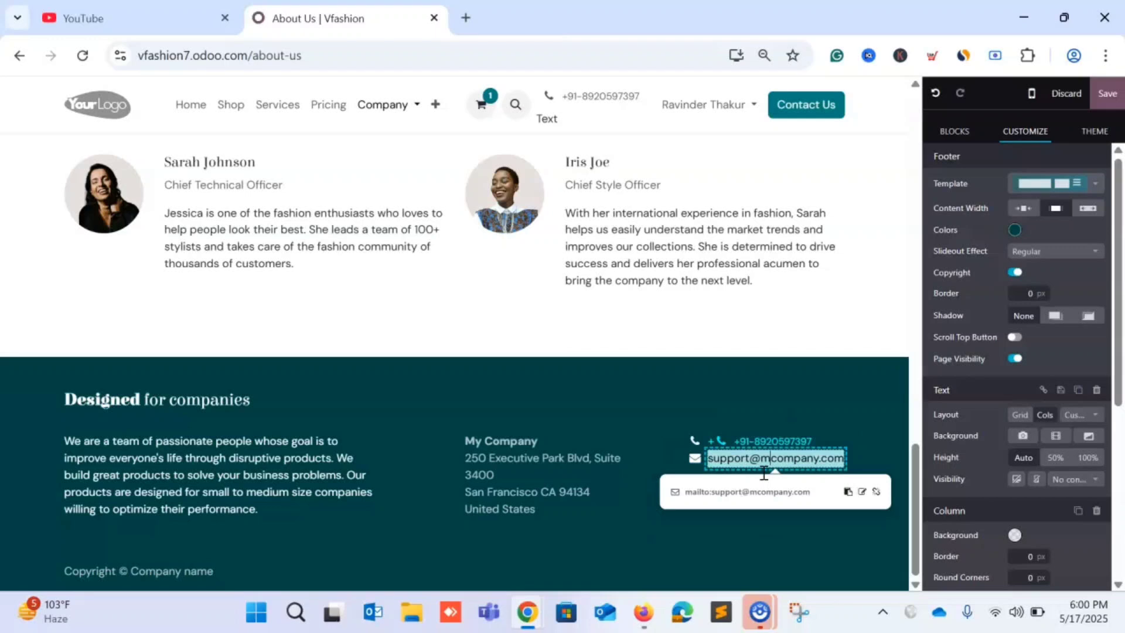
click(884, 432)
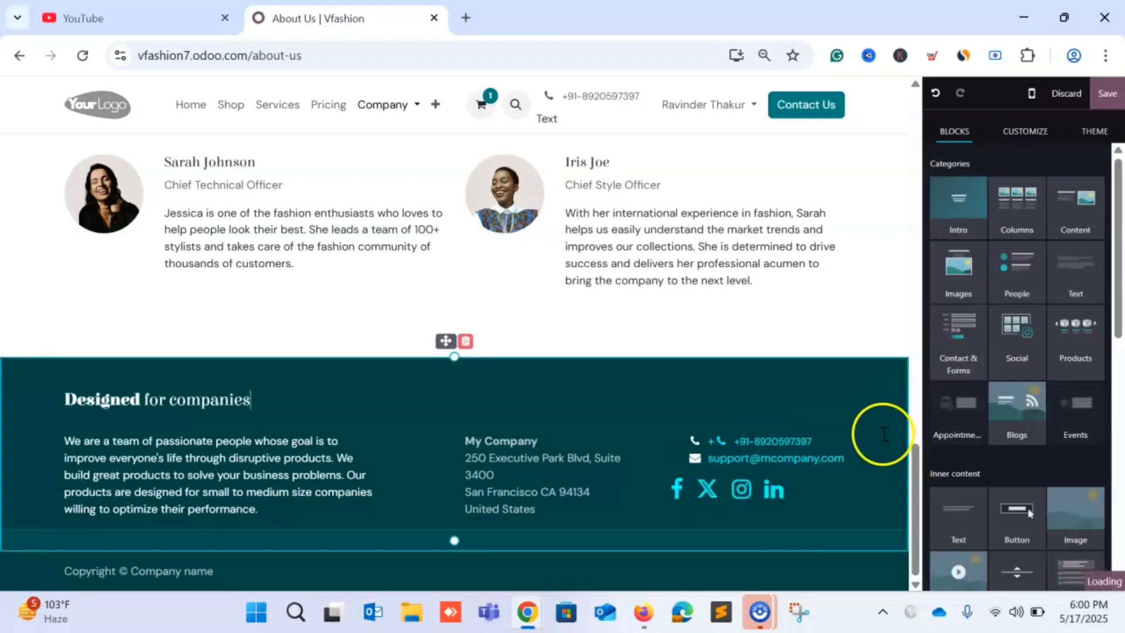
click(785, 459)
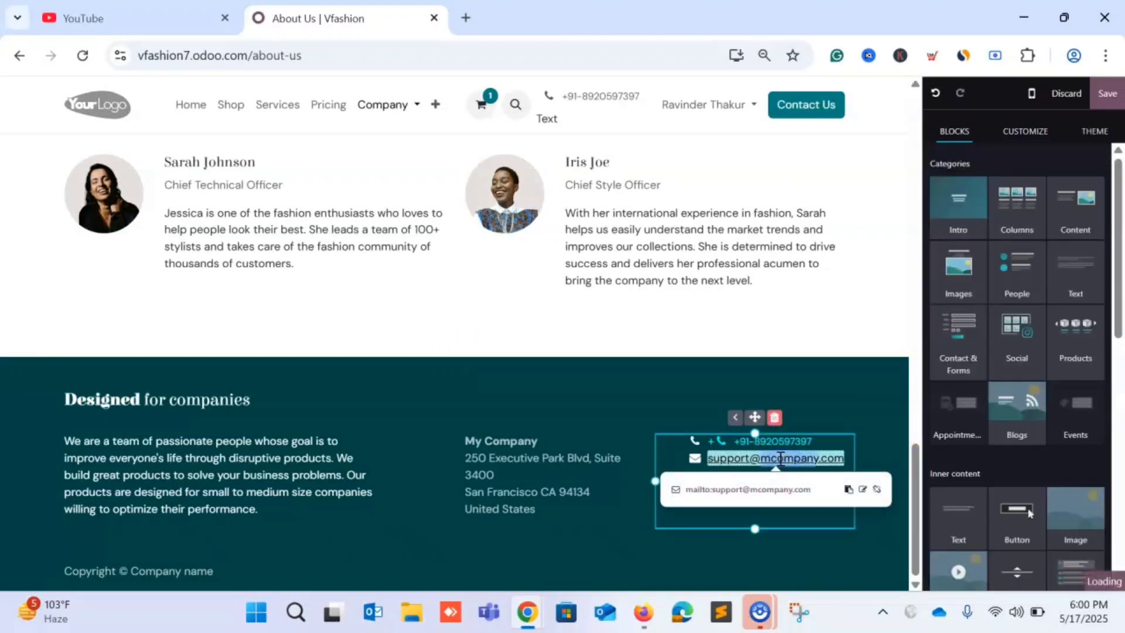
text(V)
text(fashiin)
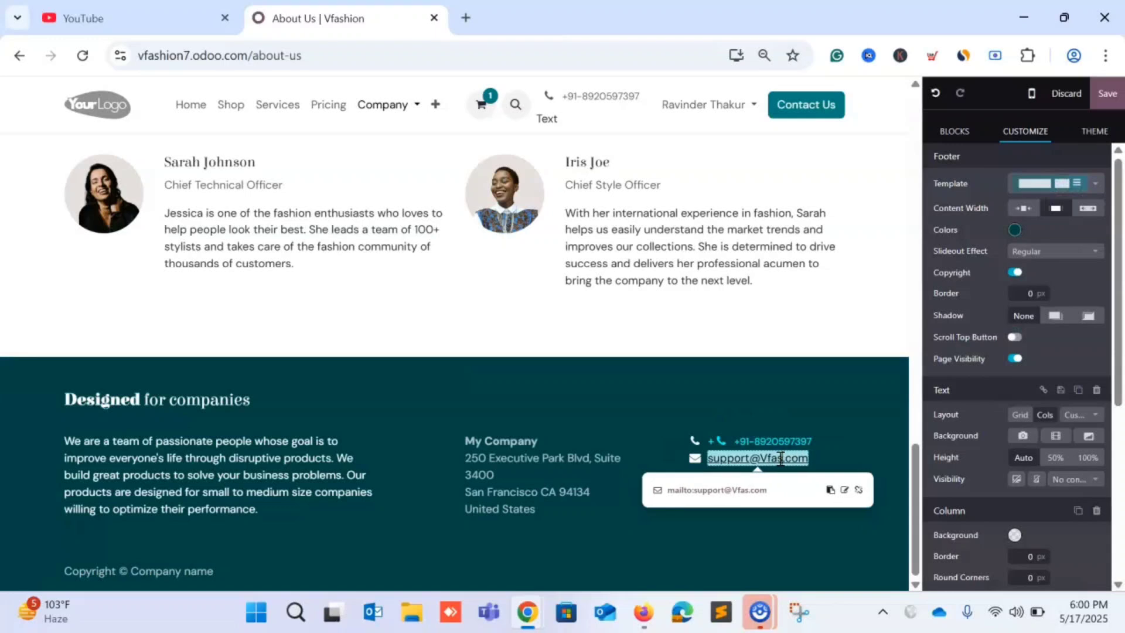
key(BackSpace)
key(BackSpace)
text(on)
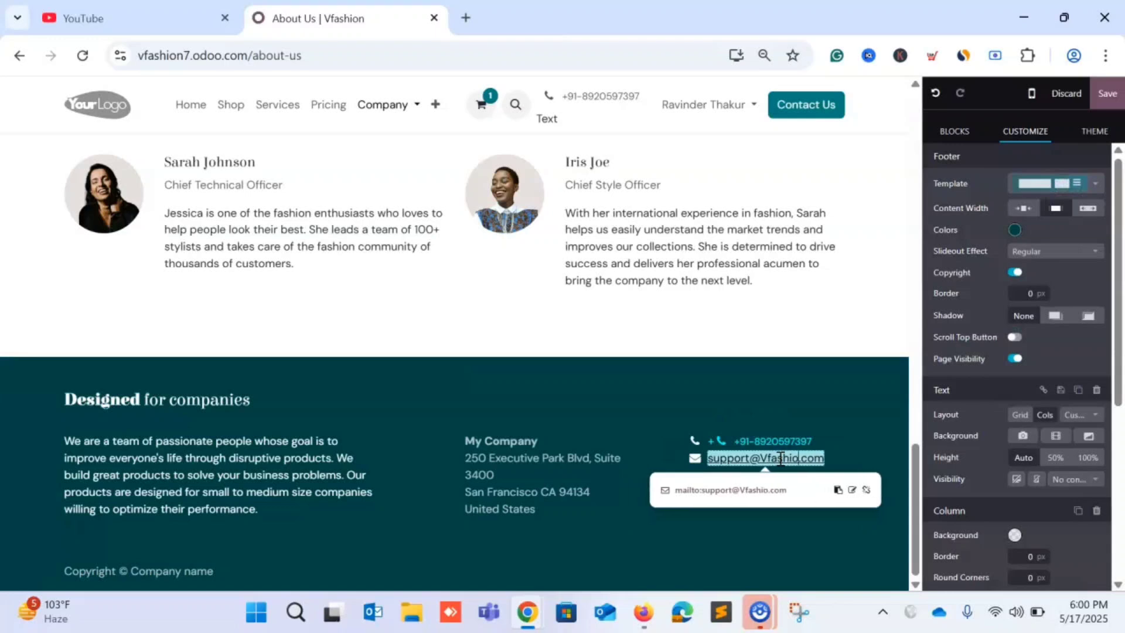
click(884, 423)
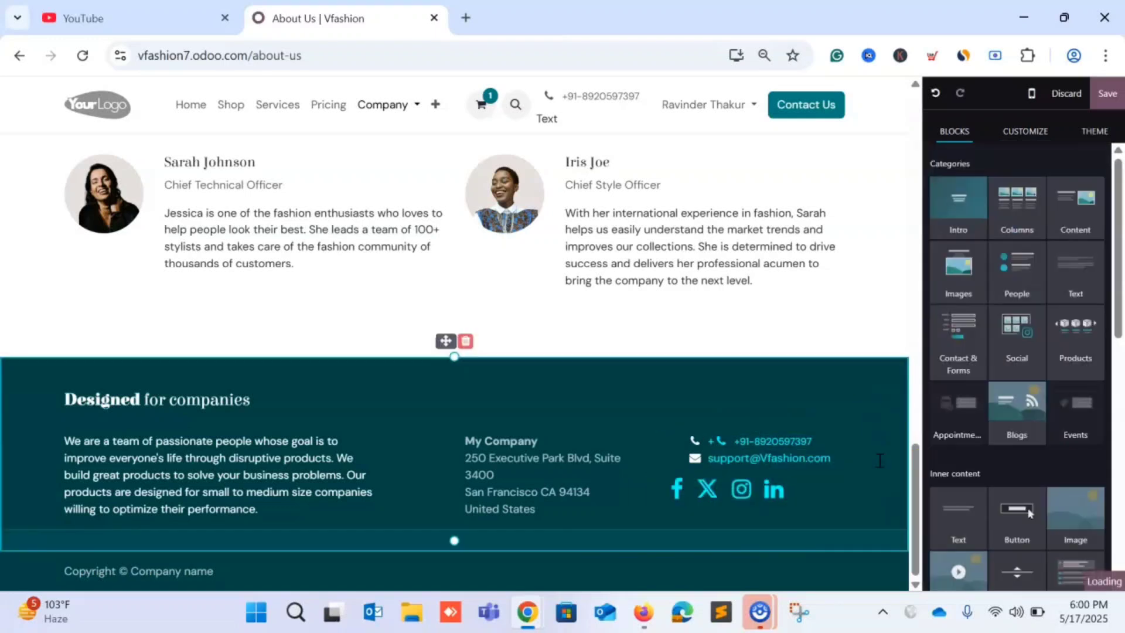
click(778, 469)
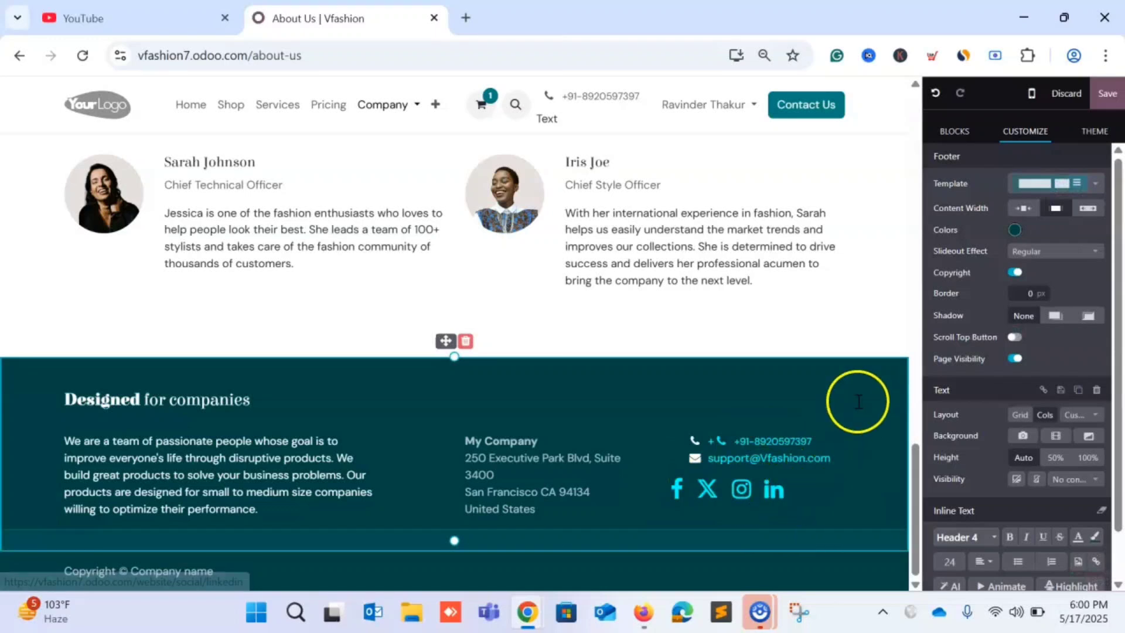
click(677, 489)
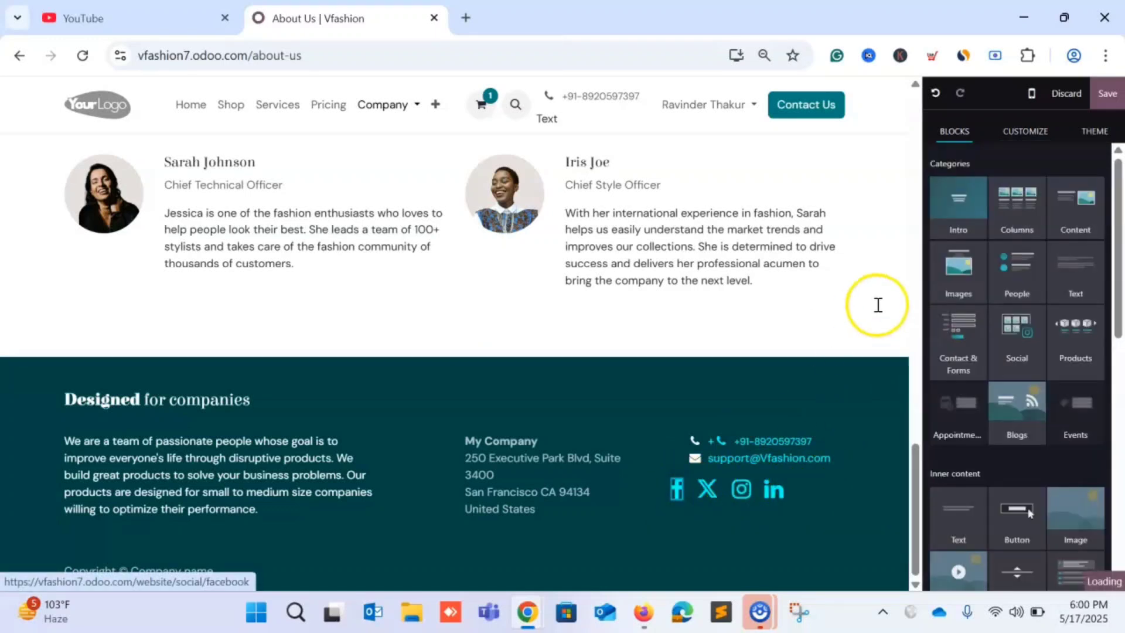
Review the social icon settings in the Customize panel, then save the About Us page edits.
scroll(1080, 299, down, 10)
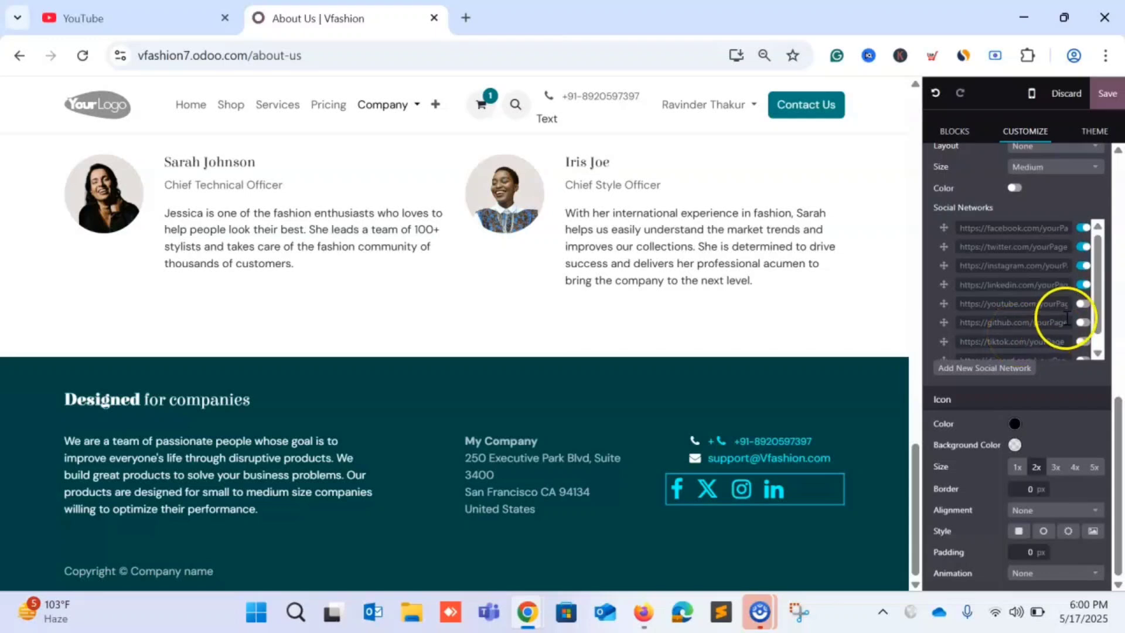
scroll(1027, 220, up, 5)
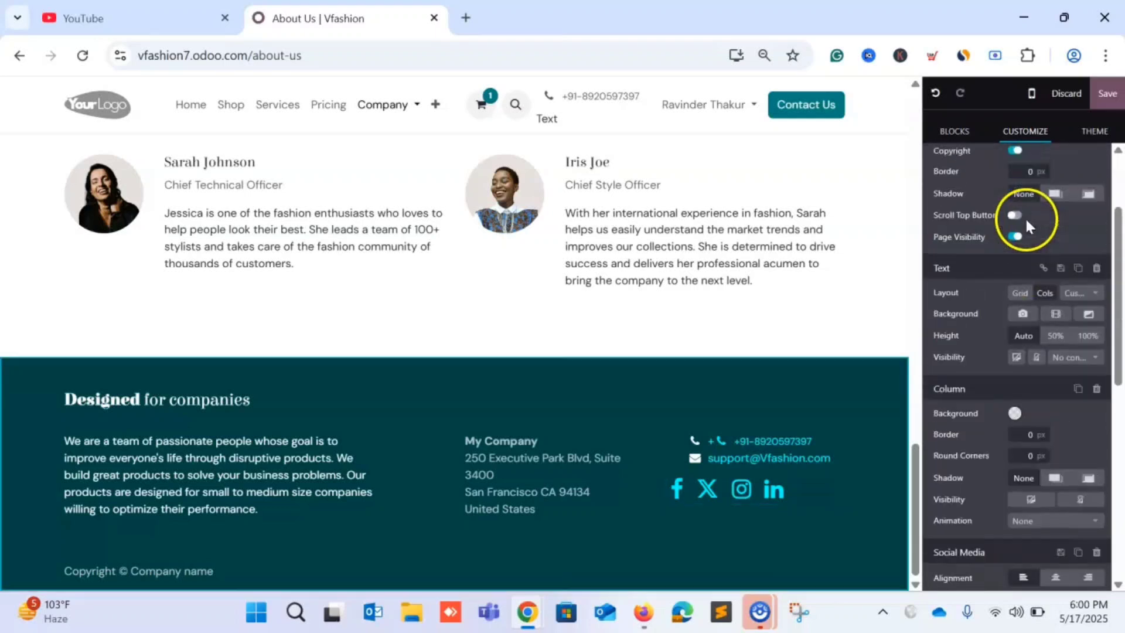
click(1107, 95)
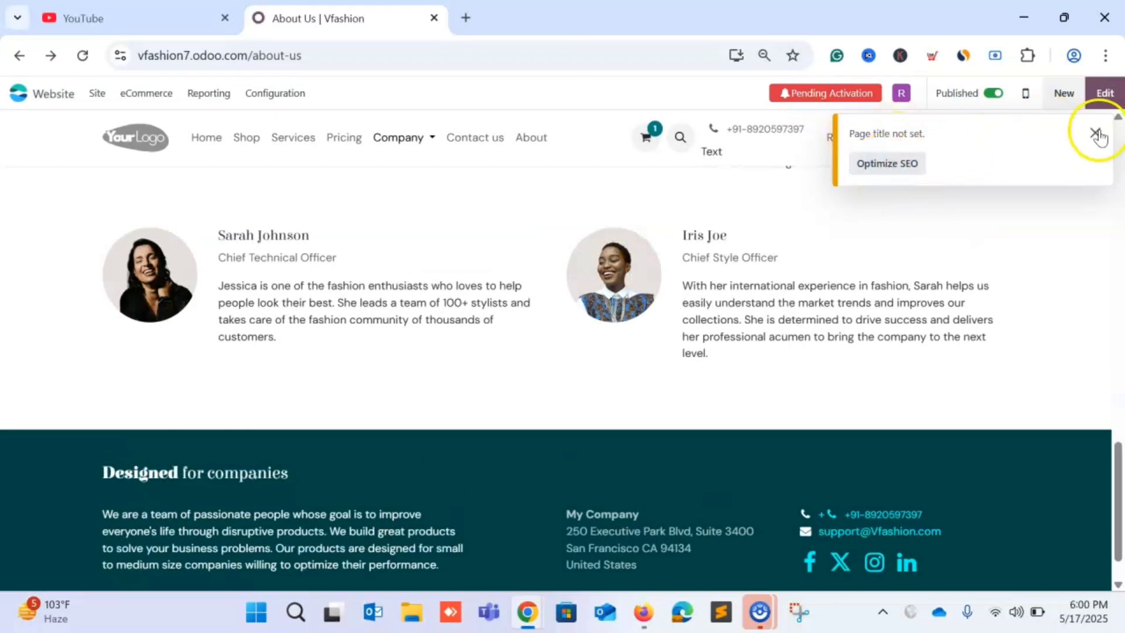
Open Optimize SEO from the 'Page title not set' notice and review the dialog's alt-attribute warnings.
click(902, 167)
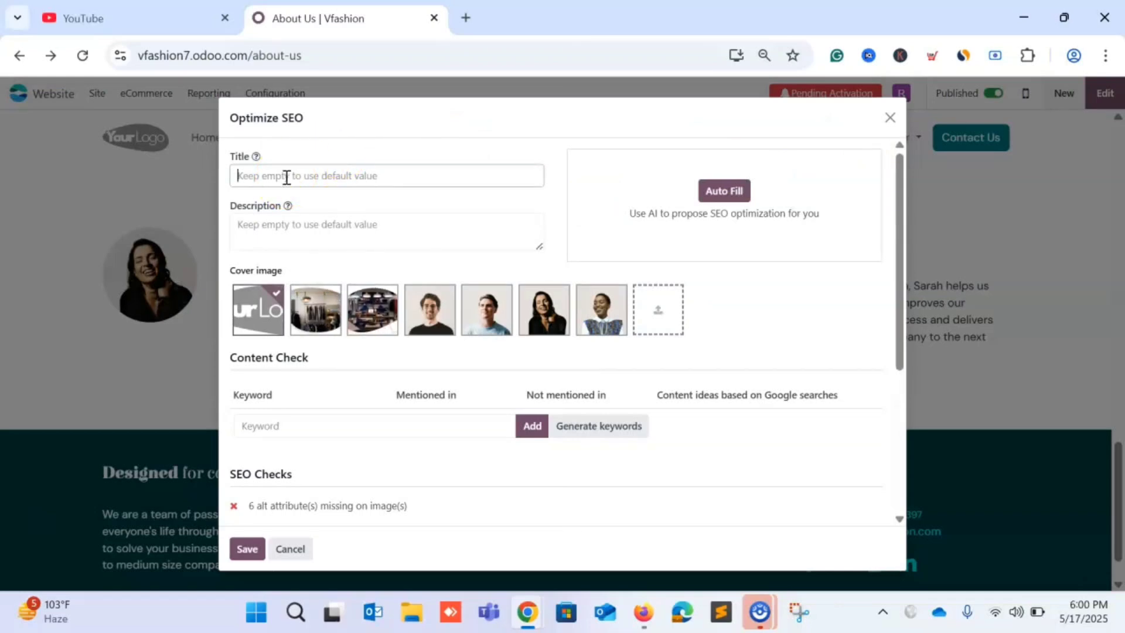
scroll(420, 258, down, 4)
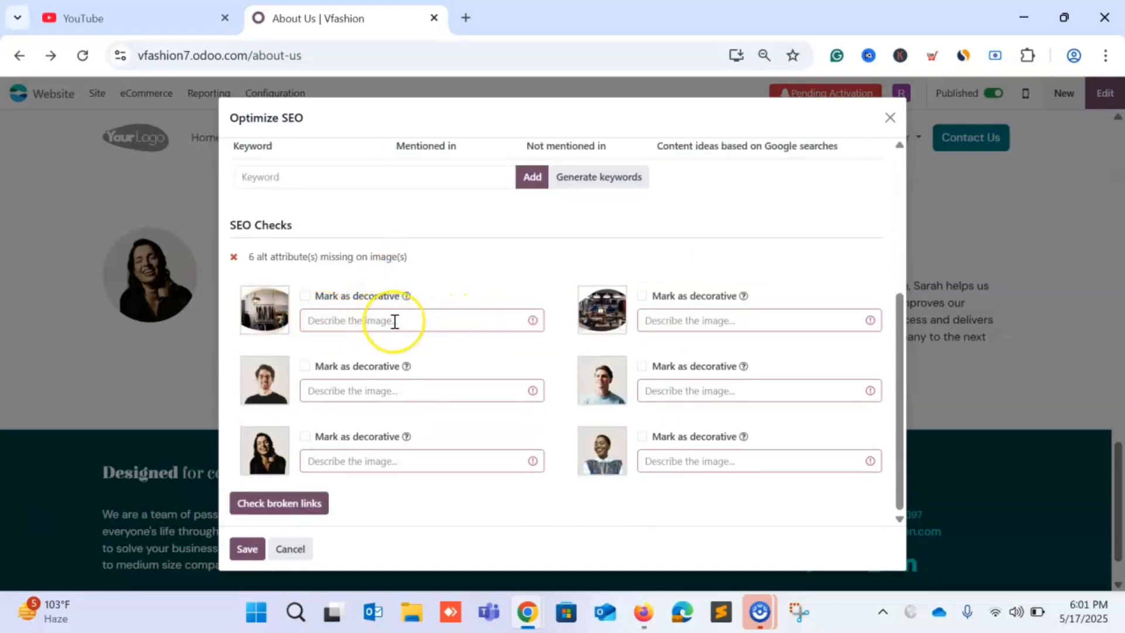
scroll(395, 322, up, 4)
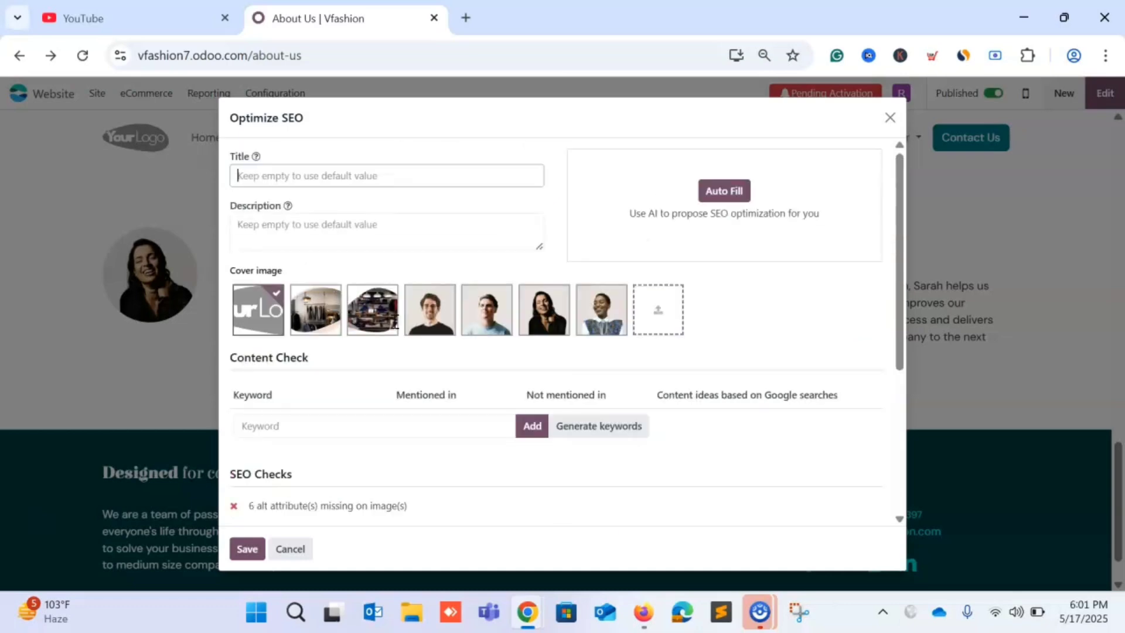
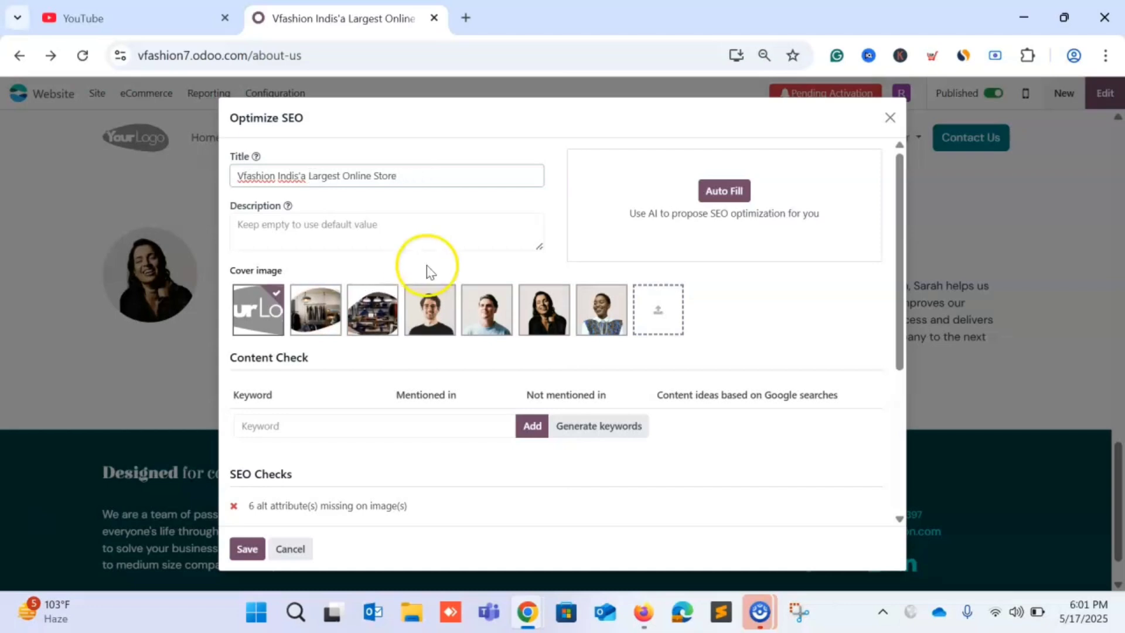
Save "Vfashion Indis'a Largest Online Store" as the About us page's SEO title.
click(241, 548)
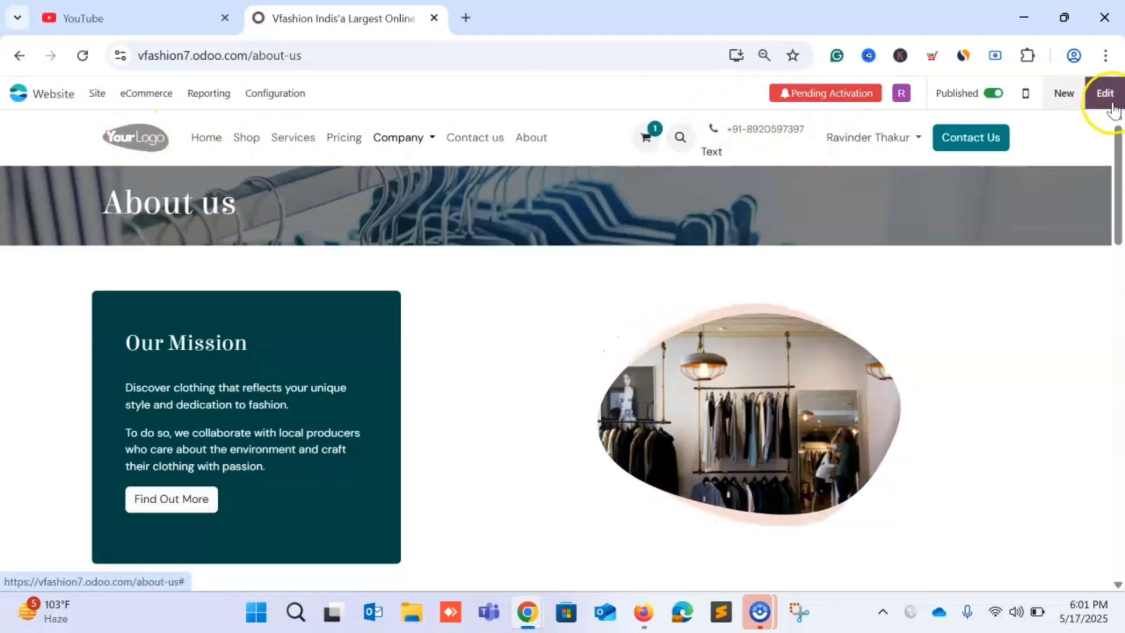
Go to the Home page in edit mode and open the media picker on the header logo.
click(151, 149)
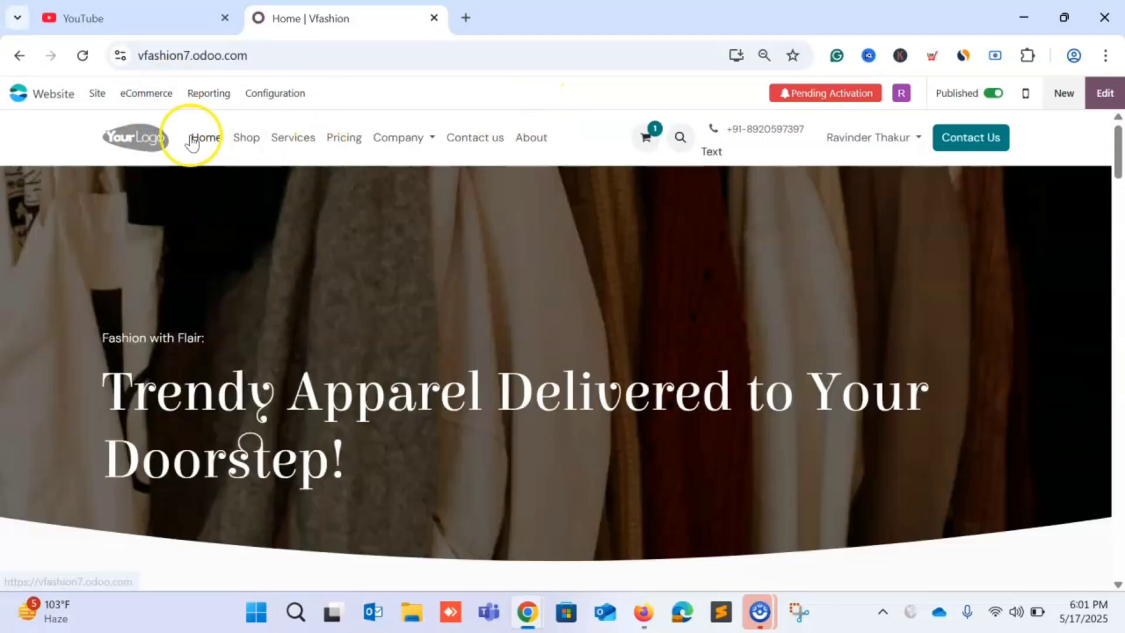
click(1099, 95)
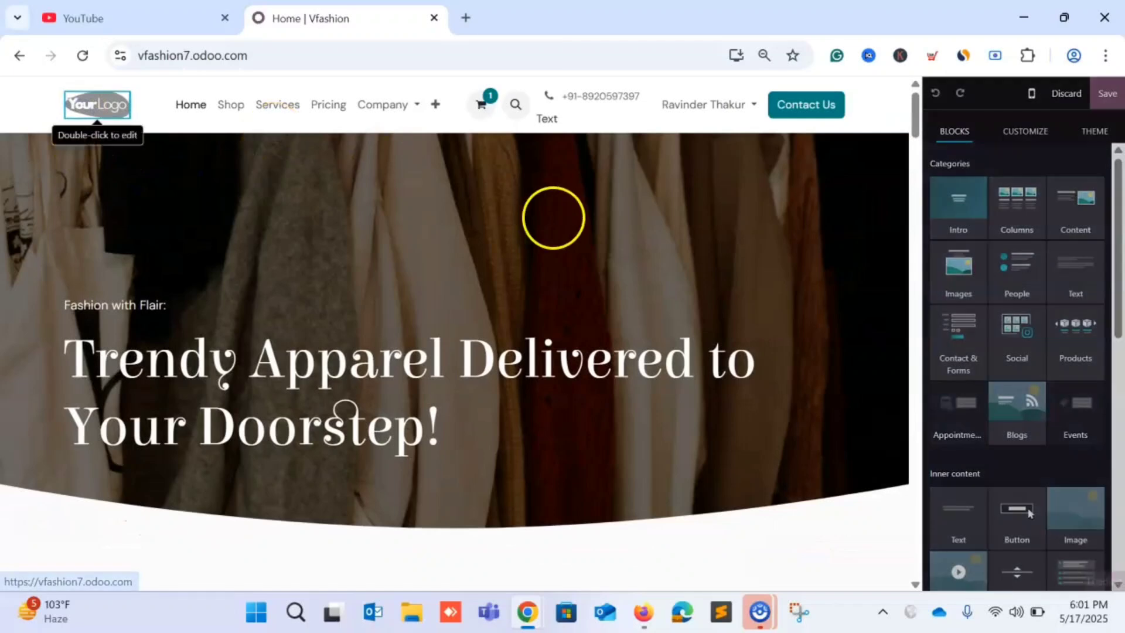
double_click(123, 107)
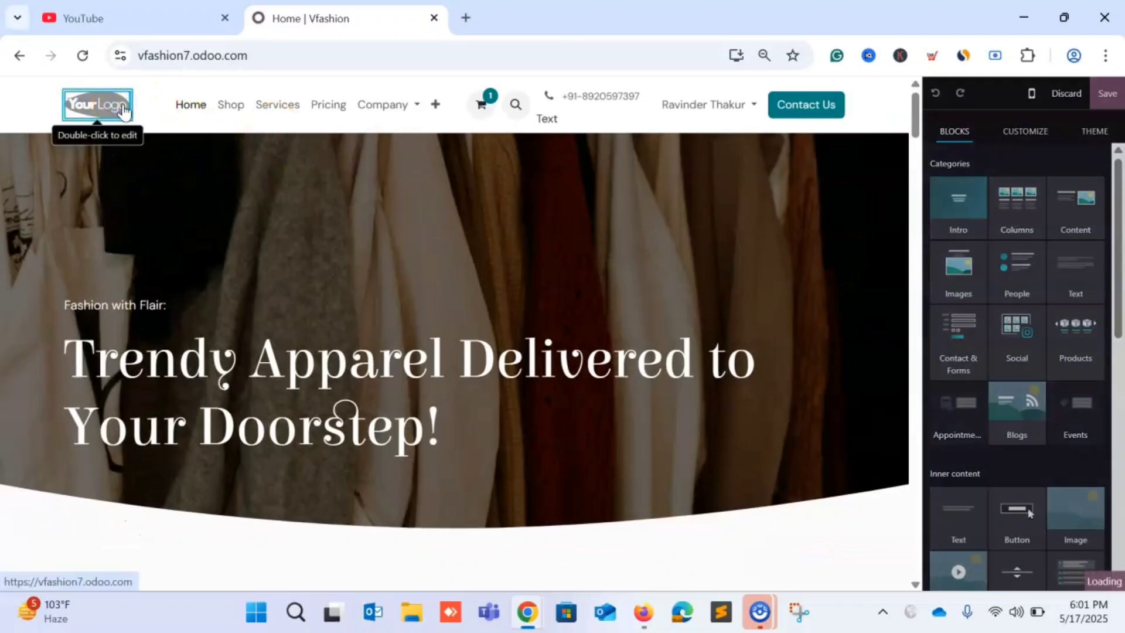
double_click(86, 105)
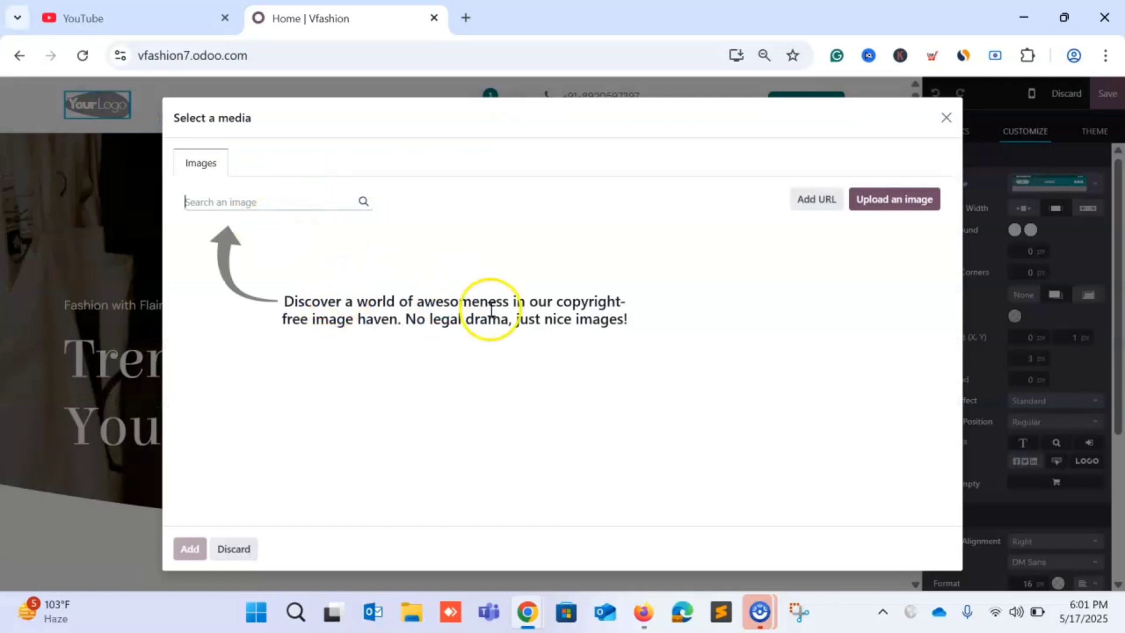
Upload logo.png from the Downloads folder as the new header logo.
click(904, 201)
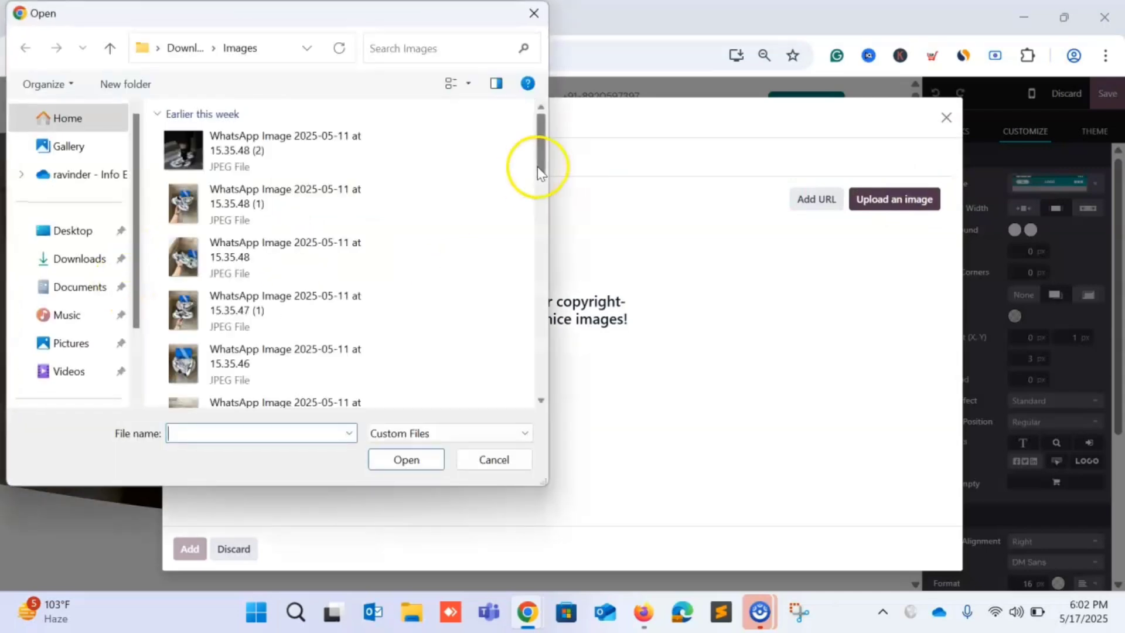
click(89, 265)
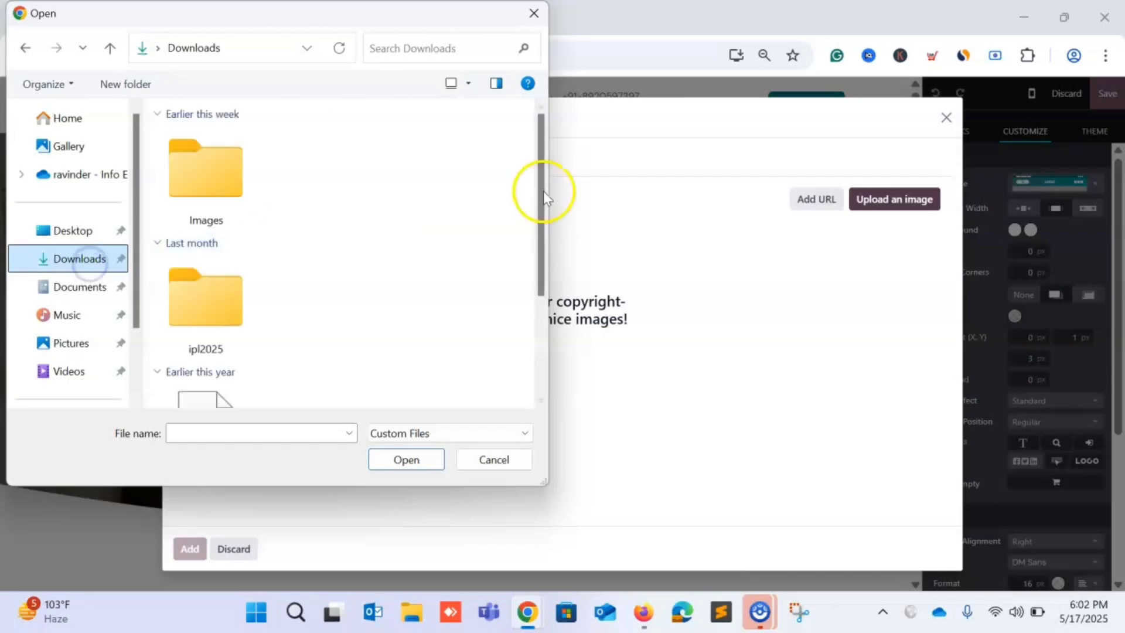
drag(540, 182, 540, 246)
click(234, 327)
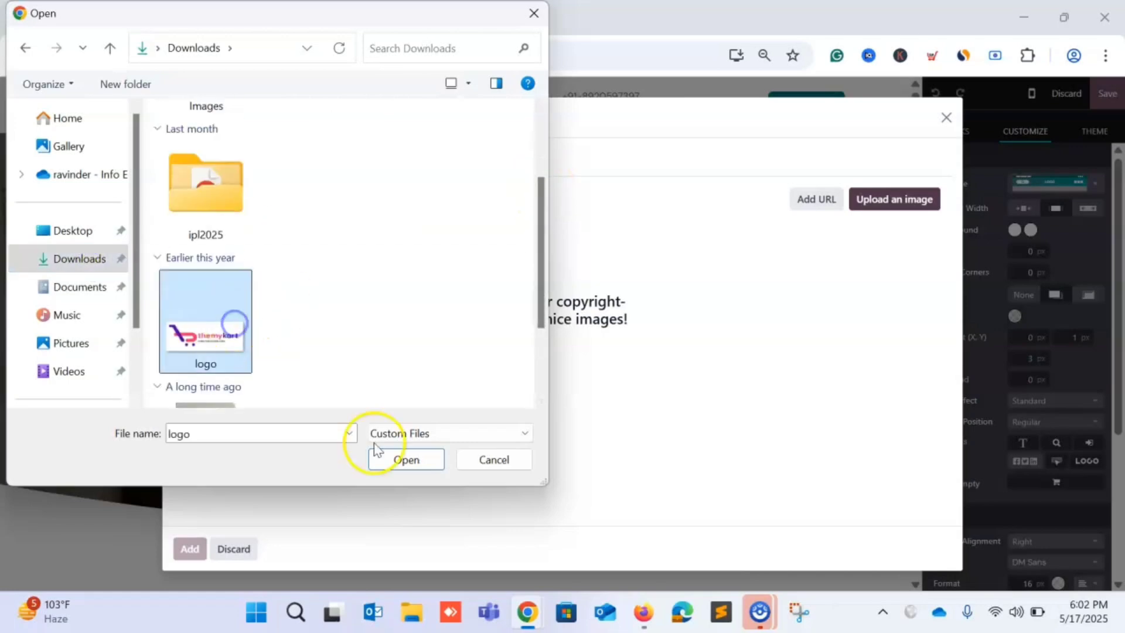
click(407, 460)
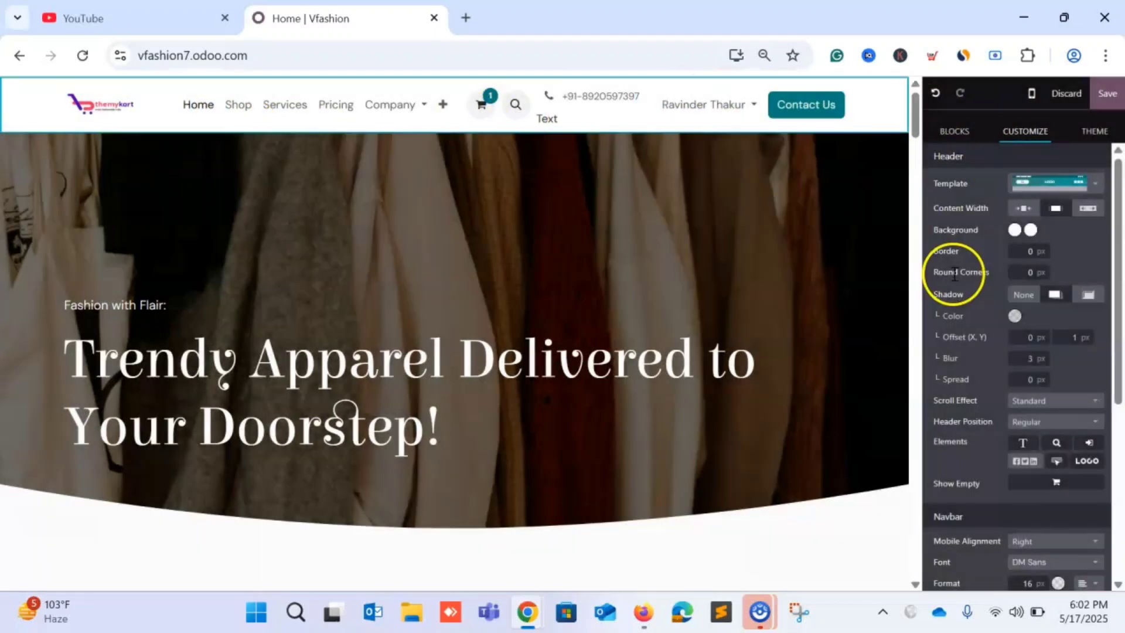
Save the home page with its new logo, review it, and open the Site menu.
click(1103, 103)
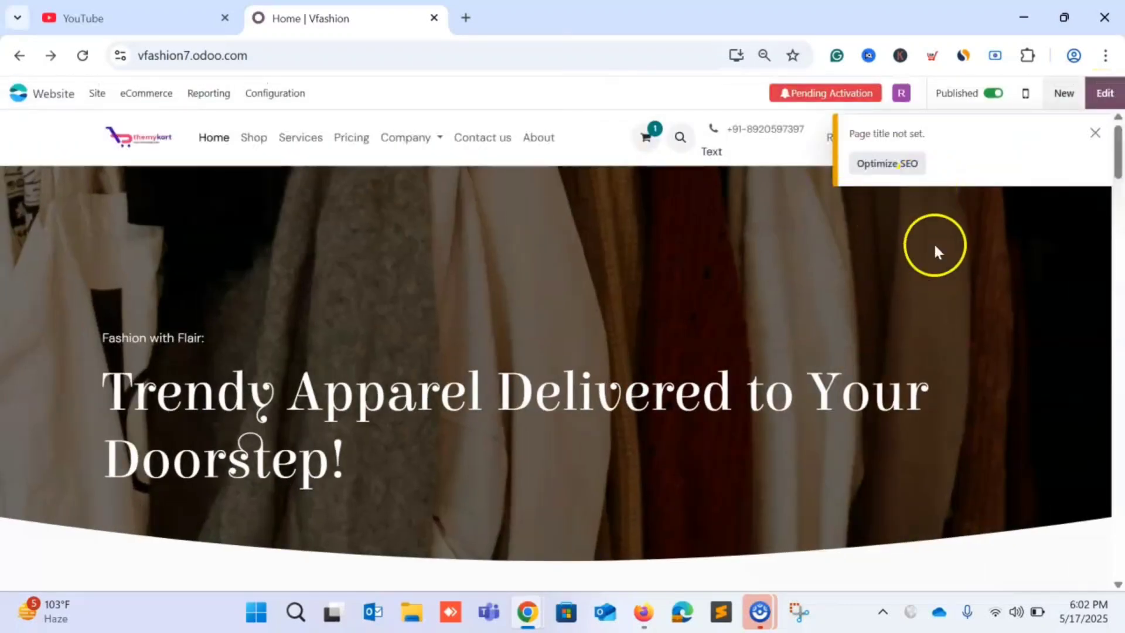
scroll(754, 264, down, 20)
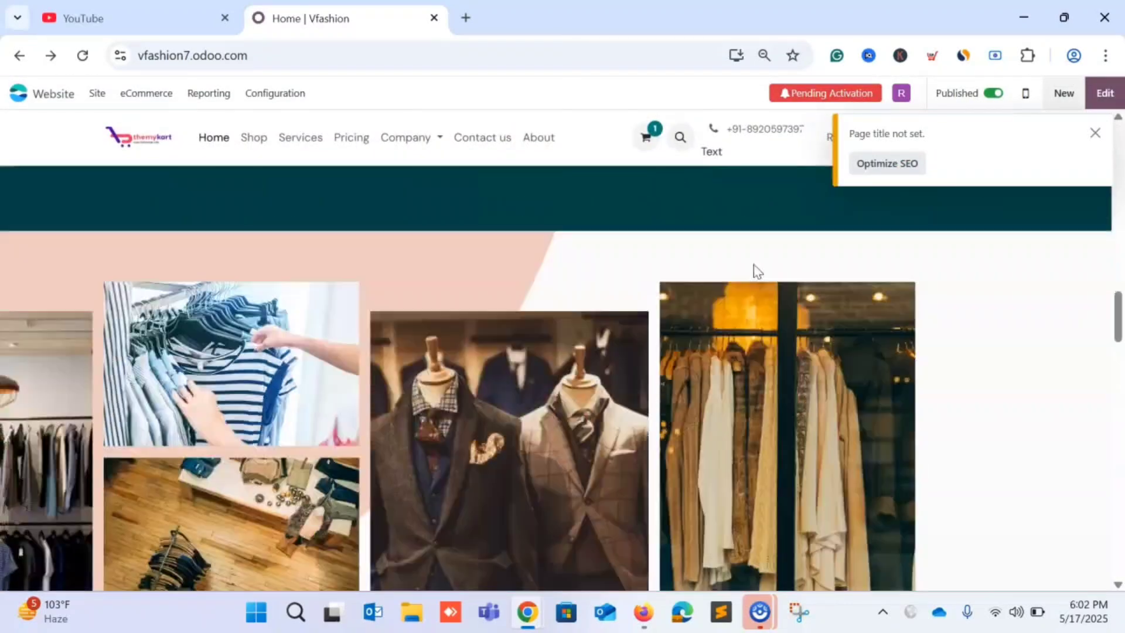
scroll(754, 271, down, 15)
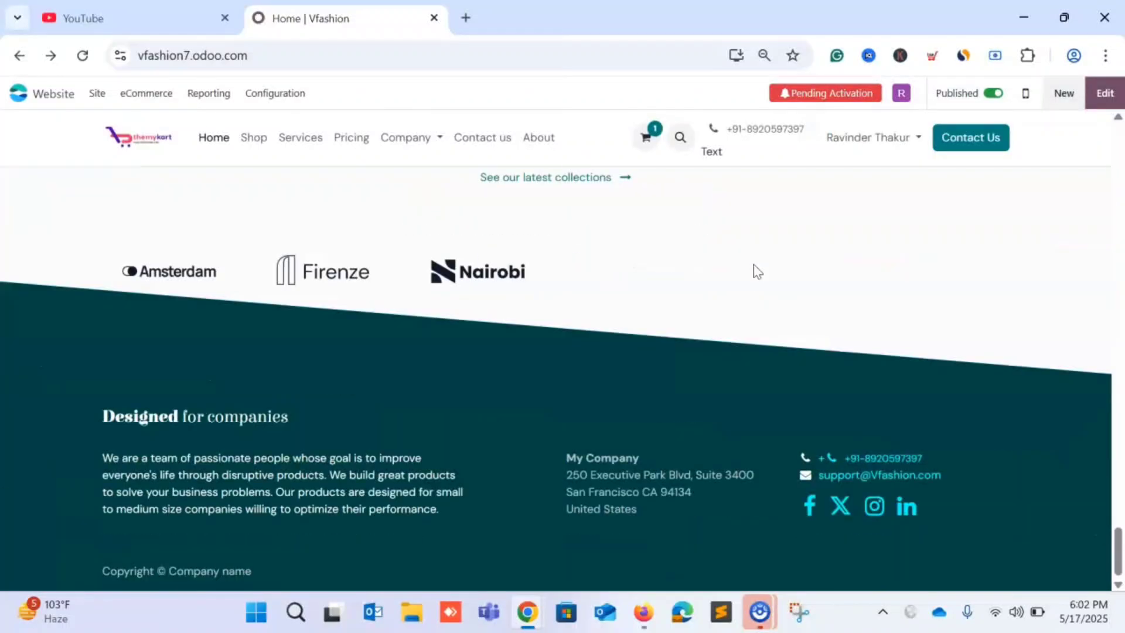
click(98, 95)
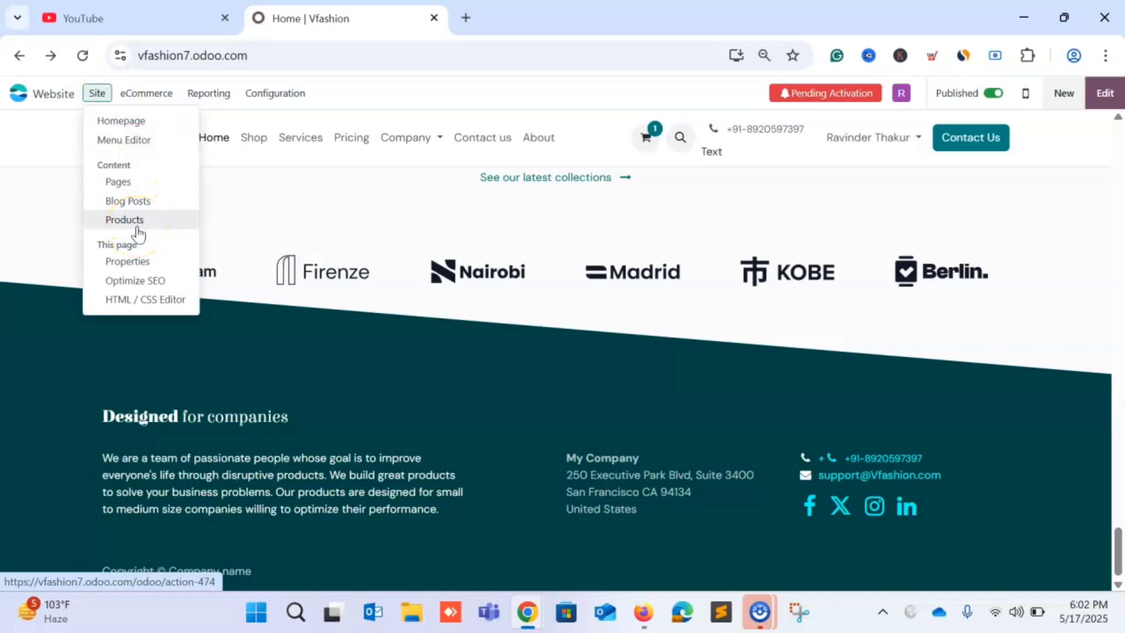
In the Menu Editor, add a 'Men' mega menu item after Shop and begin renaming it.
click(112, 147)
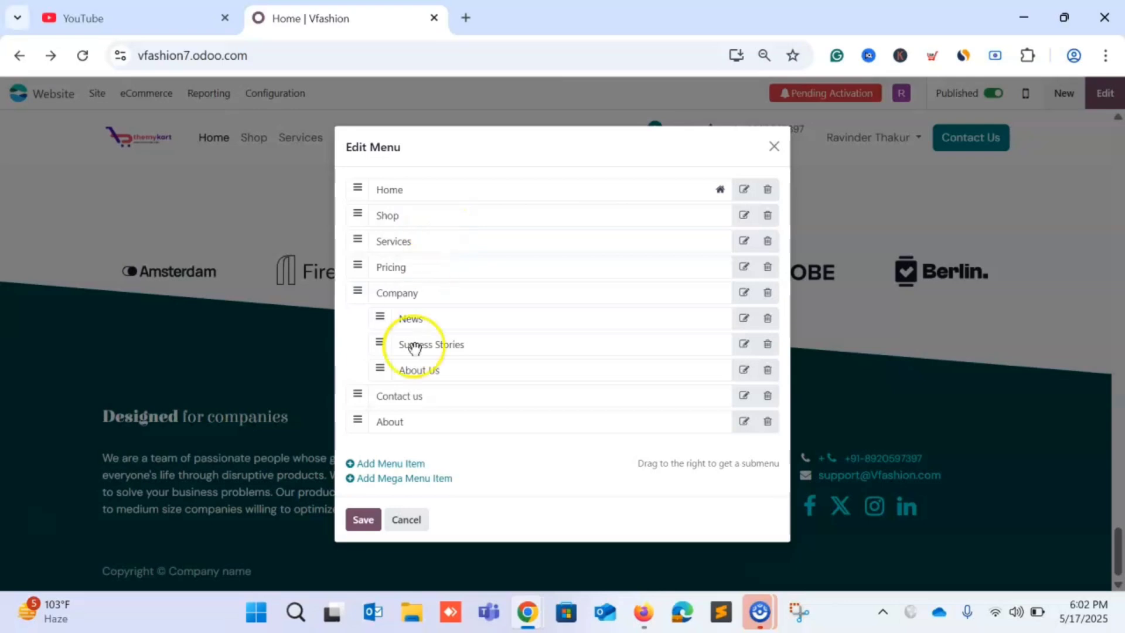
click(382, 480)
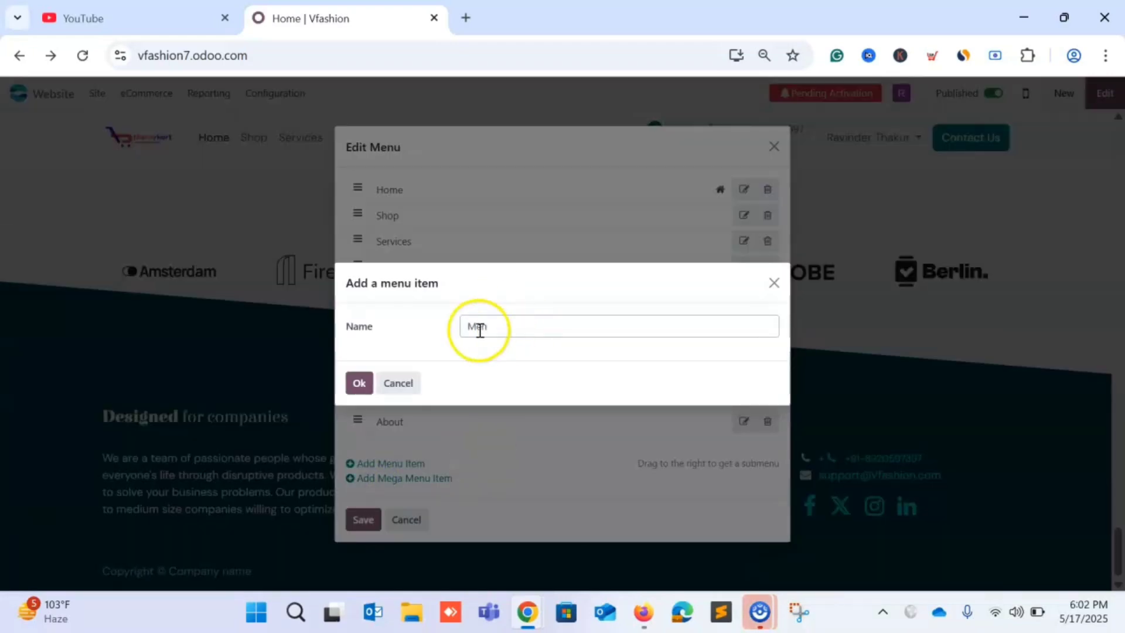
click(360, 382)
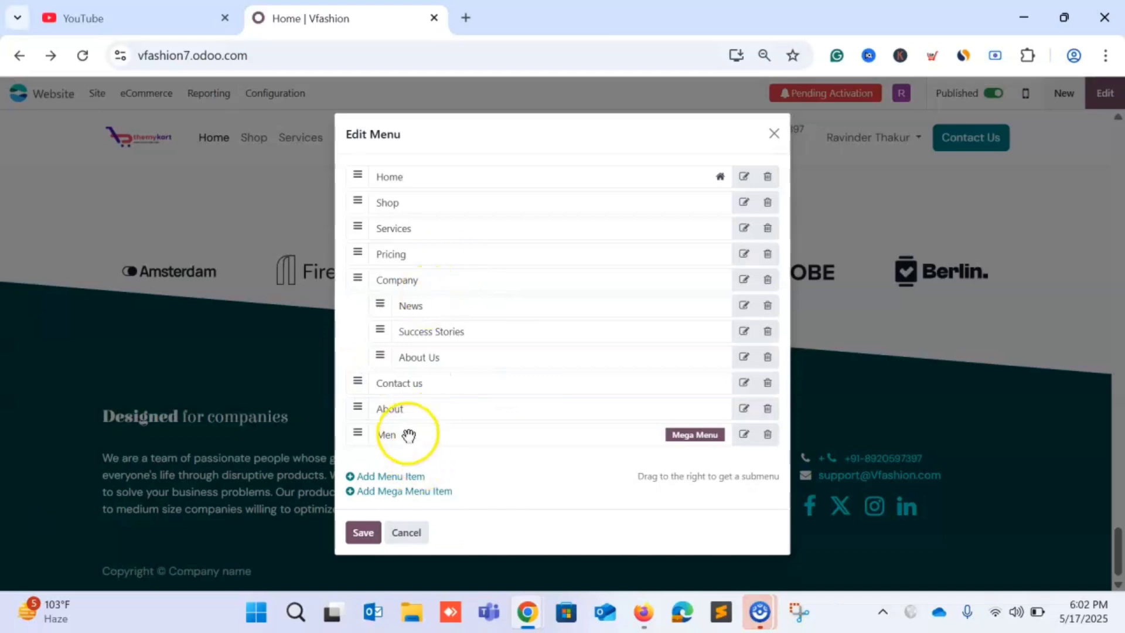
drag(408, 435, 386, 232)
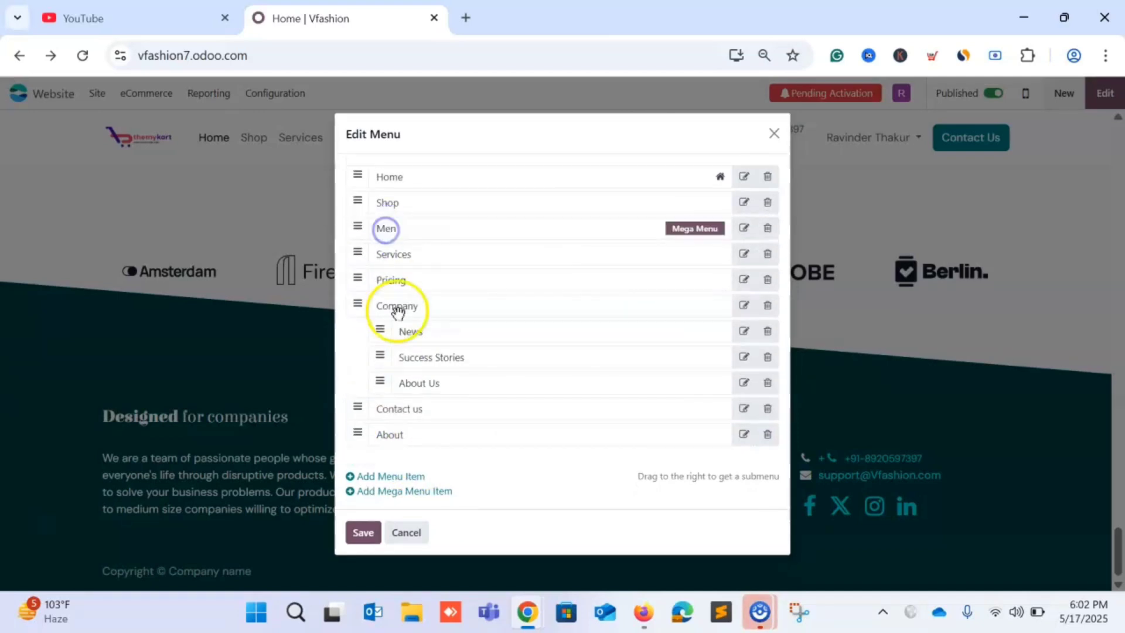
click(742, 229)
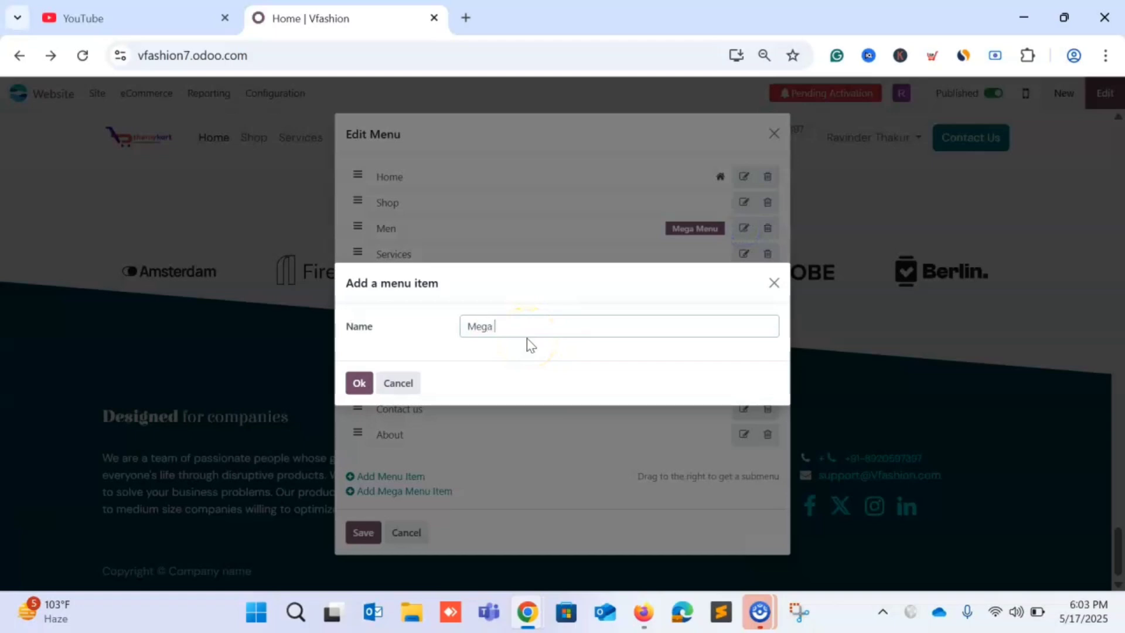
Confirm the Mega Menu name and add a regular 'Men' menu item linked to #top.
click(359, 383)
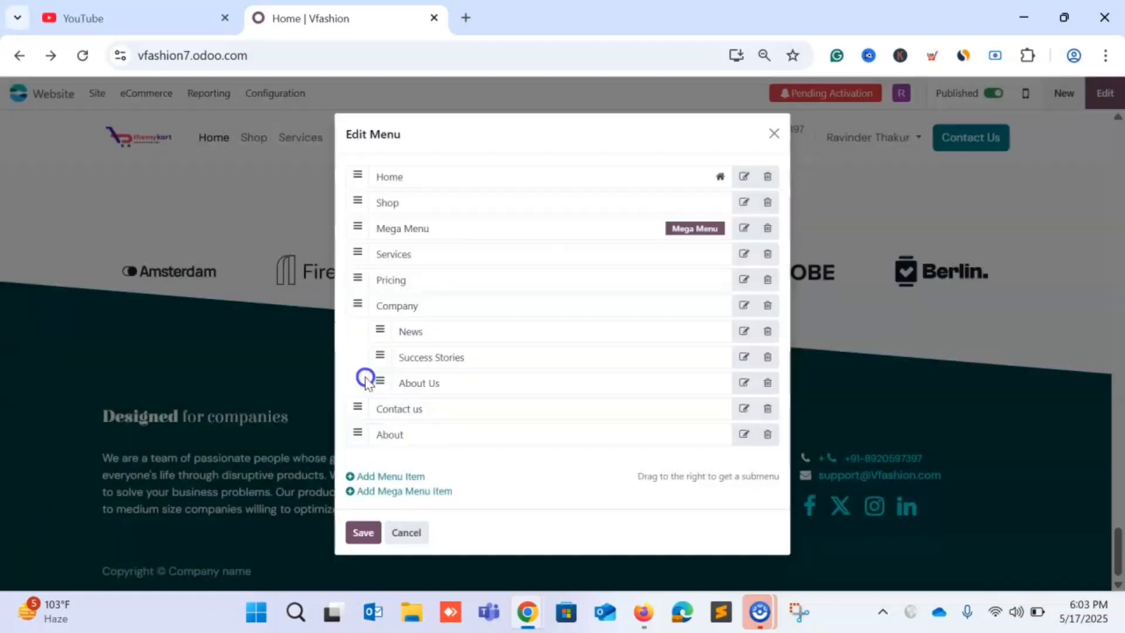
click(392, 475)
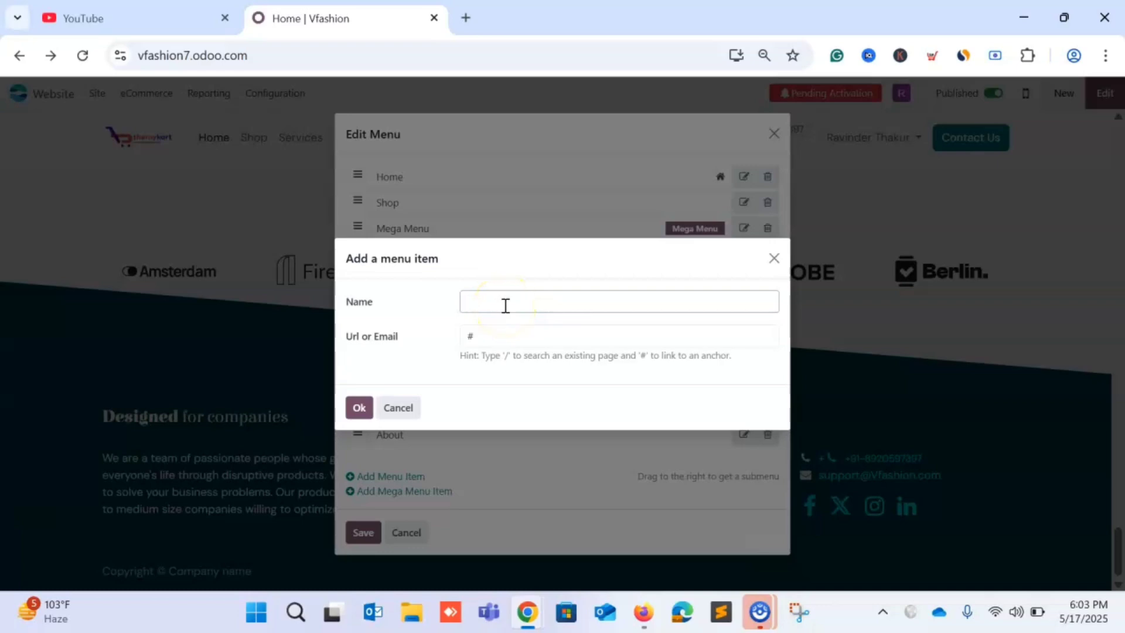
click(470, 337)
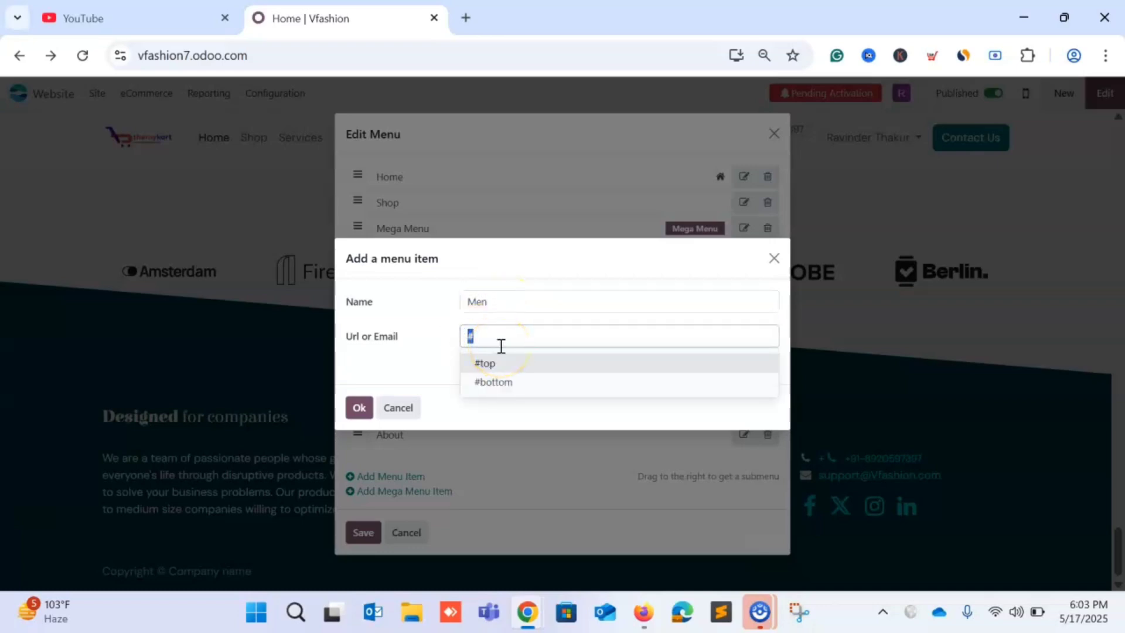
click(503, 364)
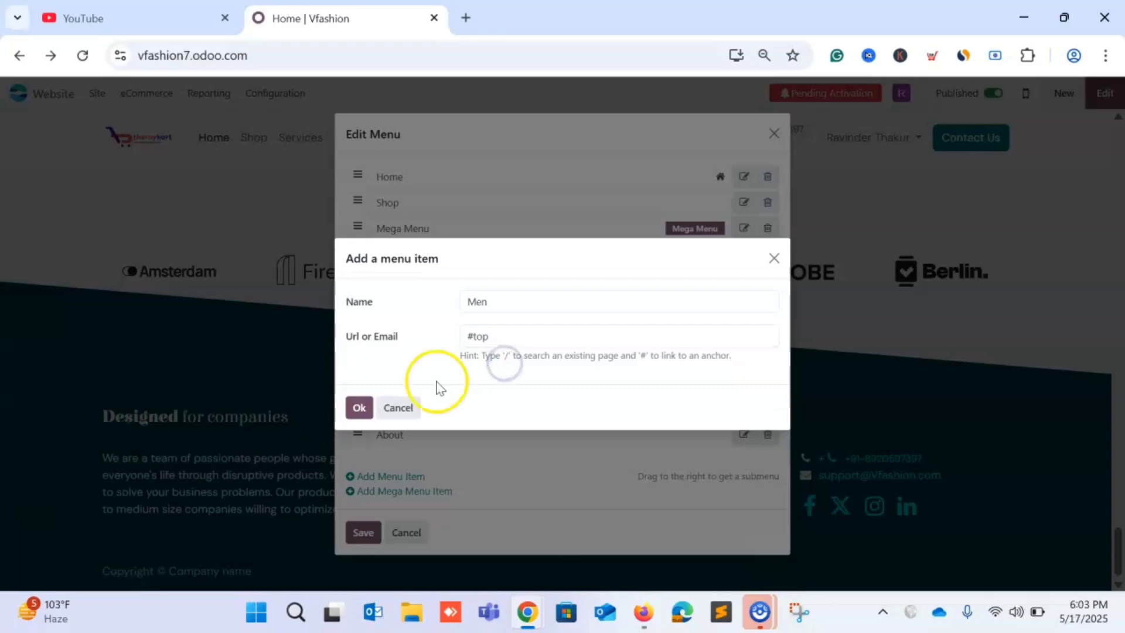
click(362, 407)
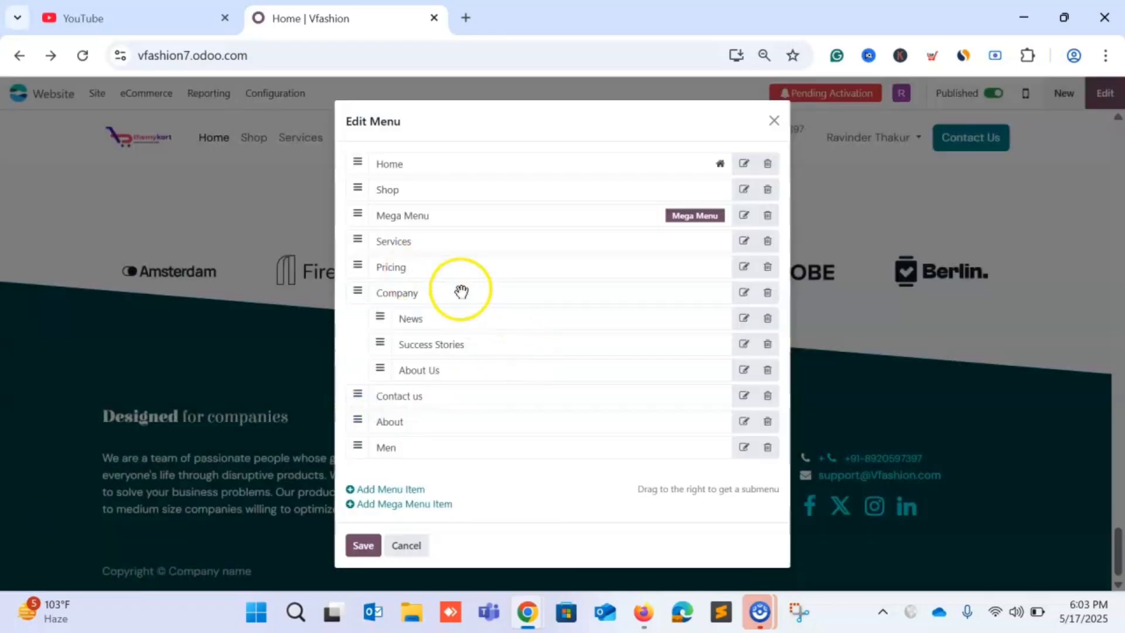
Drag the Men item directly below Mega Menu and check its link address.
drag(398, 448, 435, 245)
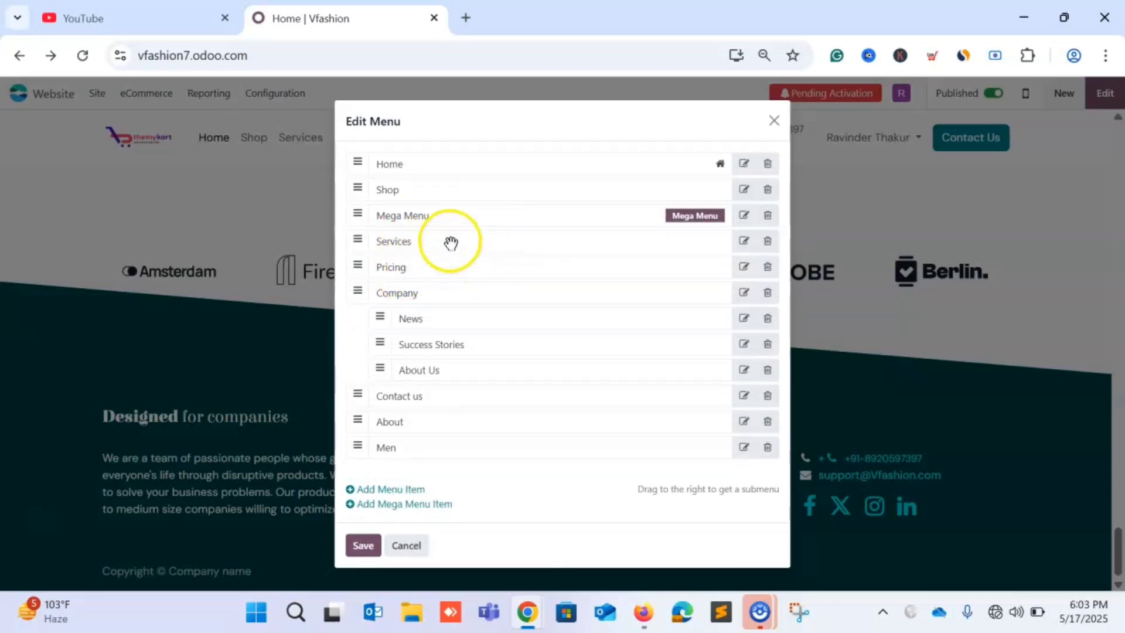
drag(390, 441, 484, 233)
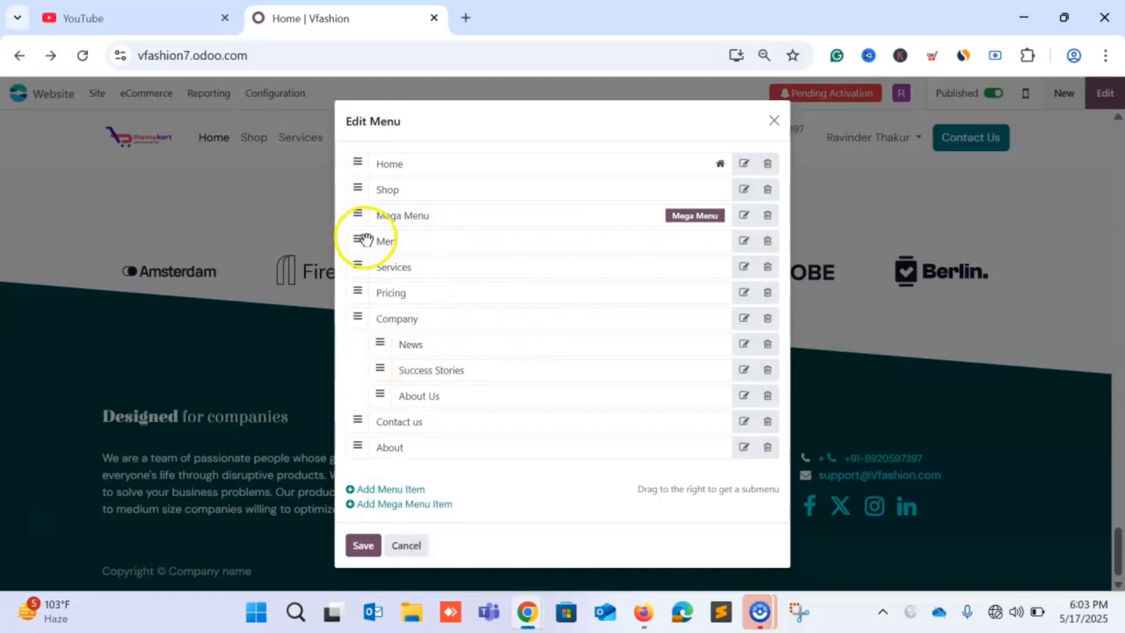
drag(356, 240, 416, 242)
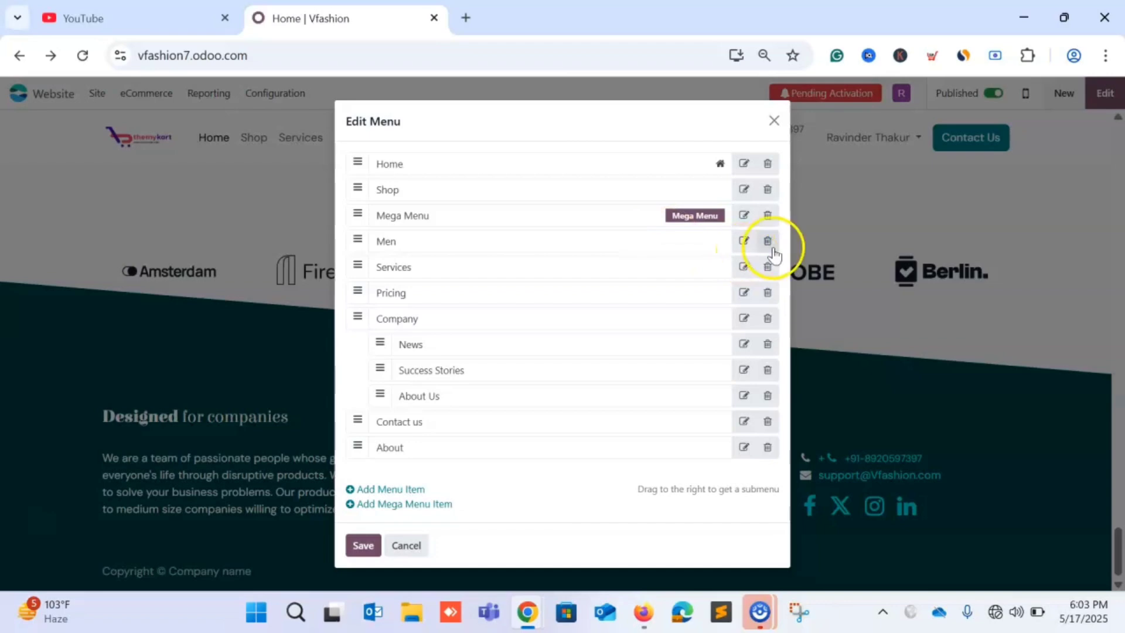
click(743, 242)
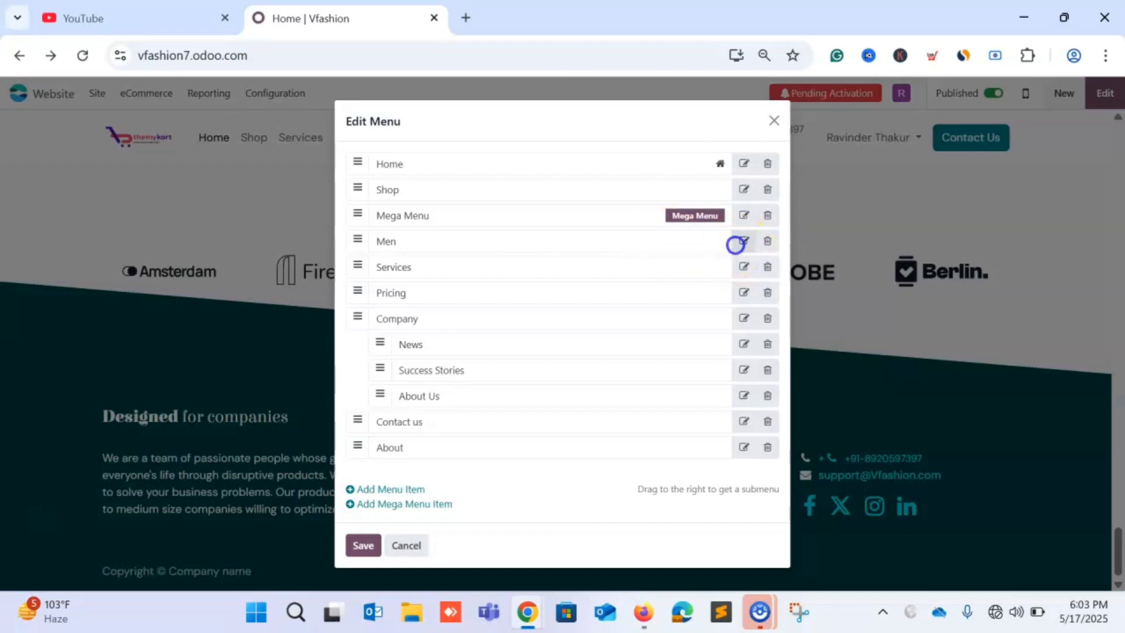
click(527, 333)
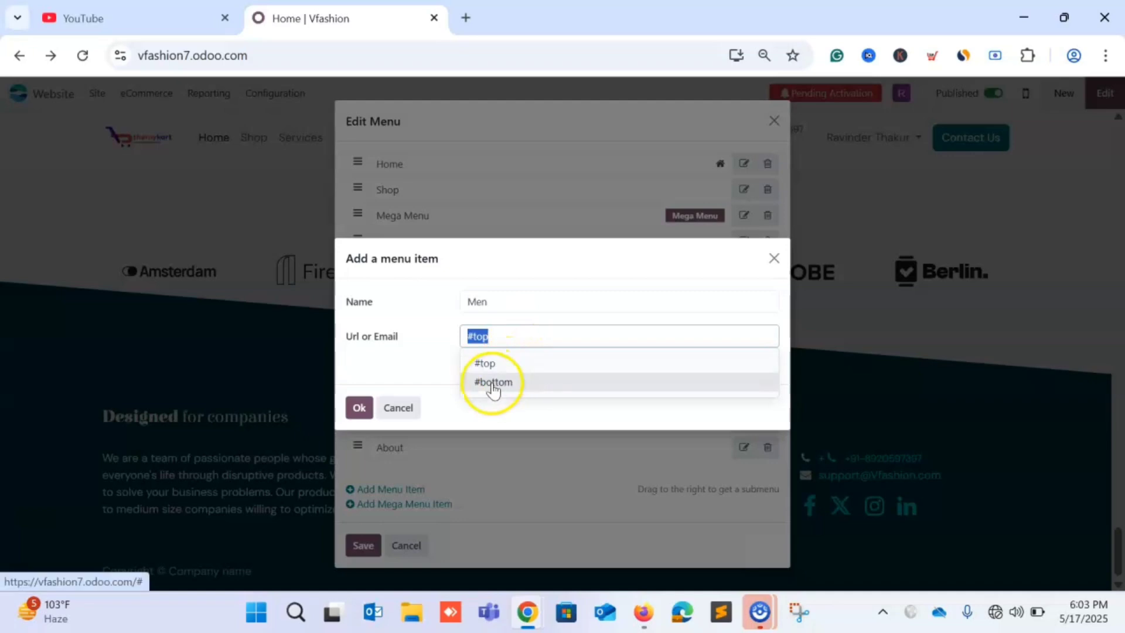
click(774, 259)
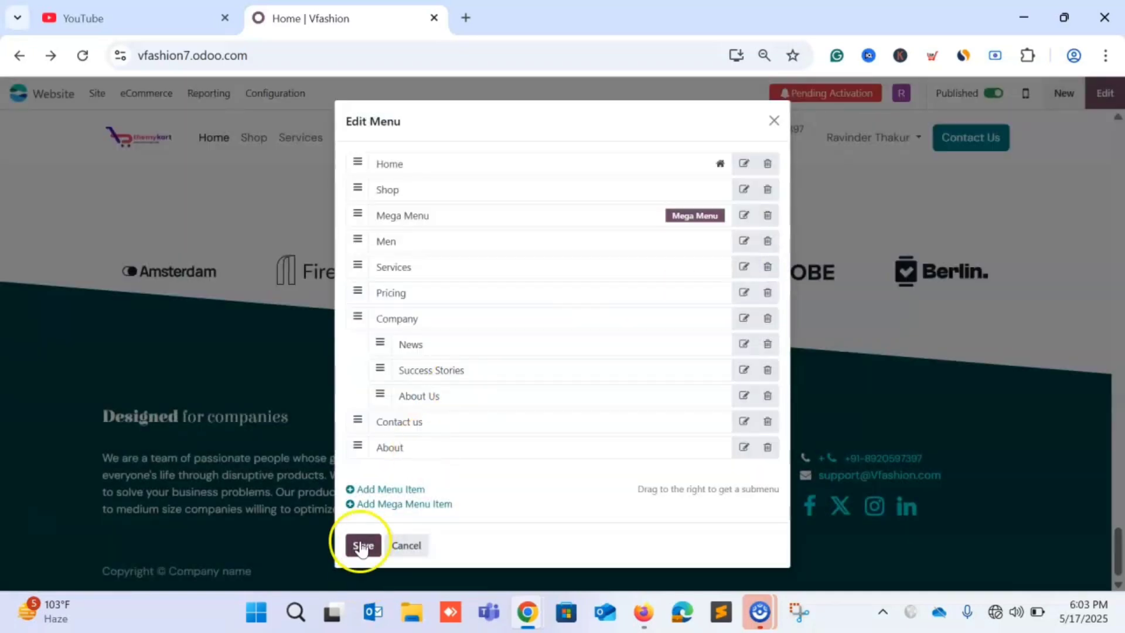
Try saving the menu, dismiss the connection-lost warning, and close the menu editor unsaved.
click(363, 547)
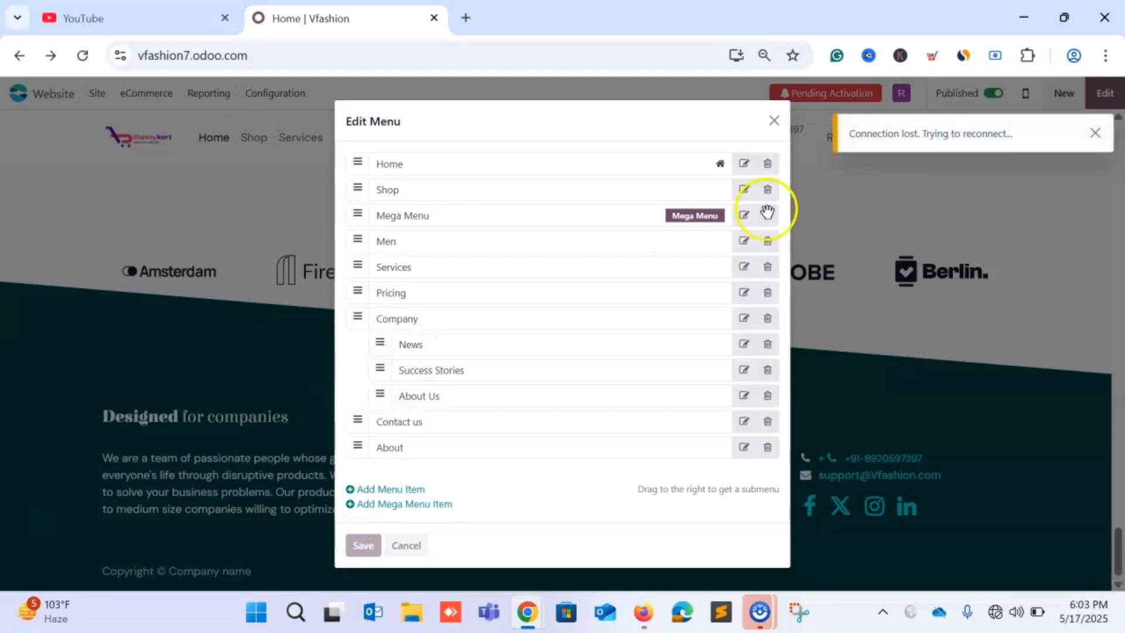
key(super+a)
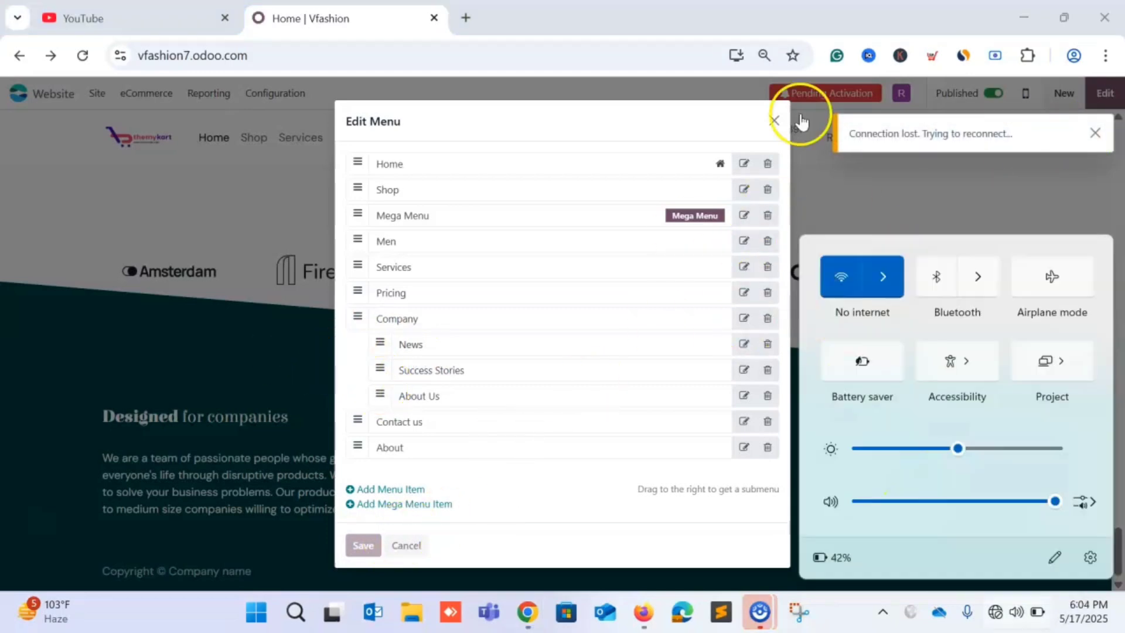
click(1100, 135)
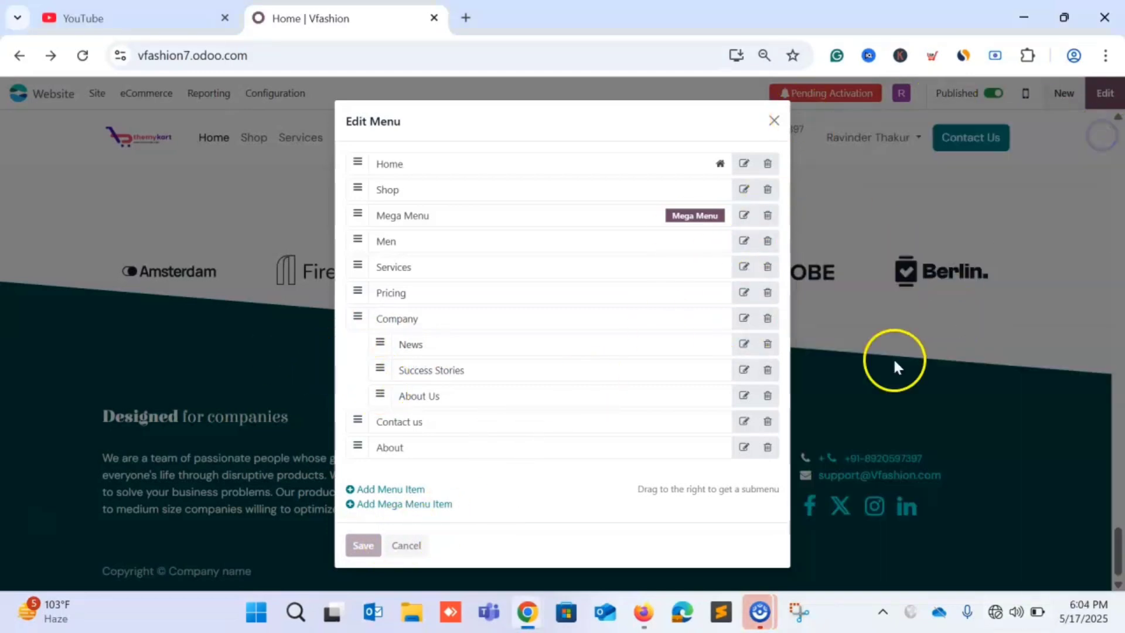
click(401, 548)
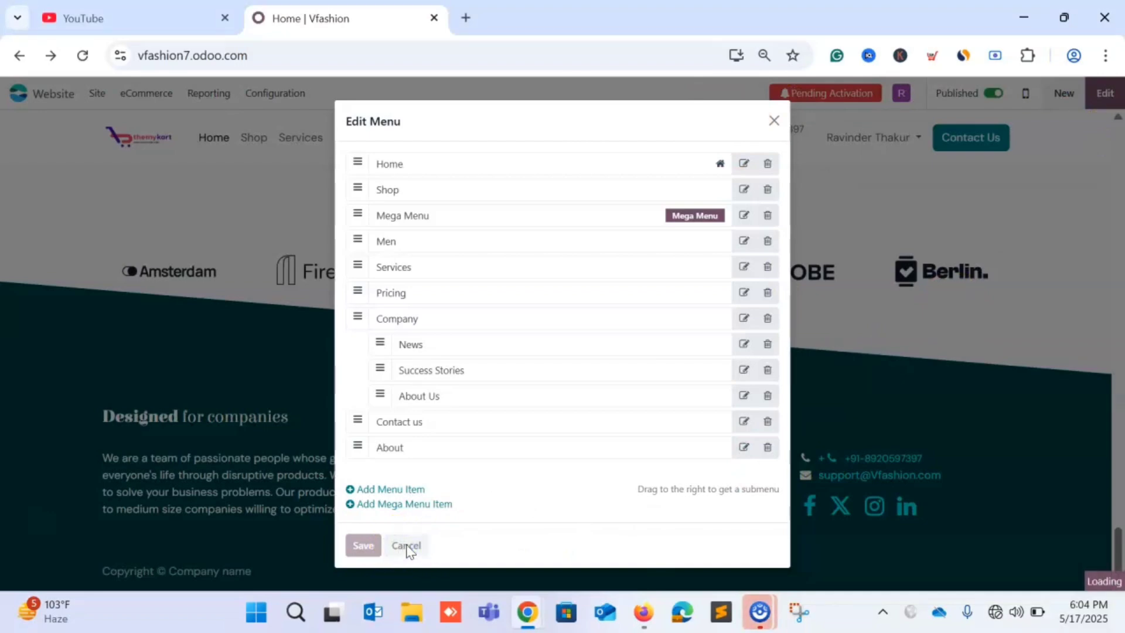
click(775, 121)
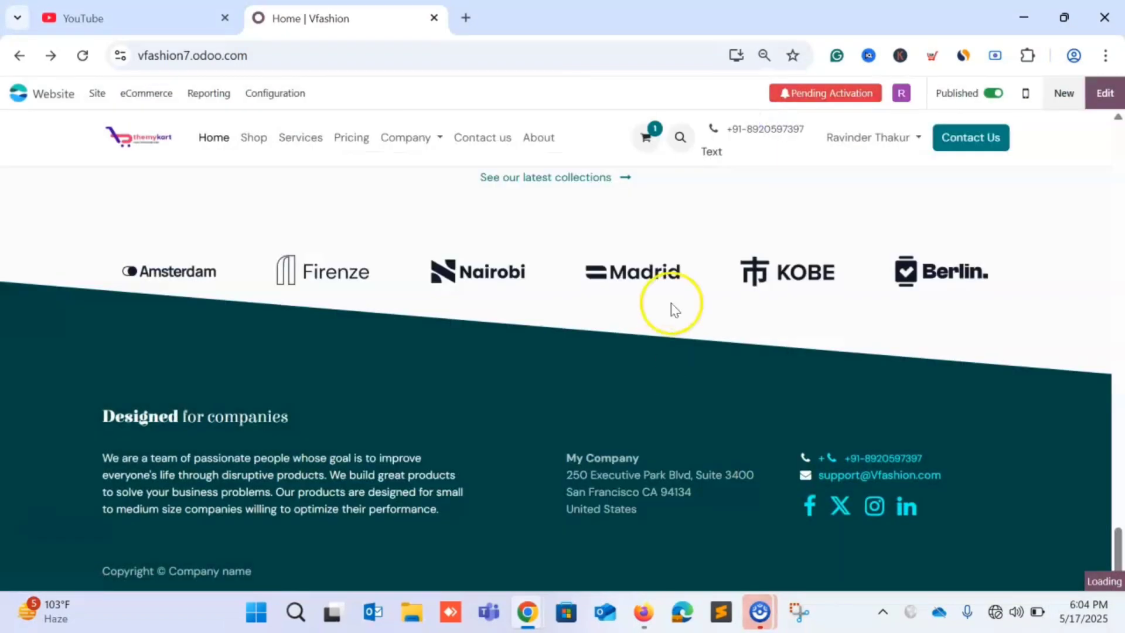
Show the home page in the phone-sized mobile preview.
scroll(671, 304, up, 20)
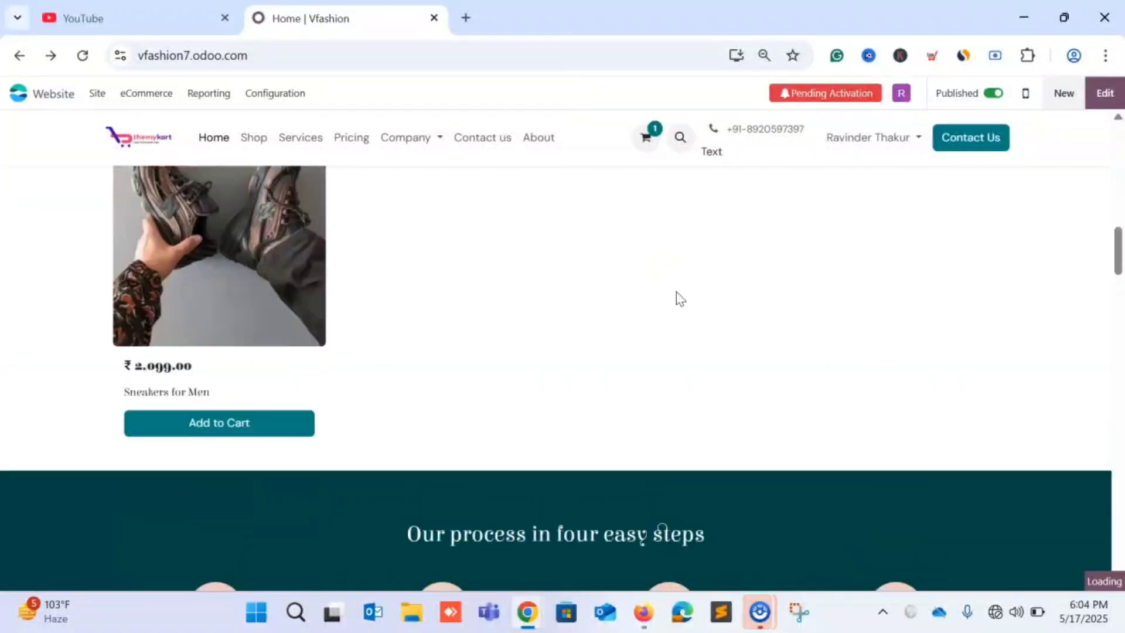
scroll(676, 292, up, 12)
scroll(676, 292, down, 10)
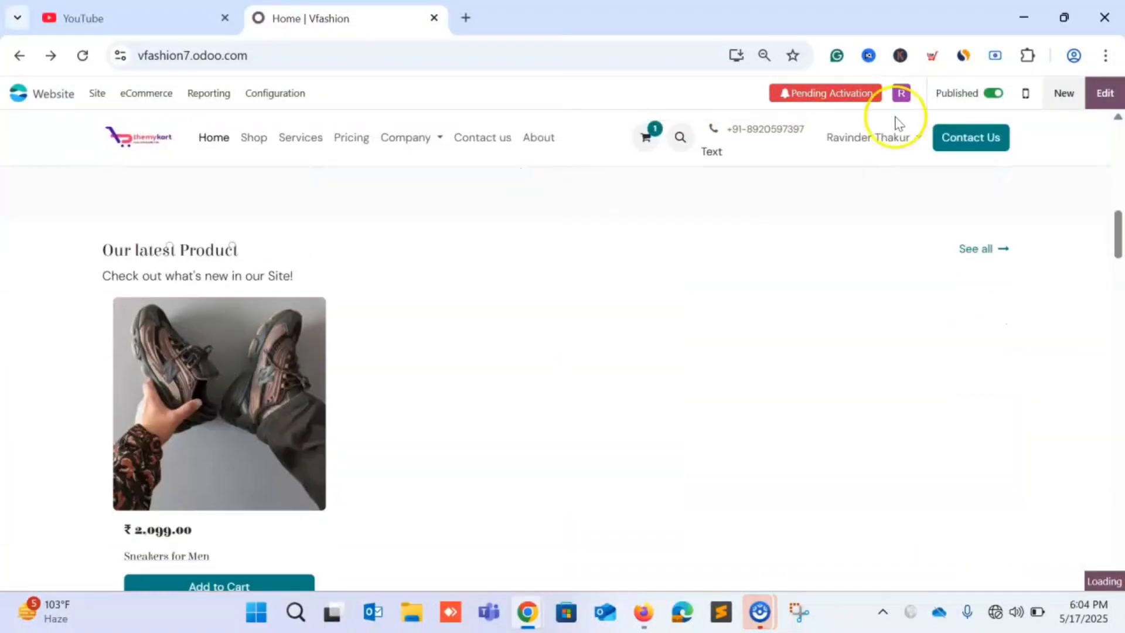
click(1025, 94)
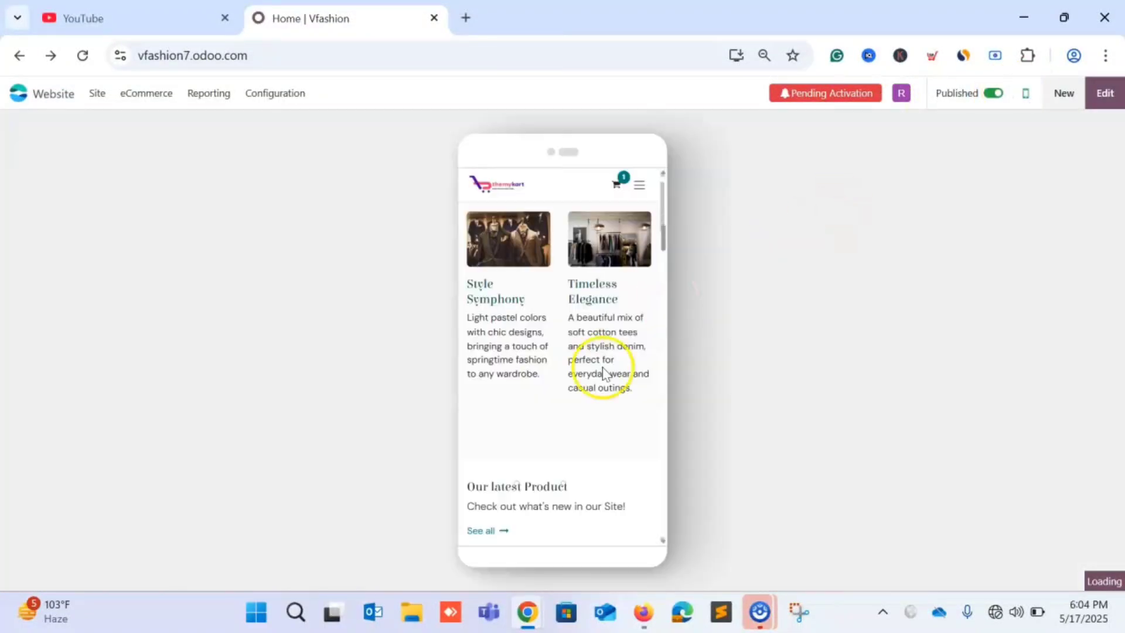
Reconnect Wi-Fi to Red chilly NSP, then switch the home page back to desktop view.
scroll(603, 374, down, 15)
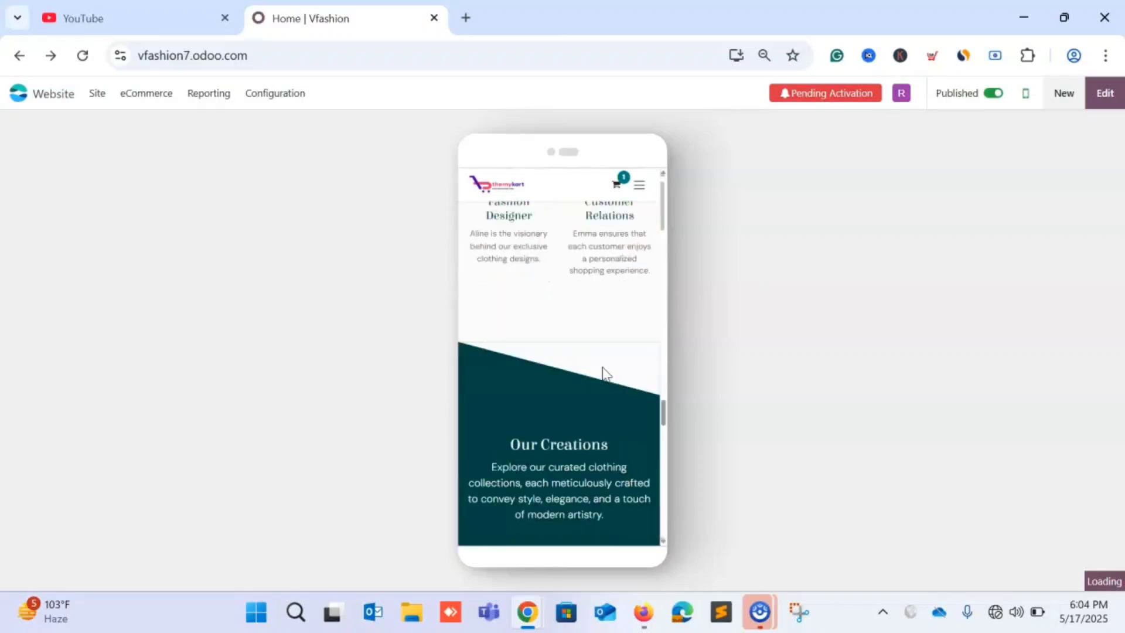
scroll(604, 373, down, 10)
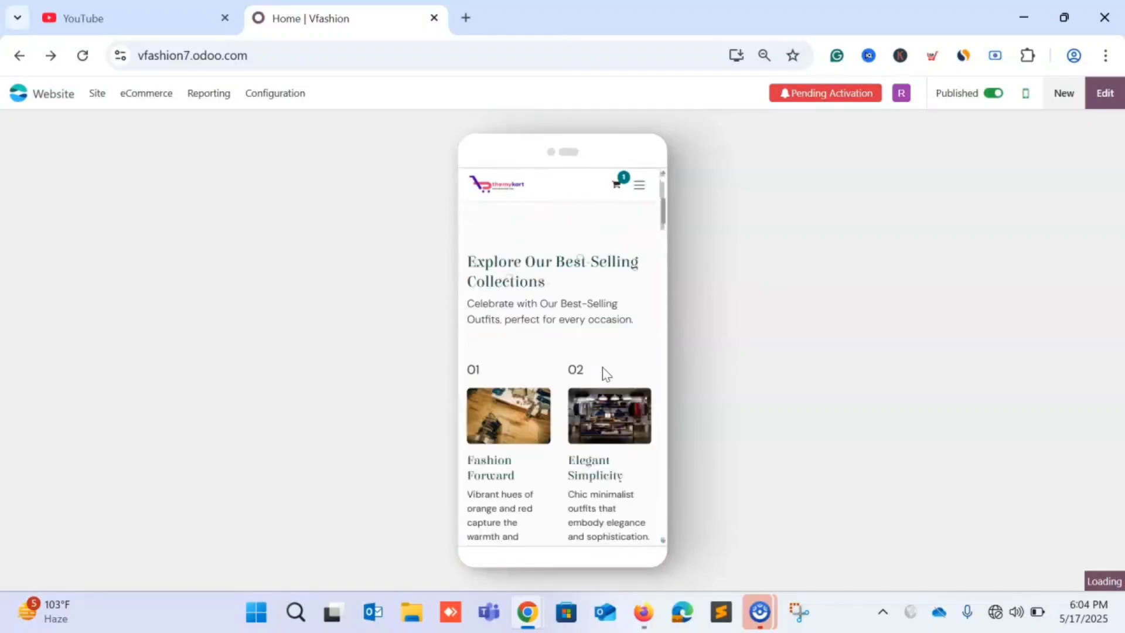
click(996, 613)
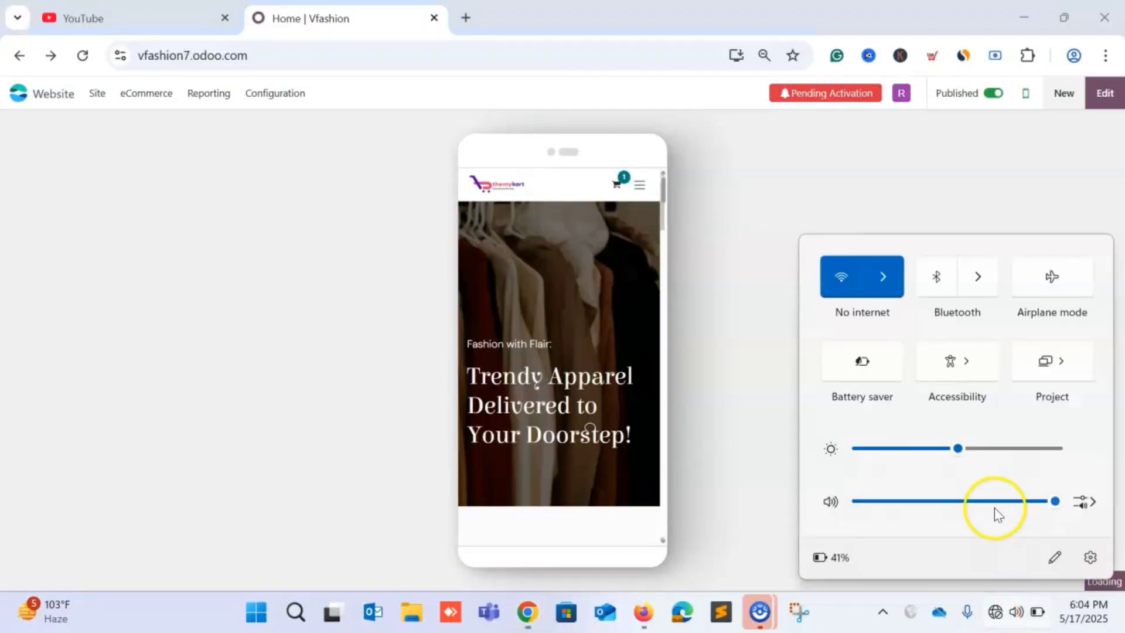
click(882, 279)
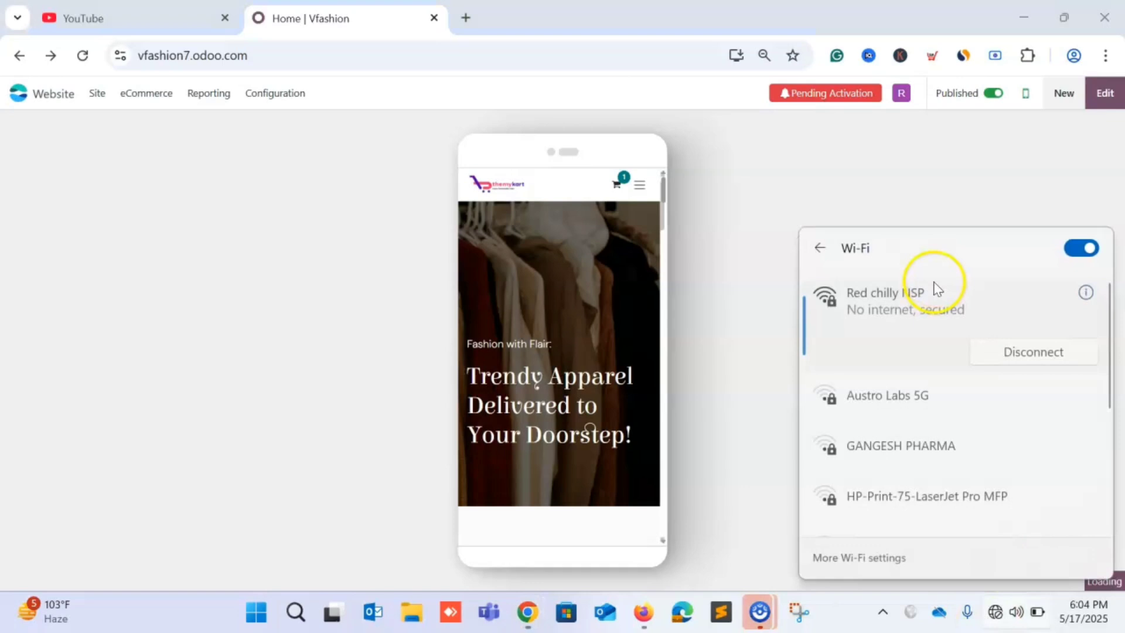
click(1070, 254)
click(1070, 254)
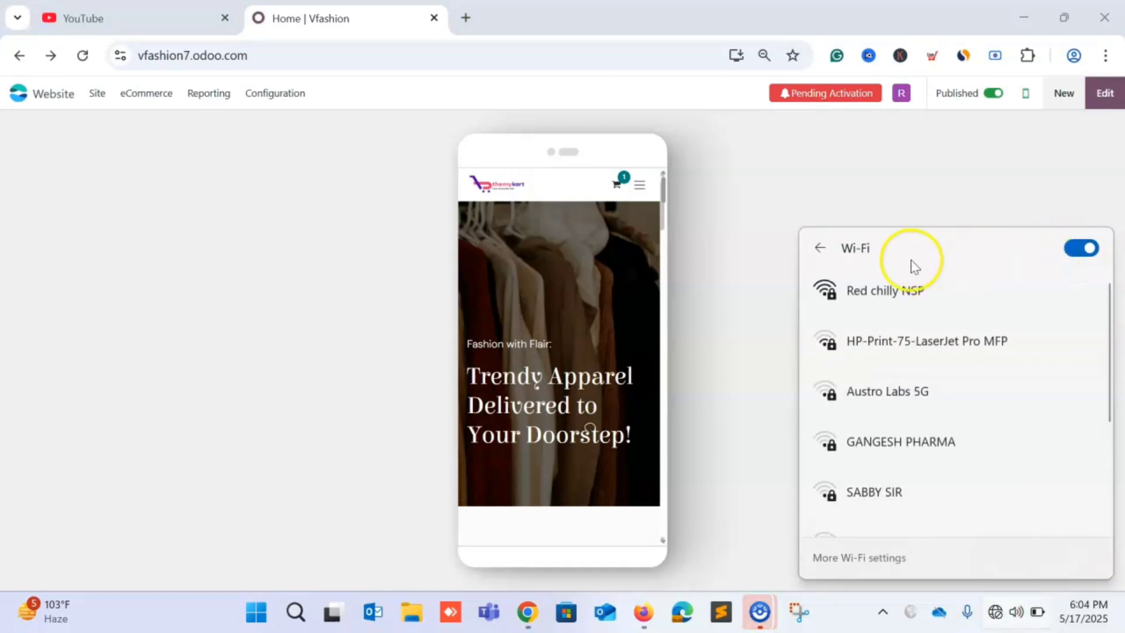
click(876, 296)
click(1043, 372)
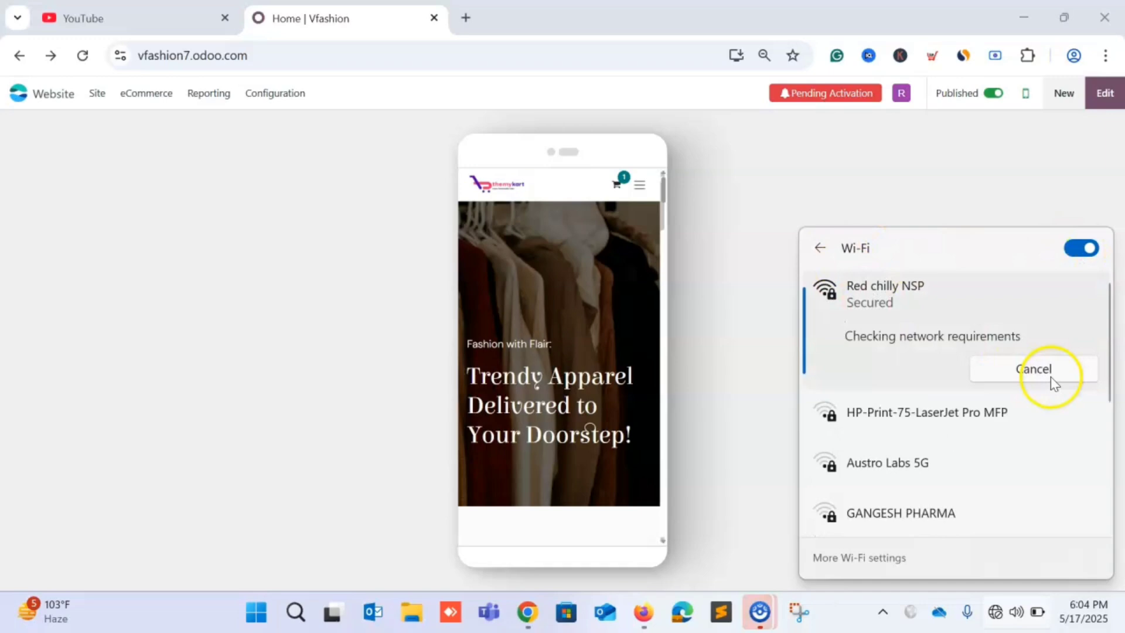
click(762, 347)
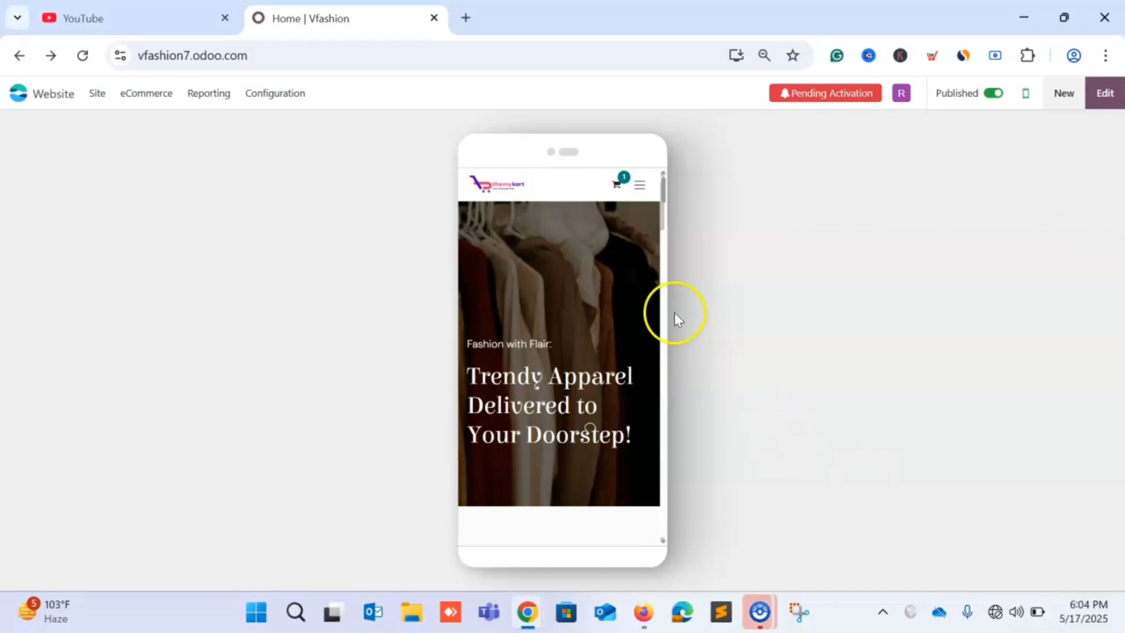
click(1024, 101)
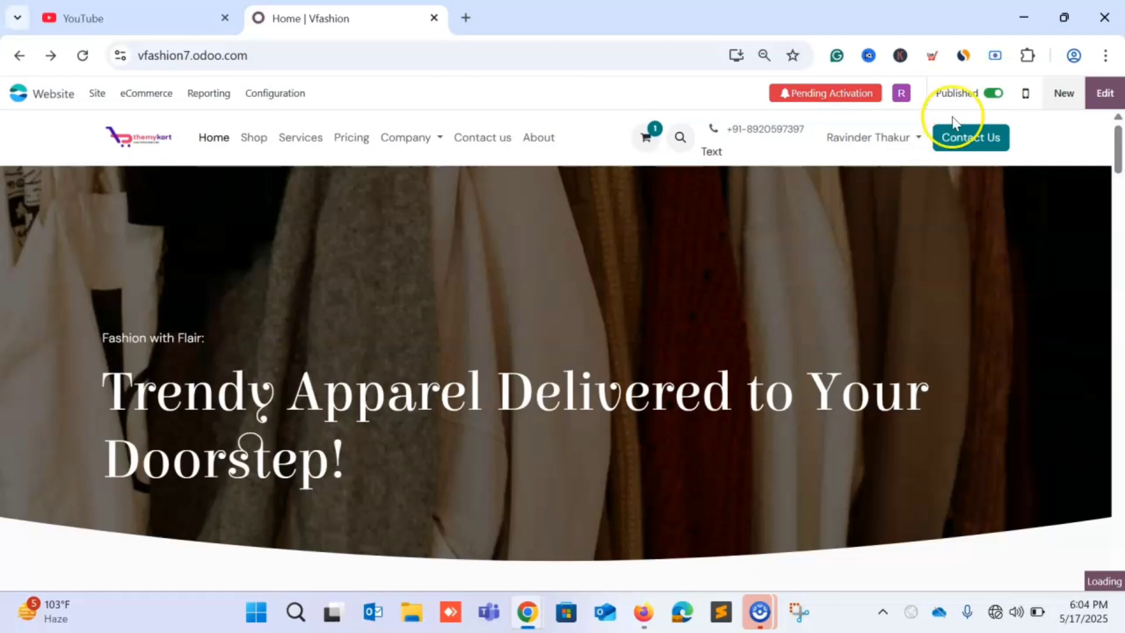
Unpublish and republish the home page, then scroll down to the partners section and footer.
click(958, 98)
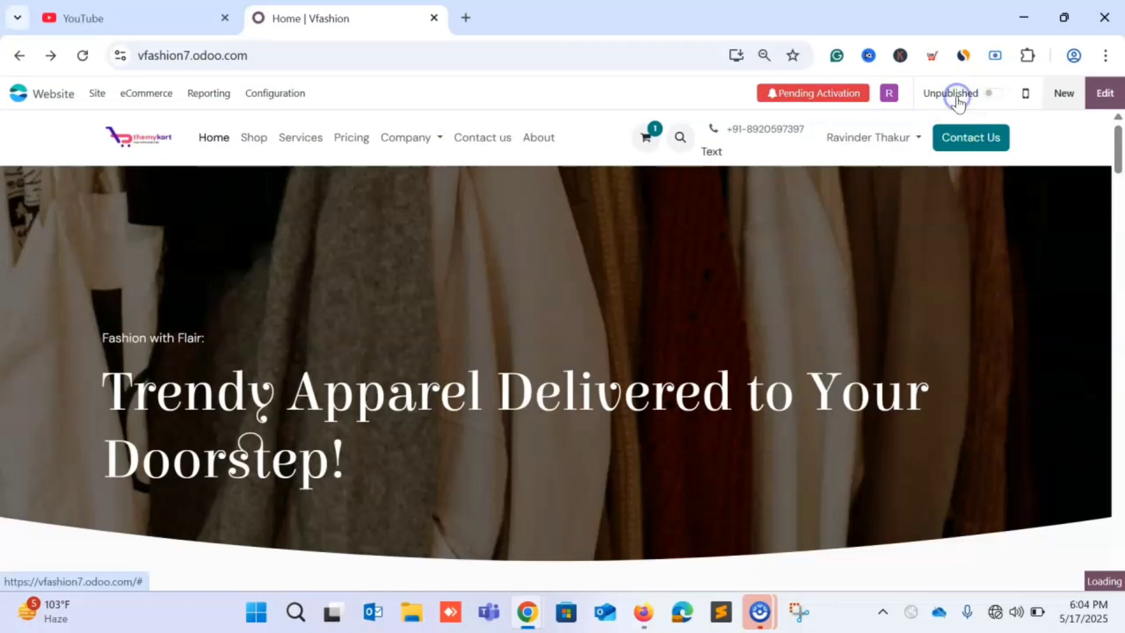
click(979, 95)
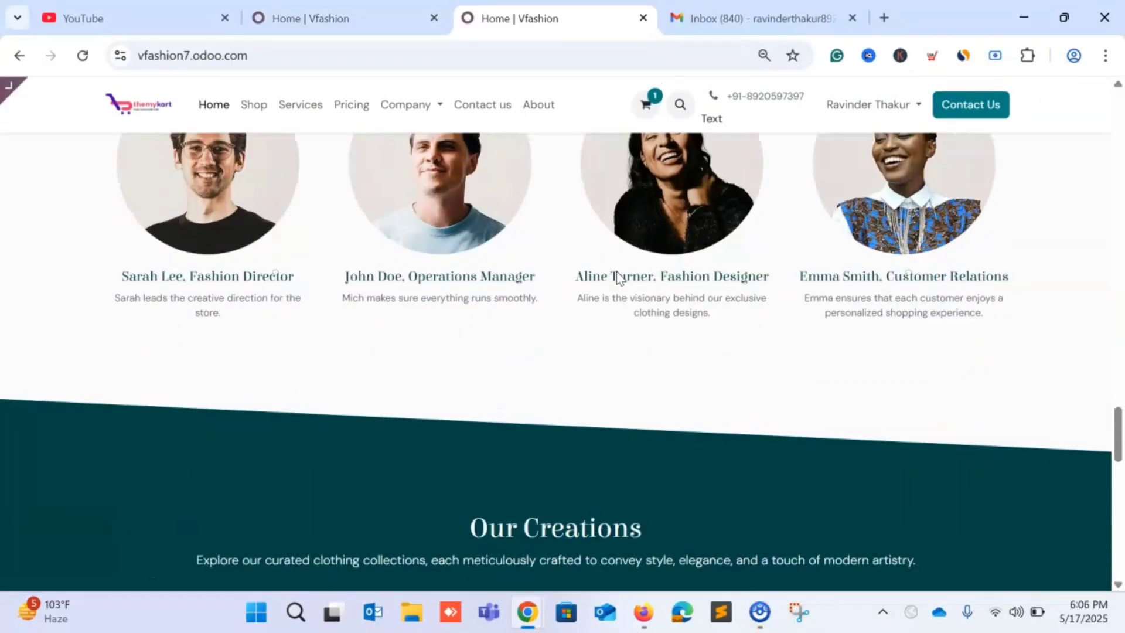
scroll(617, 276, down, 10)
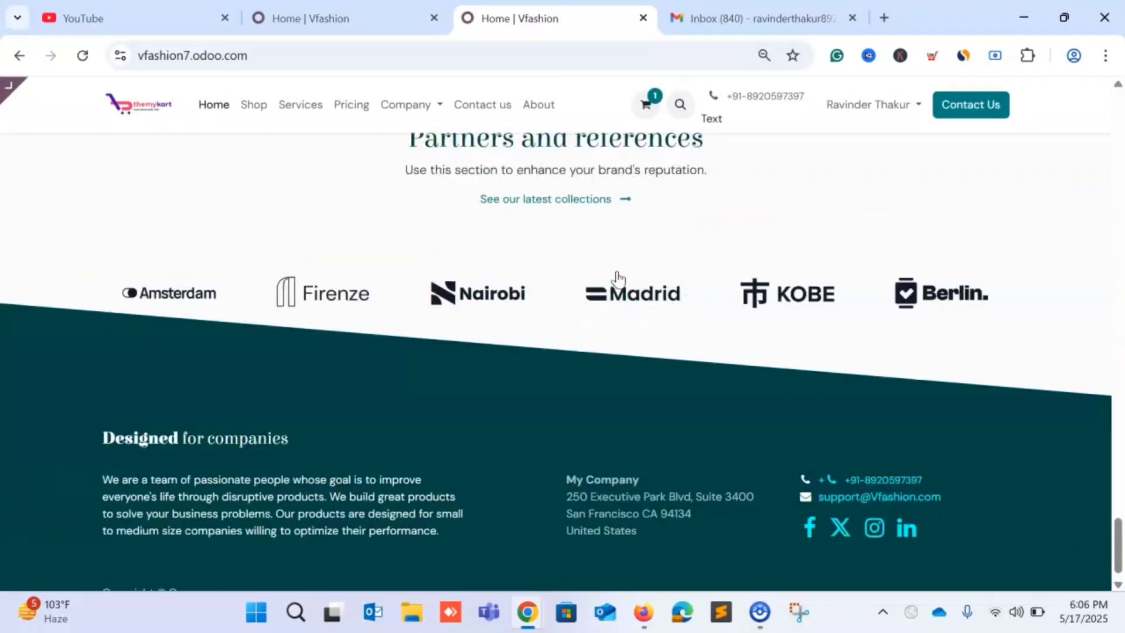